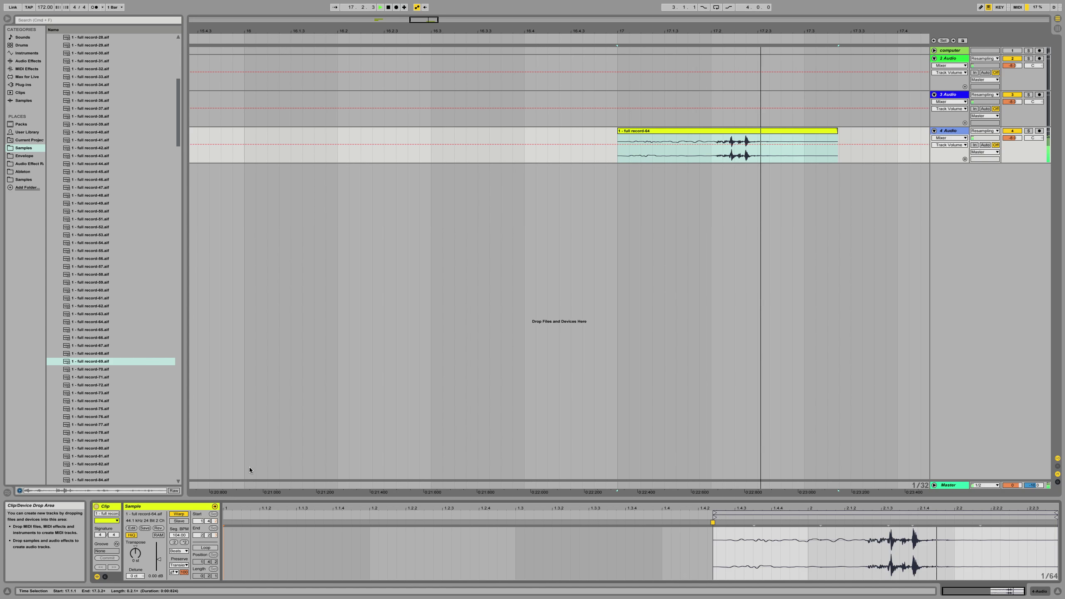
# Turn off warping for the full record-64 clip and move its start marker to the first transient, at about 0.701 s.
pyautogui.press('space')
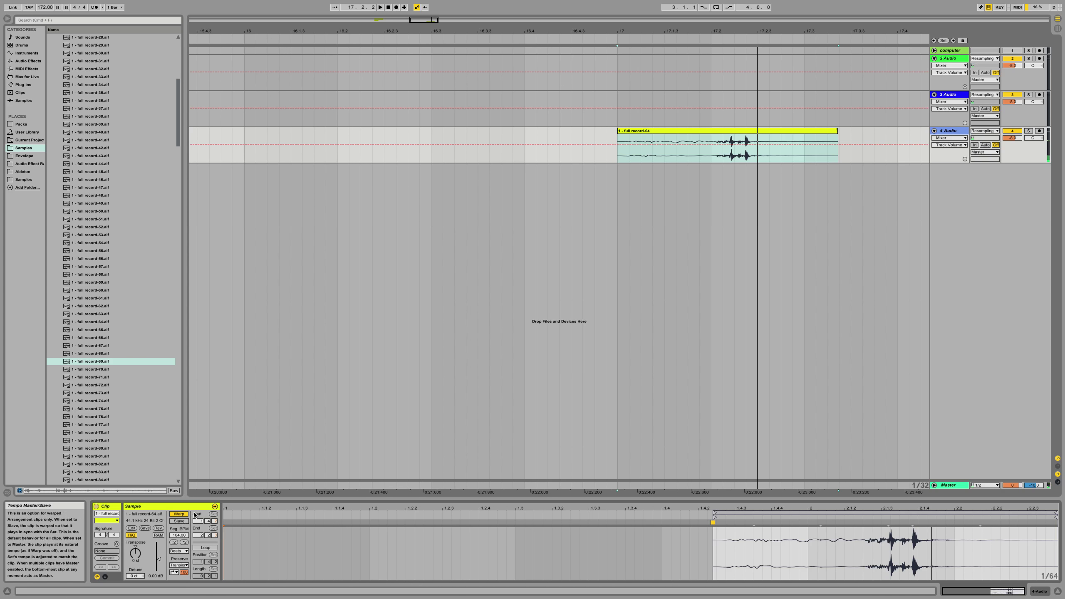
pyautogui.click(182, 514)
pyautogui.press('space')
pyautogui.press('space')
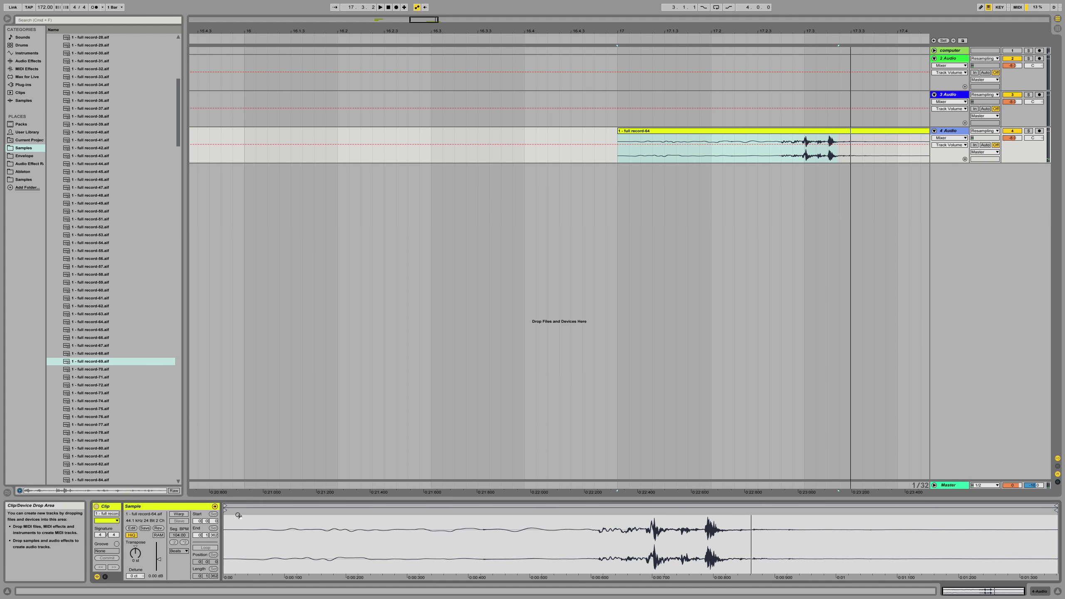
pyautogui.moveTo(225, 507)
pyautogui.mouseDown()
pyautogui.moveTo(649, 501)
pyautogui.moveTo(650, 514)
pyautogui.moveTo(575, 528)
pyautogui.mouseUp()
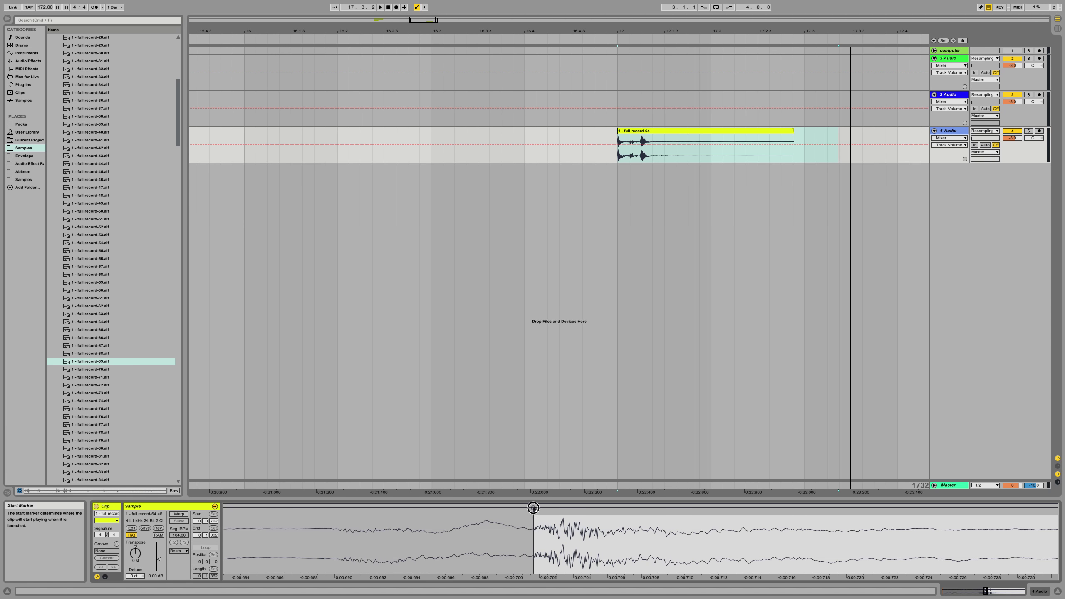
pyautogui.press('space')
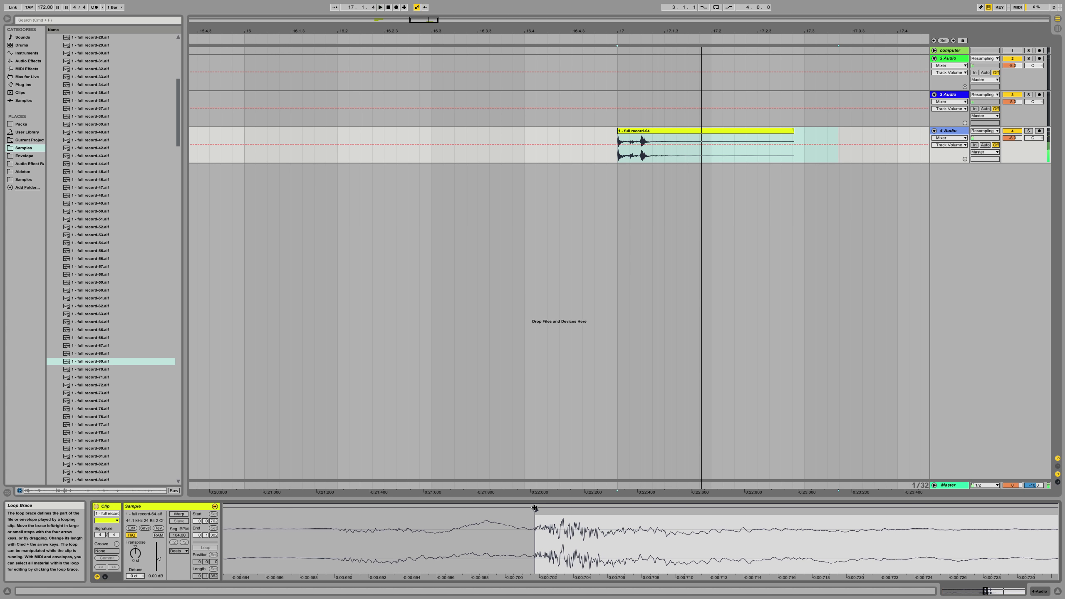
# Move the full record-64 clip on the 4 Audio track to the start of bar 16.
pyautogui.press('x')
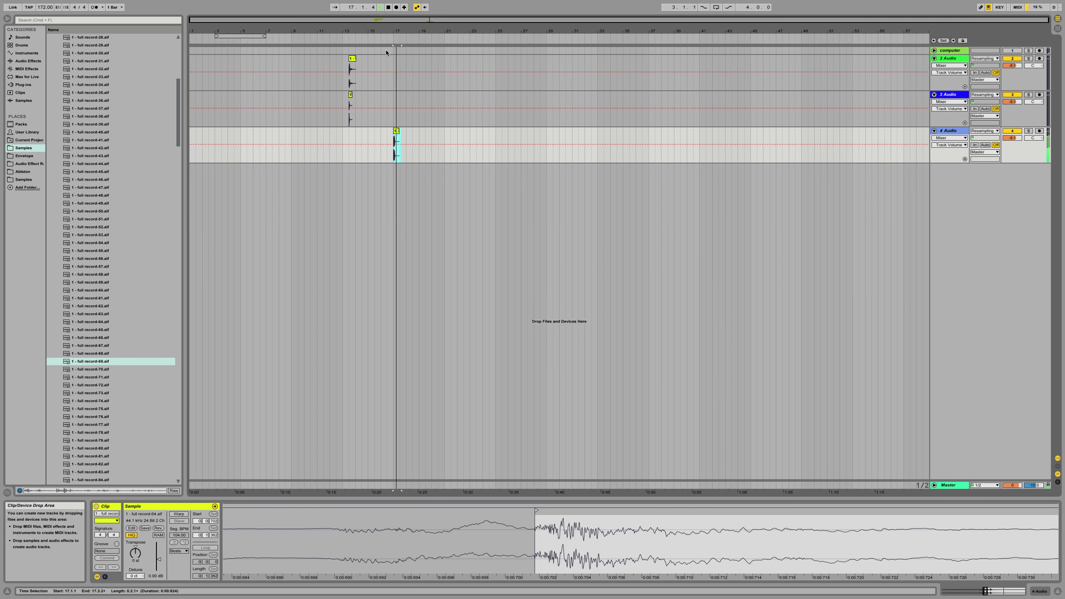
pyautogui.moveTo(396, 131); pyautogui.dragTo(384, 132)
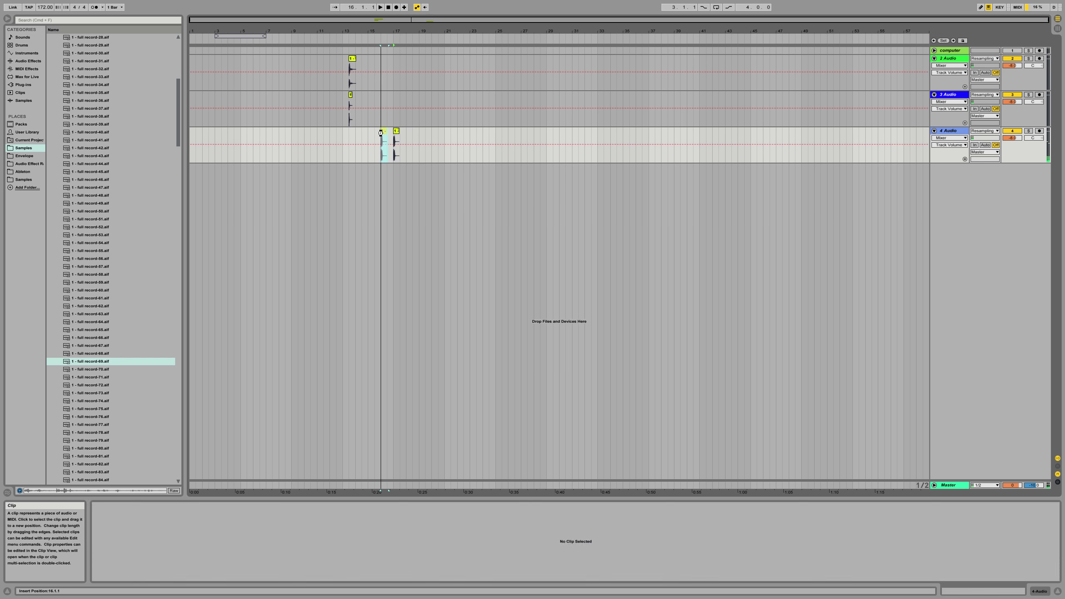
pyautogui.press('z')
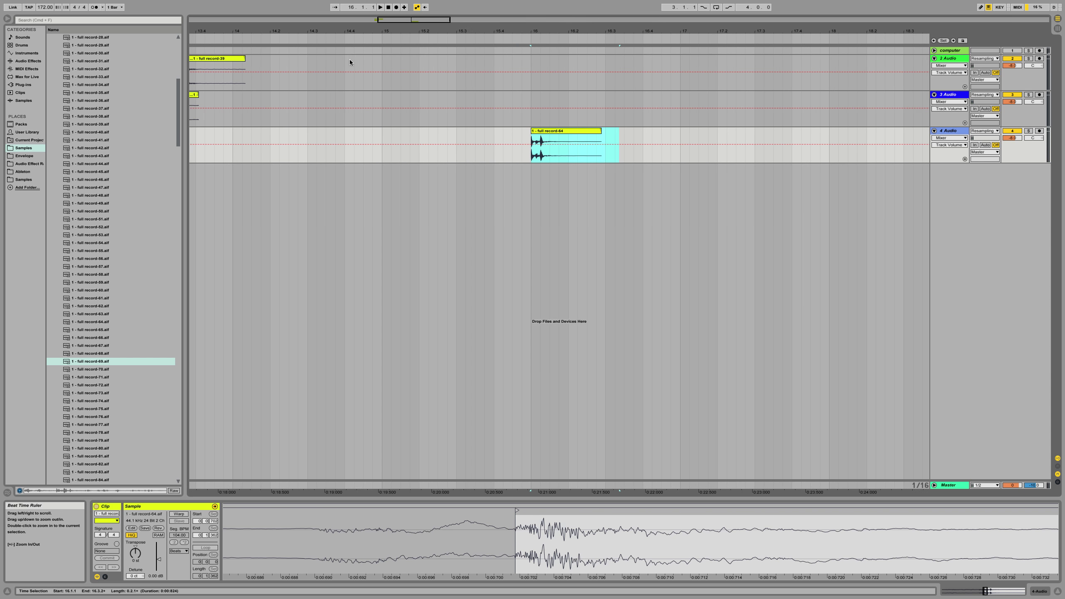
# Move the full record-39 clip on the 2 Audio track to bar 15 and audition it.
pyautogui.click(280, 64)
pyautogui.moveTo(227, 84); pyautogui.dragTo(438, 83)
pyautogui.press('space')
# Disable warping for the full record-39 clip and move its start marker to the first transient.
pyautogui.click(178, 513)
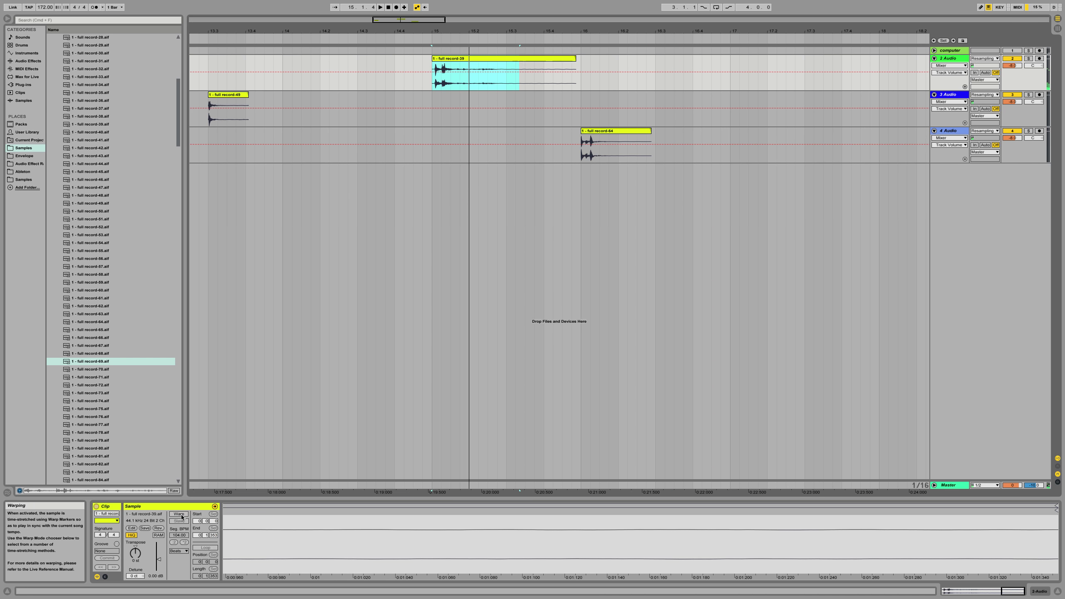
pyautogui.scroll(10, 427, 540)
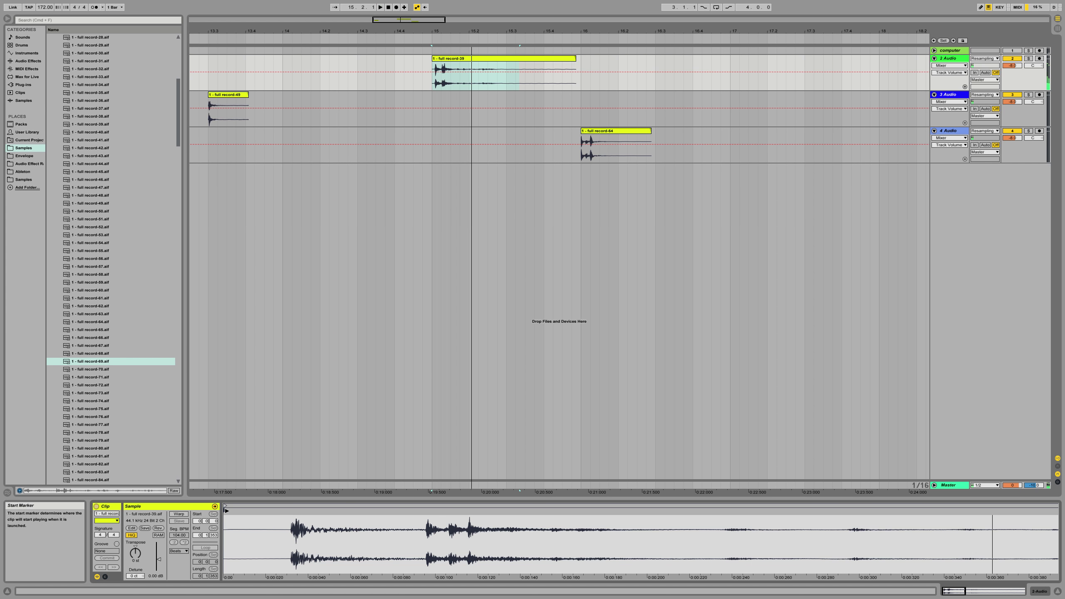
pyautogui.moveTo(225, 507); pyautogui.dragTo(287, 507)
pyautogui.click(452, 41)
pyautogui.click(438, 42)
pyautogui.click(441, 43)
pyautogui.moveTo(453, 31); pyautogui.dragTo(454, 50)
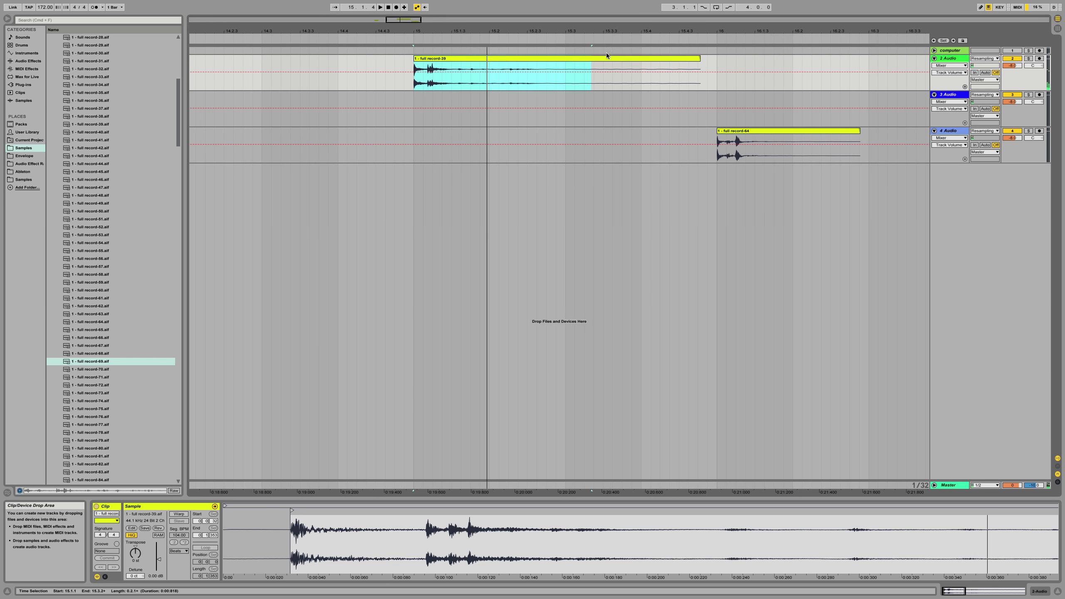
# Duplicate the full record-39 clip to bar 16 and trim the copy to just its first hit.
pyautogui.click(595, 58)
pyautogui.hotkey('ctrl', 'd')
pyautogui.moveTo(443, 57); pyautogui.dragTo(445, 59)
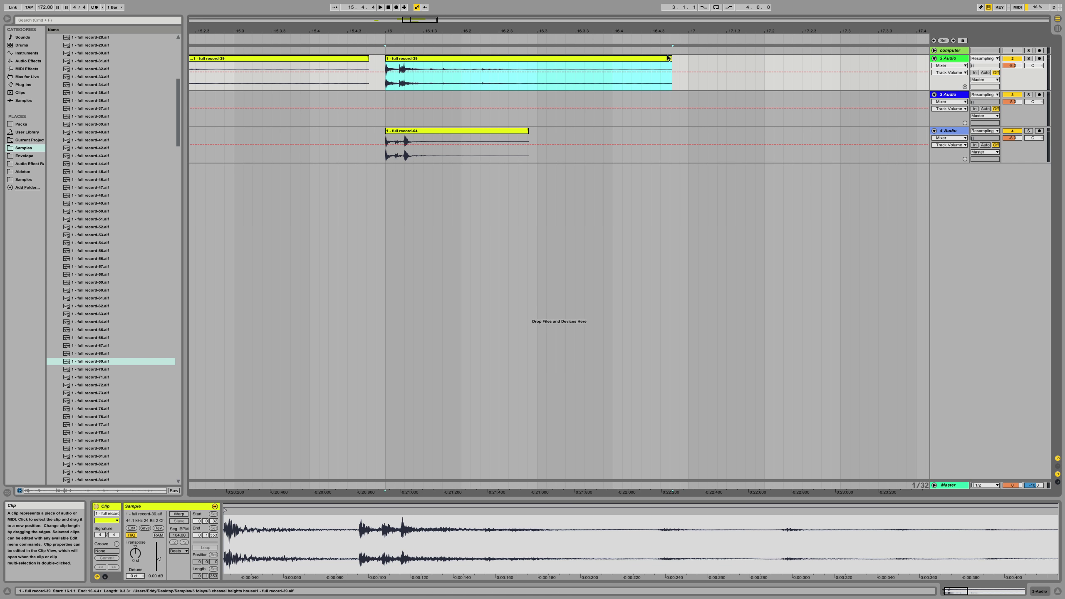
pyautogui.moveTo(634, 58); pyautogui.dragTo(399, 61)
pyautogui.press('space')
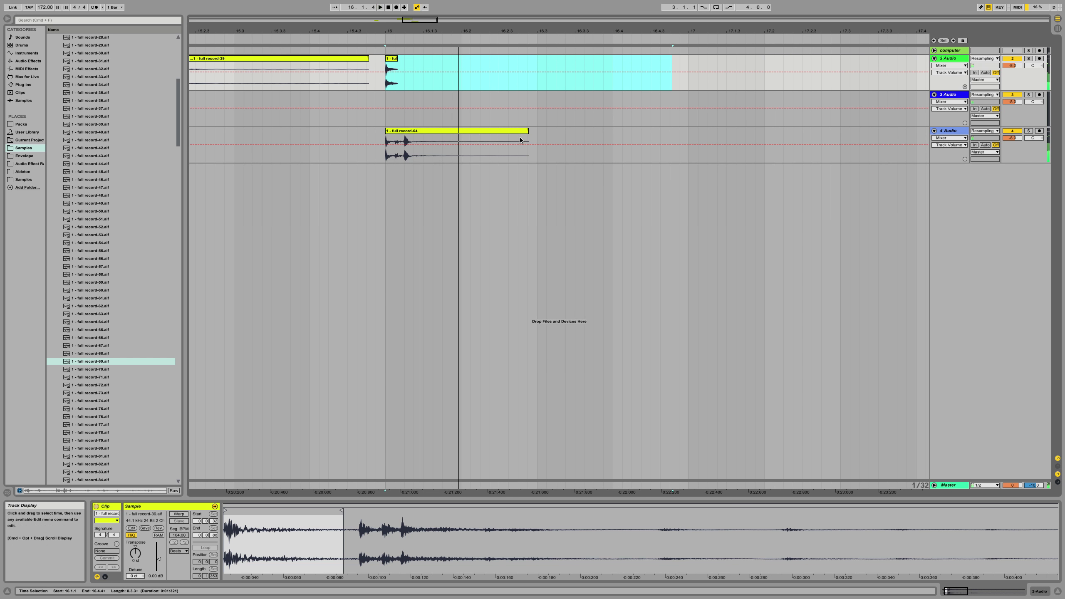
pyautogui.press('space')
# Trim the full record-64 clip at bar 16 to a short hit, add a fade-out, and audition the layers.
pyautogui.moveTo(528, 135); pyautogui.dragTo(425, 137)
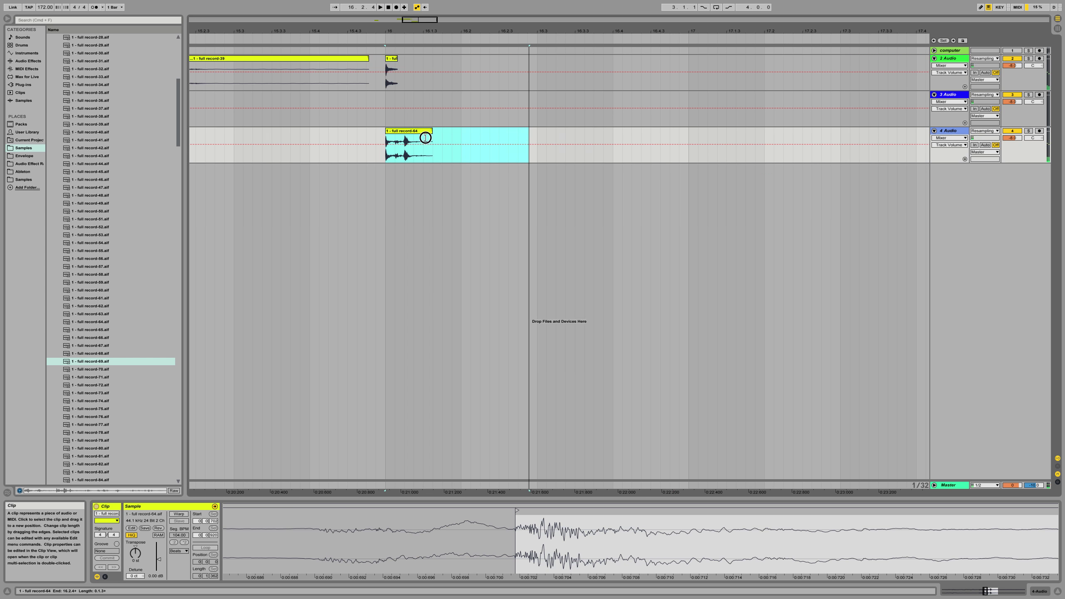
pyautogui.press('space')
pyautogui.click(400, 131)
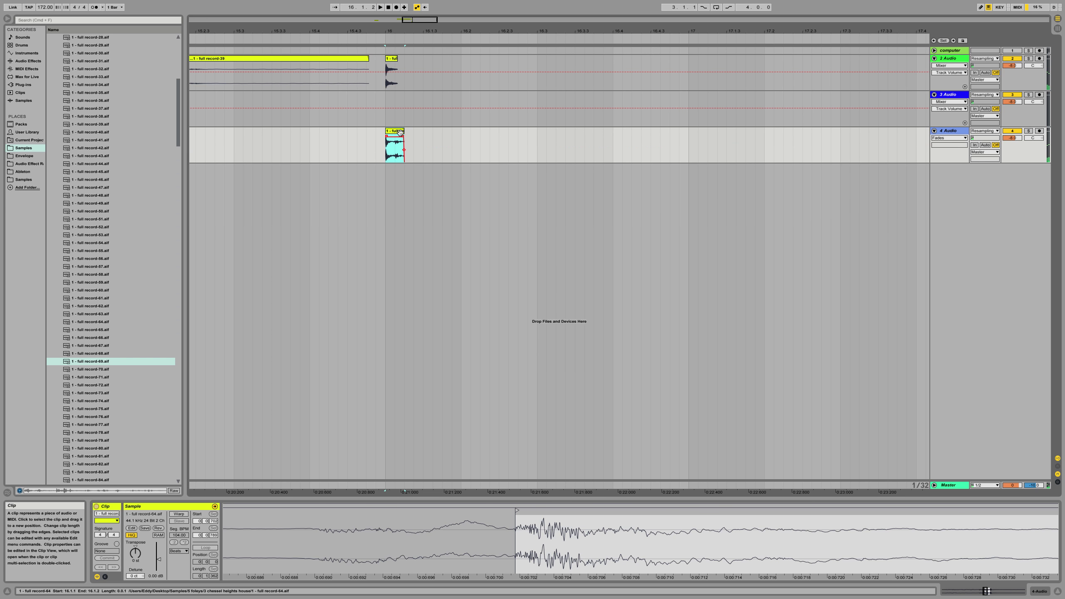
pyautogui.moveTo(399, 133); pyautogui.dragTo(397, 132)
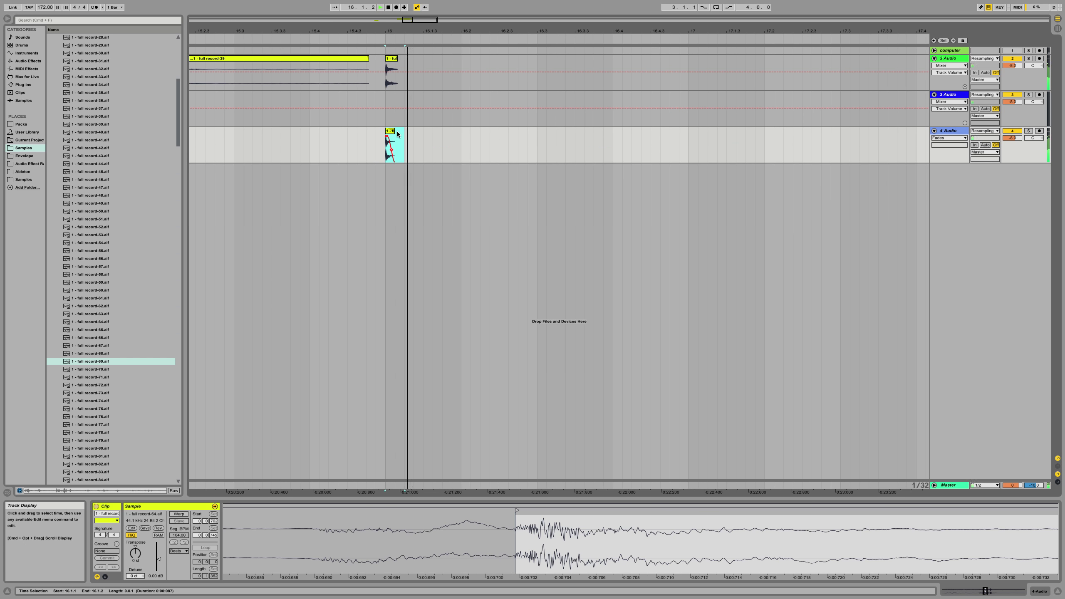
pyautogui.press('space')
pyautogui.press('-')
pyautogui.press('space')
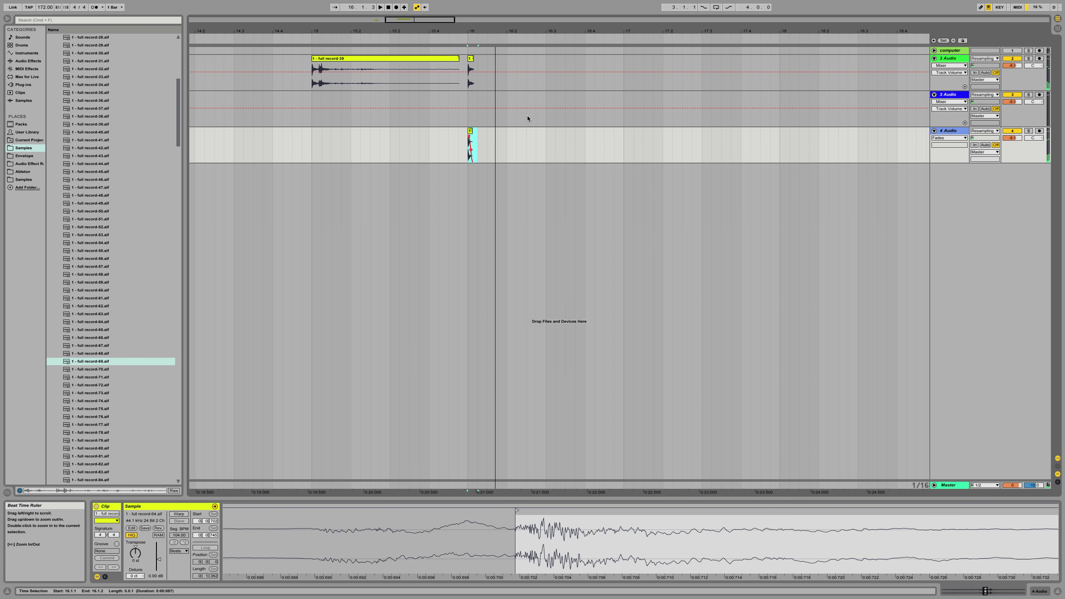
# Insert a new audio track below 4 Audio and copy the full record-49 clip onto it at 16.1.3.
pyautogui.press('super+t')
pyautogui.hscroll(-5, 336, 126)
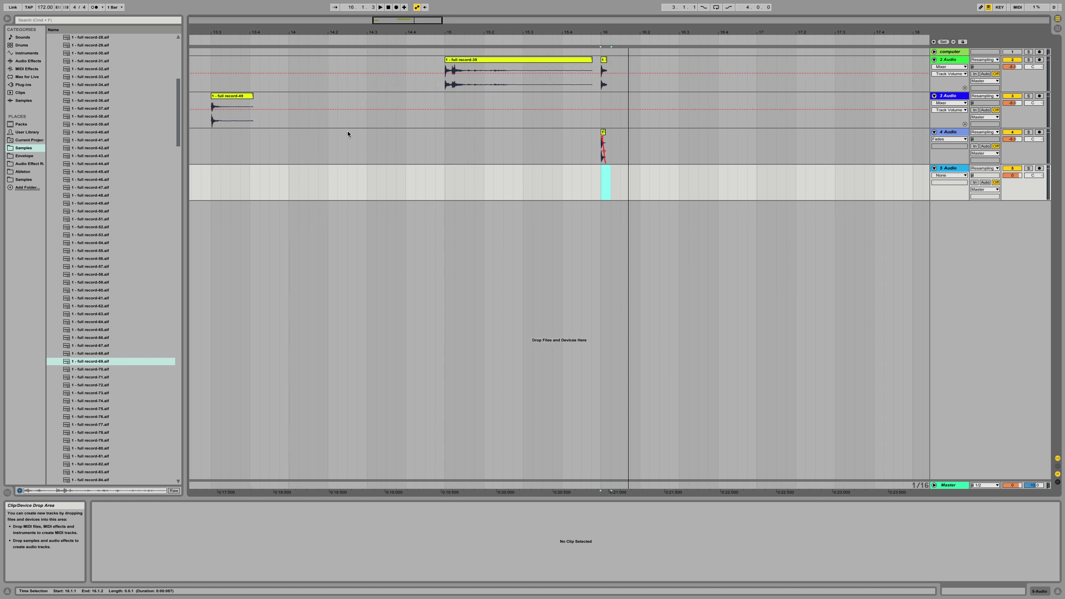
pyautogui.moveTo(306, 97); pyautogui.dragTo(699, 170)
pyautogui.press('space')
pyautogui.press('space')
pyautogui.moveTo(706, 20); pyautogui.dragTo(708, 26)
pyautogui.moveTo(542, 168); pyautogui.dragTo(567, 169)
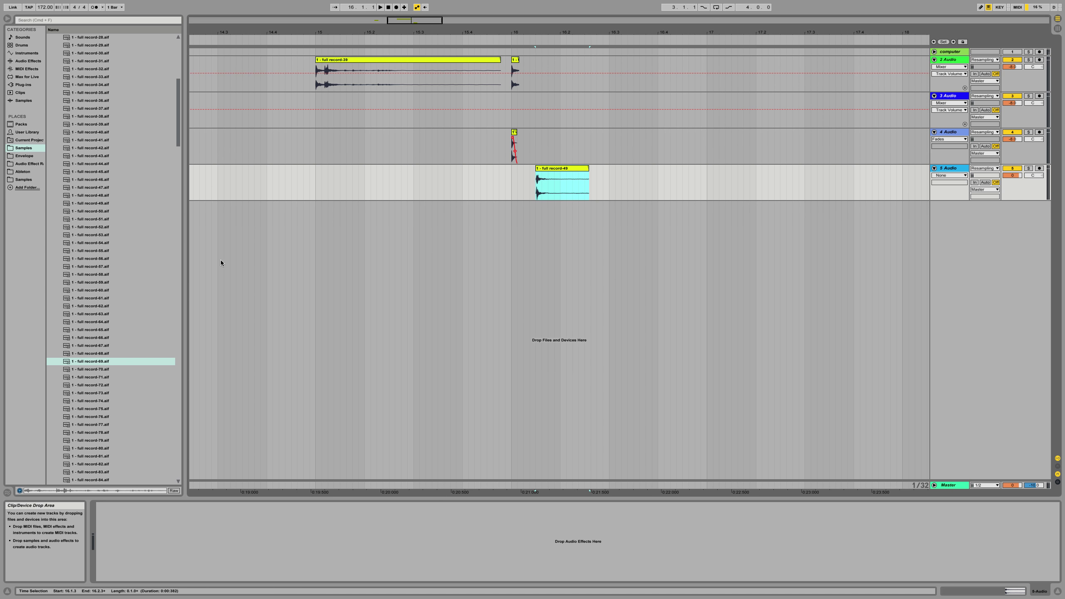
# Add the Spectrum audio effect to the 5 Audio track and play the clip through it.
pyautogui.click(13, 62)
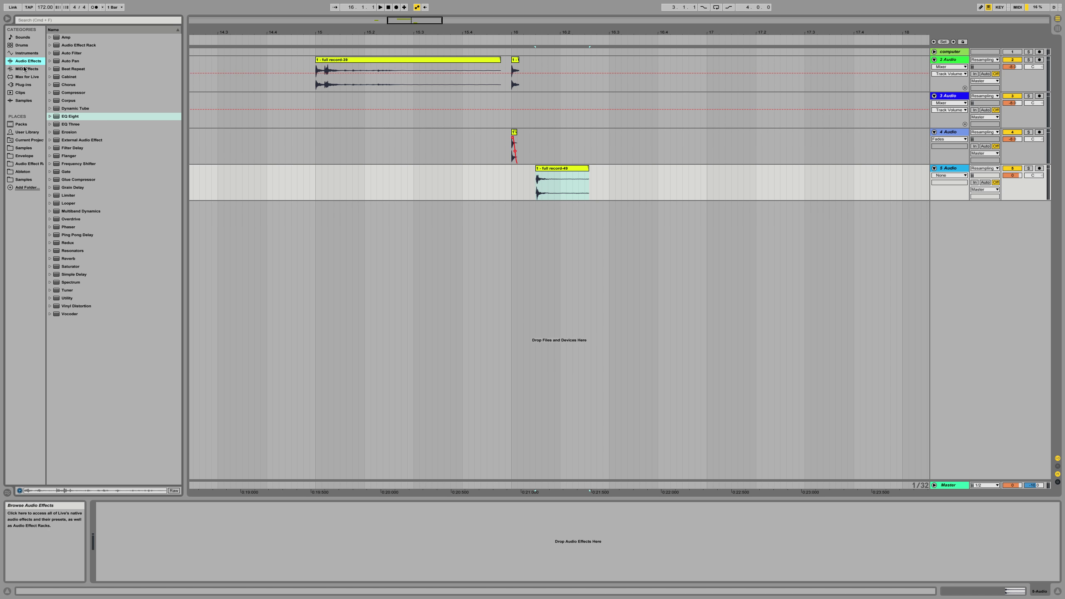
pyautogui.doubleClick(70, 283)
pyautogui.press('space')
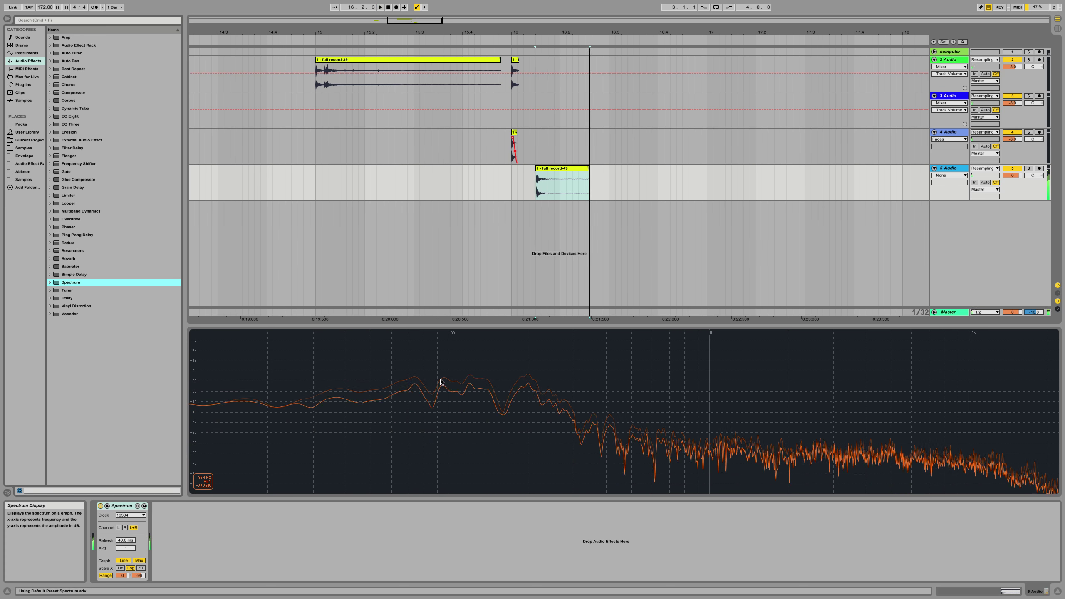
# Move the full record-49 clip to 16.1.1 so it lines up with the other two hits.
pyautogui.click(530, 171)
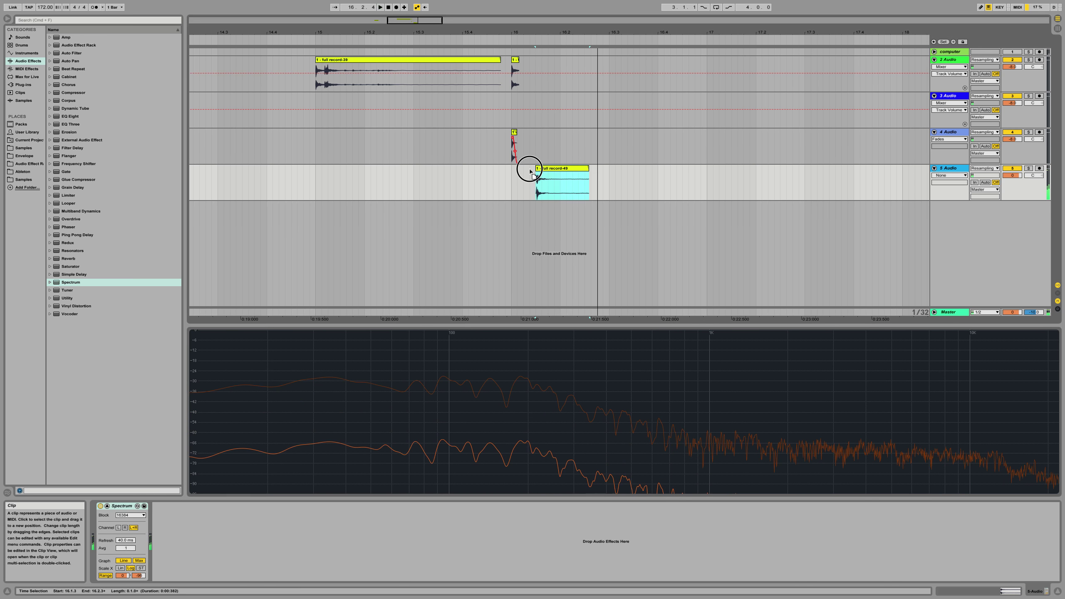
pyautogui.moveTo(530, 172); pyautogui.dragTo(523, 172)
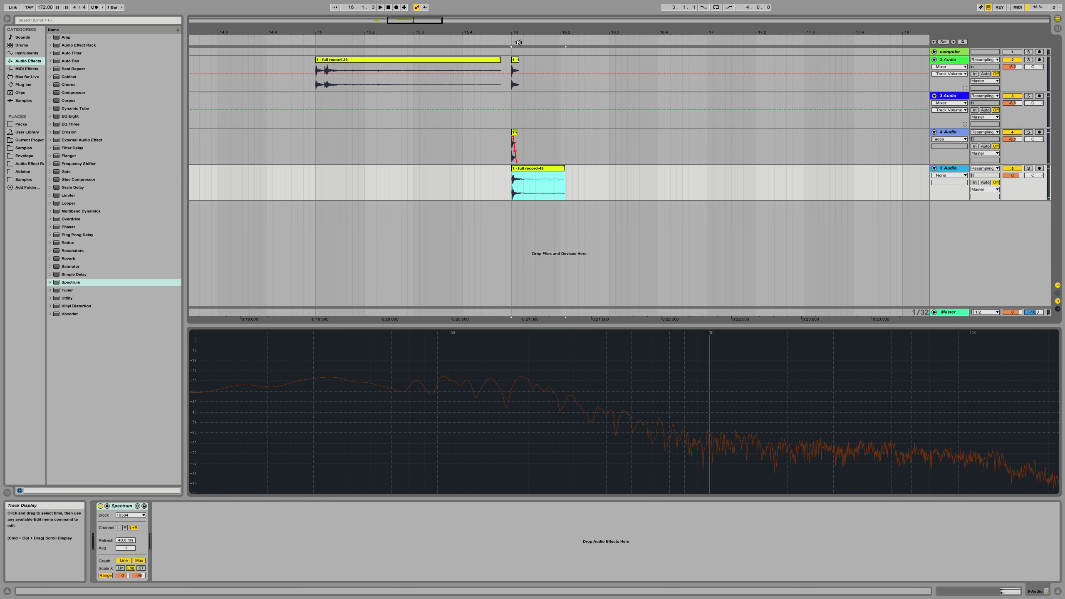
pyautogui.moveTo(512, 32); pyautogui.dragTo(512, 67)
# Turn off warping for the full record-49 clip and move its start marker to the onset of the waveform.
pyautogui.hotkey('shift', 'Tab')
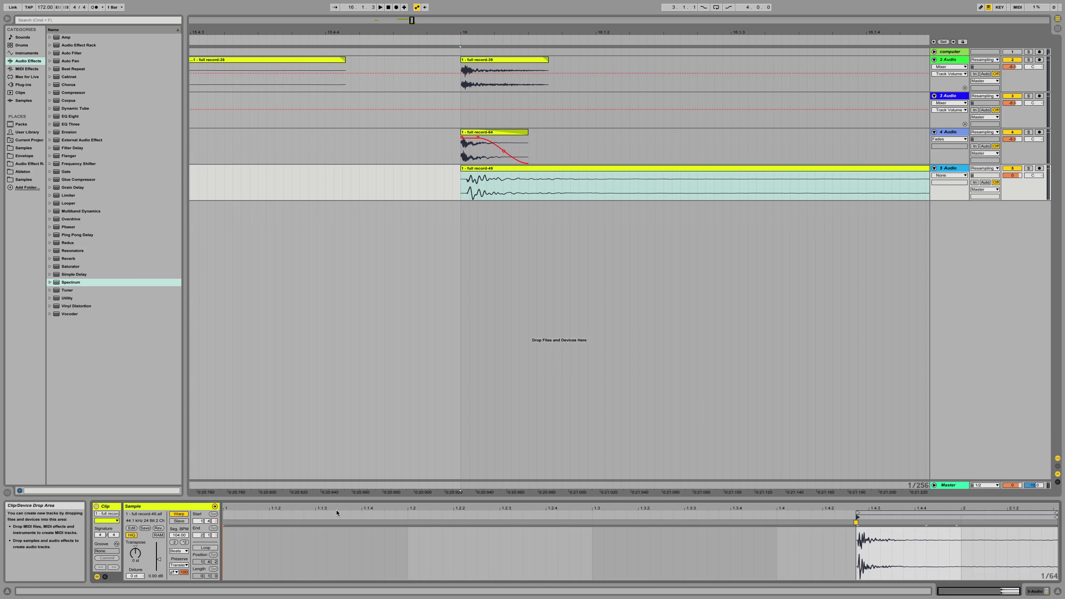
pyautogui.click(184, 515)
pyautogui.moveTo(244, 521); pyautogui.dragTo(304, 521)
pyautogui.moveTo(226, 514); pyautogui.dragTo(254, 512)
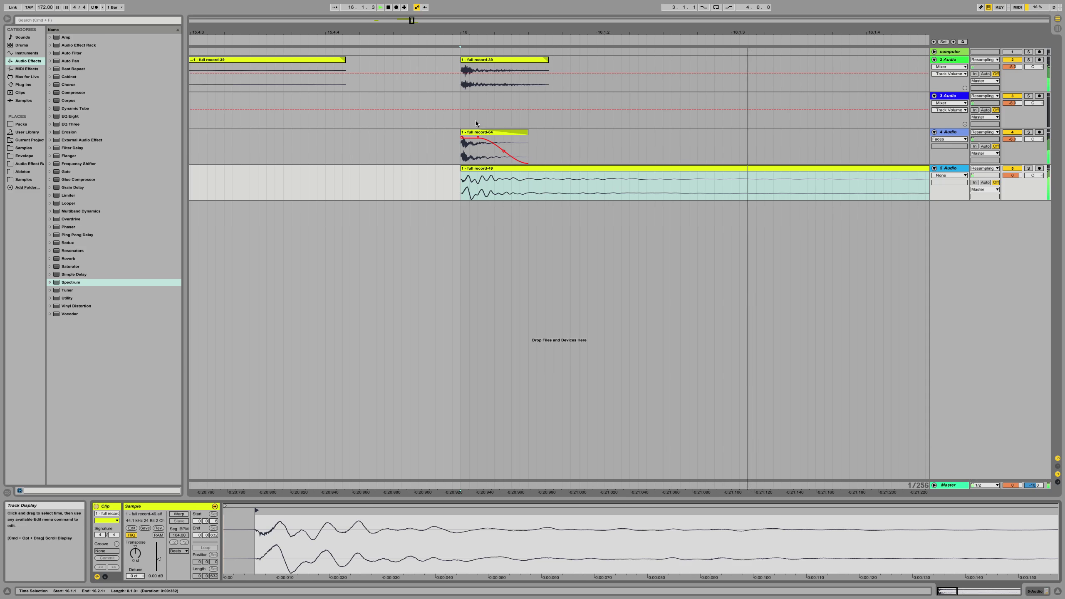
# Split the full record-49 clip about 0.1 s after its start, delete the remainder, and audition the result.
pyautogui.click(630, 188)
pyautogui.press('super+e')
pyautogui.press('Delete')
pyautogui.click(583, 168)
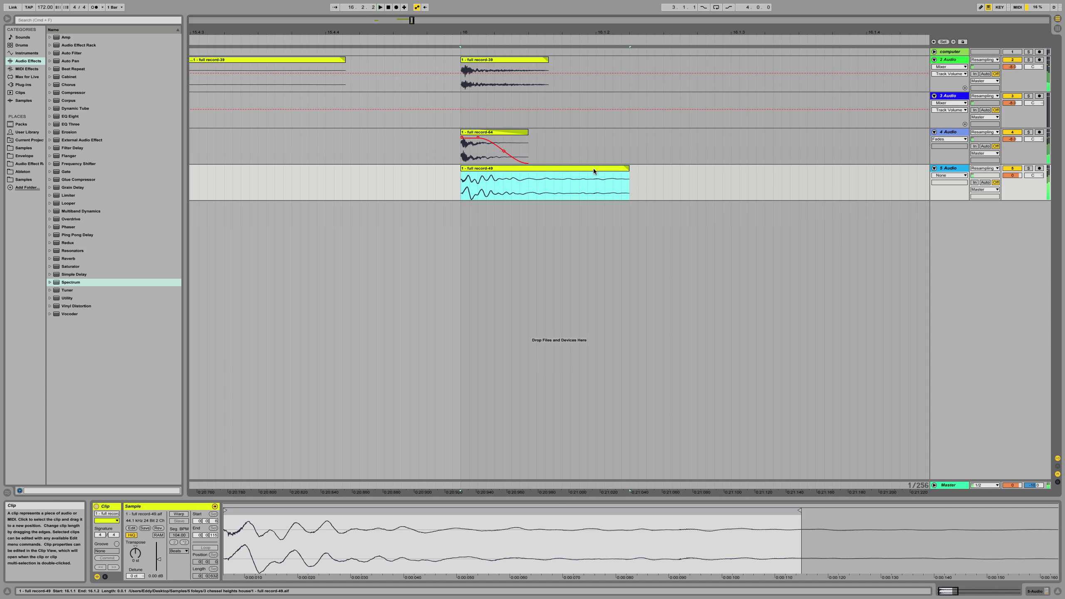
pyautogui.press('space')
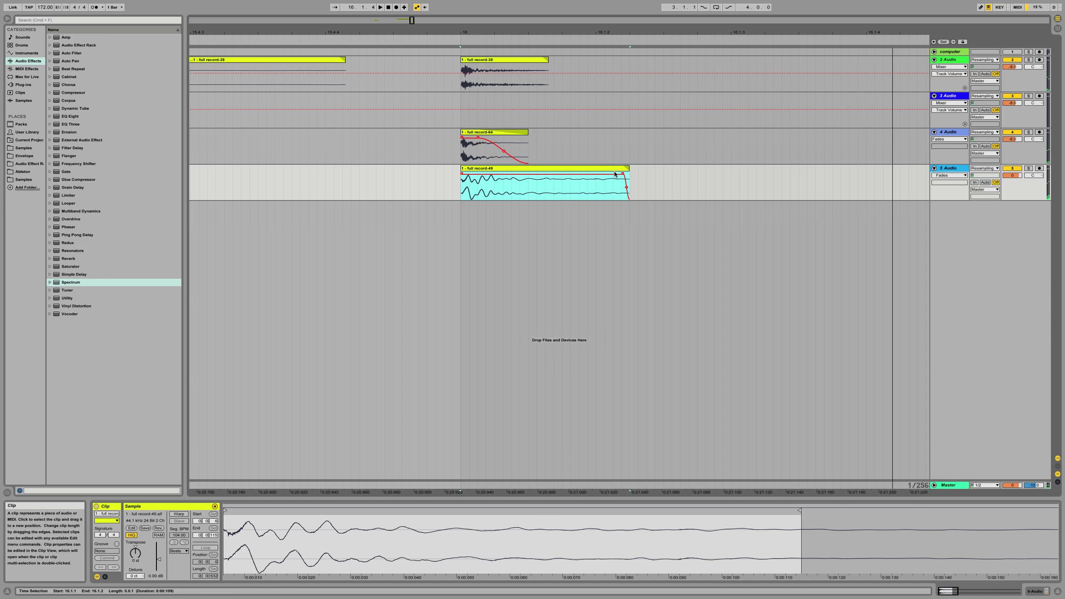
# Trim the full record-49 clip to end at 16.1.2 and extend its fade-out back across nearly the whole clip.
pyautogui.moveTo(629, 172); pyautogui.dragTo(588, 169)
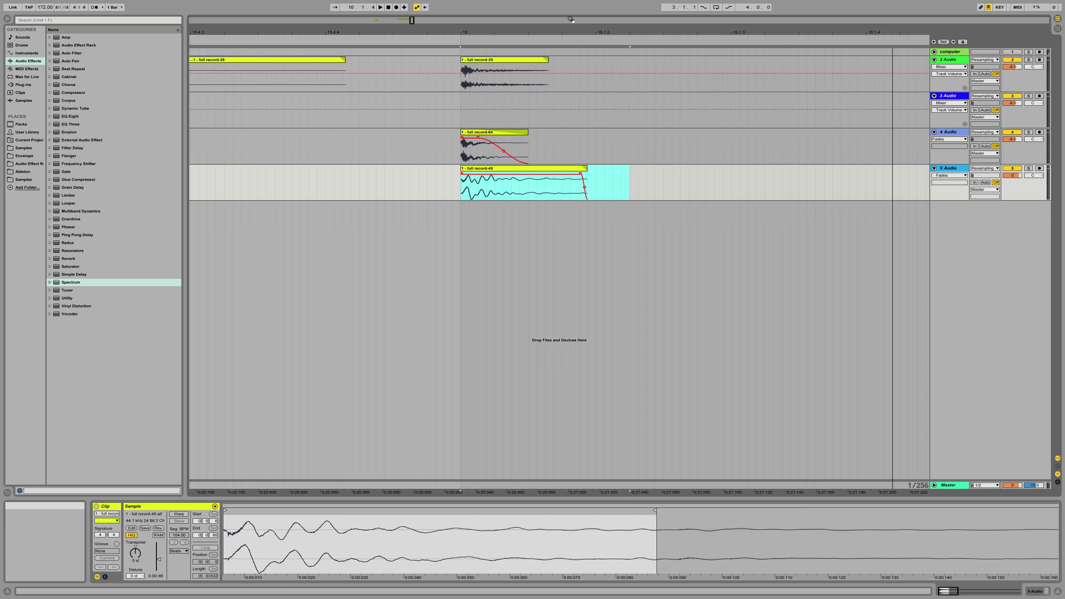
pyautogui.moveTo(571, 19); pyautogui.dragTo(573, 5)
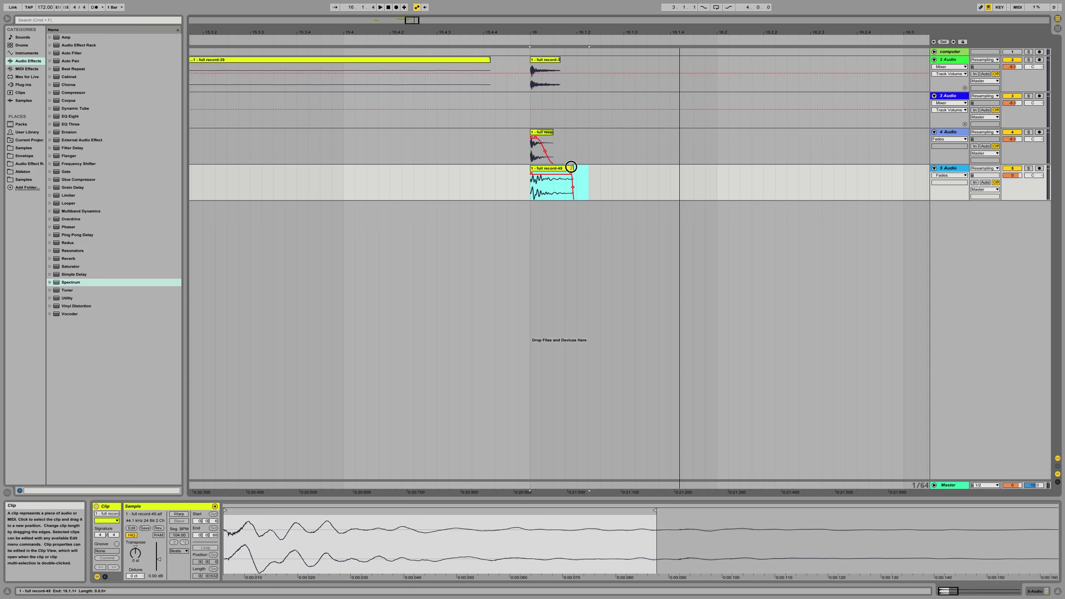
pyautogui.moveTo(570, 166); pyautogui.dragTo(576, 167)
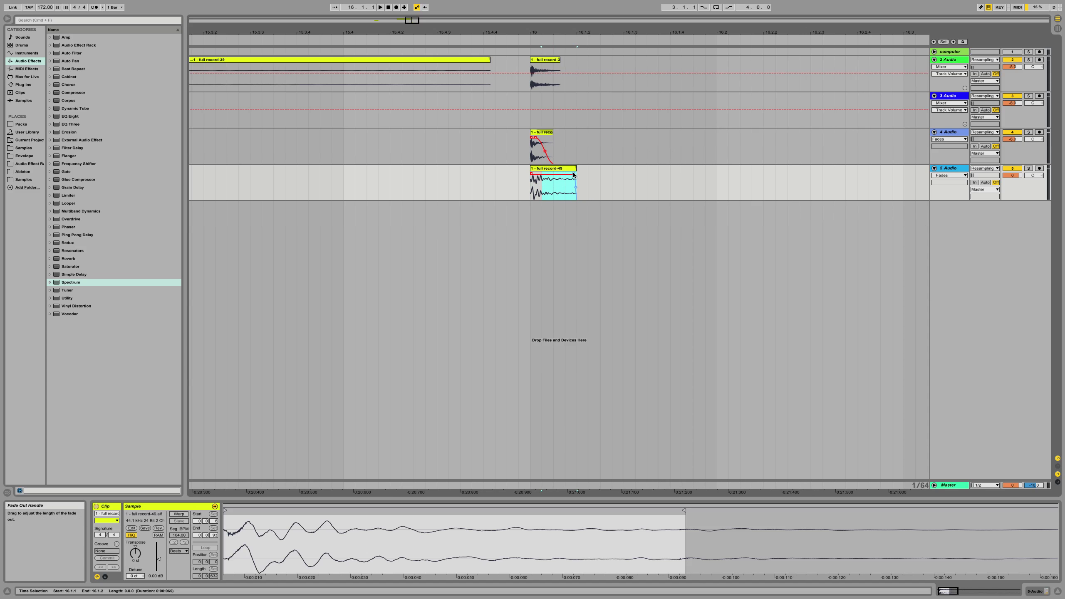
pyautogui.click(530, 176)
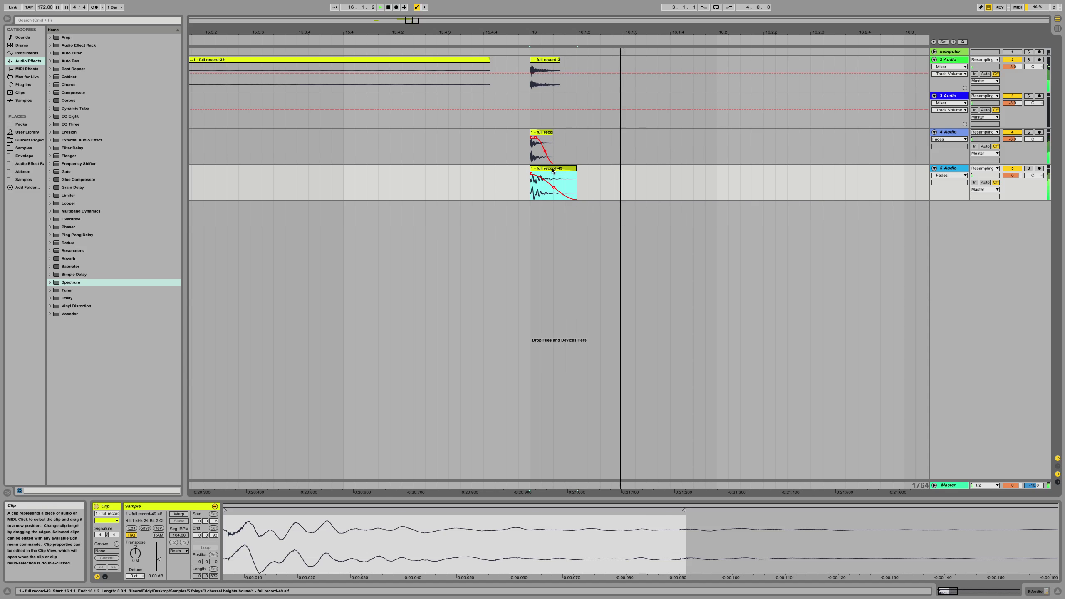
pyautogui.press('space')
# Set the 5 Audio track's volume to -8 dB.
pyautogui.click(1014, 176)
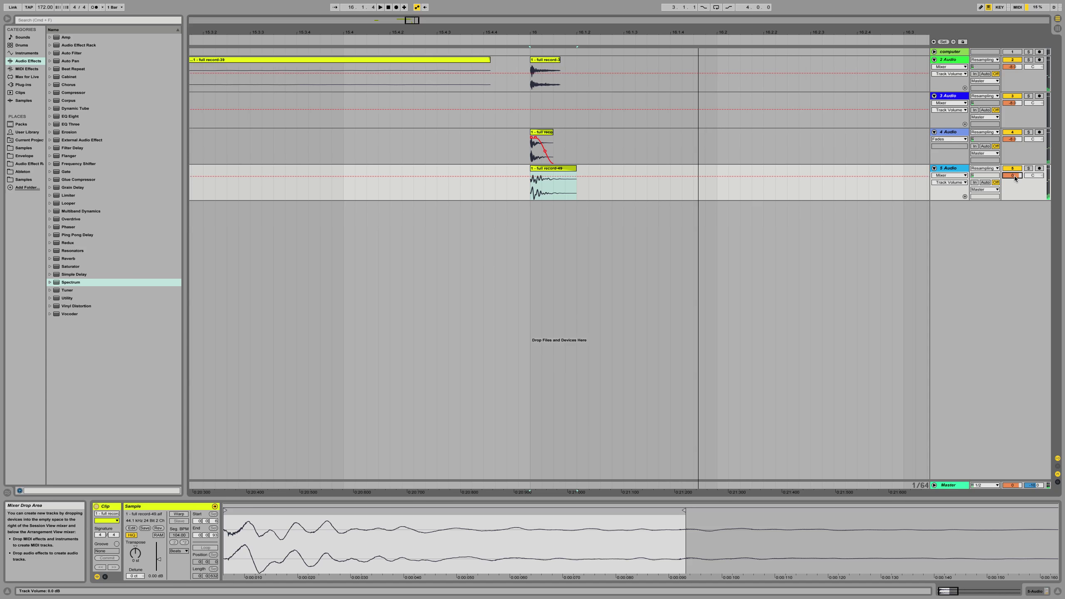
pyautogui.write('-8')
pyautogui.press('Return')
# Delete the unneeded 3 Audio track that holds the original full record-49 clip.
pyautogui.moveTo(514, 29); pyautogui.dragTo(561, 91)
pyautogui.hscroll(-5, 561, 92)
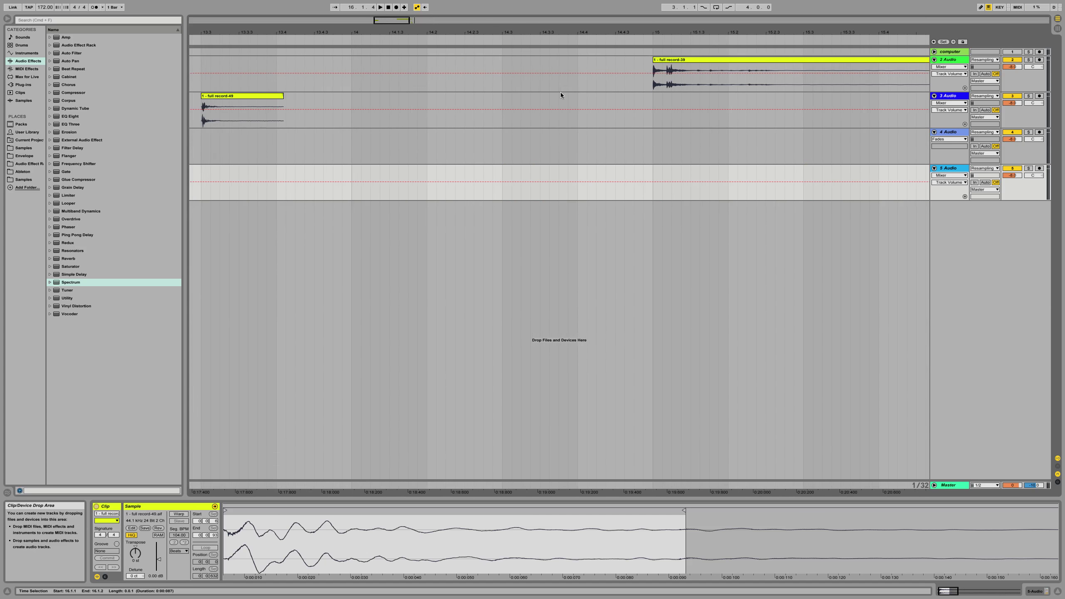
pyautogui.hscroll(2, 561, 93)
pyautogui.moveTo(955, 97); pyautogui.dragTo(956, 66)
pyautogui.press('Delete')
# Group the three layered audio tracks and open the Master track's device chain.
pyautogui.click(954, 136)
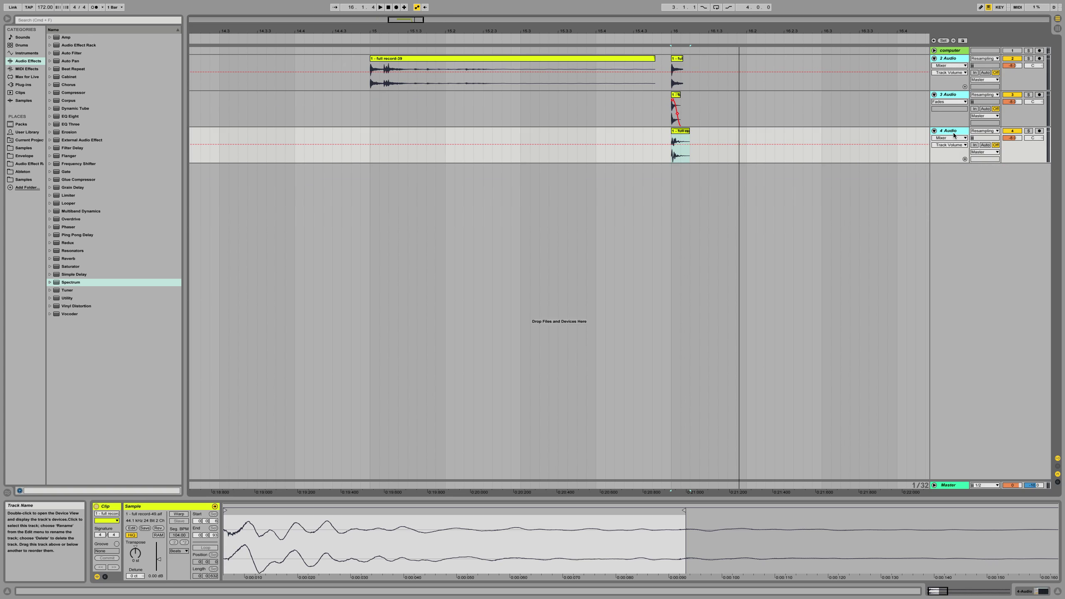
pyautogui.press('super+g')
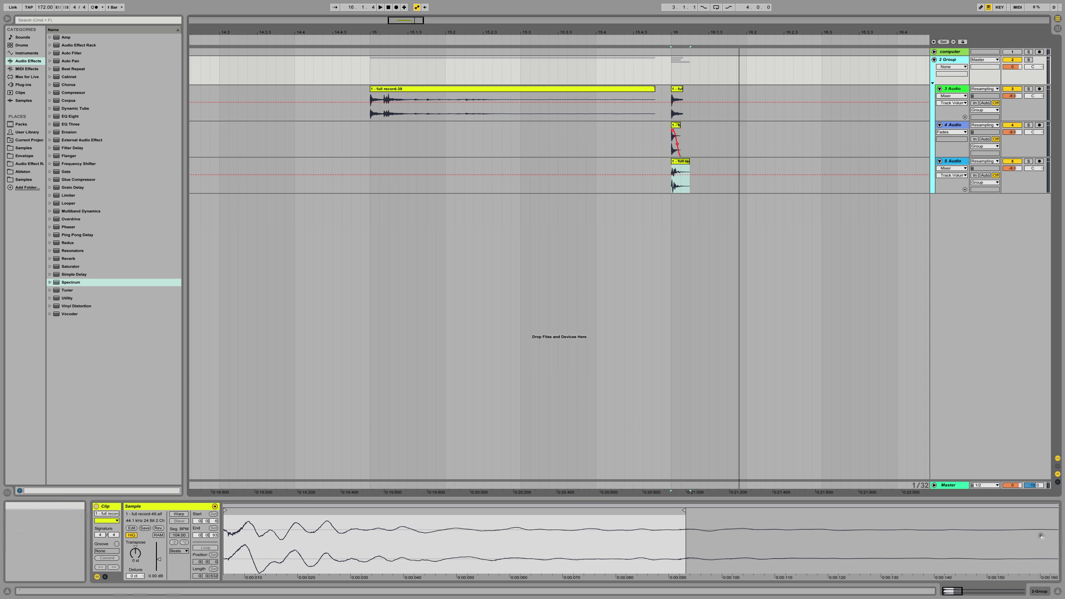
pyautogui.click(958, 490)
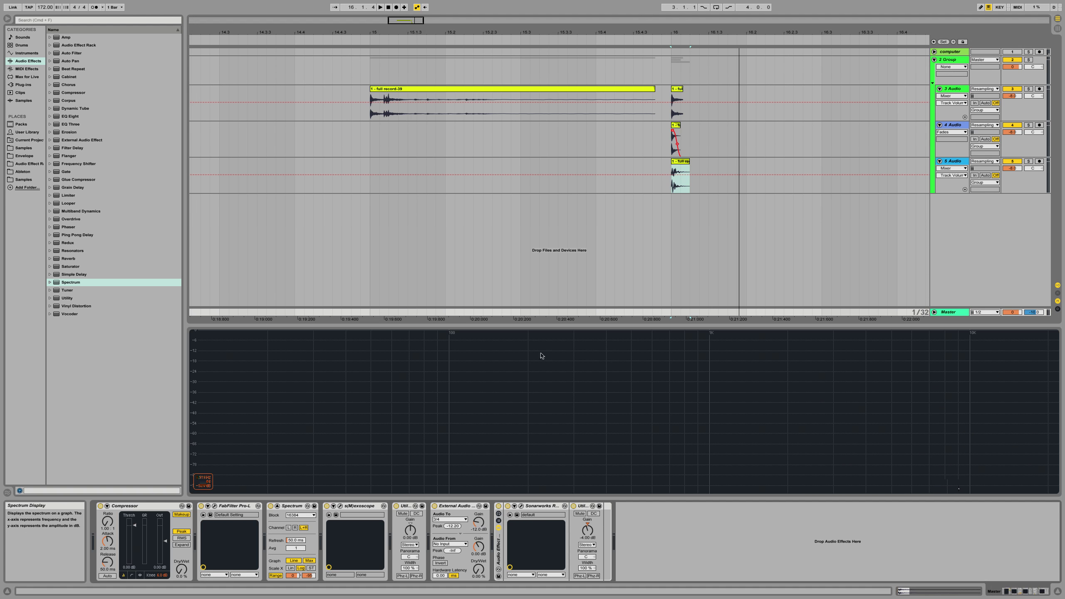
# Add a Limiter to the group track holding the three layers and set its ceiling to -8 dB.
pyautogui.click(477, 328)
pyautogui.click(676, 64)
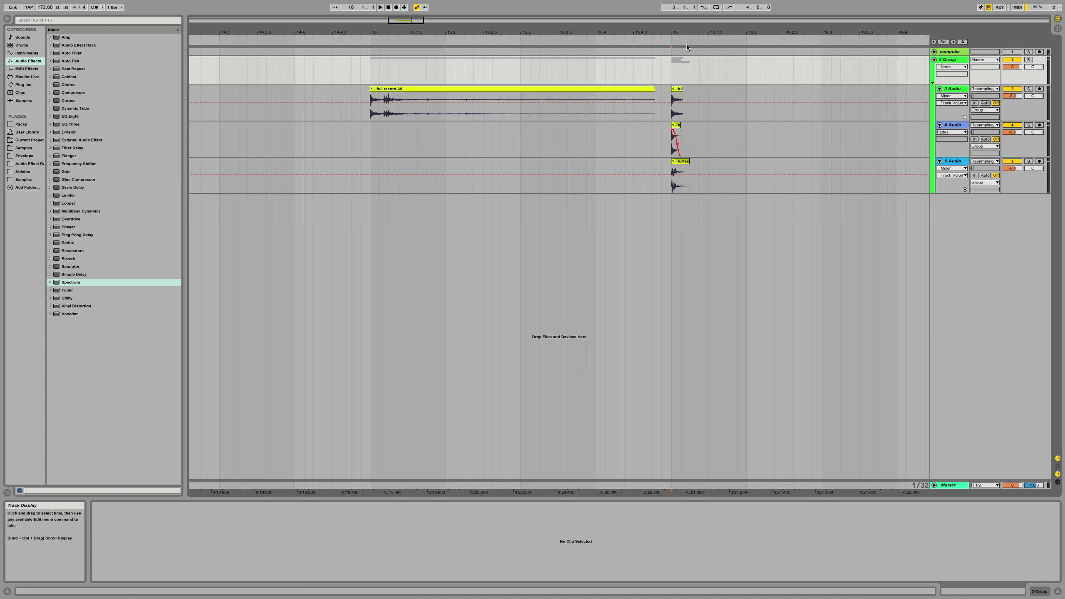
pyautogui.moveTo(690, 32); pyautogui.dragTo(462, 46)
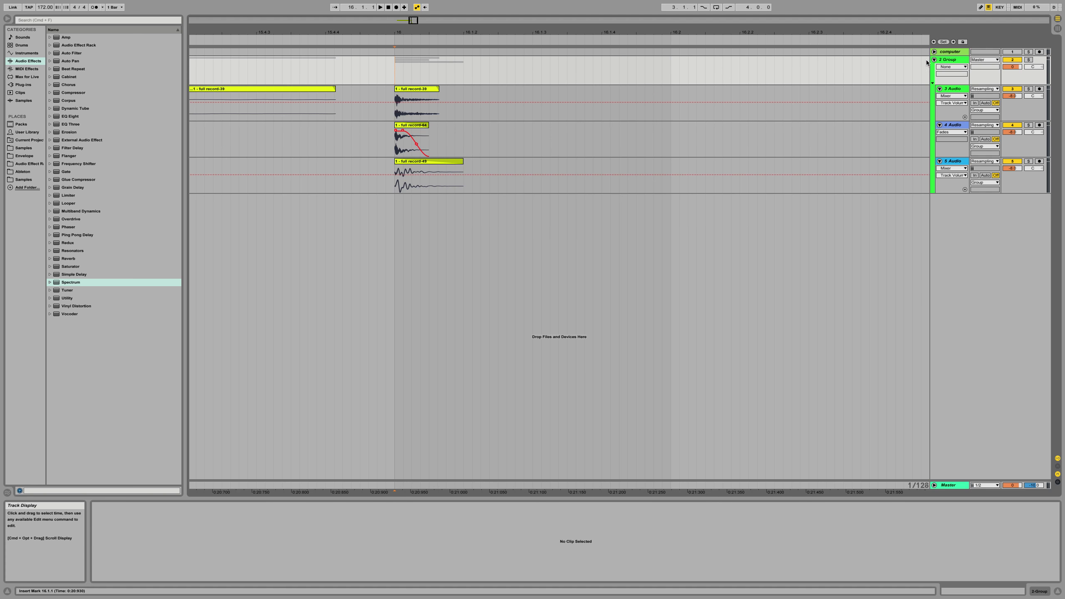
pyautogui.moveTo(71, 197); pyautogui.dragTo(228, 577)
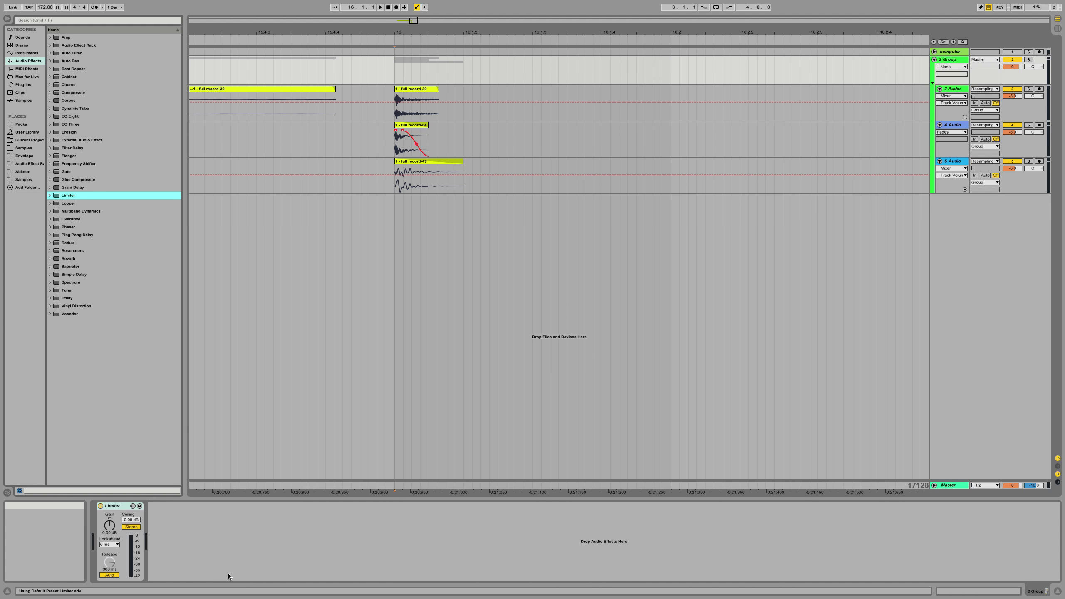
pyautogui.click(122, 520)
pyautogui.write('-2')
pyautogui.press('Return')
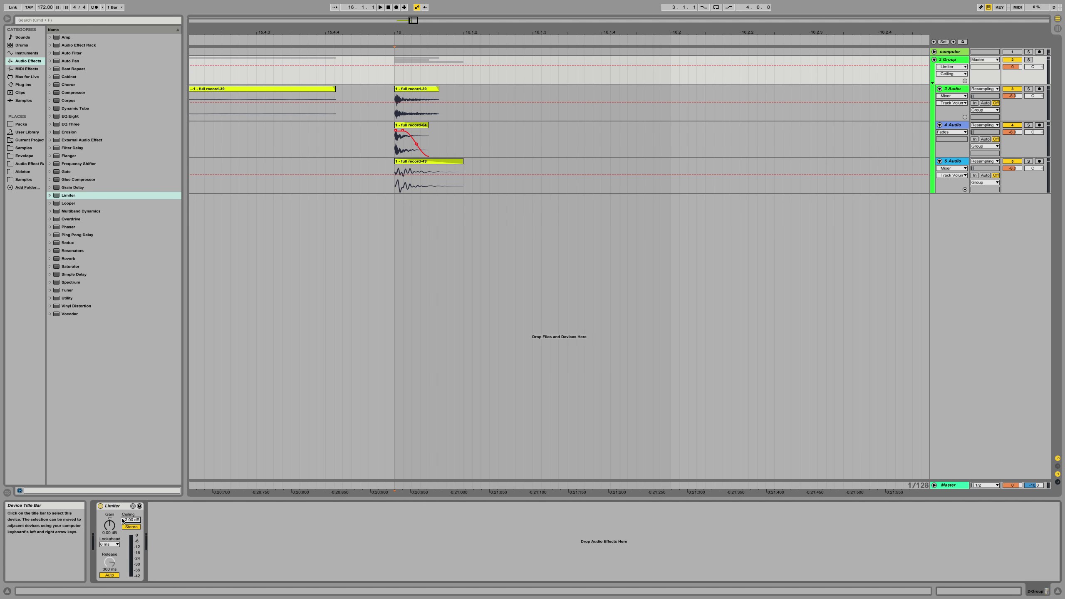
pyautogui.write('-8')
pyautogui.press('Return')
# Play the layered hit with the group's Limiter bypassed and audition individual layers in solo.
pyautogui.press('space')
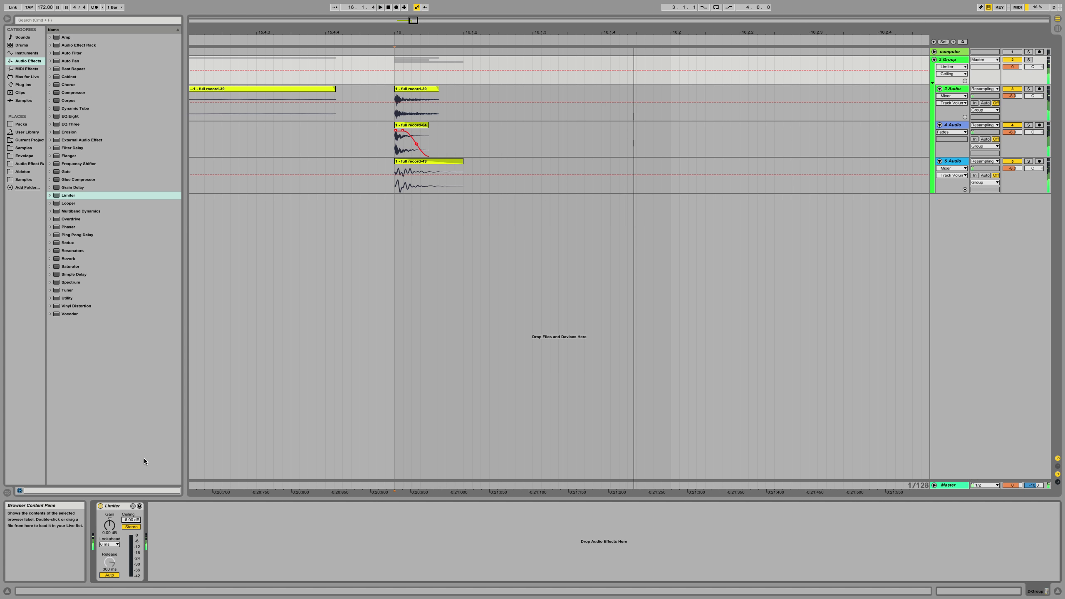
pyautogui.click(99, 506)
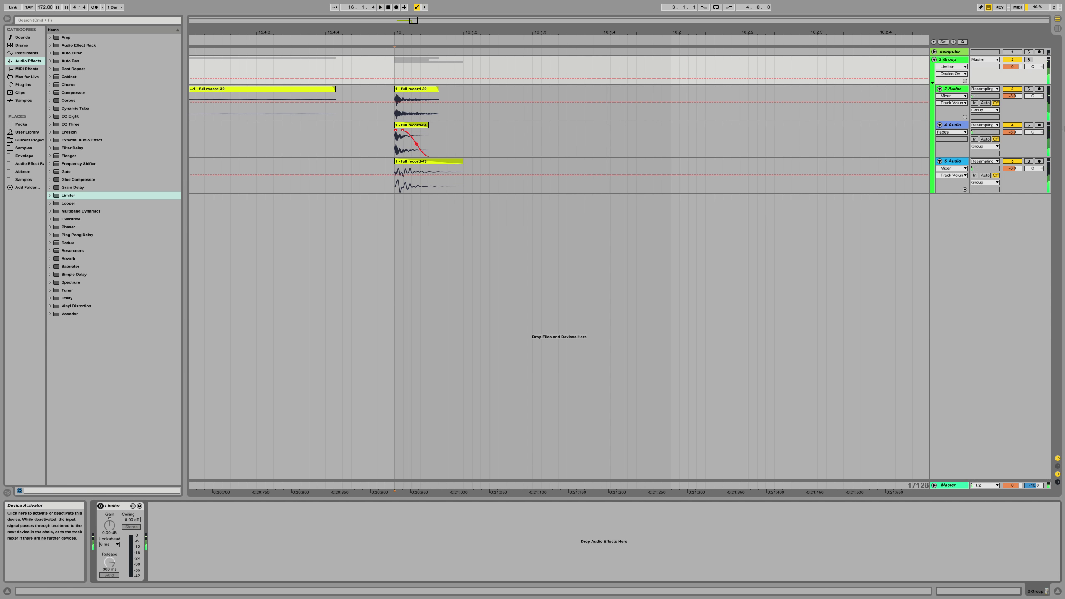
pyautogui.click(1029, 125)
pyautogui.click(1030, 89)
pyautogui.click(1031, 90)
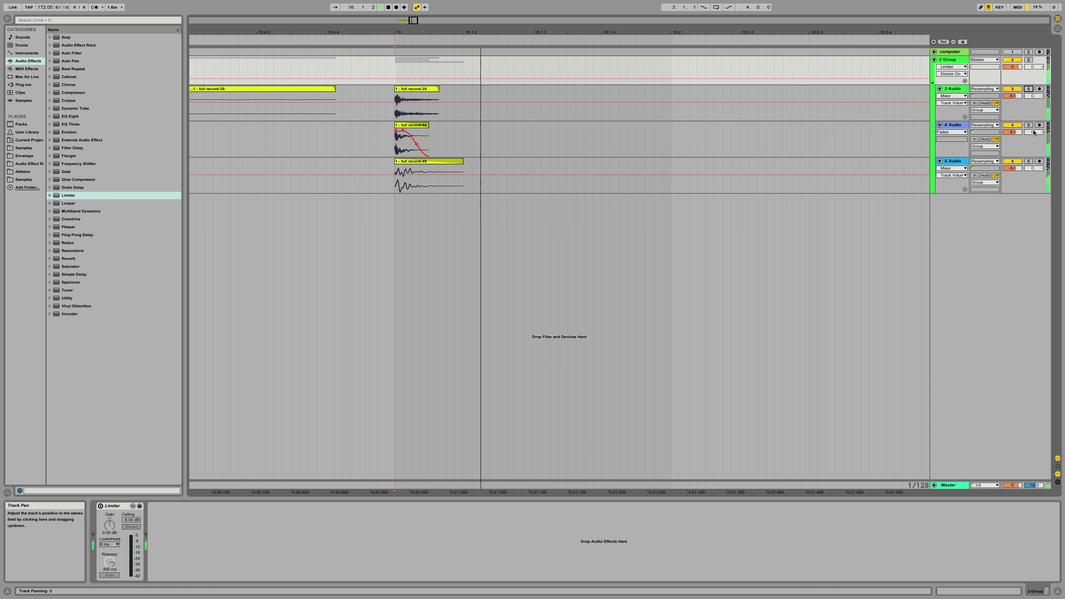
# Insert an EQ Eight before the Spectrum on the 5 Audio track and make its first band a low cut.
pyautogui.click(634, 176)
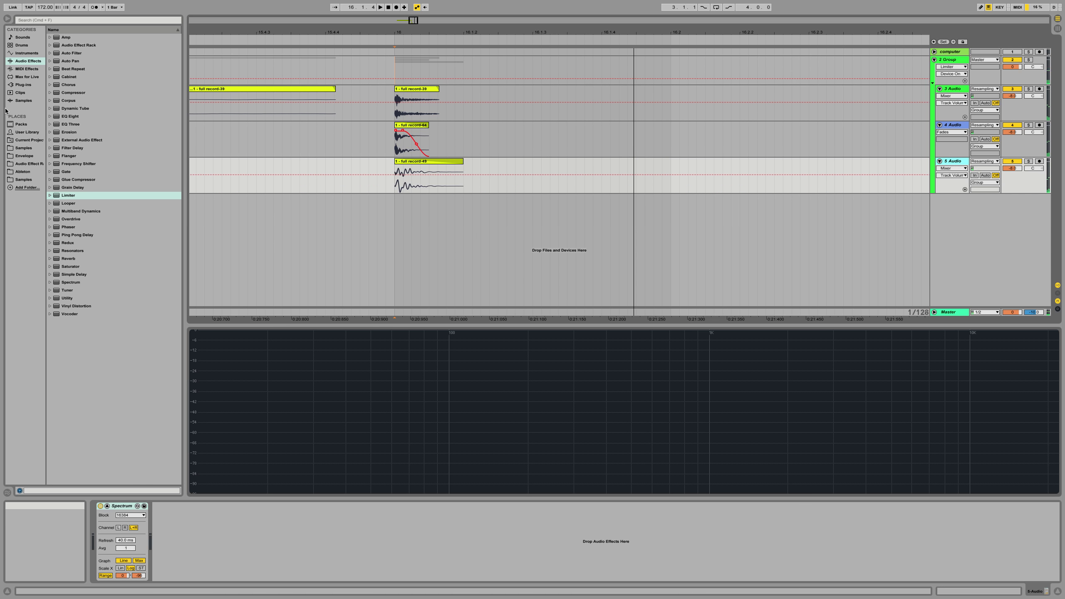
pyautogui.doubleClick(79, 117)
pyautogui.moveTo(174, 508); pyautogui.dragTo(105, 507)
pyautogui.click(124, 576)
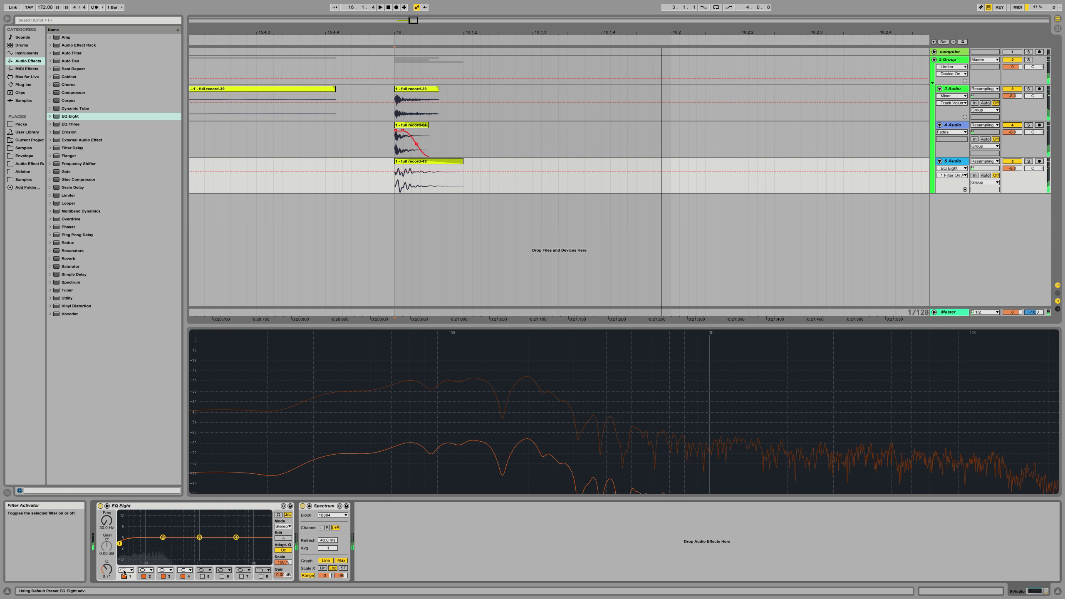
pyautogui.moveTo(119, 544)
pyautogui.mouseDown()
pyautogui.moveTo(151, 544)
pyautogui.moveTo(121, 559)
pyautogui.mouseUp()
pyautogui.click(126, 570)
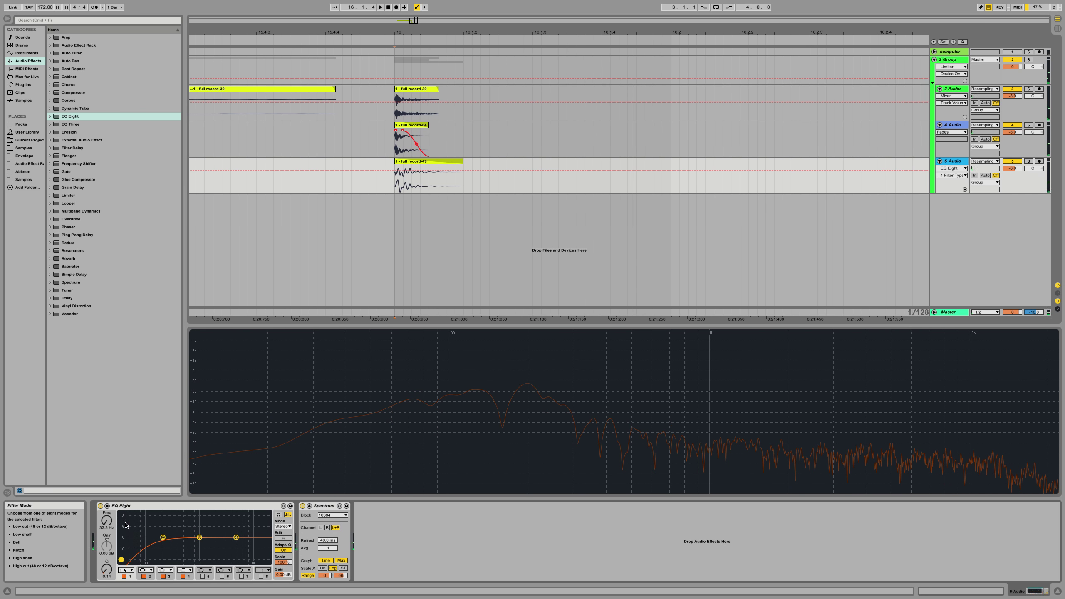
# Tune the EQ Eight's low cut by ear on the 5 Audio track to about 104 Hz.
pyautogui.click(125, 522)
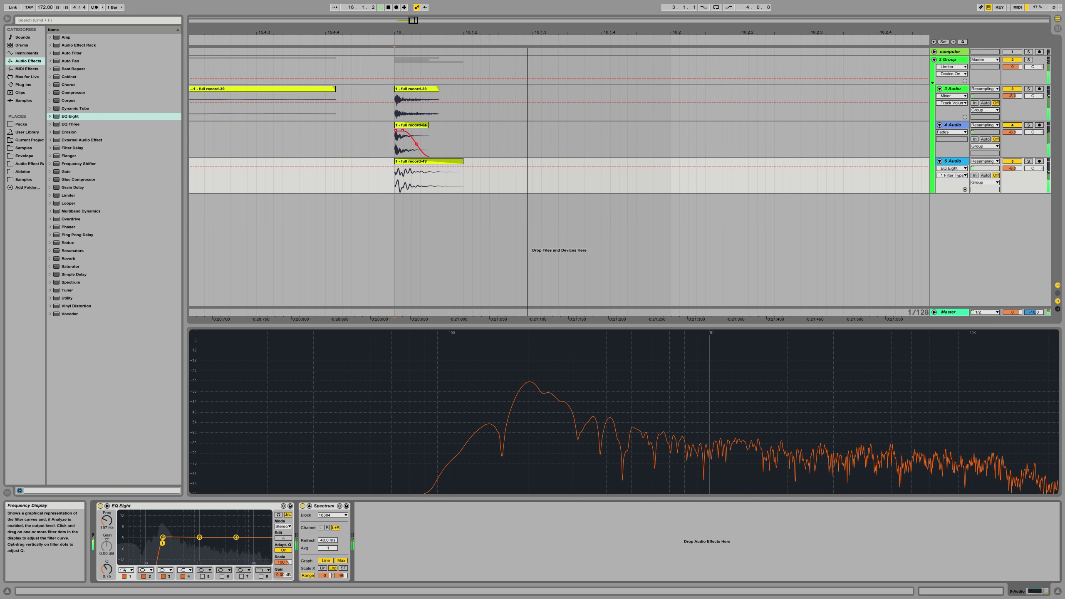
pyautogui.moveTo(161, 551); pyautogui.dragTo(189, 545)
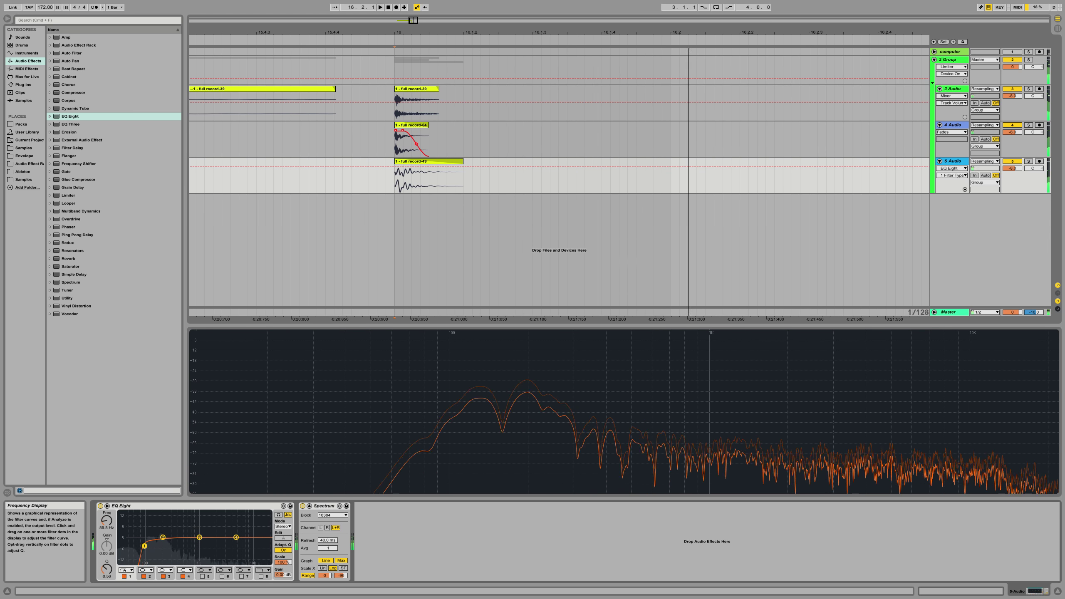
pyautogui.moveTo(144, 546); pyautogui.dragTo(146, 547)
pyautogui.press('space')
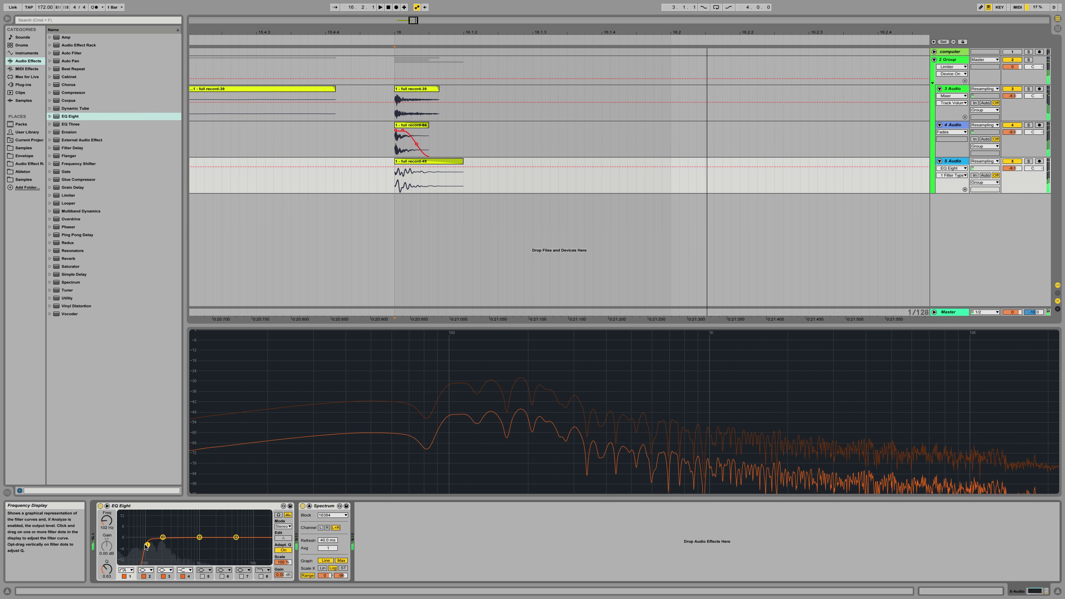
# Transpose the full record-49 clip on the 5 Audio track down 15 semitones, comparing pitches against the spectrum.
pyautogui.doubleClick(419, 161)
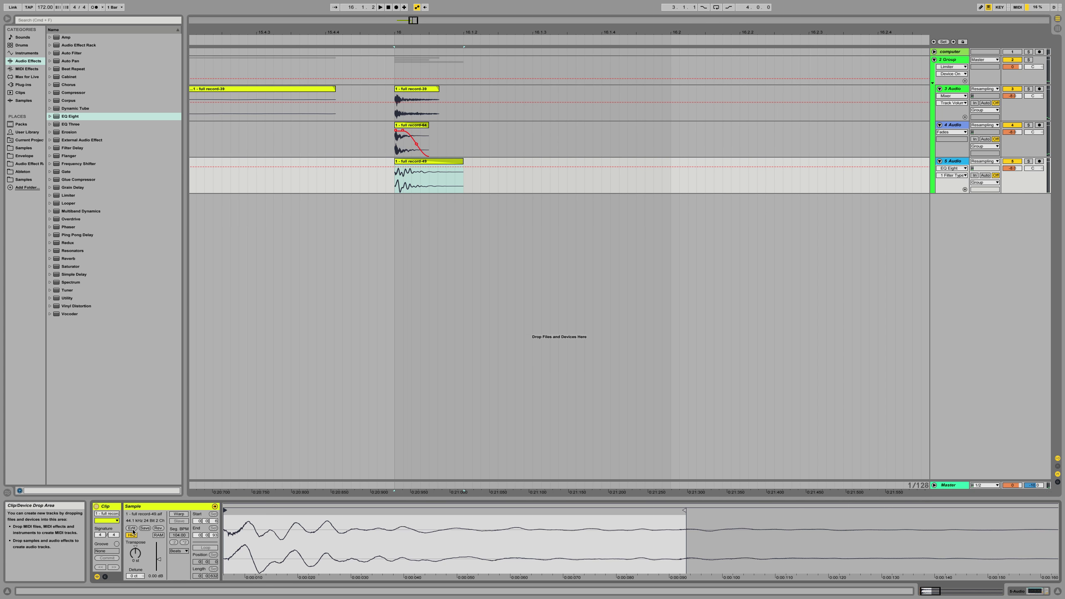
pyautogui.moveTo(135, 553); pyautogui.dragTo(135, 583)
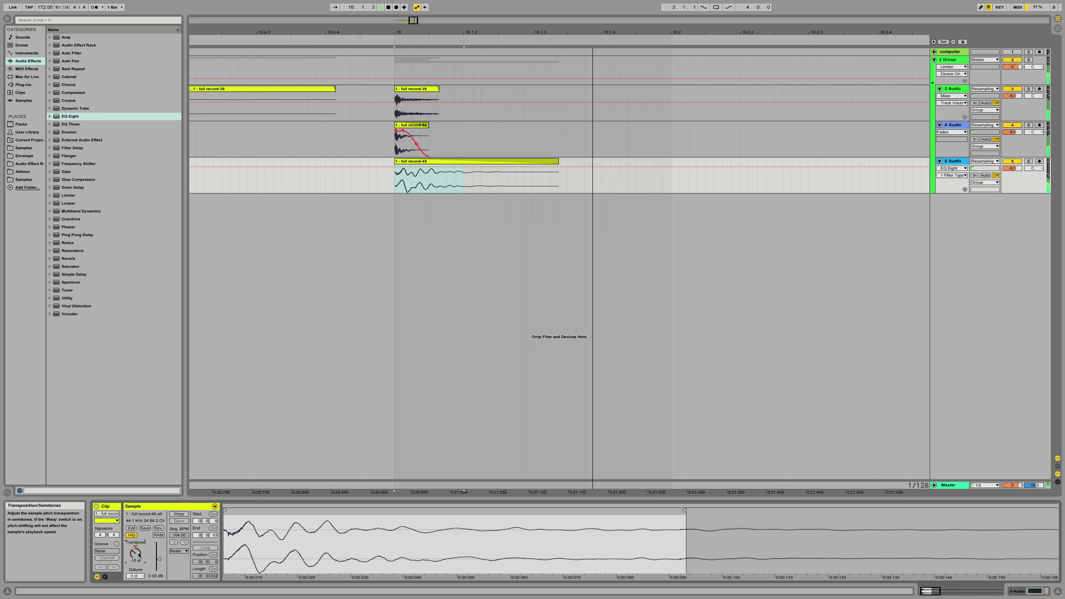
pyautogui.hotkey('shift', 'Tab')
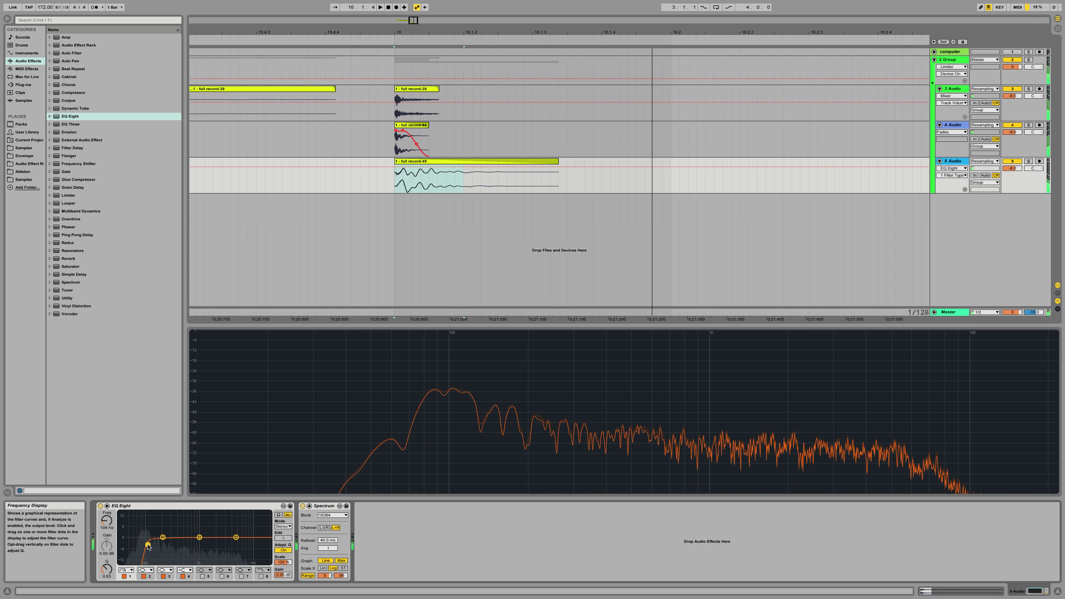
pyautogui.hotkey('shift', 'Tab')
pyautogui.moveTo(136, 554); pyautogui.dragTo(136, 541)
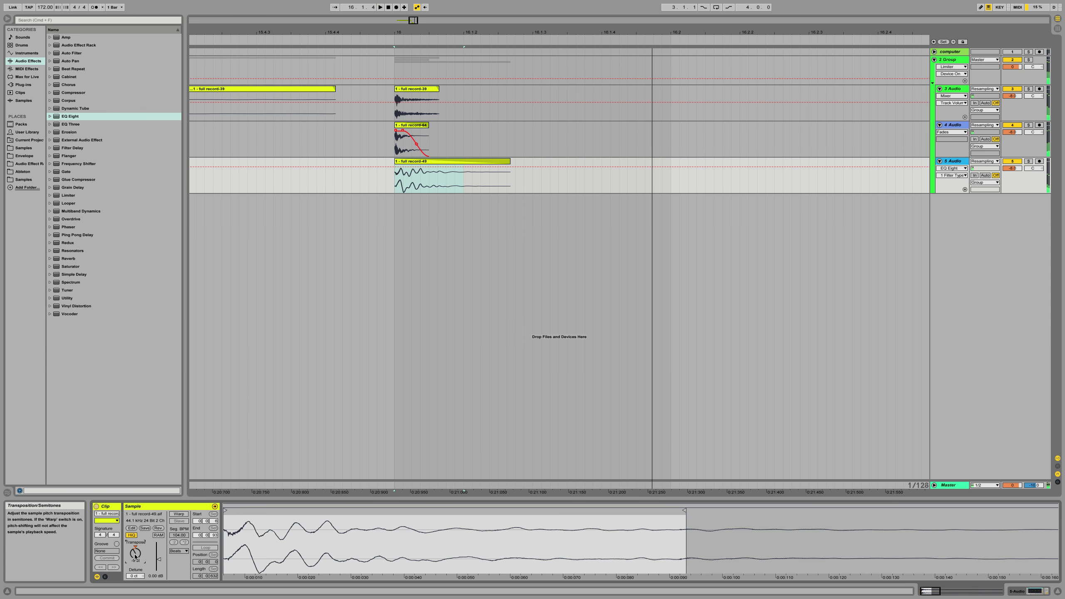
pyautogui.hotkey('shift', 'Tab')
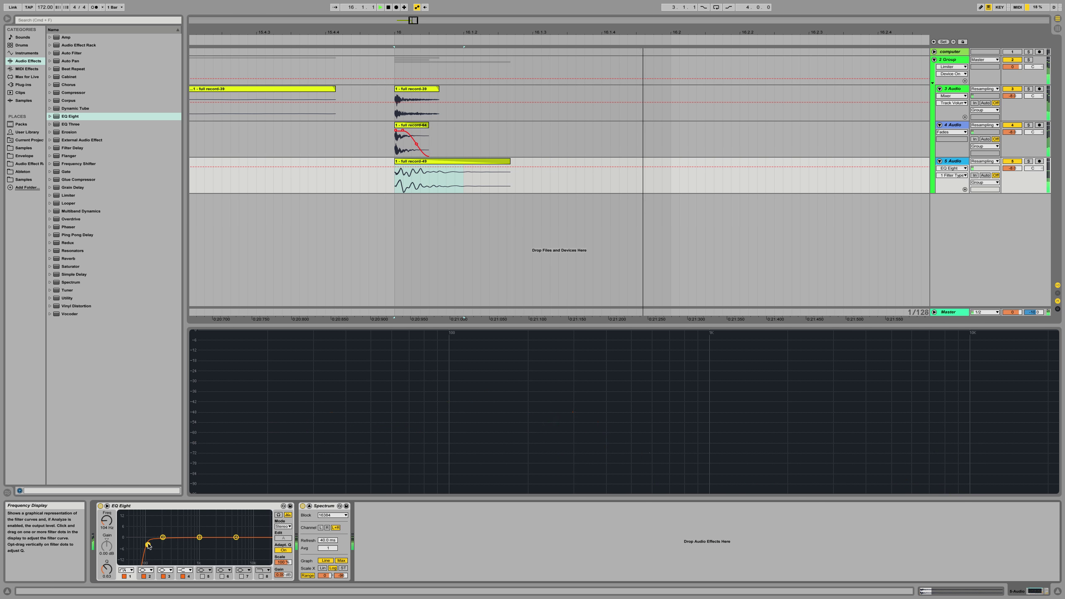
pyautogui.hotkey('shift', 'Tab')
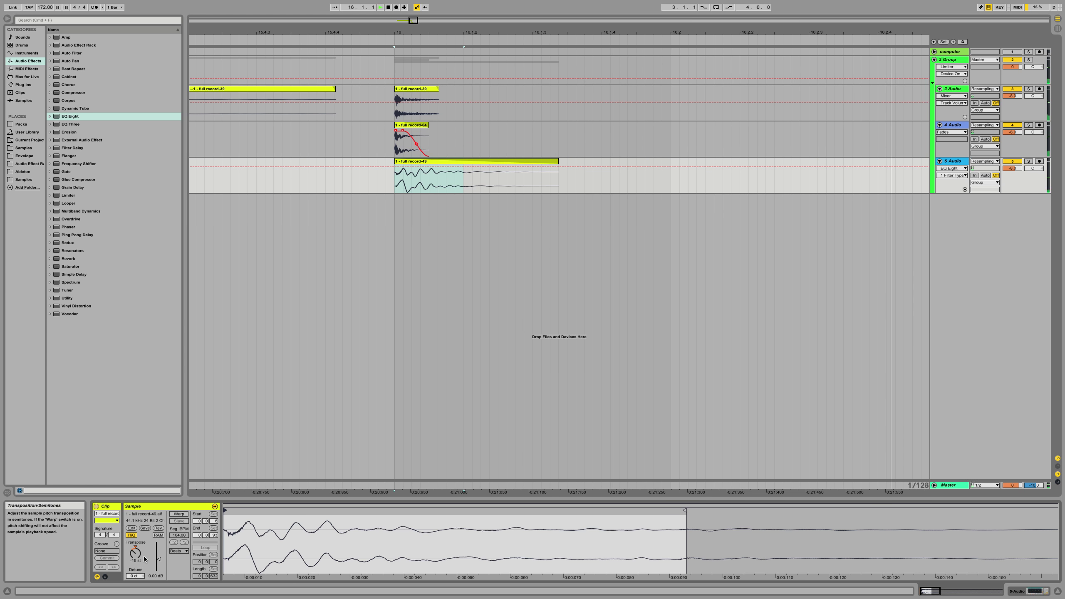
pyautogui.hotkey('shift', 'Tab')
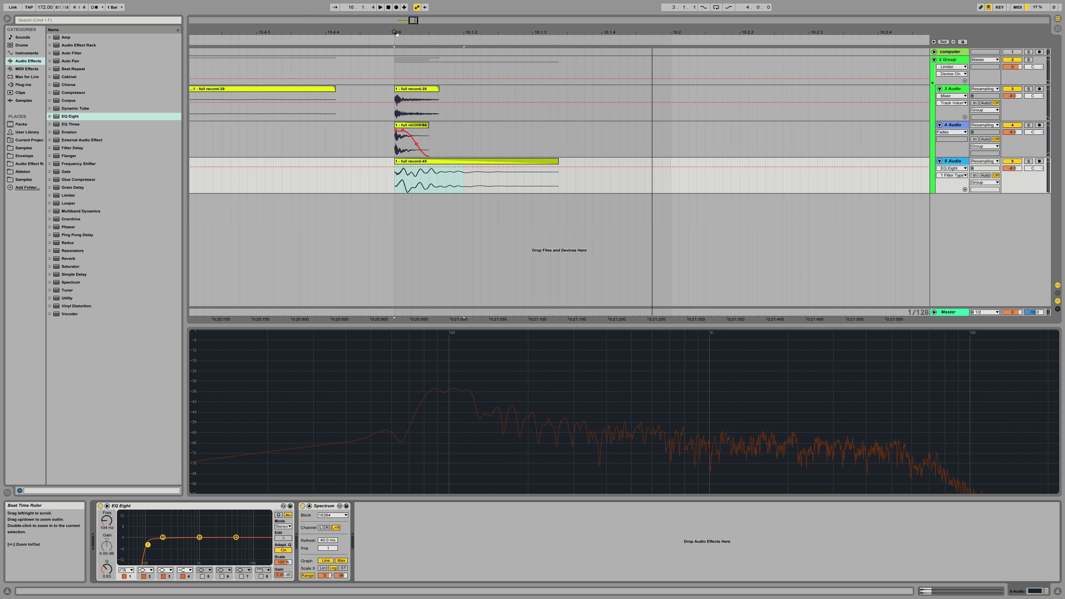
# Insert a Saturator before the Limiter on the group track, re-enable the Limiter and compare the hit with and without saturation.
pyautogui.scroll(-2, 395, 68)
pyautogui.click(395, 68)
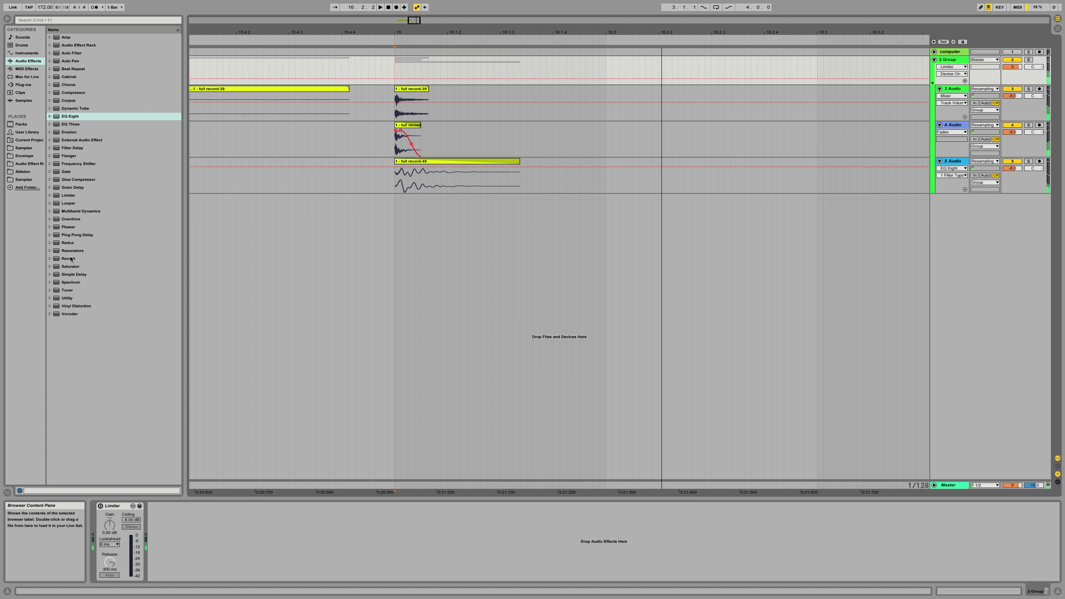
pyautogui.moveTo(70, 268); pyautogui.dragTo(97, 541)
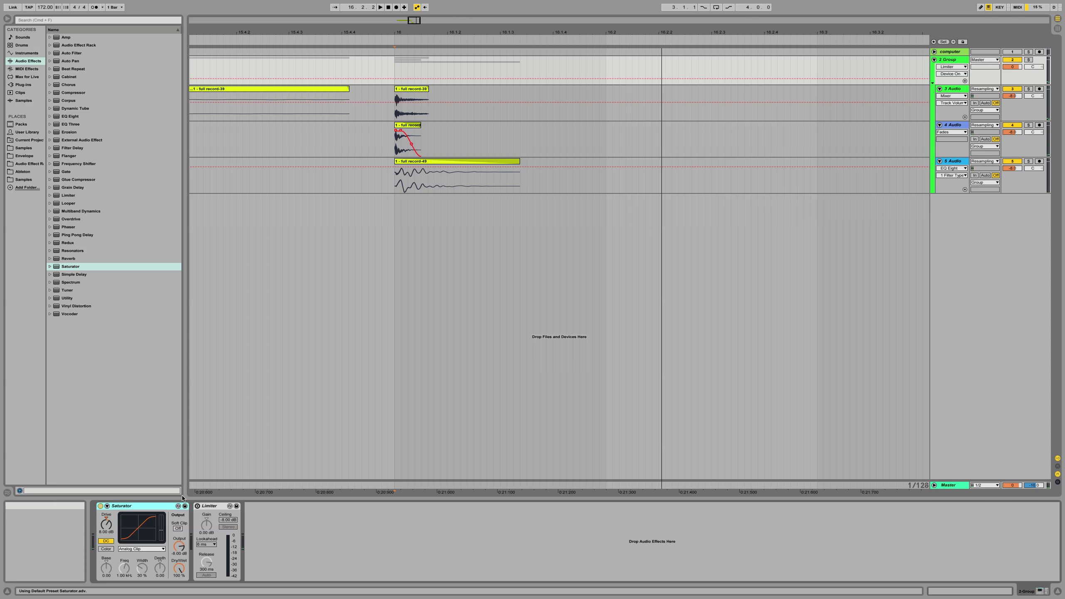
pyautogui.click(197, 506)
pyautogui.press('space')
pyautogui.click(101, 507)
pyautogui.click(101, 506)
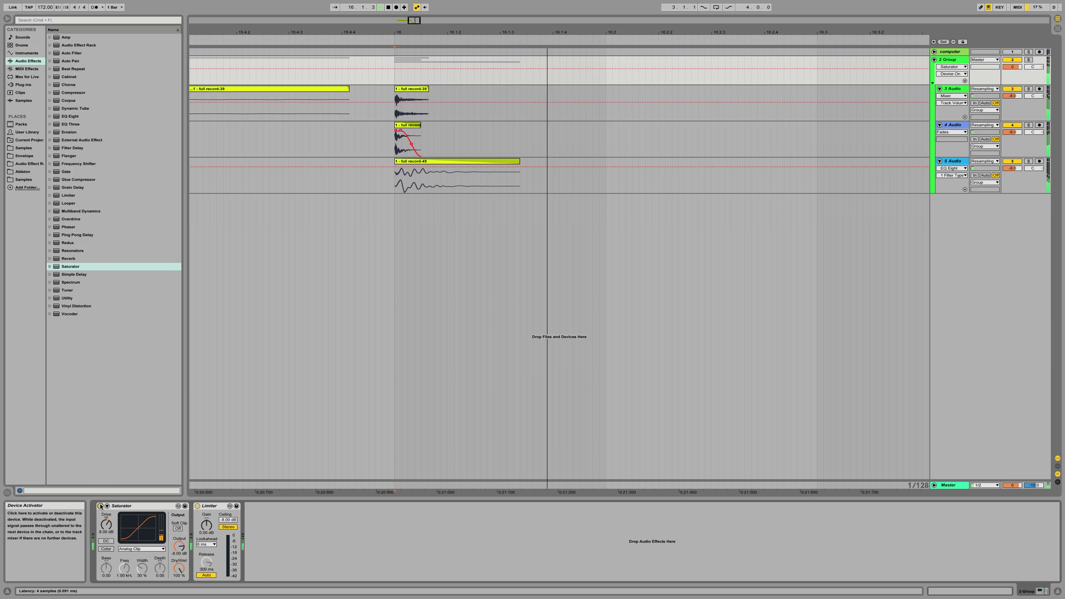
# Insert the CLA Drums Stereo VST plug-in between the Saturator and the Limiter on the group track.
pyautogui.click(35, 85)
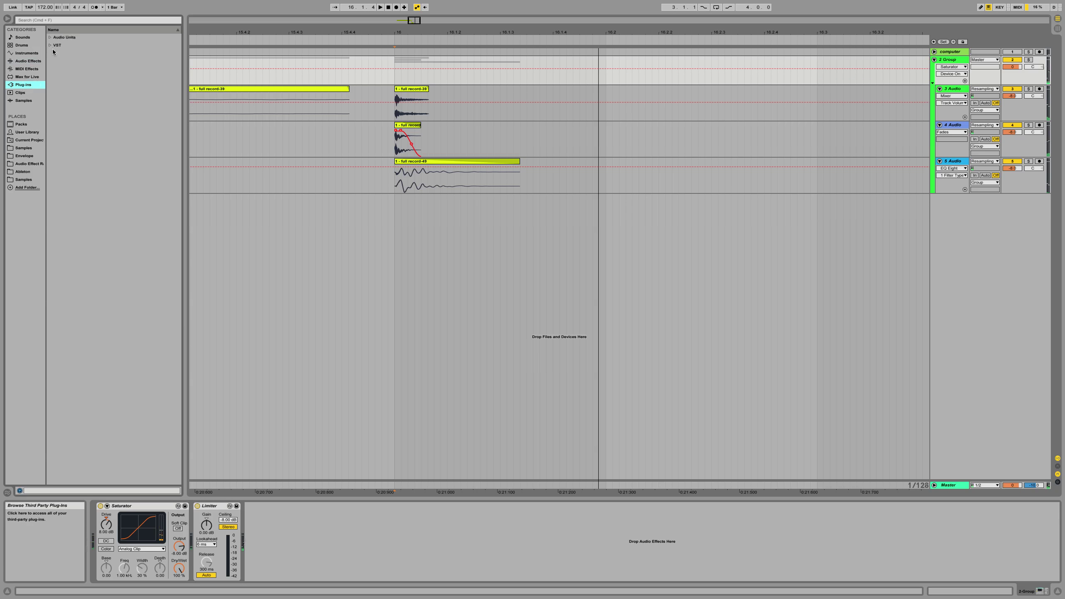
pyautogui.click(50, 45)
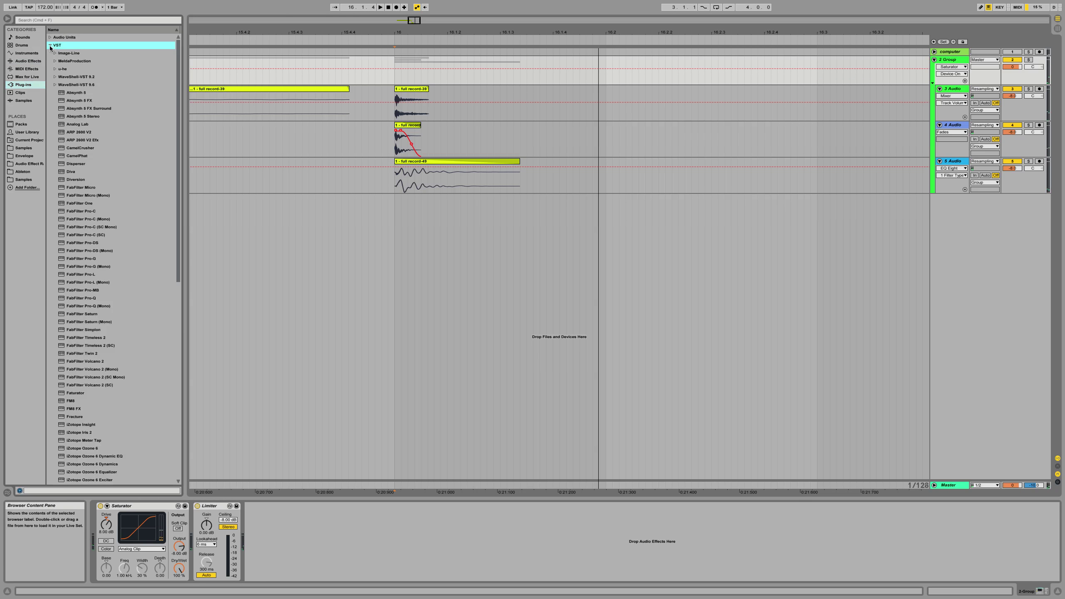
pyautogui.click(55, 84)
pyautogui.scroll(-10, 56, 93)
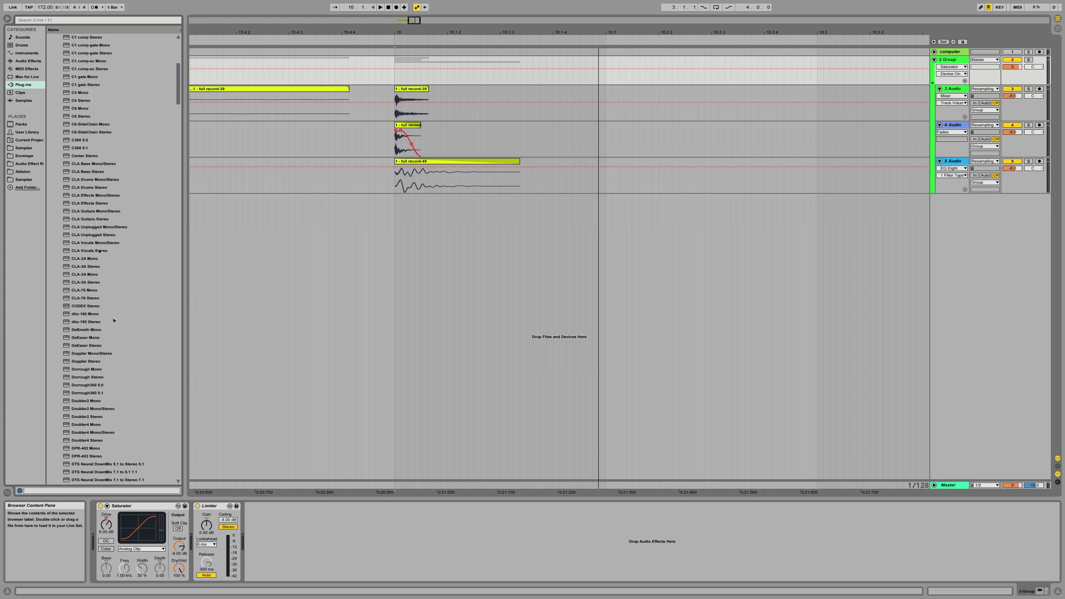
pyautogui.moveTo(93, 188)
pyautogui.mouseDown()
pyautogui.moveTo(235, 541)
pyautogui.moveTo(181, 538)
pyautogui.mouseUp()
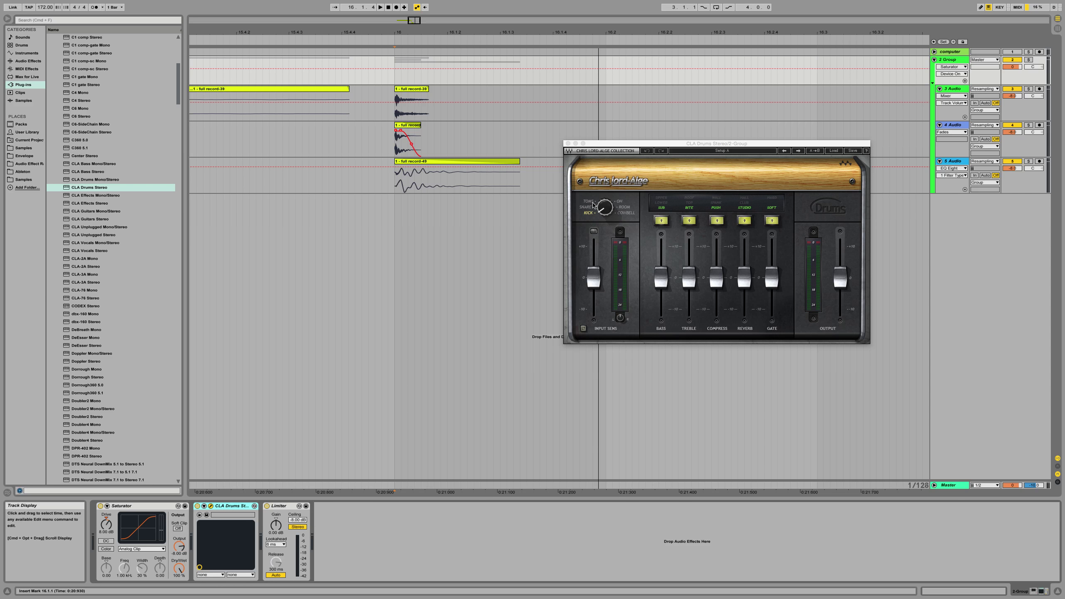
# Set CLA Drums to Snare mode and turn its reverb off while auditioning the hit.
pyautogui.click(591, 203)
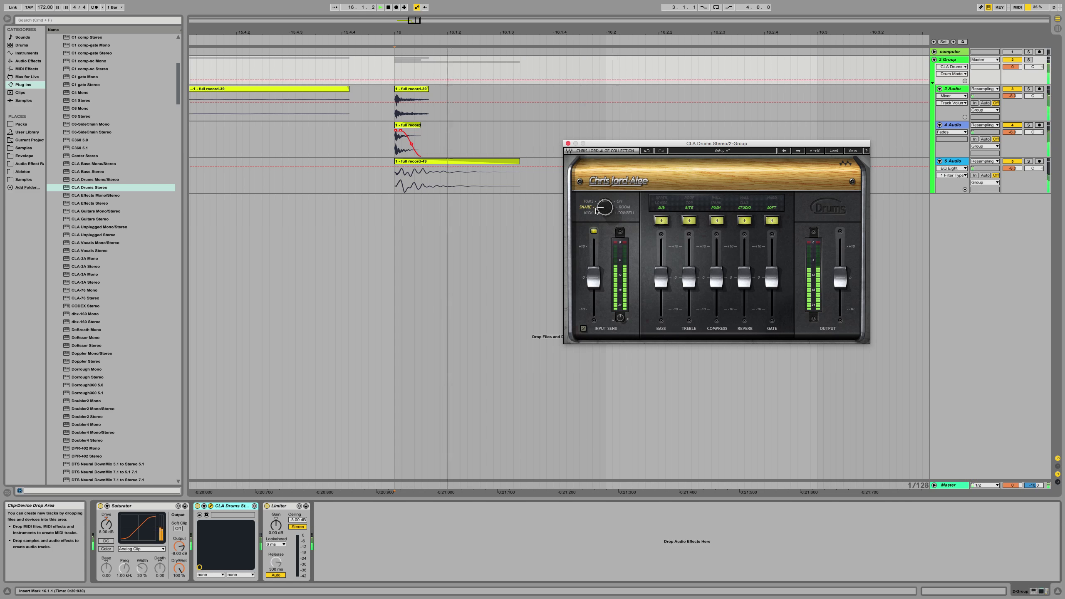
pyautogui.click(745, 221)
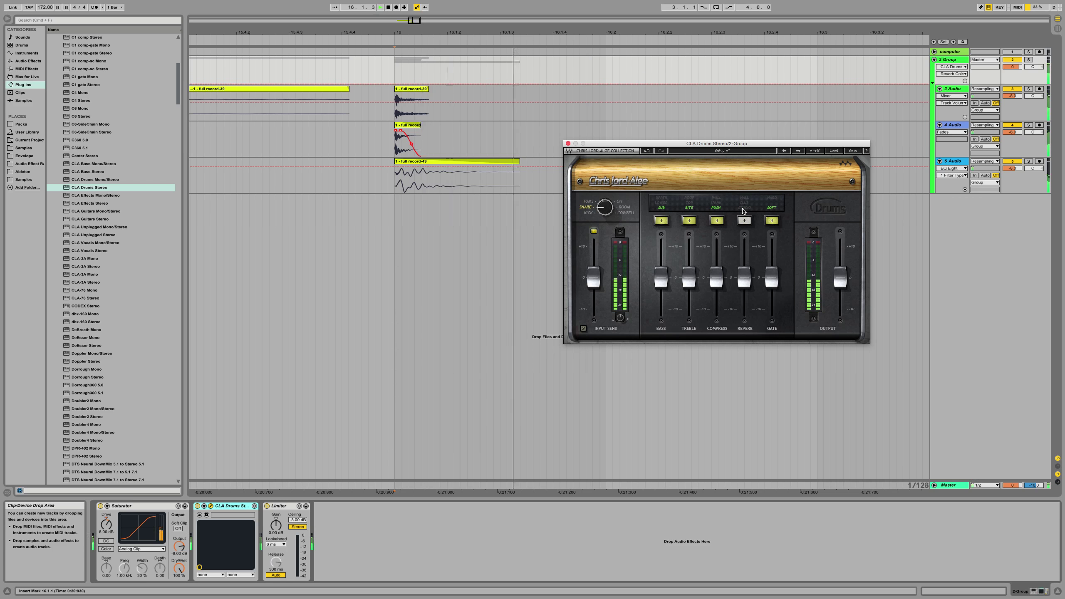
pyautogui.press('space')
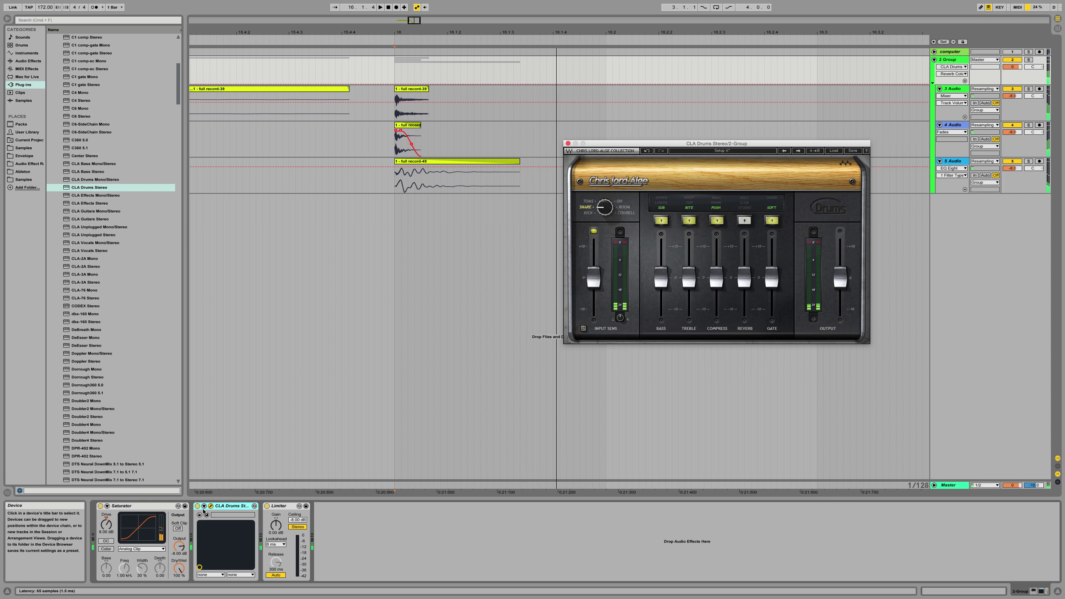
# Group CLA Drums into an Audio Effect Rack and create a second, empty chain for the dry signal.
pyautogui.click(224, 506)
pyautogui.press('super+g')
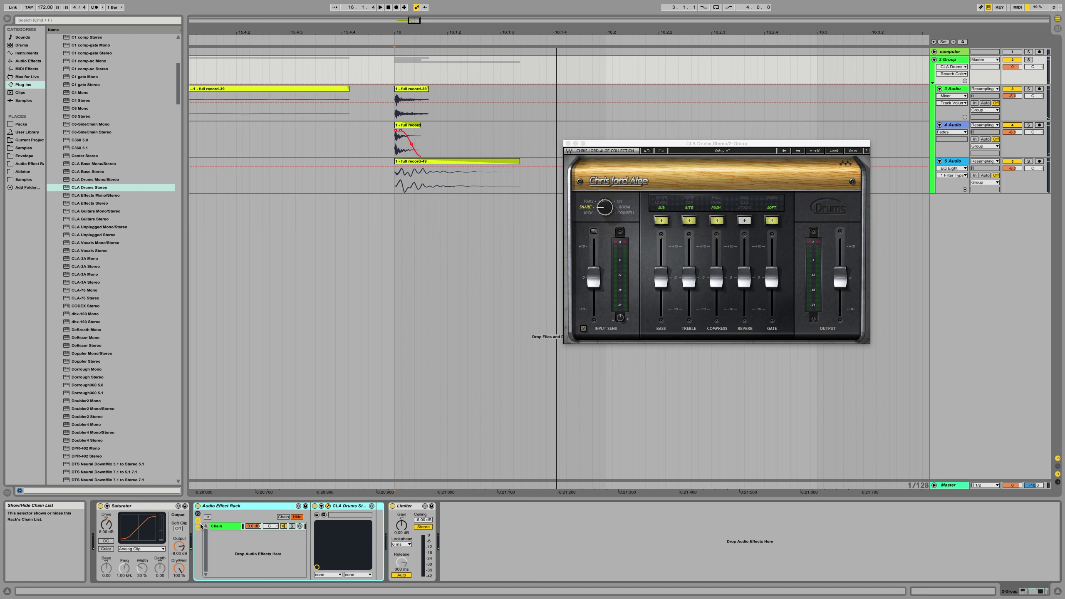
pyautogui.rightClick(243, 562)
pyautogui.click(244, 559)
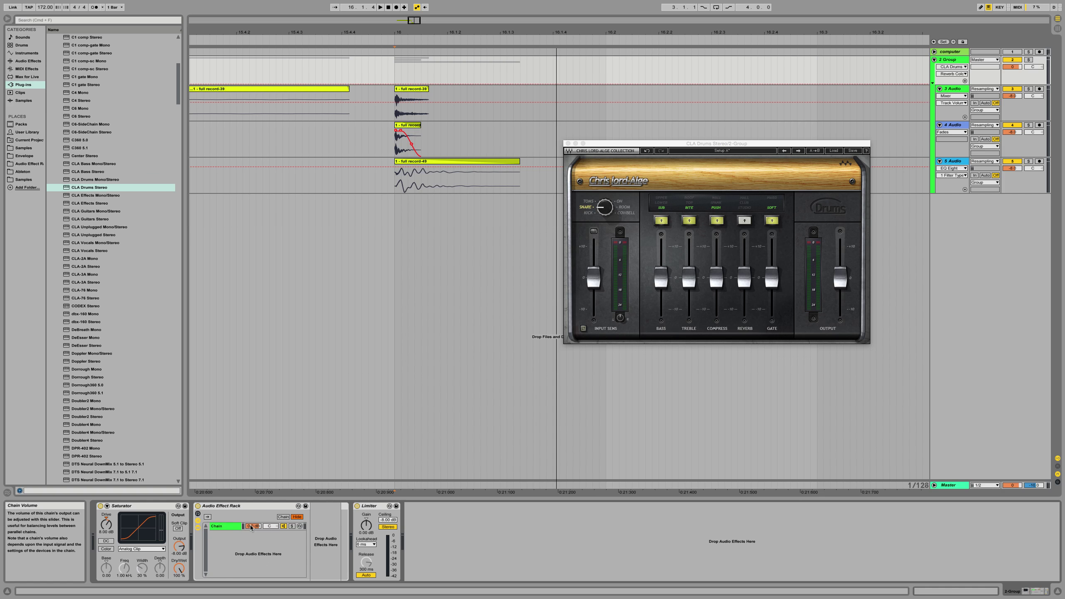
# Balance the CLA Drums chain's volume against the dry chain in the rack during playback.
pyautogui.click(253, 526)
pyautogui.press('space')
pyautogui.moveTo(253, 526)
pyautogui.mouseDown()
pyautogui.moveTo(253, 545)
pyautogui.moveTo(253, 514)
pyautogui.mouseUp()
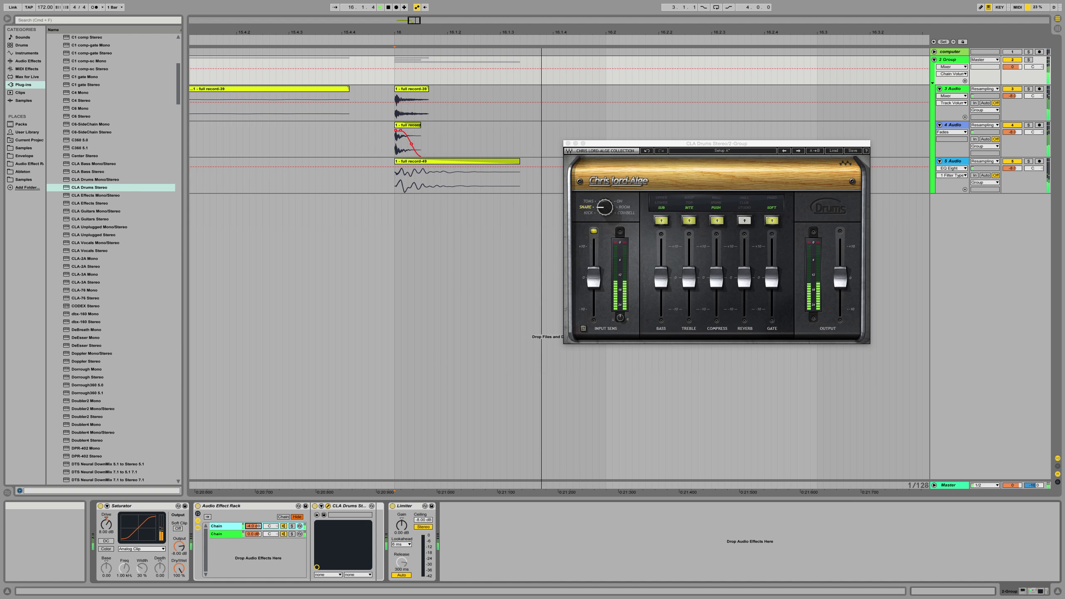
# Move the Saturator to sit after the Audio Effect Rack and before the Limiter.
pyautogui.moveTo(140, 506); pyautogui.dragTo(371, 521)
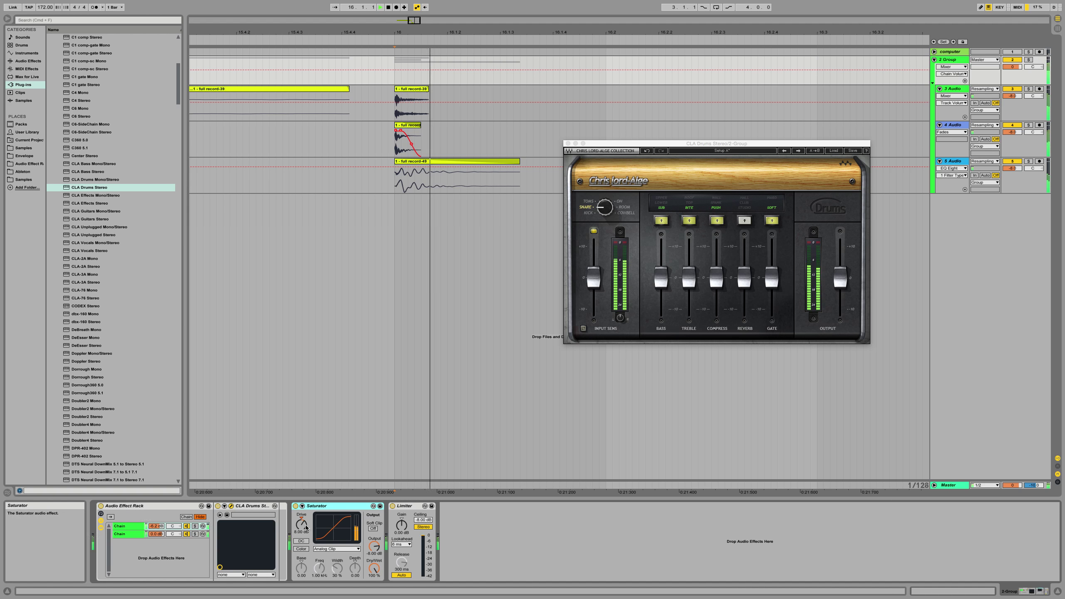
pyautogui.click(146, 532)
pyautogui.moveTo(210, 528); pyautogui.dragTo(221, 527)
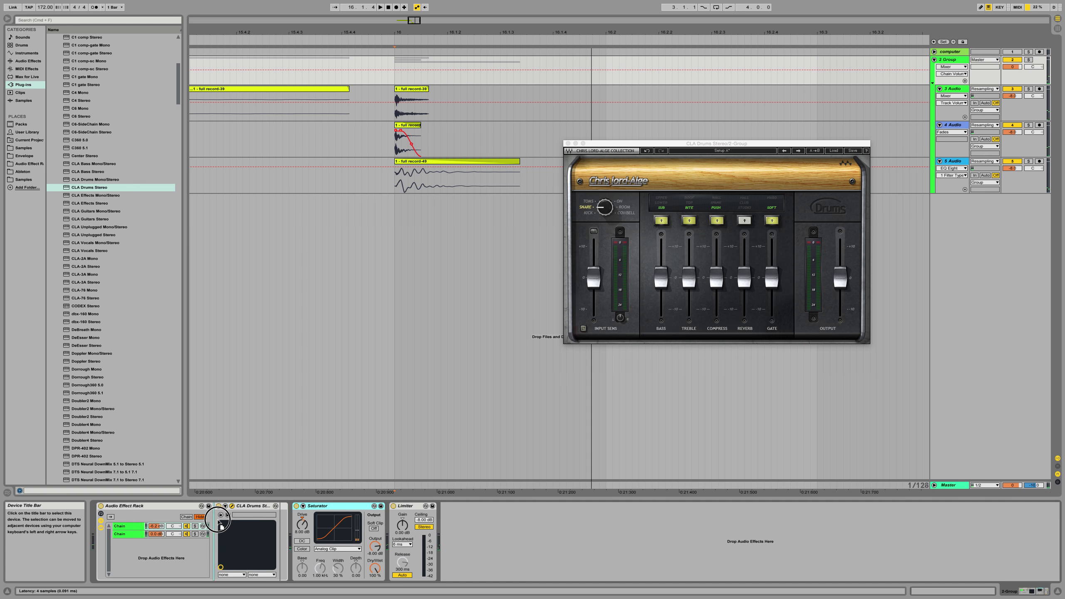
# Audition the CLA Drums chain in solo while comparing Saturator curve types, choose Medium Curve, and turn the solo off.
pyautogui.press('space')
pyautogui.click(195, 526)
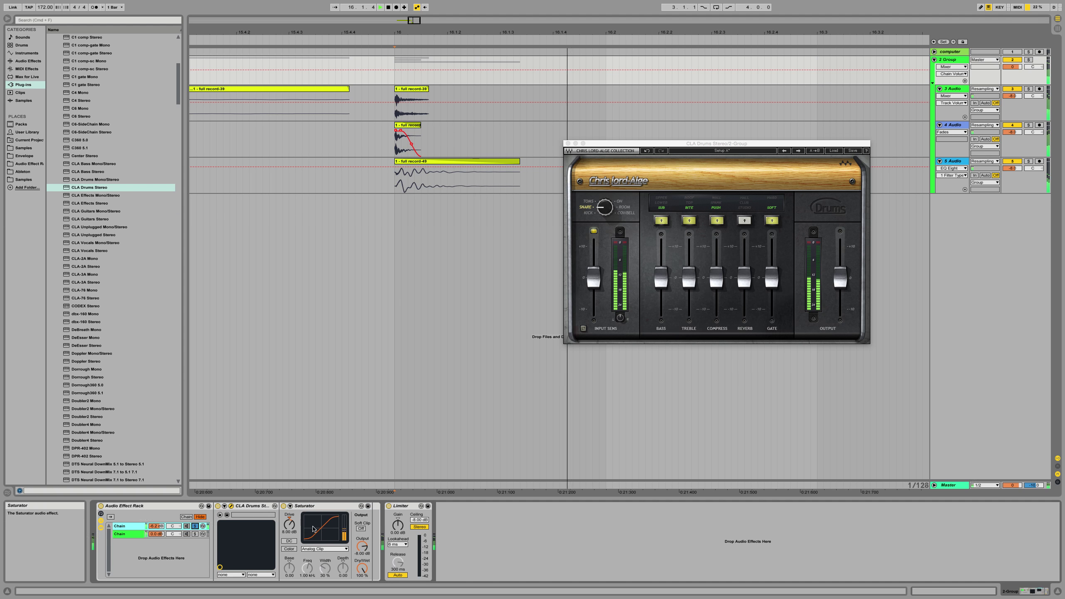
pyautogui.click(343, 548)
pyautogui.click(334, 567)
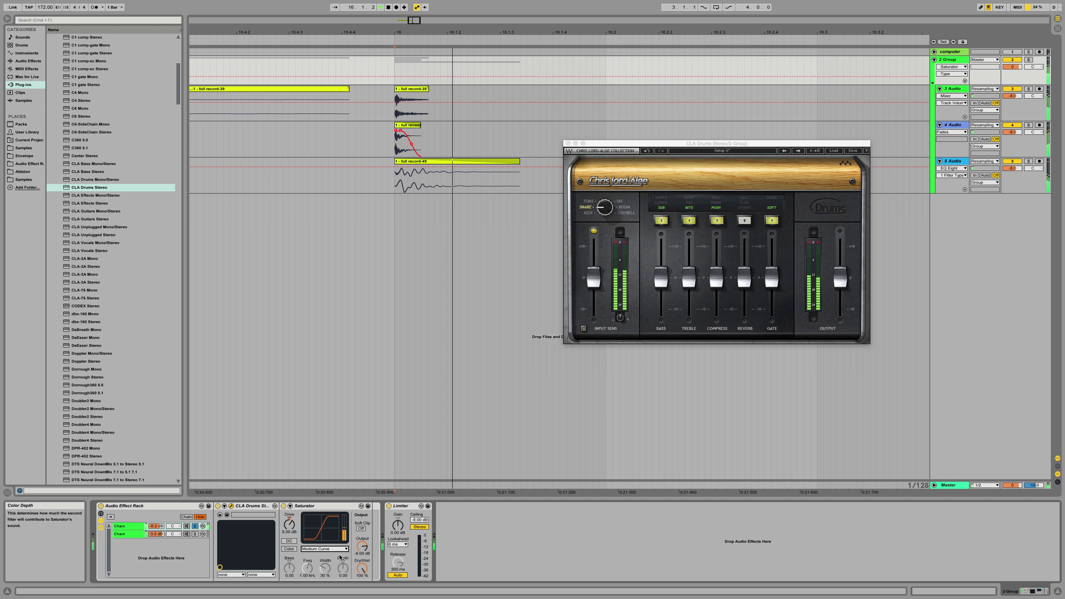
pyautogui.click(340, 549)
pyautogui.click(332, 574)
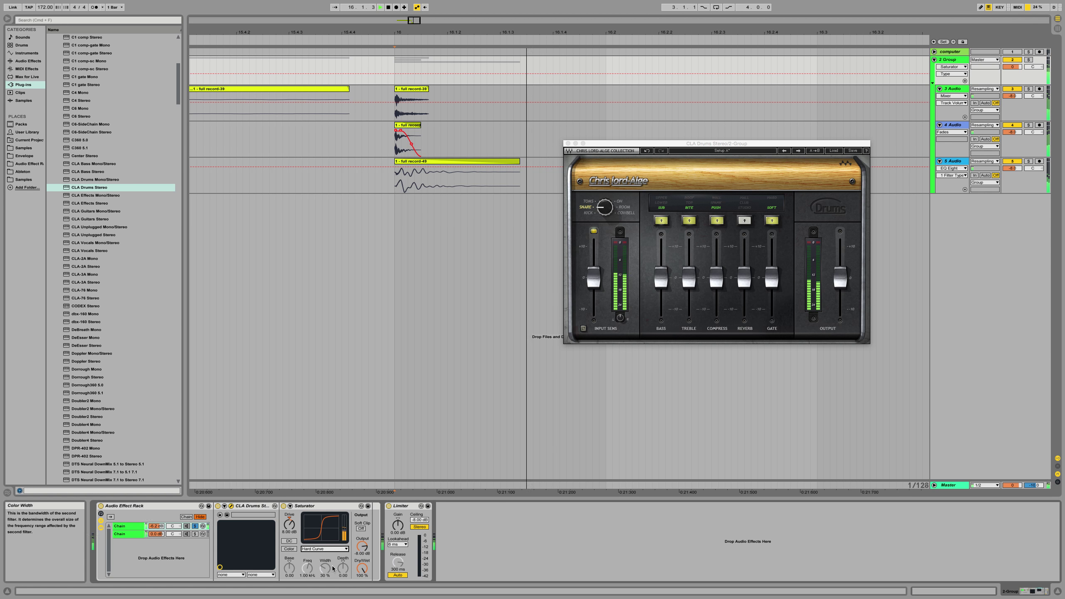
pyautogui.click(329, 549)
pyautogui.click(330, 567)
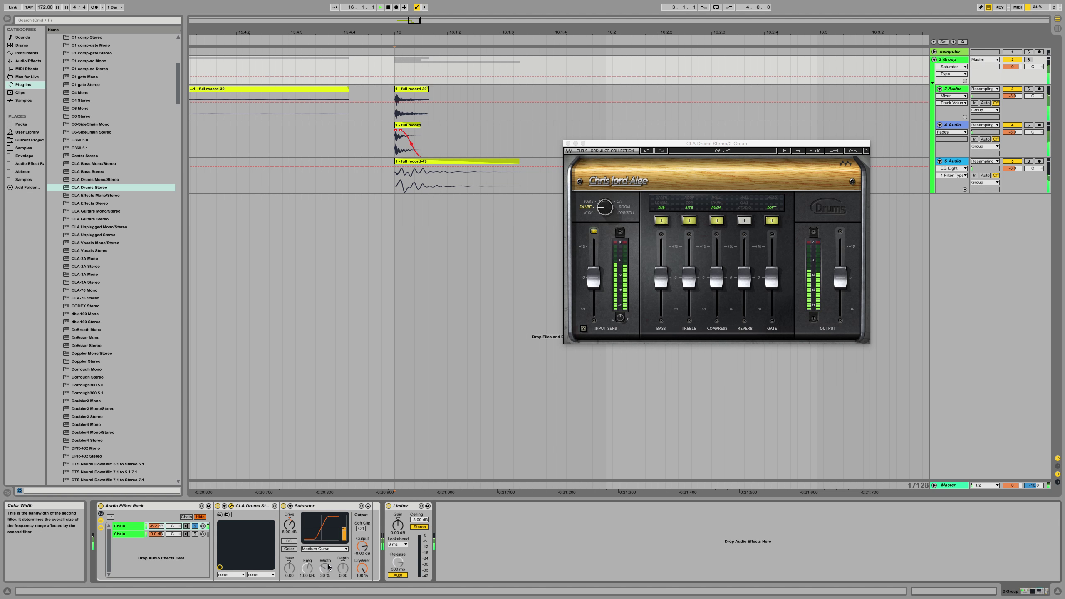
pyautogui.click(196, 527)
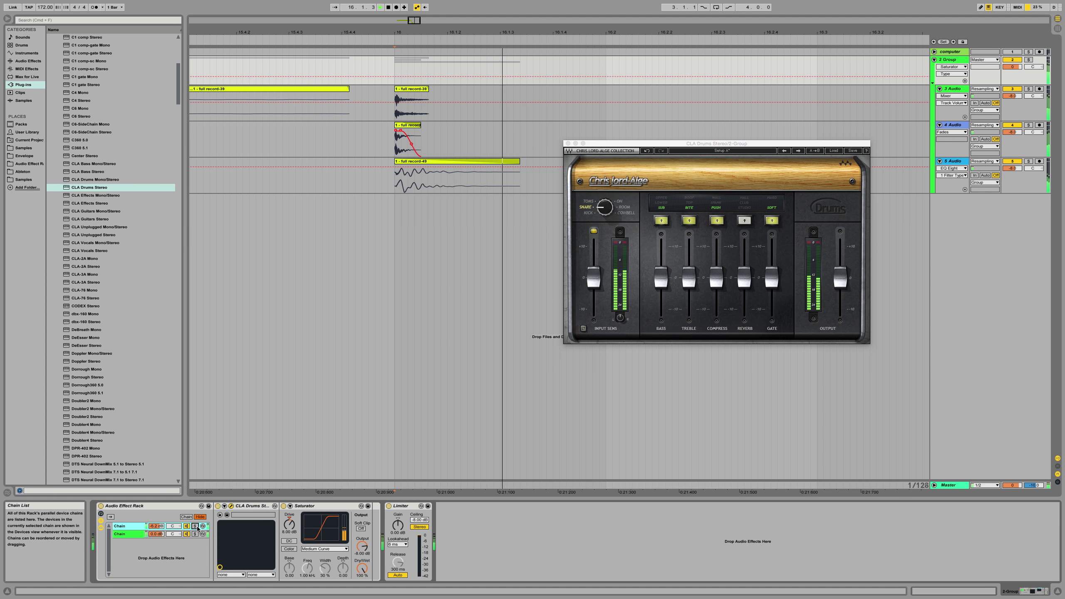
# Insert EQ Eight between the Saturator and Limiter, with a low cut at about 153 Hz and a slight high-band boost.
pyautogui.click(28, 61)
pyautogui.moveTo(72, 116); pyautogui.dragTo(396, 550)
pyautogui.press('space')
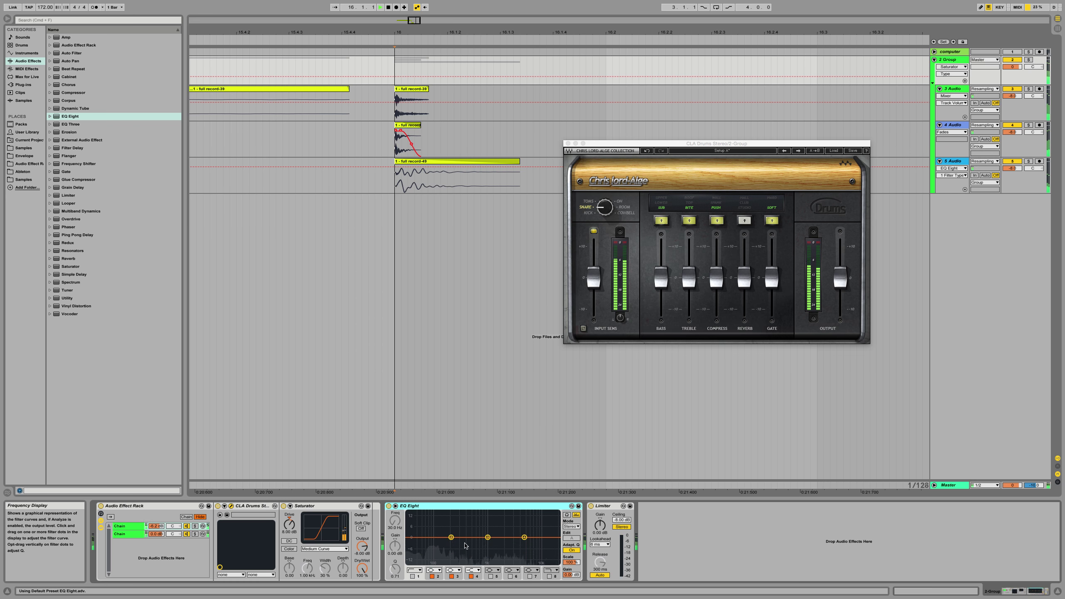
pyautogui.doubleClick(409, 545)
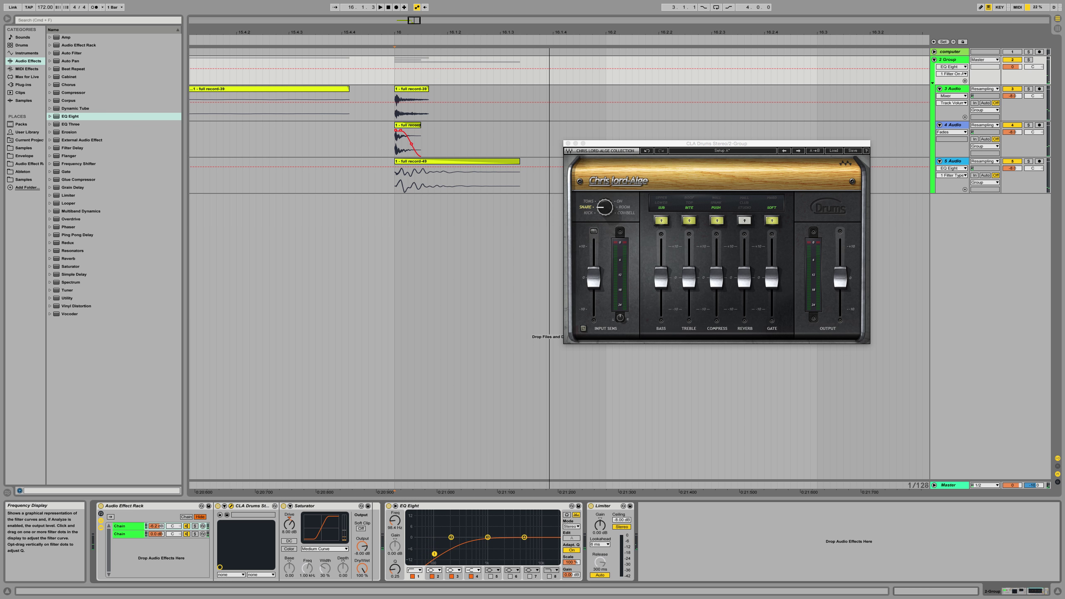
pyautogui.moveTo(434, 554); pyautogui.dragTo(445, 554)
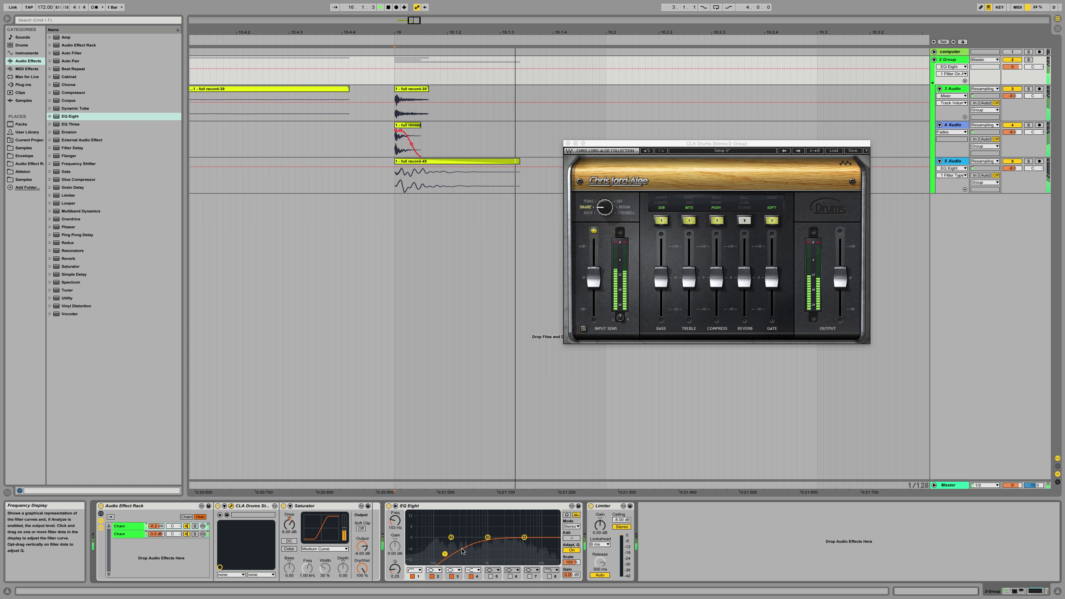
pyautogui.moveTo(524, 538); pyautogui.dragTo(523, 535)
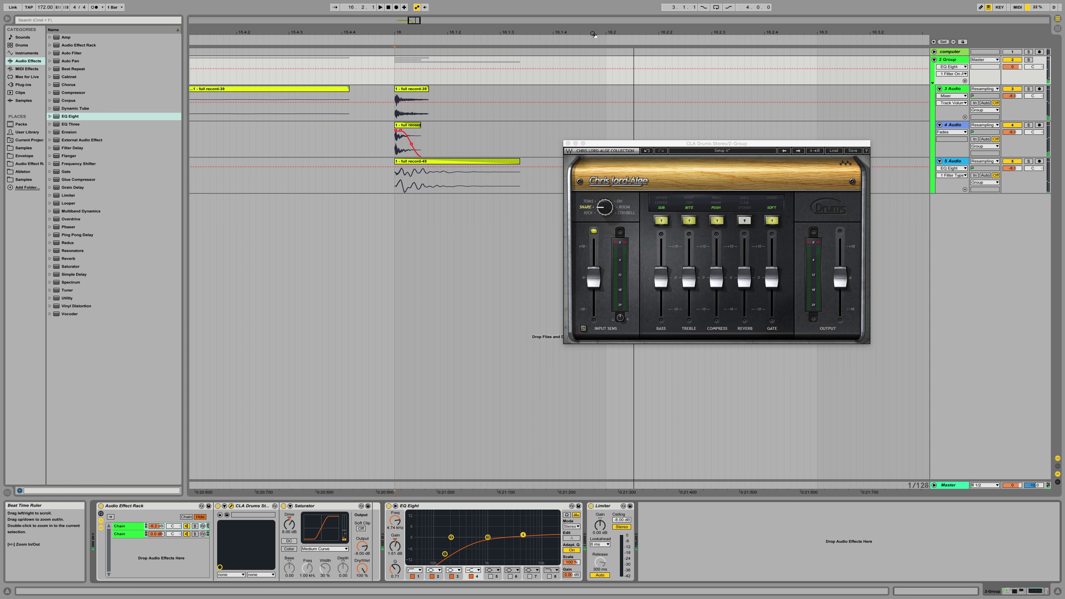
# Add a new audio track inside the group, directly below the 5 Audio track.
pyautogui.moveTo(593, 34); pyautogui.dragTo(591, 19)
pyautogui.click(956, 162)
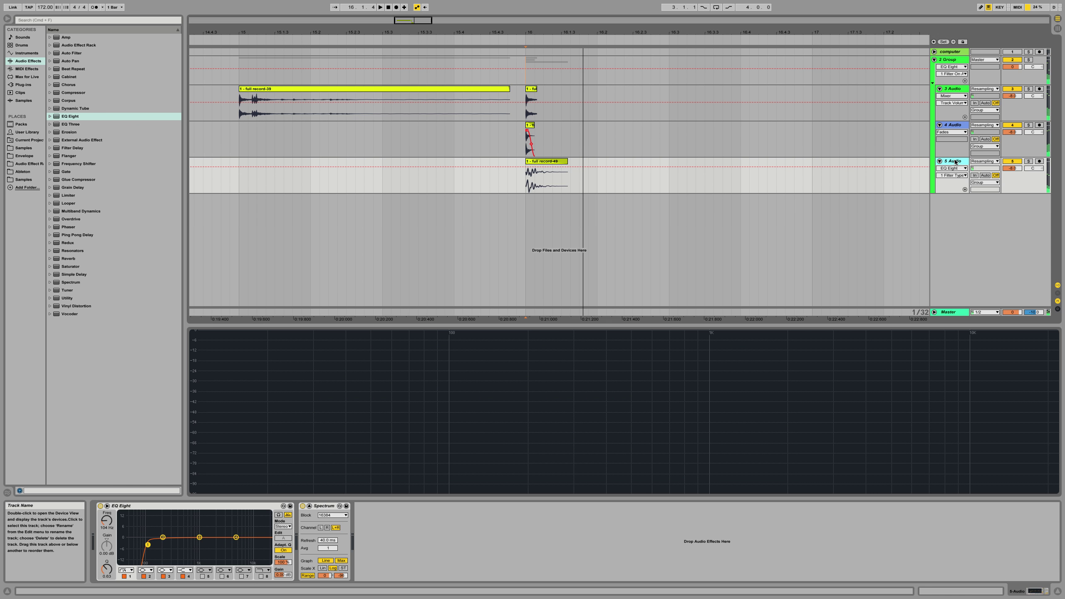
pyautogui.press('super+t')
# Audition the foley recordings in the Samples folder from full record-69 through full record-93 for another layer.
pyautogui.click(35, 149)
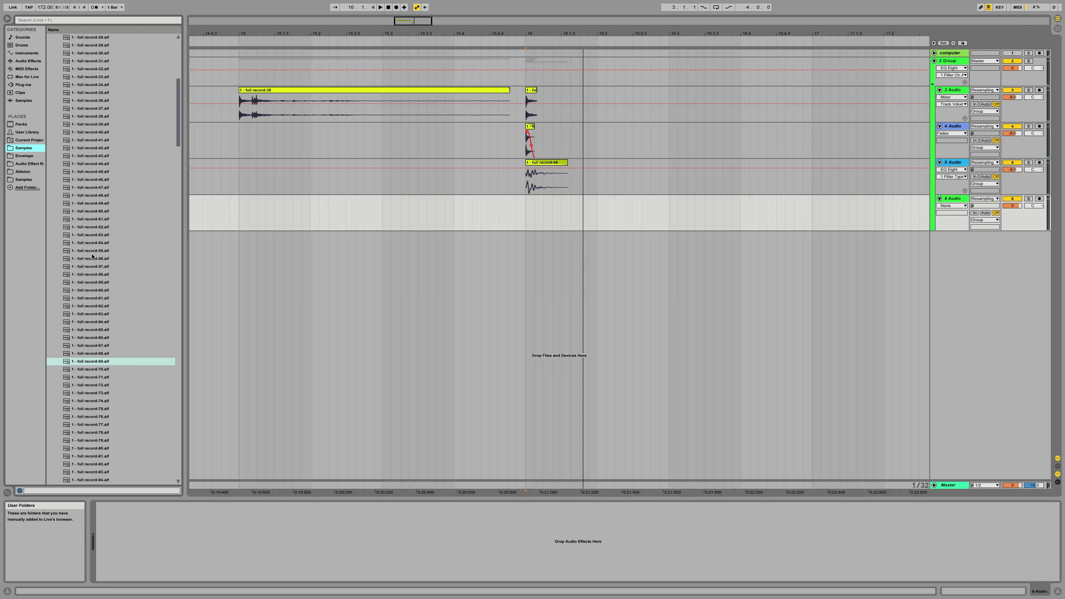
pyautogui.press('Down')
pyautogui.press('Down')
pyautogui.press('Down')
pyautogui.press('Down')
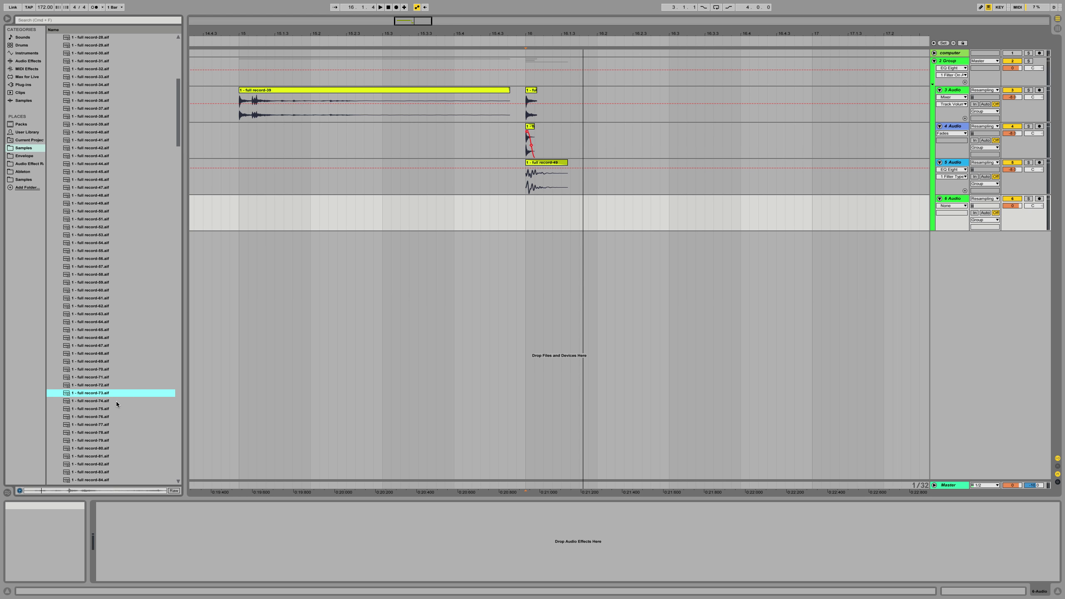
pyautogui.press('Up')
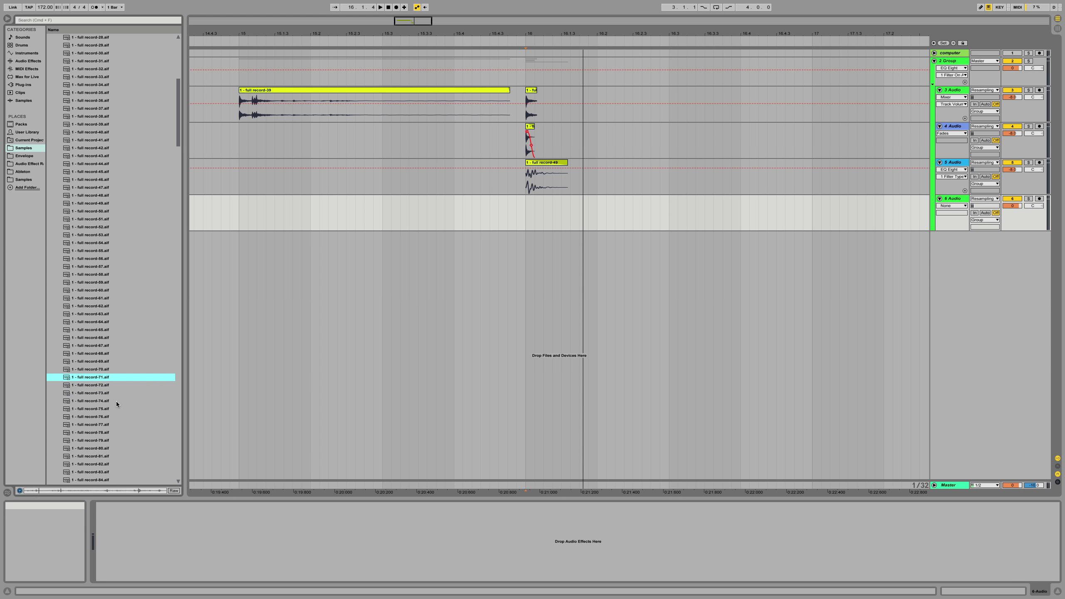
pyautogui.press('Down')
pyautogui.press('Down')
pyautogui.press('Down')
pyautogui.press('Down')
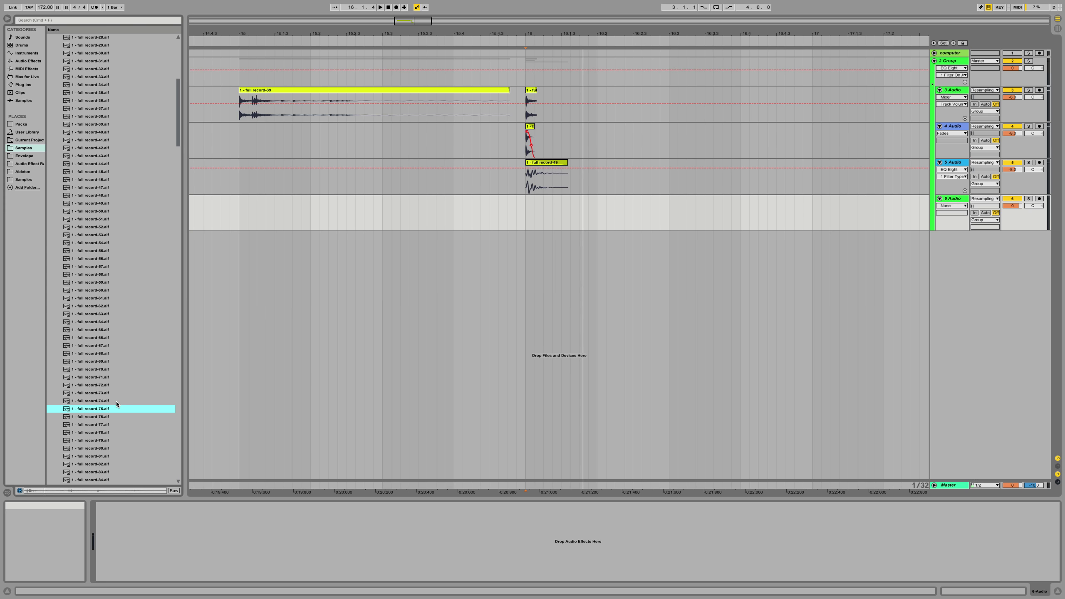
pyautogui.press('Down')
pyautogui.press('Down')
pyautogui.press('Down')
pyautogui.press('Down')
pyautogui.press('Down')
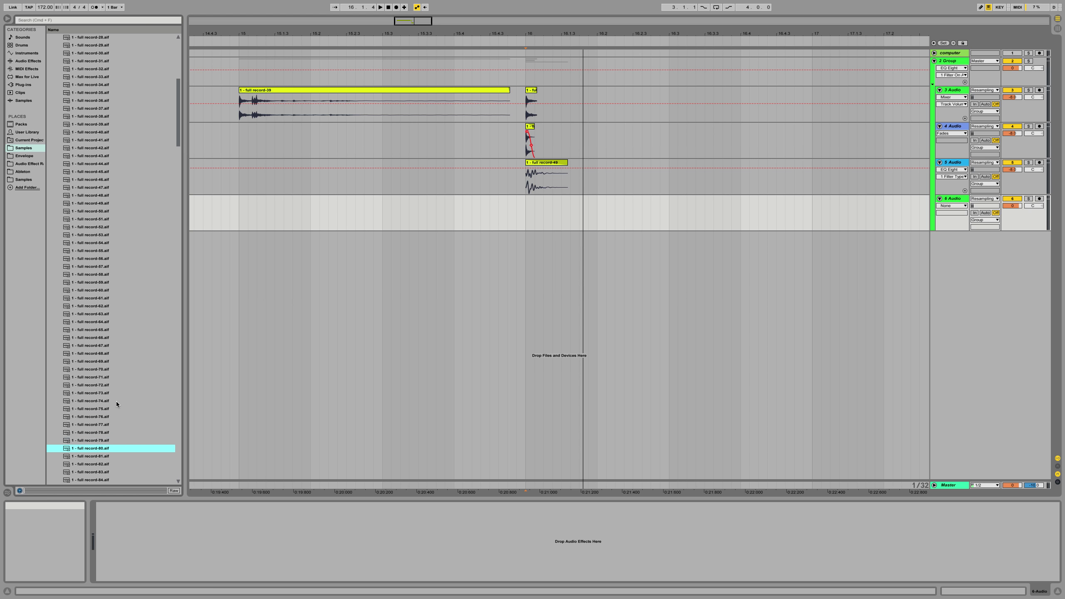
pyautogui.press('Down')
pyautogui.press('Down')
pyautogui.press('Down')
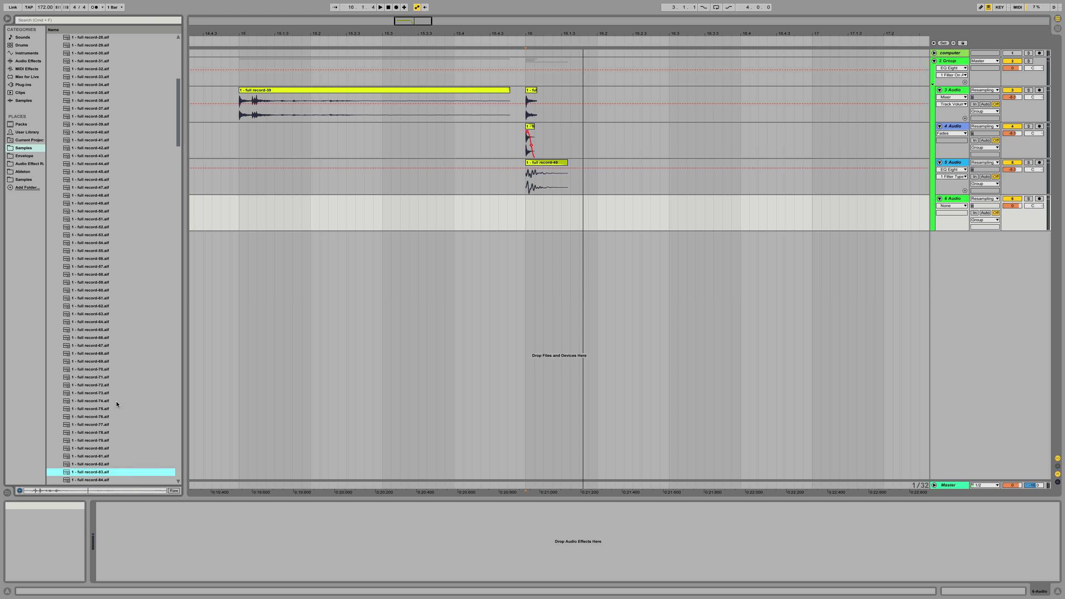
pyautogui.press('Down')
pyautogui.press('Down')
pyautogui.press('Down')
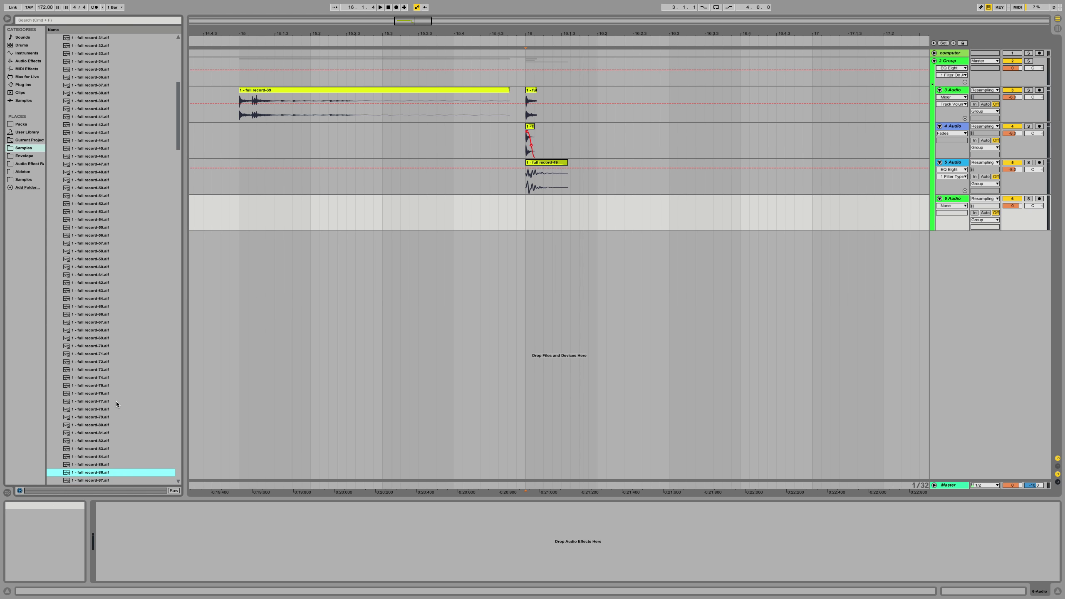
pyautogui.press('Down')
pyautogui.press('Down')
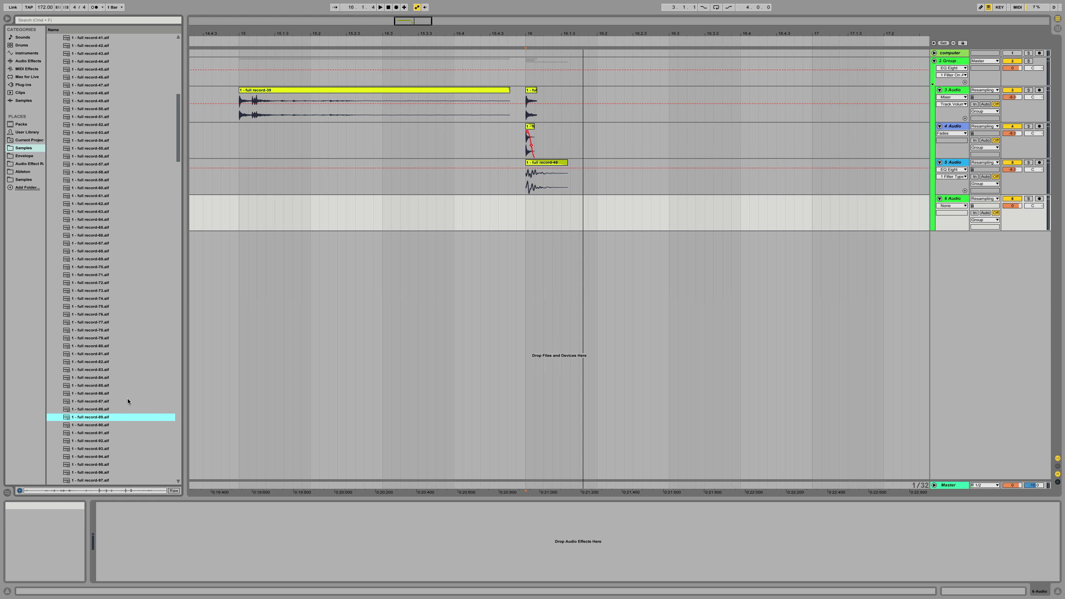
pyautogui.press('Down')
pyautogui.press('Down')
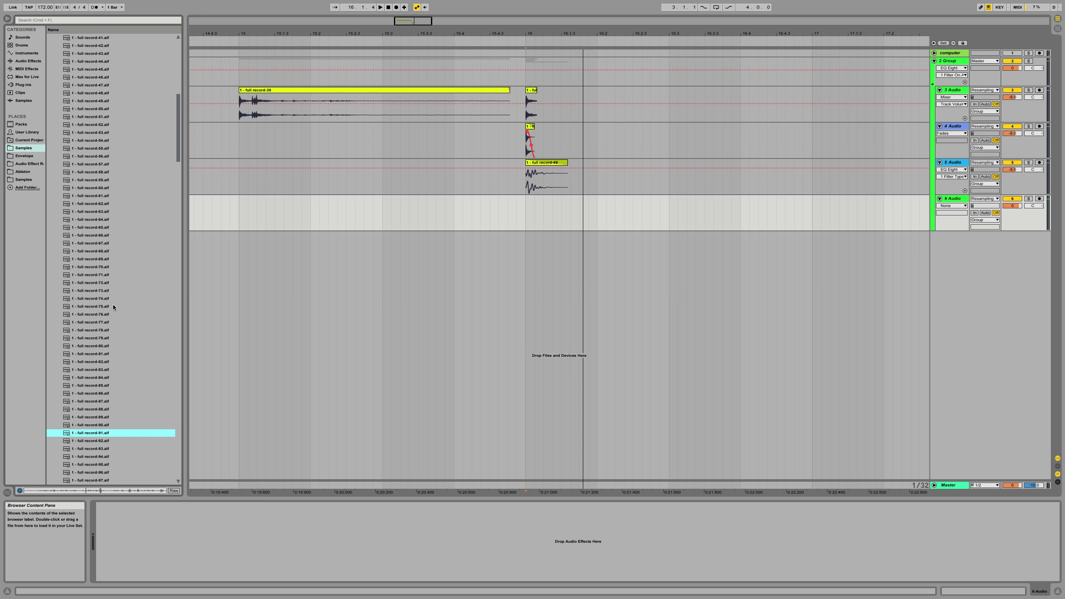
pyautogui.press('Down')
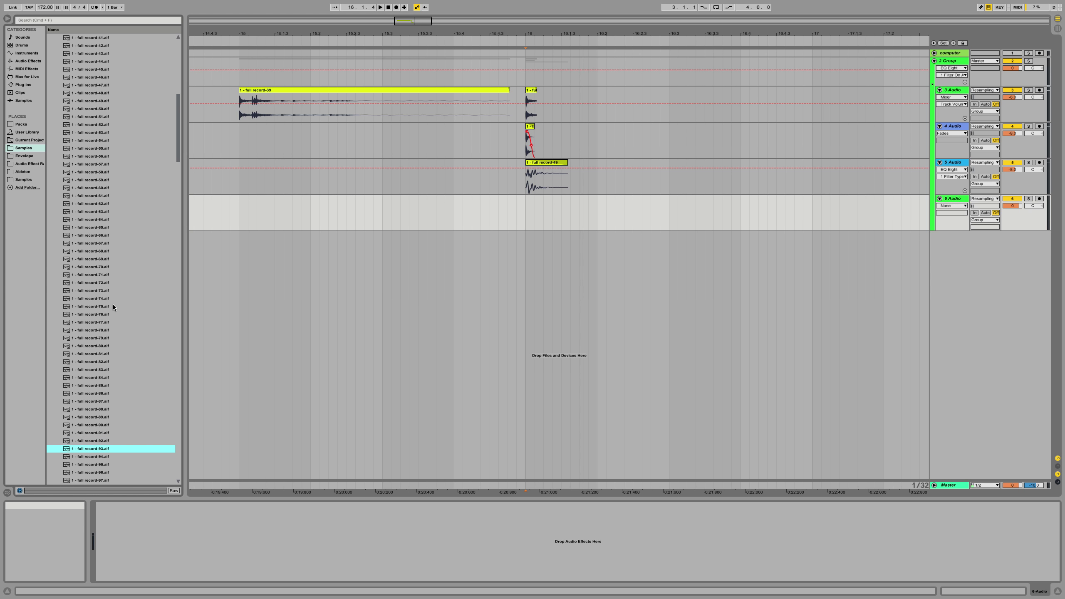
# Place 1 - full record-92 at bar 16 on 6 Audio, with warping off and its start trimmed to the attack.
pyautogui.moveTo(98, 440); pyautogui.dragTo(529, 212)
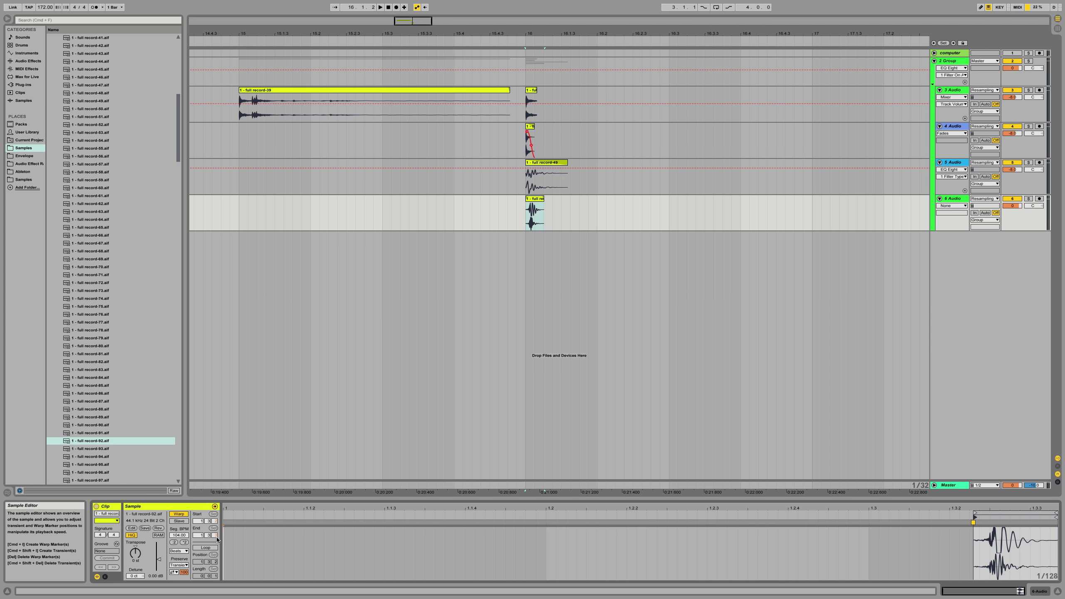
pyautogui.moveTo(910, 516)
pyautogui.mouseDown()
pyautogui.moveTo(906, 541)
pyautogui.moveTo(905, 523)
pyautogui.moveTo(905, 532)
pyautogui.mouseUp()
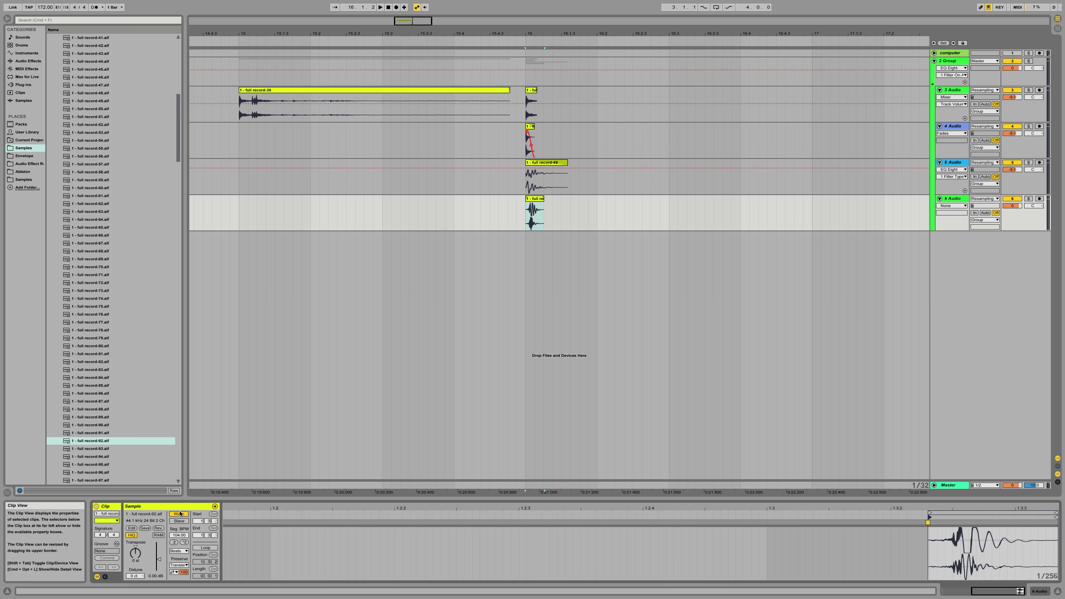
pyautogui.click(178, 513)
pyautogui.moveTo(226, 510); pyautogui.dragTo(371, 507)
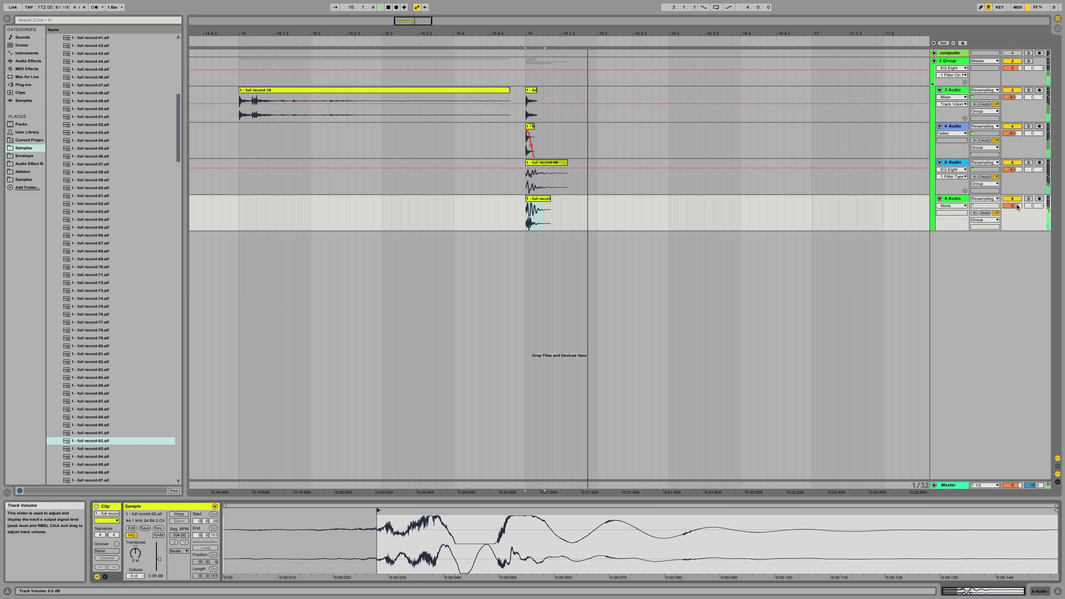
# Set the 6 Audio track's volume to -6 dB during playback.
pyautogui.moveTo(1017, 205); pyautogui.dragTo(1017, 222)
pyautogui.press('space')
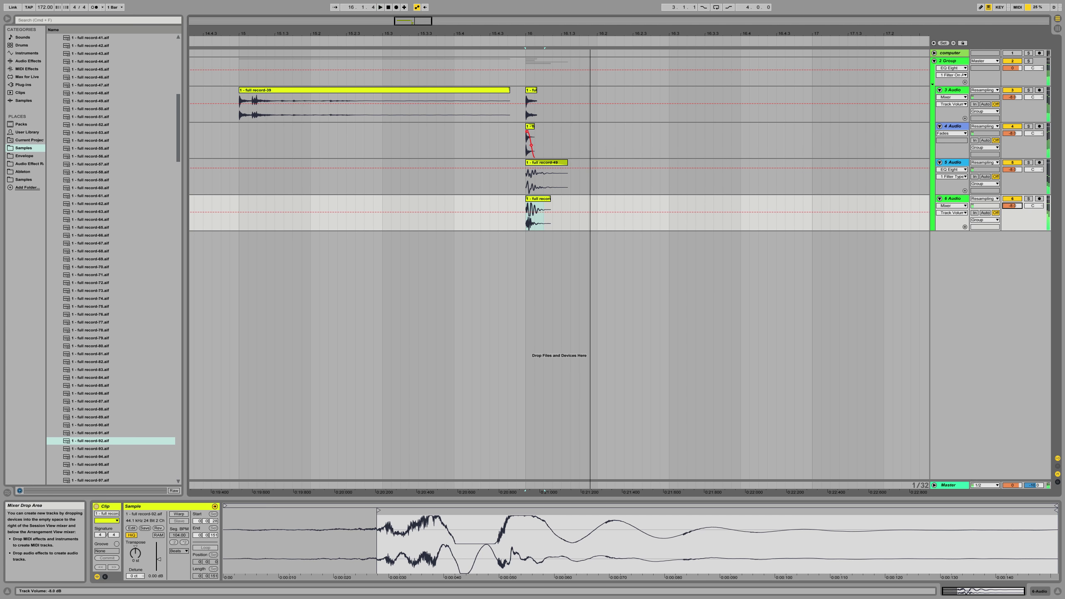
# Reshape the low cut in the group's EQ Eight and lower the CLA Drums chain's volume in the rack.
pyautogui.click(951, 59)
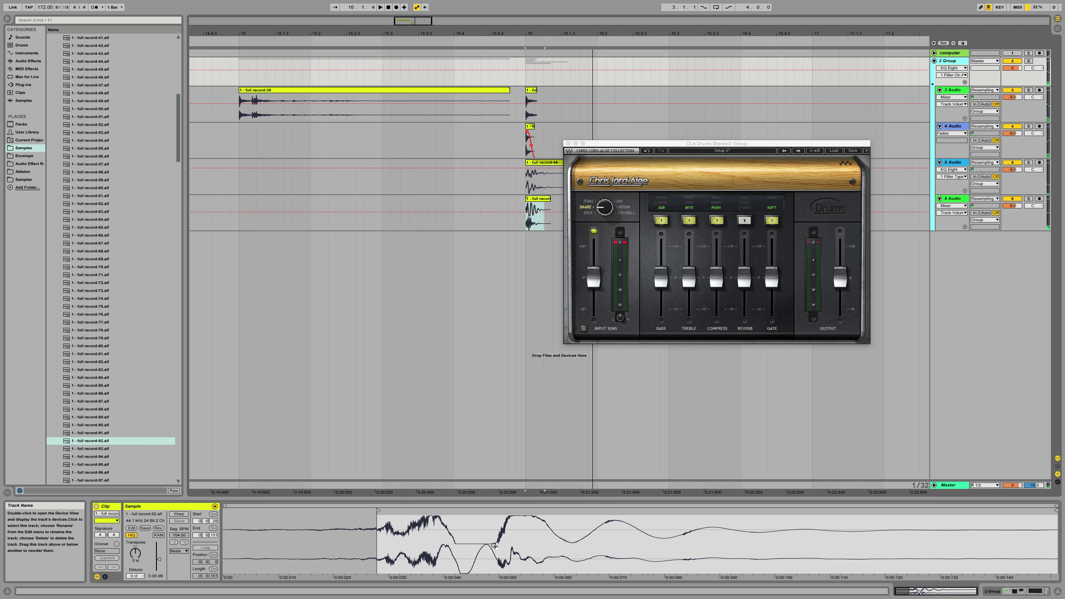
pyautogui.doubleClick(951, 59)
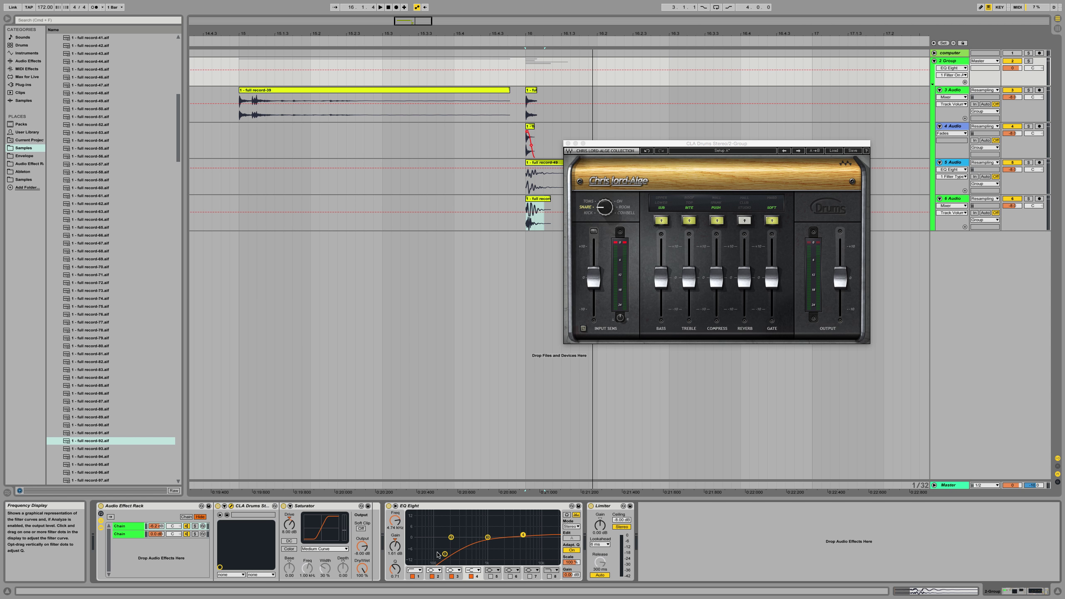
pyautogui.moveTo(437, 546); pyautogui.dragTo(447, 546)
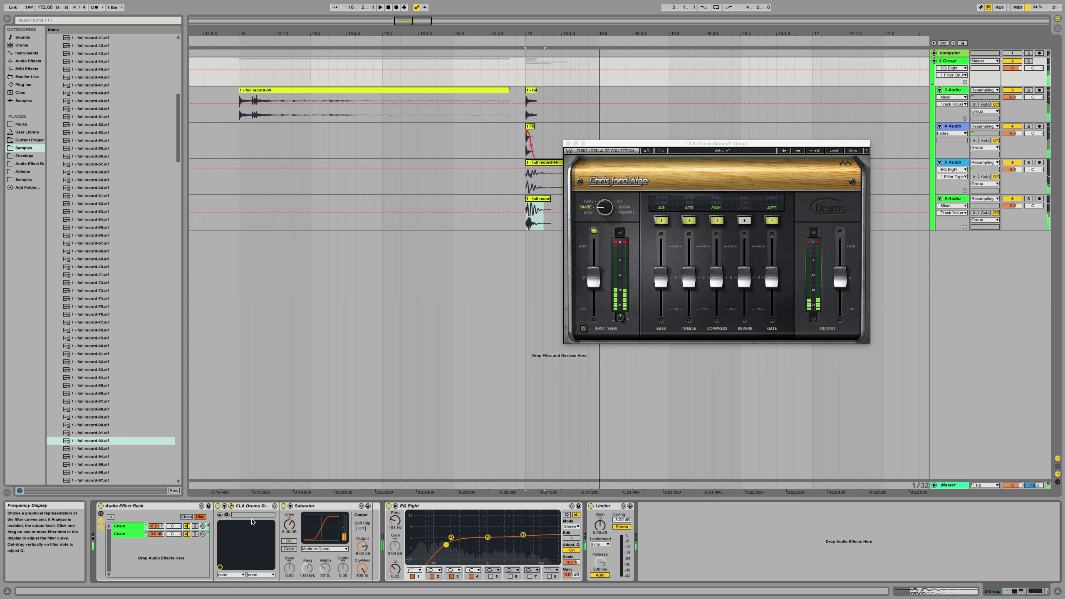
pyautogui.moveTo(156, 526); pyautogui.dragTo(156, 536)
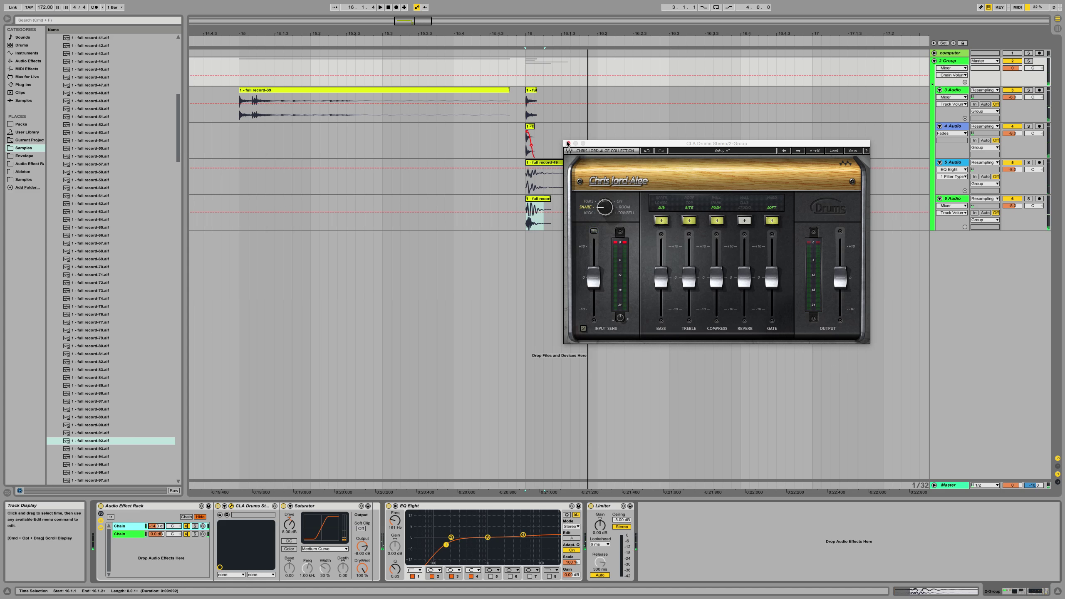
# Hide the CLA Drums window and audition further foley recordings, including full record-93 through full record-99 and the earlier ones.
pyautogui.press('super+alt+p')
pyautogui.press('Up')
pyautogui.click(112, 449)
pyautogui.press('Down')
pyautogui.scroll(-4, 113, 446)
pyautogui.press('Down')
pyautogui.press('Down')
pyautogui.press('Down')
pyautogui.scroll(-3, 119, 449)
pyautogui.press('Down')
pyautogui.press('Down')
pyautogui.press('Down')
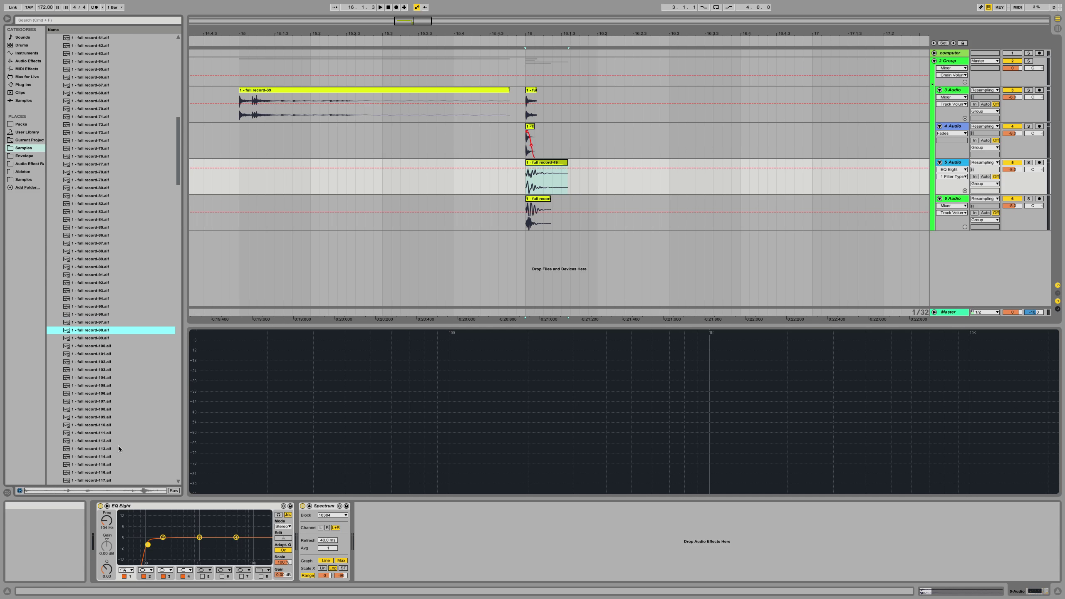
pyautogui.press('Up')
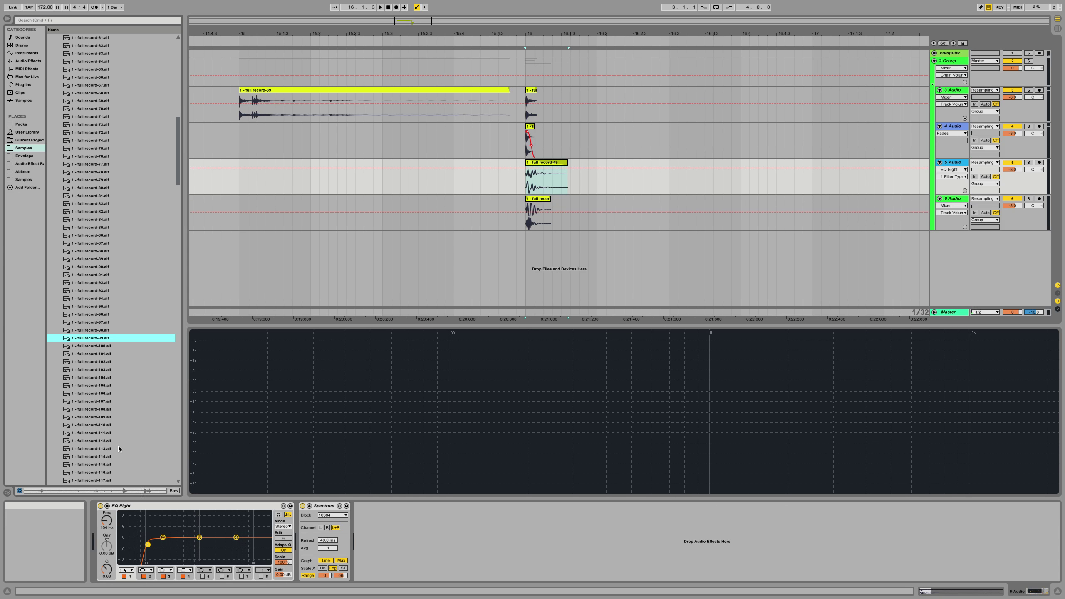
pyautogui.scroll(8, 101, 310)
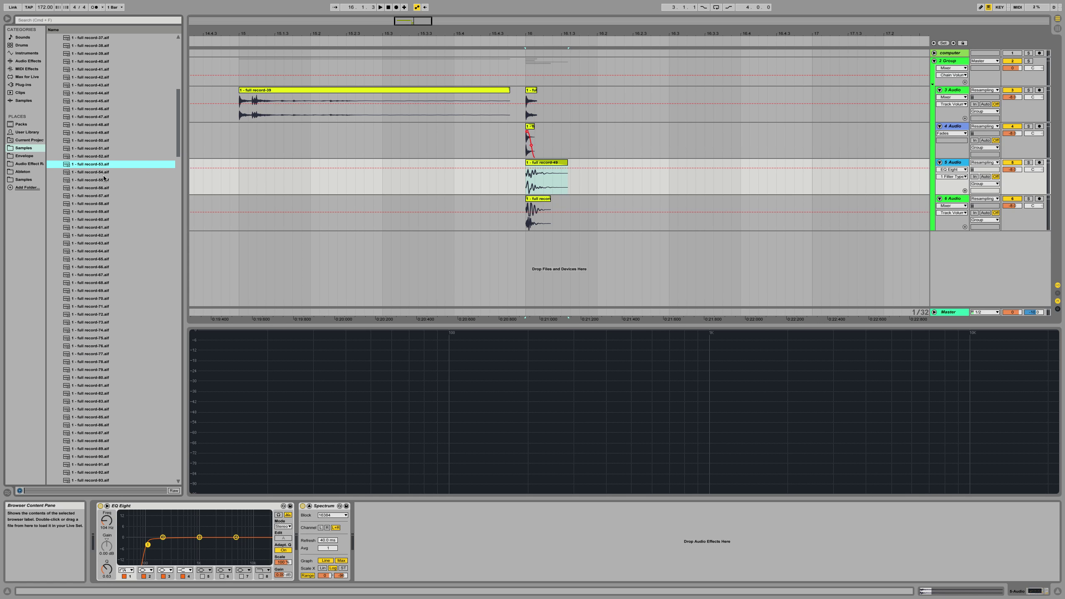
pyautogui.scroll(4, 105, 189)
# Place 1 - full record-53 at bar 16 on a new track at the end of the group and audition it in solo.
pyautogui.moveTo(95, 260); pyautogui.dragTo(527, 241)
pyautogui.moveTo(949, 236); pyautogui.dragTo(960, 244)
pyautogui.press('space')
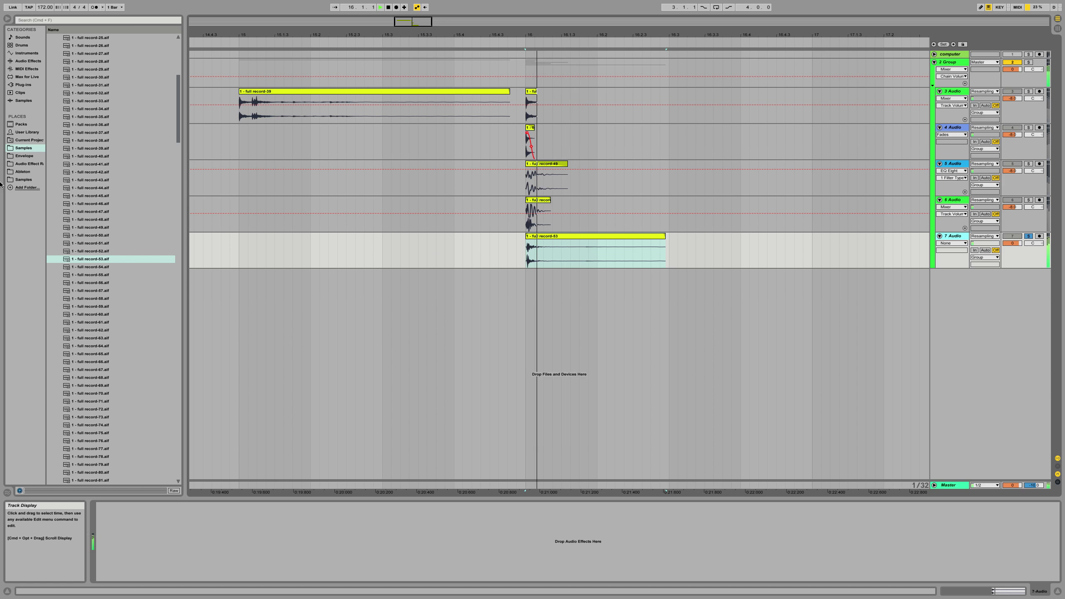
# Add EQ Eight to the 7 Audio track and enable a low cut at about 420 Hz.
pyautogui.click(34, 62)
pyautogui.doubleClick(70, 116)
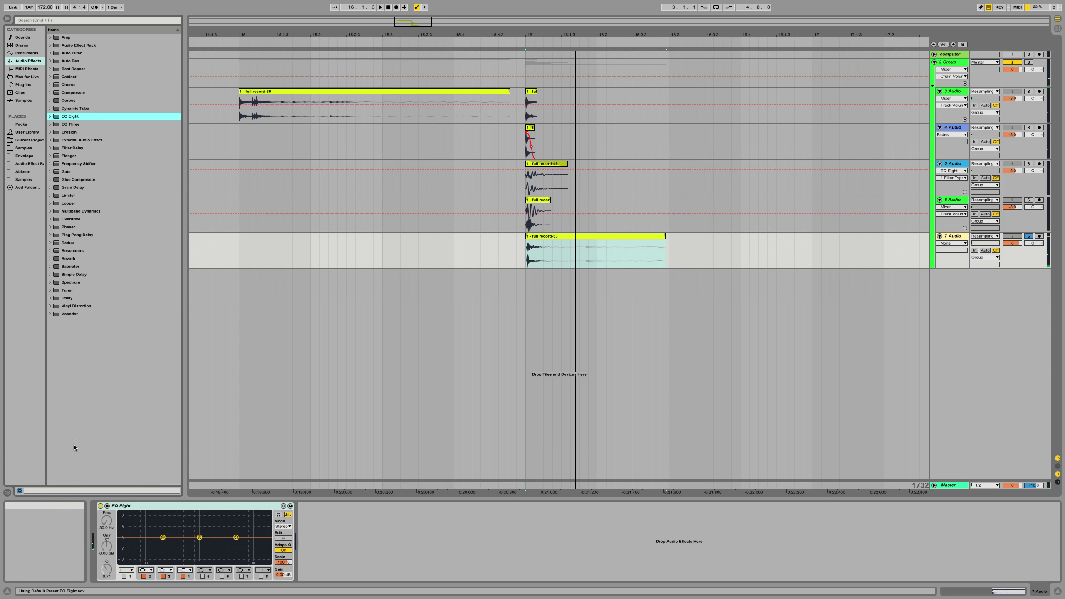
pyautogui.click(124, 578)
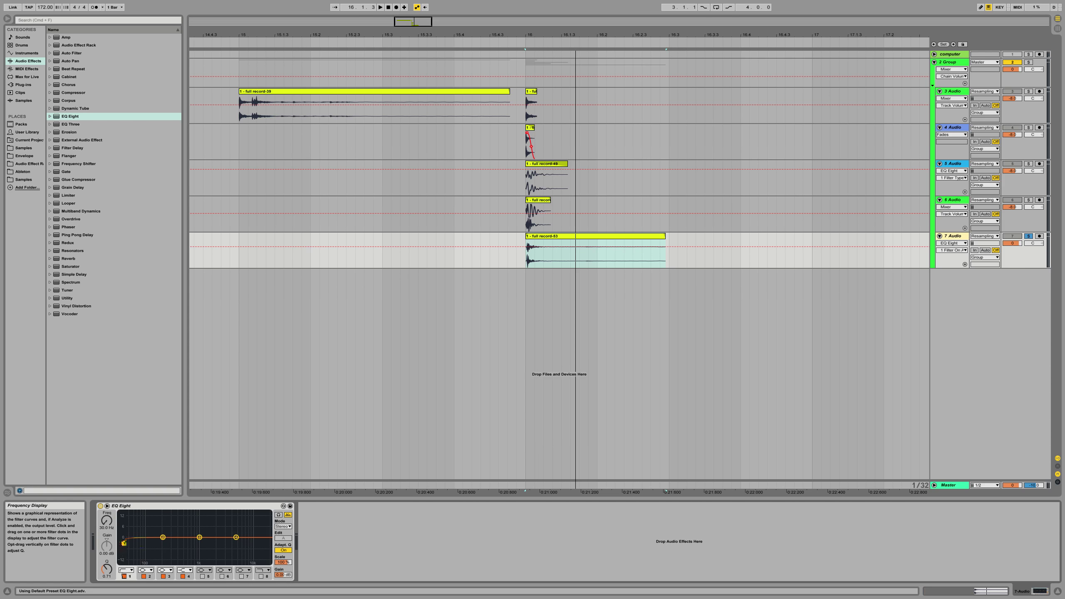
pyautogui.moveTo(124, 544); pyautogui.dragTo(179, 545)
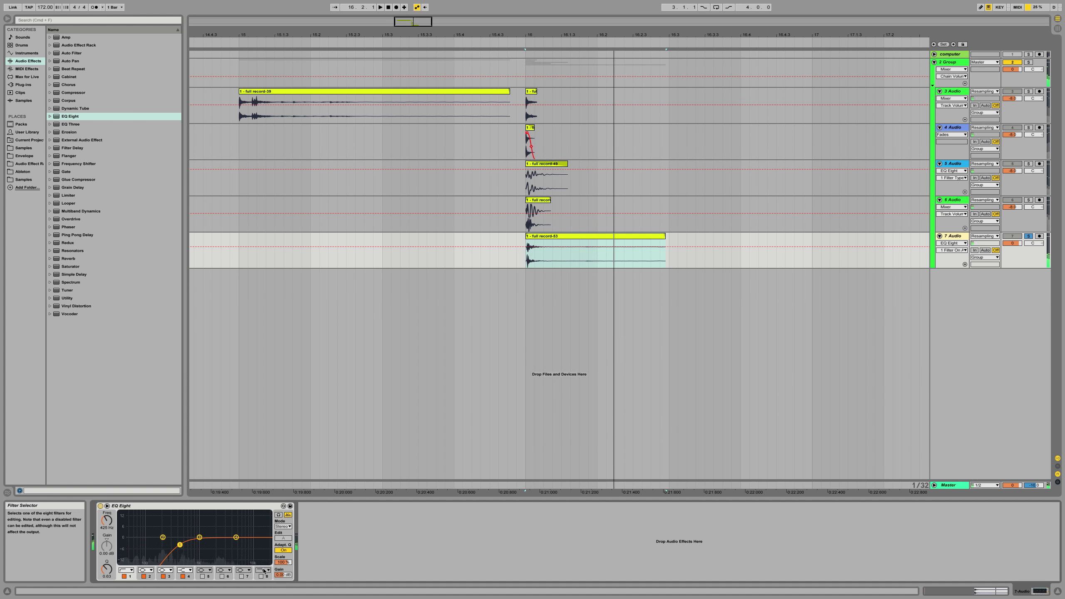
# Add Saturator after EQ Eight on the 7 Audio track, set its curve type to Medium Curve and audition it.
pyautogui.moveTo(70, 266); pyautogui.dragTo(411, 558)
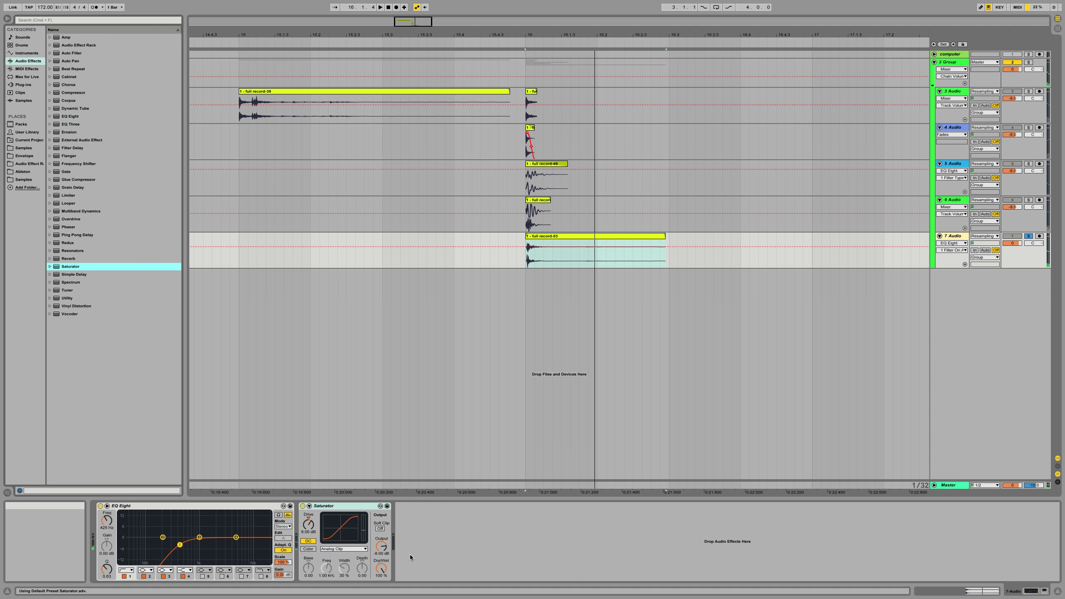
pyautogui.click(356, 549)
pyautogui.click(355, 569)
pyautogui.press('space')
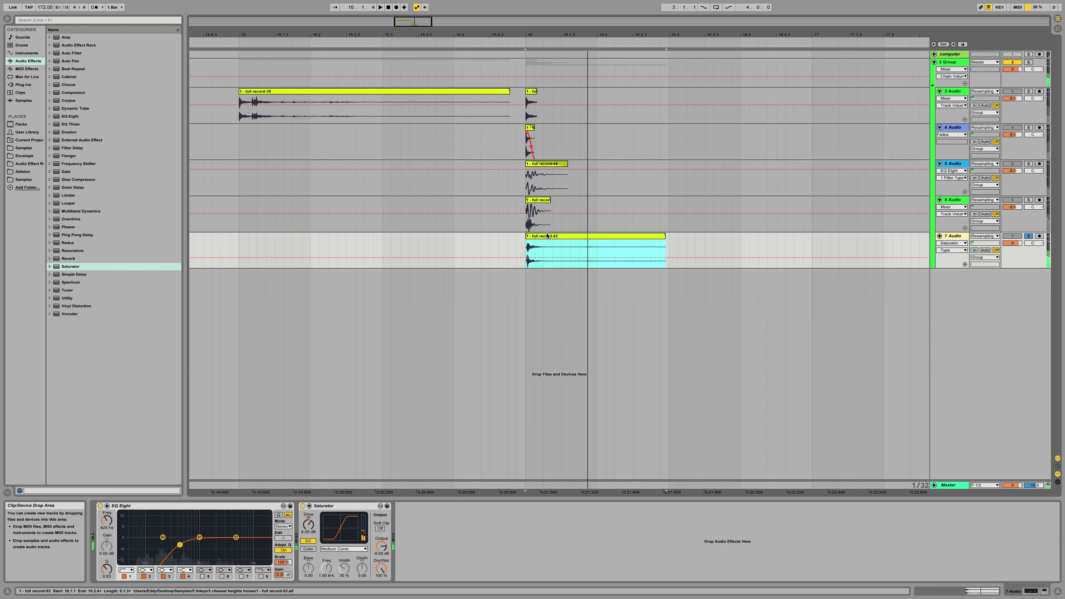
# Turn off warping for the full record-53 clip and shift its start marker slightly later to the transient.
pyautogui.click(528, 242)
pyautogui.hotkey('shift', 'Tab')
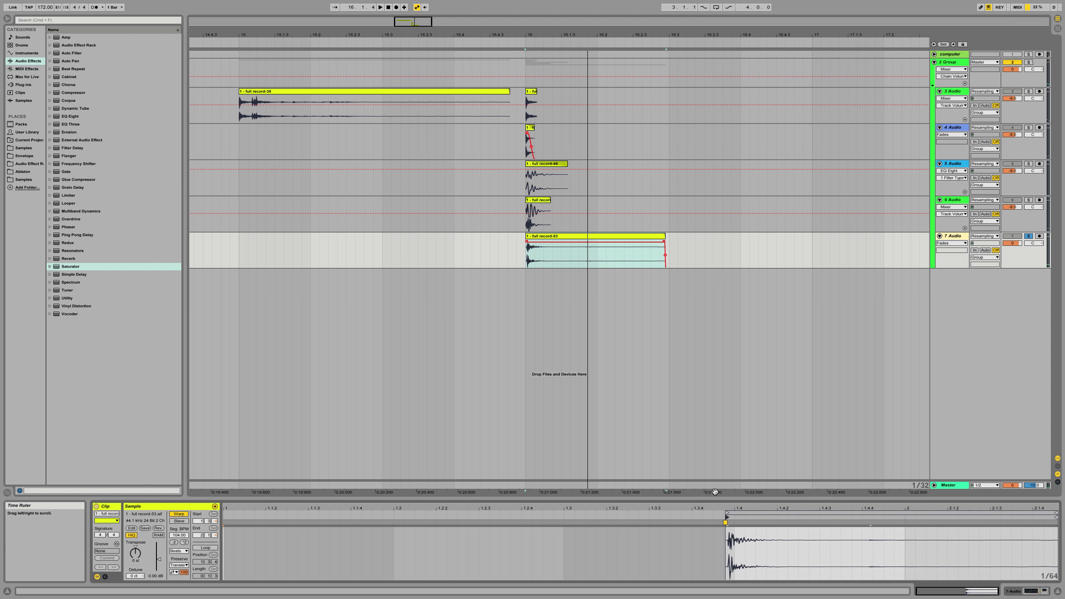
pyautogui.rightClick(728, 527)
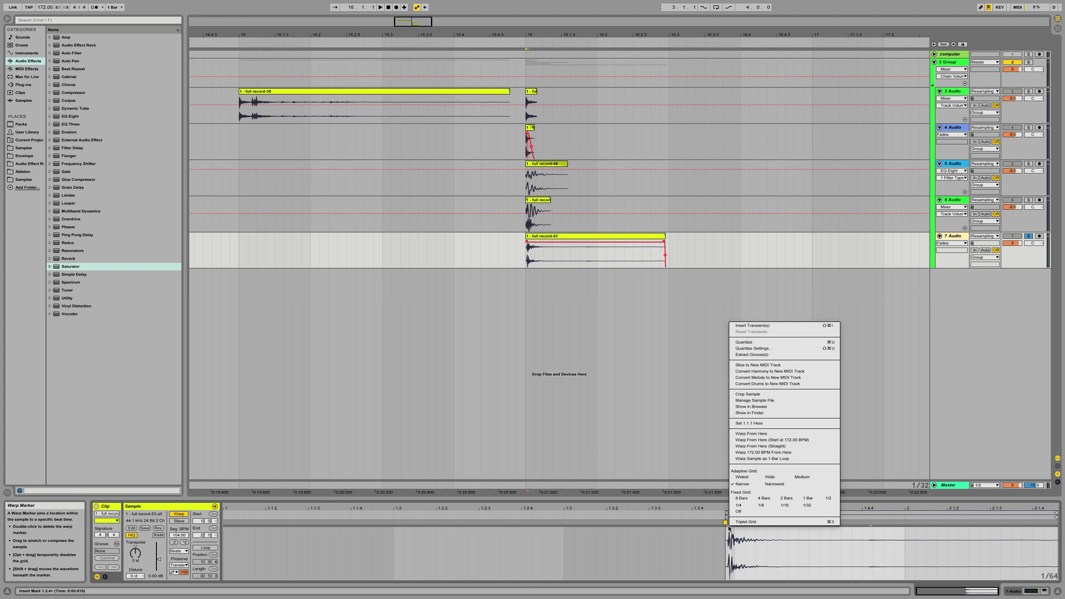
pyautogui.click(180, 514)
pyautogui.click(179, 514)
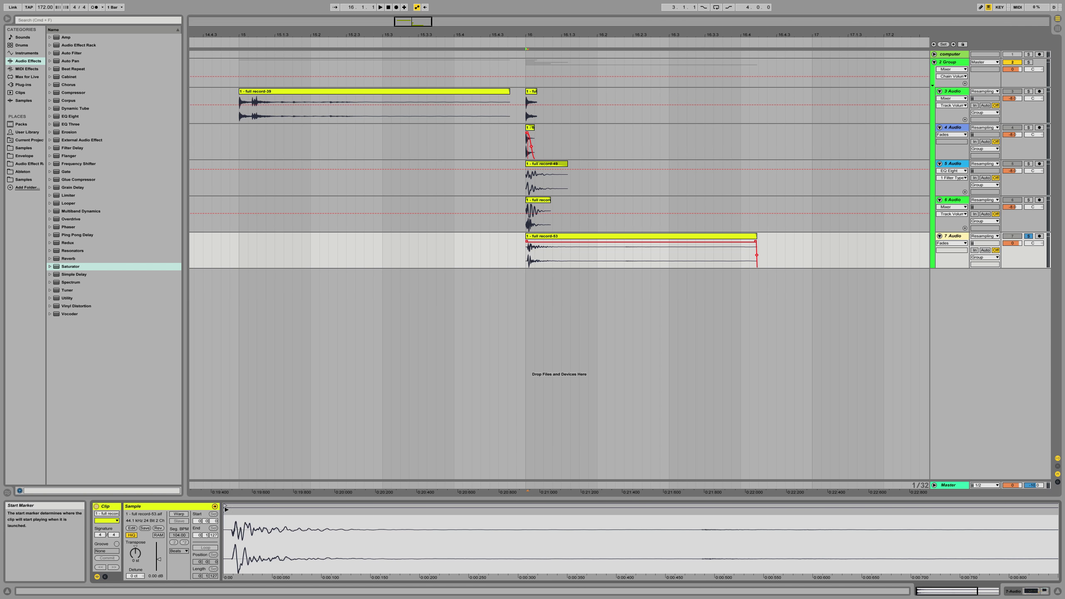
pyautogui.moveTo(227, 510); pyautogui.dragTo(230, 509)
# Audition the 7 Audio track, take it out of solo and lower its volume to about -4.6 dB.
pyautogui.press('space')
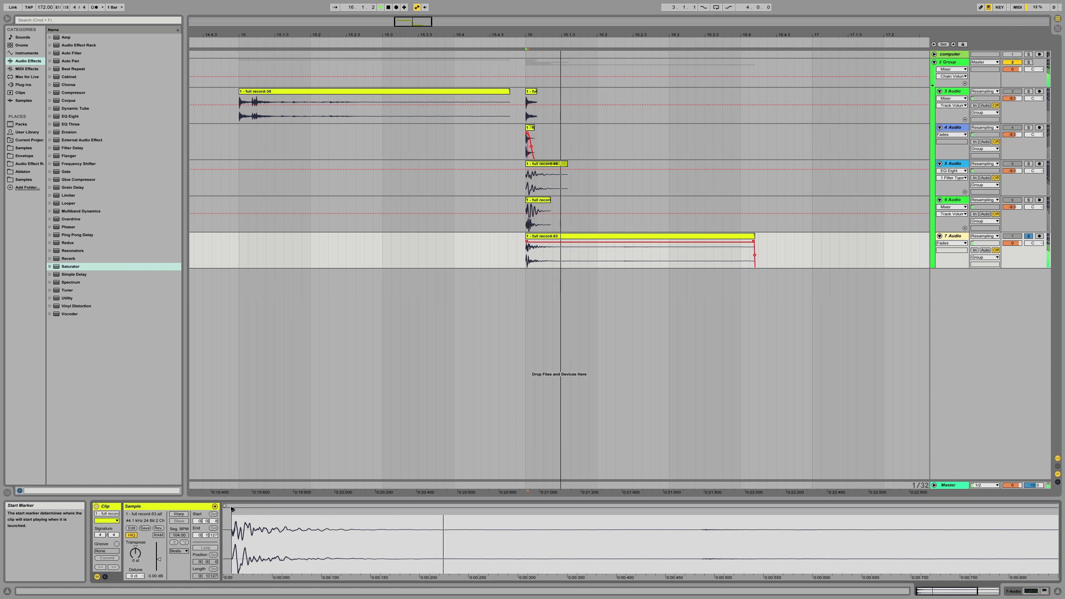
pyautogui.click(1029, 236)
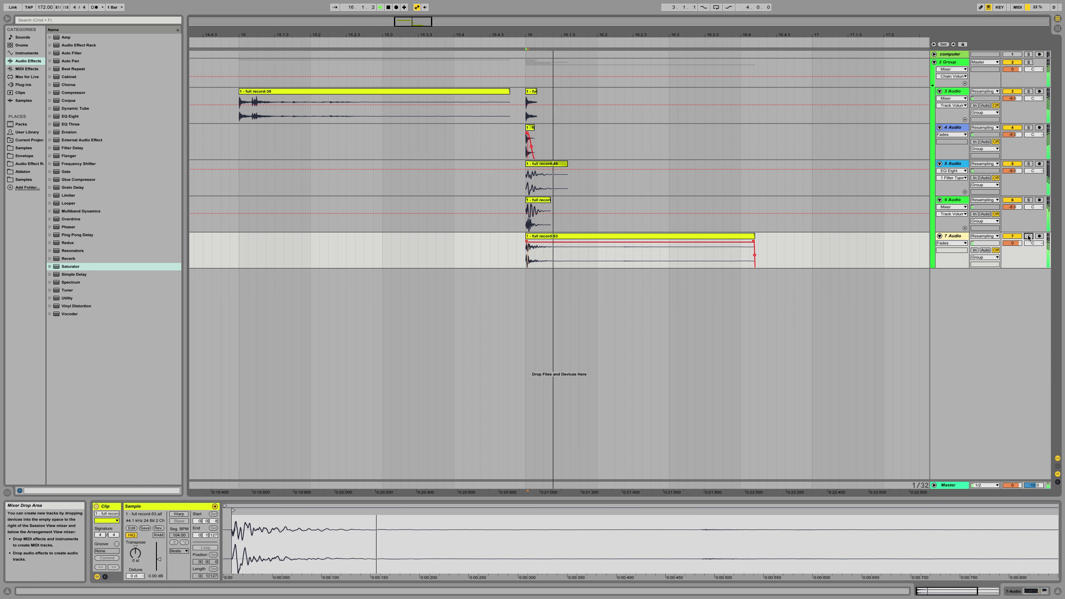
pyautogui.moveTo(1013, 243); pyautogui.dragTo(1012, 248)
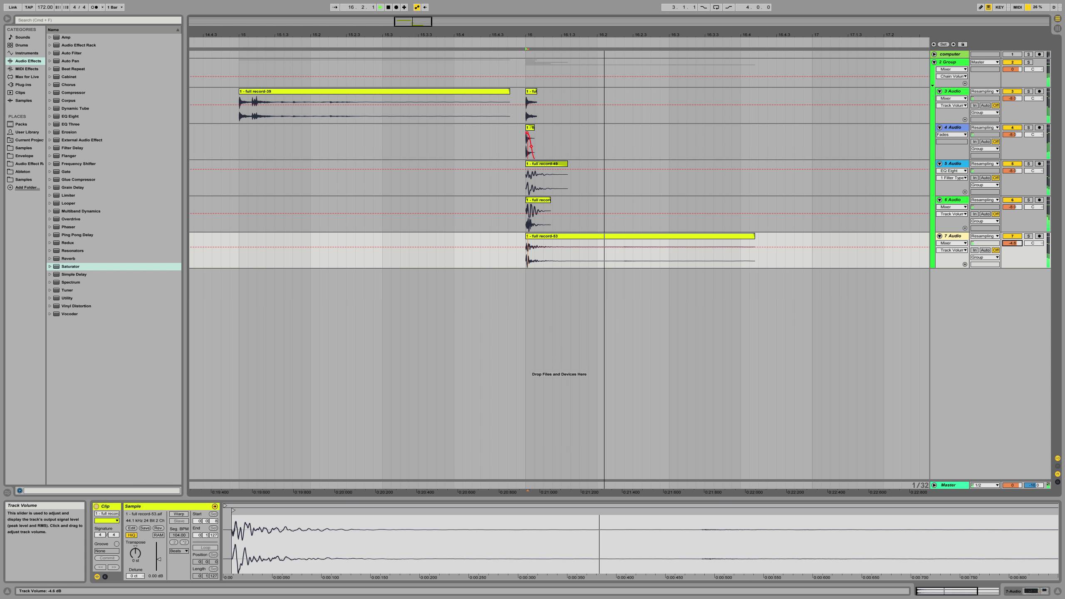
# Add a Spectrum analyser at the end of the 2 Group device chain.
pyautogui.click(950, 64)
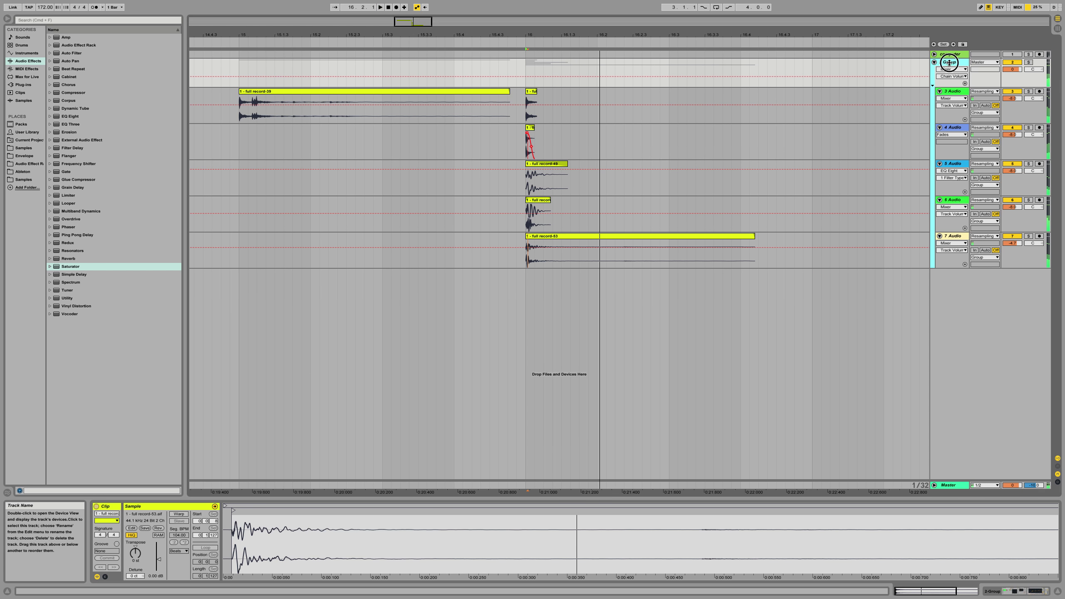
pyautogui.doubleClick(950, 64)
pyautogui.doubleClick(73, 283)
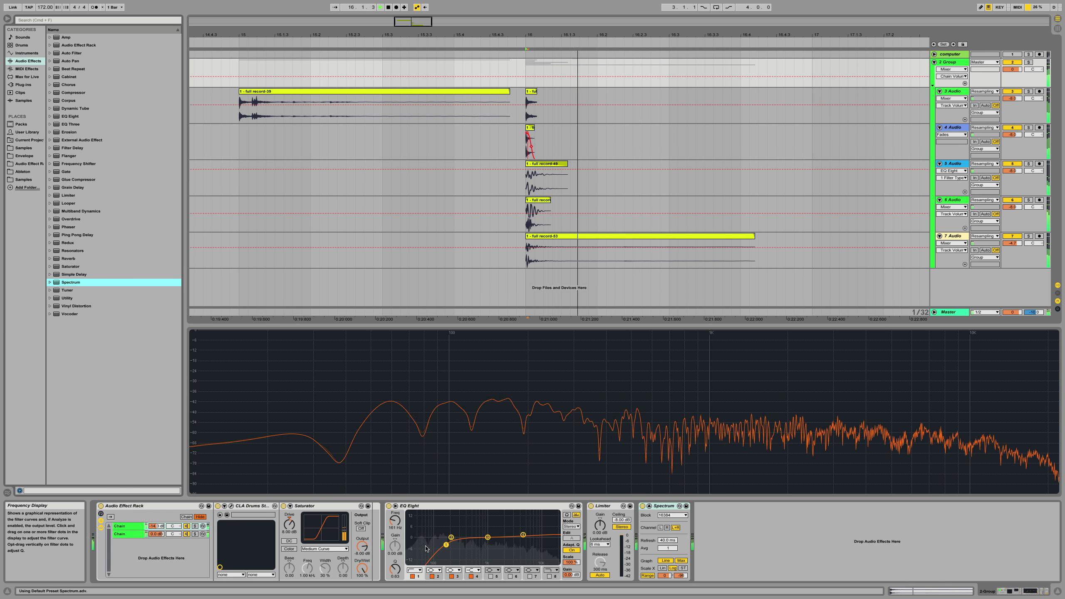
# Switch the first band of the group's EQ Eight to a steeper low cut and reshape the EQ curve during playback.
pyautogui.press('space')
pyautogui.click(414, 570)
pyautogui.click(415, 523)
pyautogui.press('space')
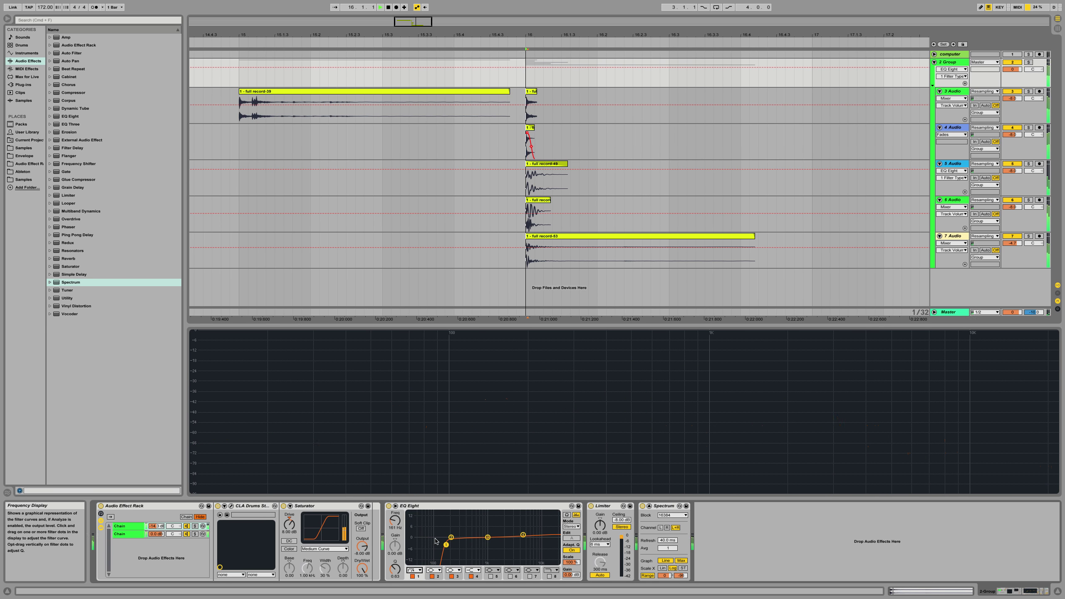
pyautogui.moveTo(446, 545); pyautogui.dragTo(450, 539)
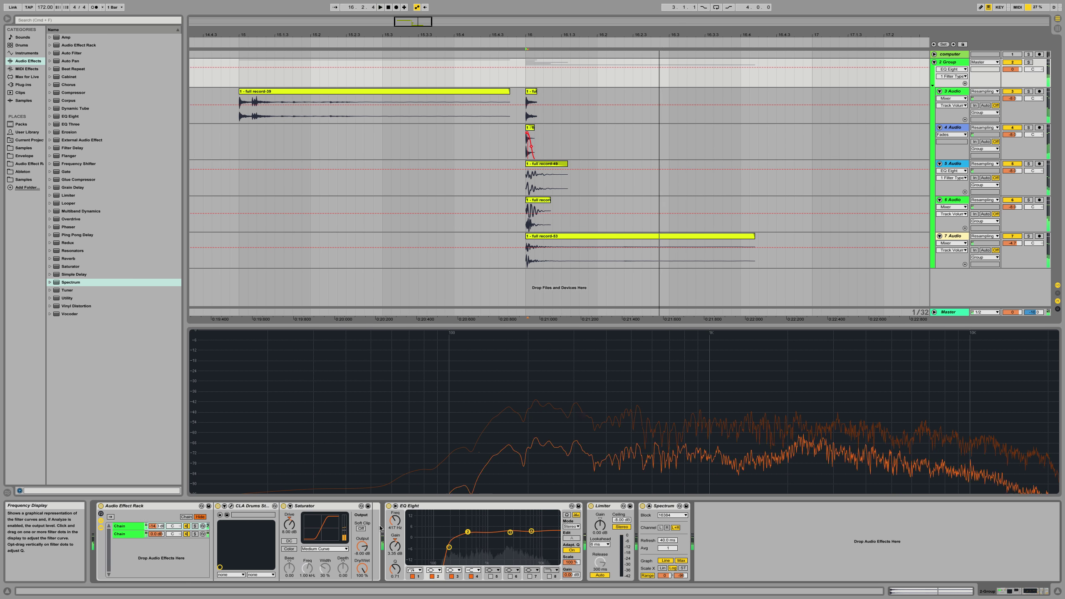
# Insert FabFilter Saturn between EQ Eight and the Limiter in the group's device chain.
pyautogui.click(22, 85)
pyautogui.scroll(1, 76, 133)
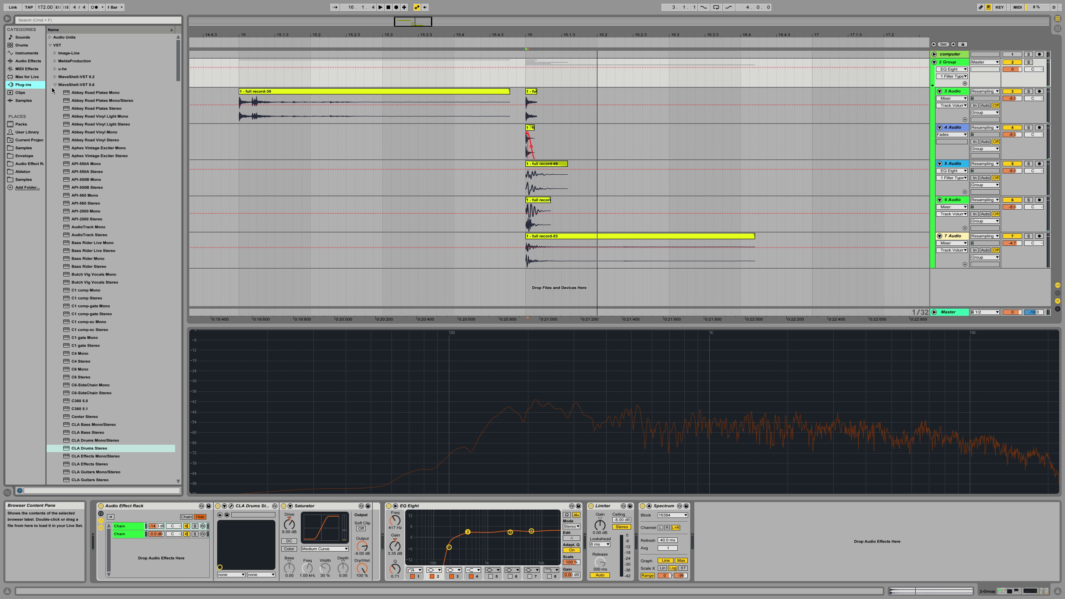
pyautogui.click(55, 85)
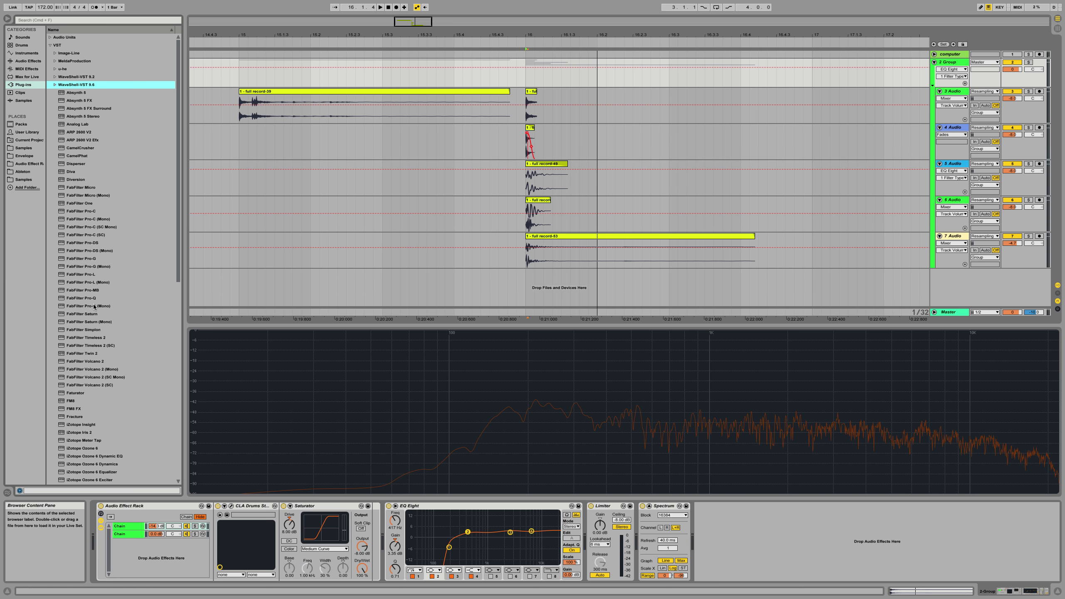
pyautogui.moveTo(96, 316); pyautogui.dragTo(504, 514)
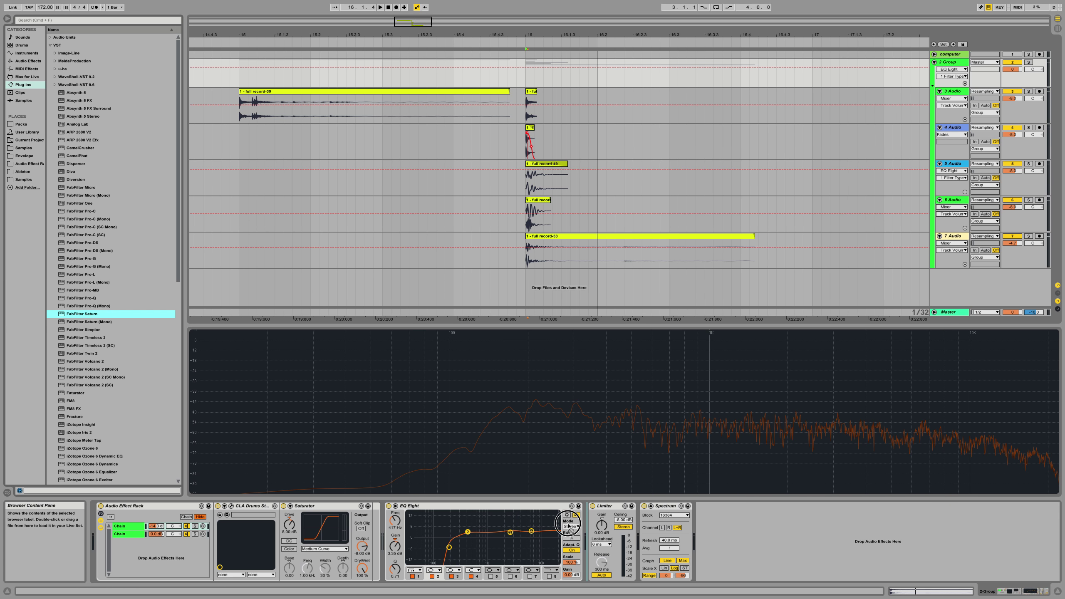
pyautogui.moveTo(570, 530); pyautogui.dragTo(581, 525)
# Load the Magic Mastering bM mastering preset in FabFilter Saturn and audition it.
pyautogui.click(799, 159)
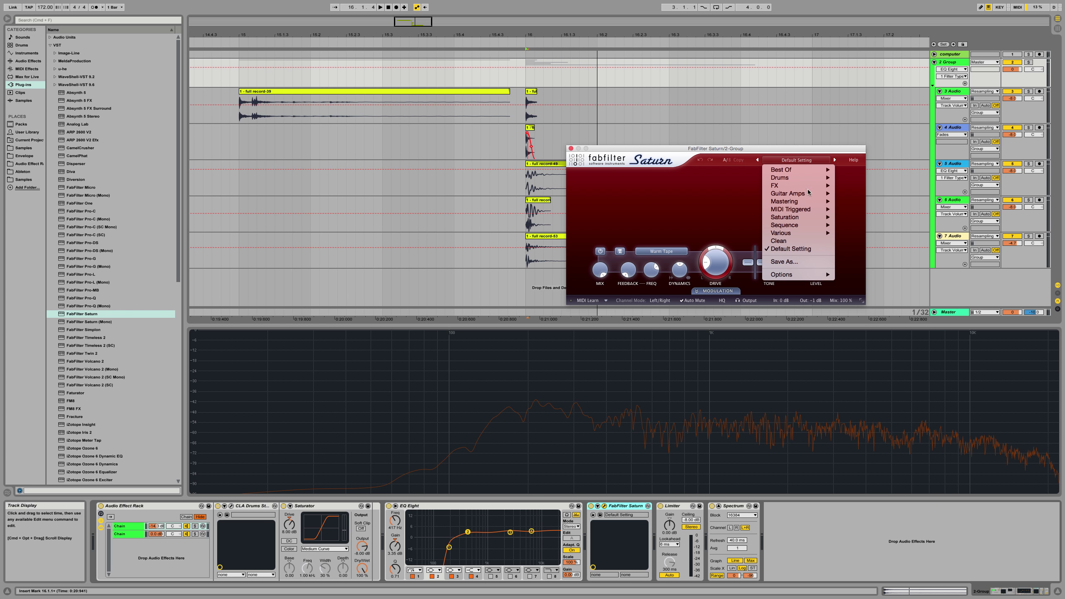
pyautogui.moveTo(813, 202)
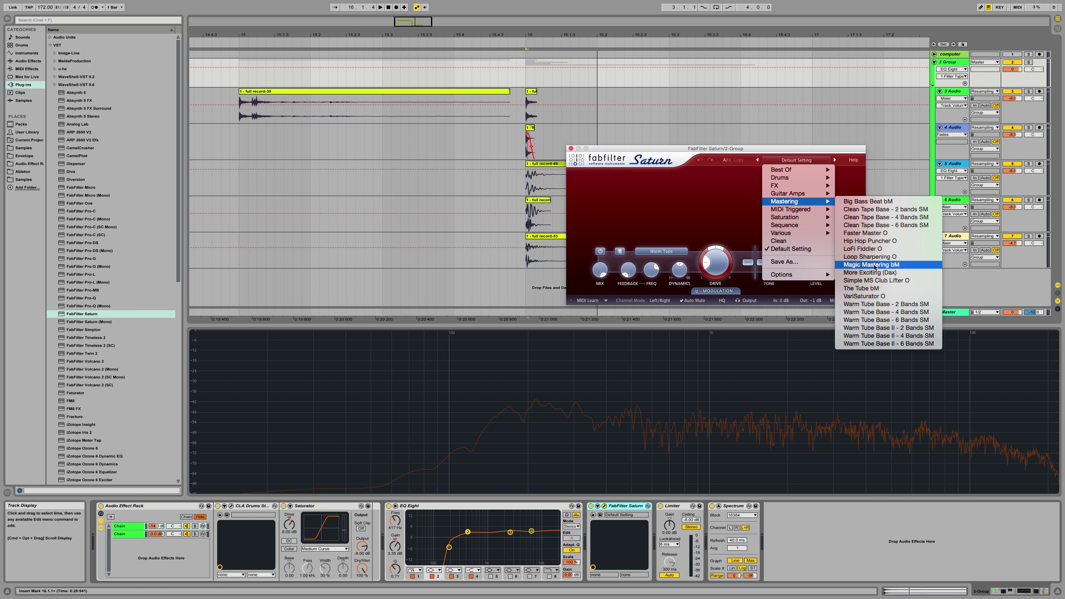
pyautogui.moveTo(828, 183)
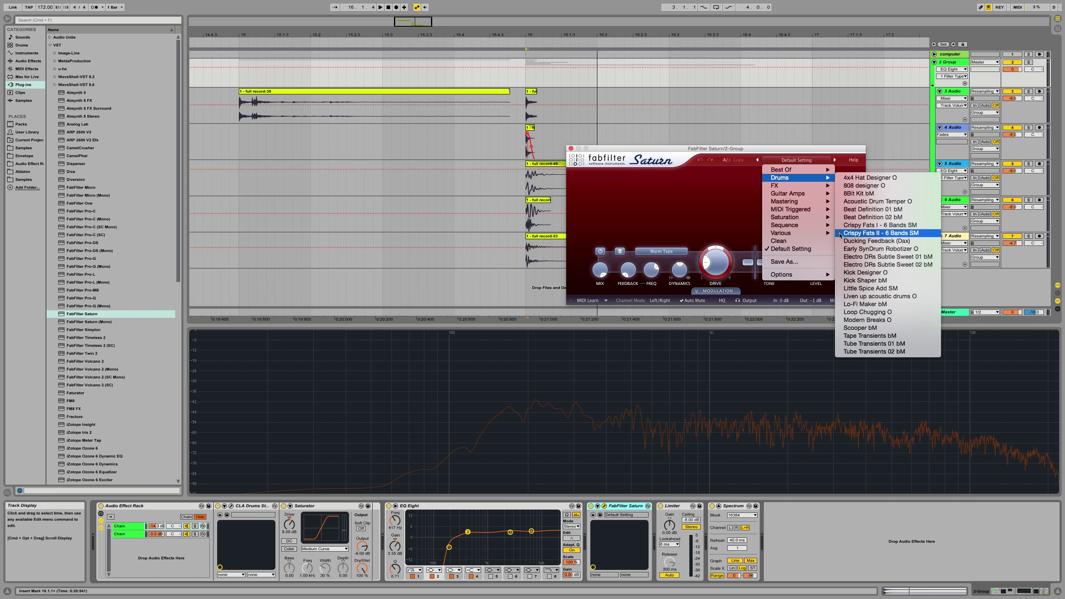
pyautogui.moveTo(794, 204)
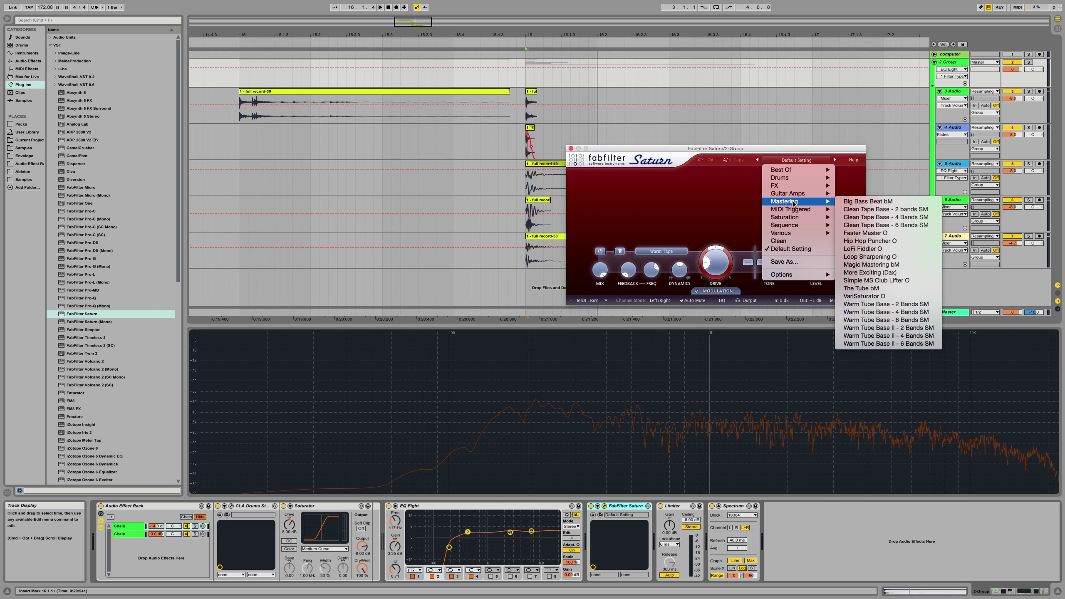
pyautogui.click(871, 264)
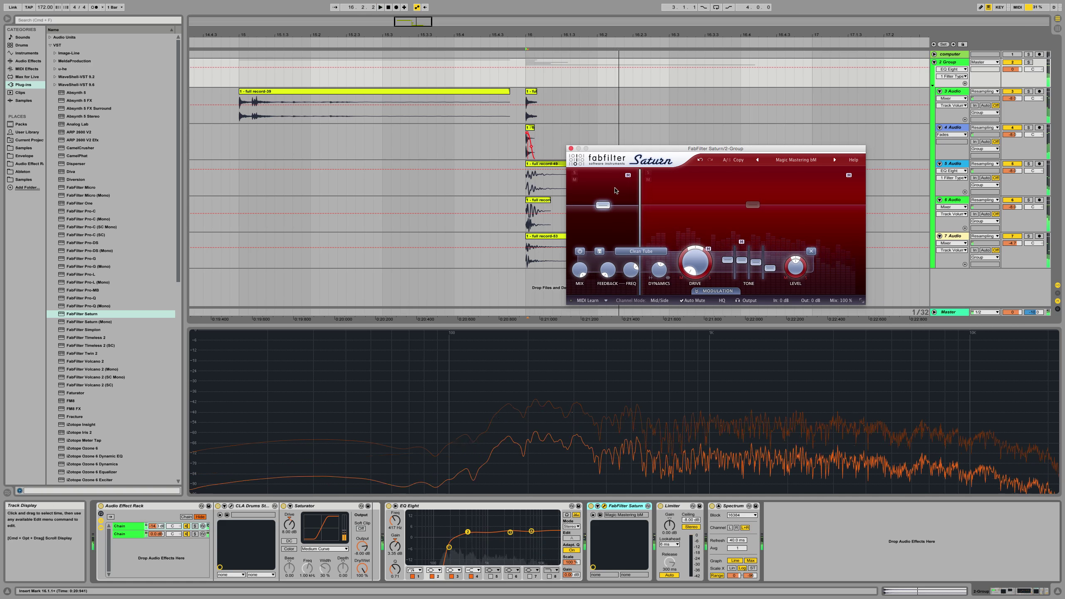
pyautogui.press('space')
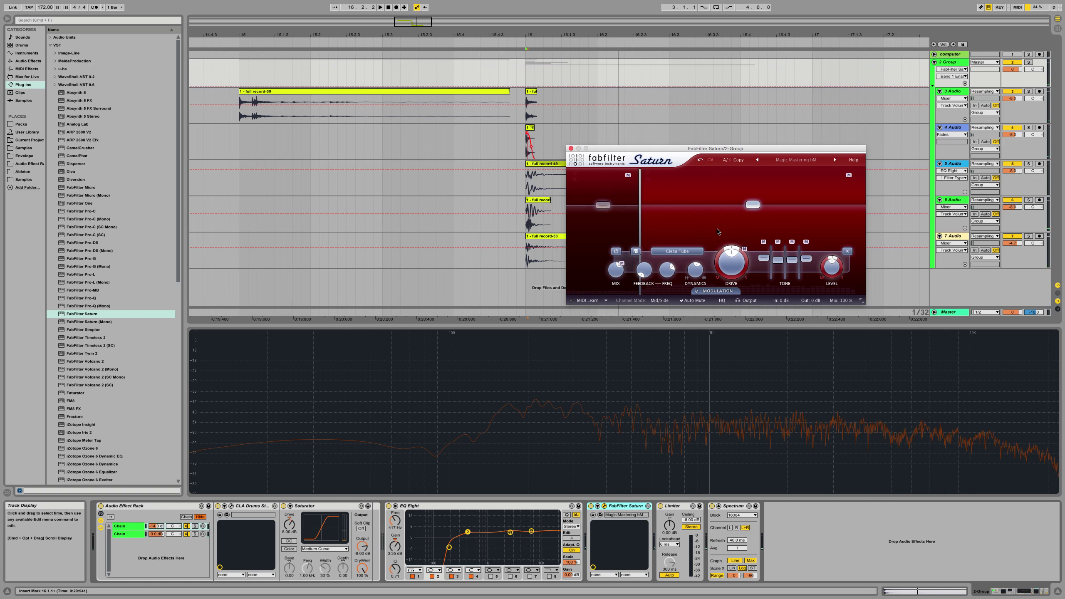
# Try Warm Tube on Saturn's upper band, settle on the Clean Tape style and adjust the band's drive.
pyautogui.click(693, 252)
pyautogui.click(695, 257)
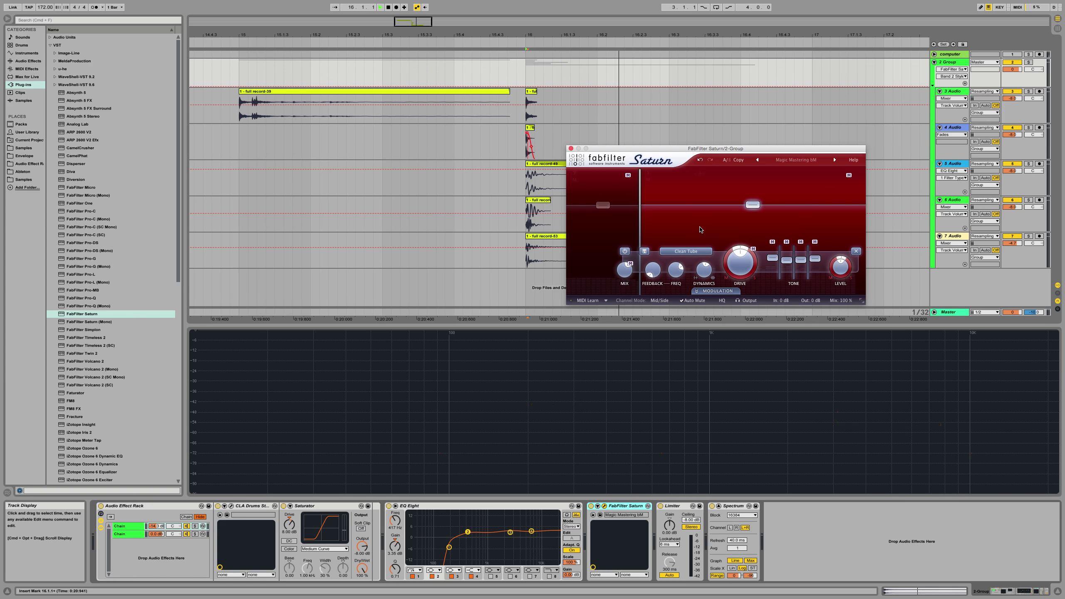
pyautogui.press('space')
pyautogui.click(692, 252)
pyautogui.click(696, 267)
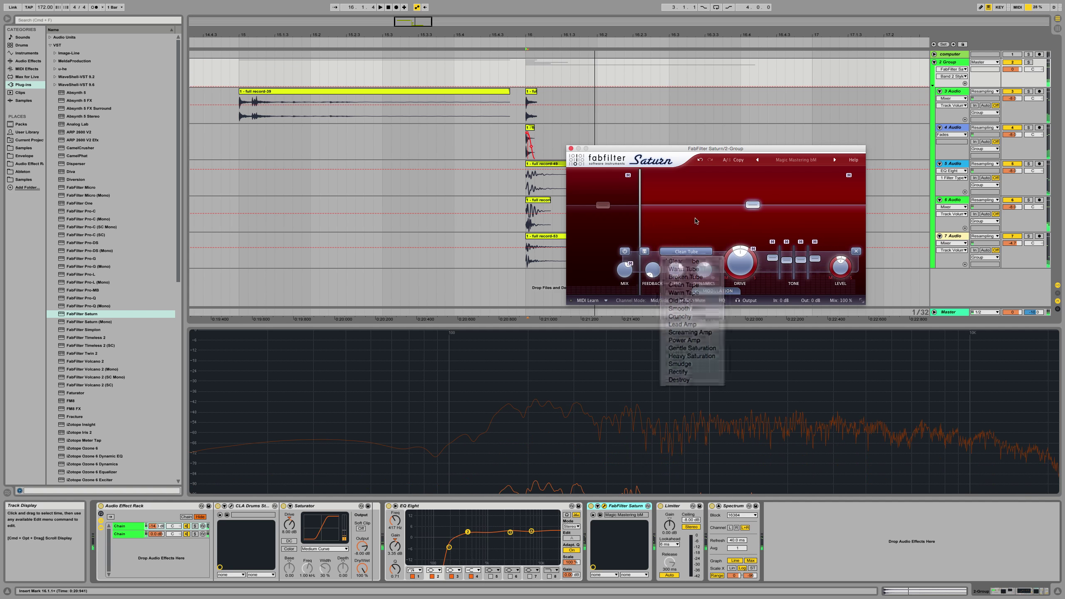
pyautogui.click(692, 251)
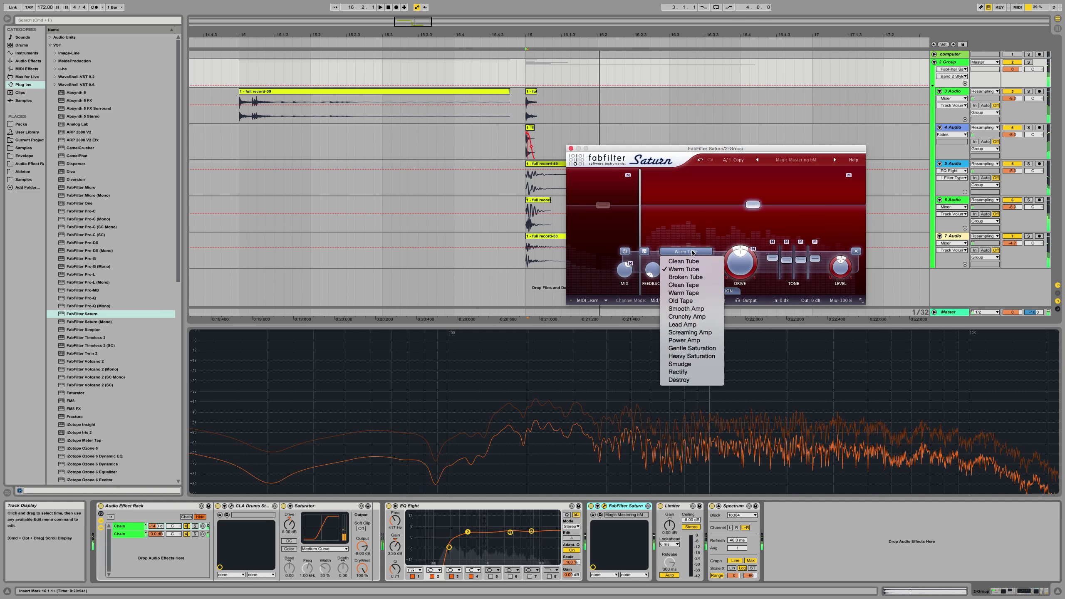
pyautogui.click(701, 285)
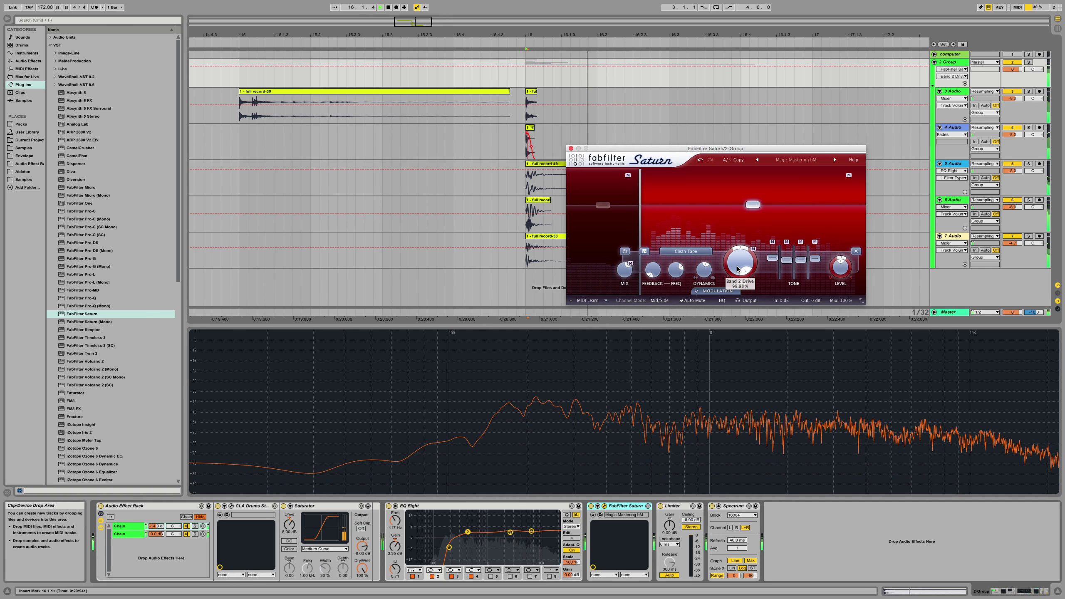
# Bypass Saturn's lower band, reduce the overall mix to about 56% and hide the plug-in window.
pyautogui.click(571, 149)
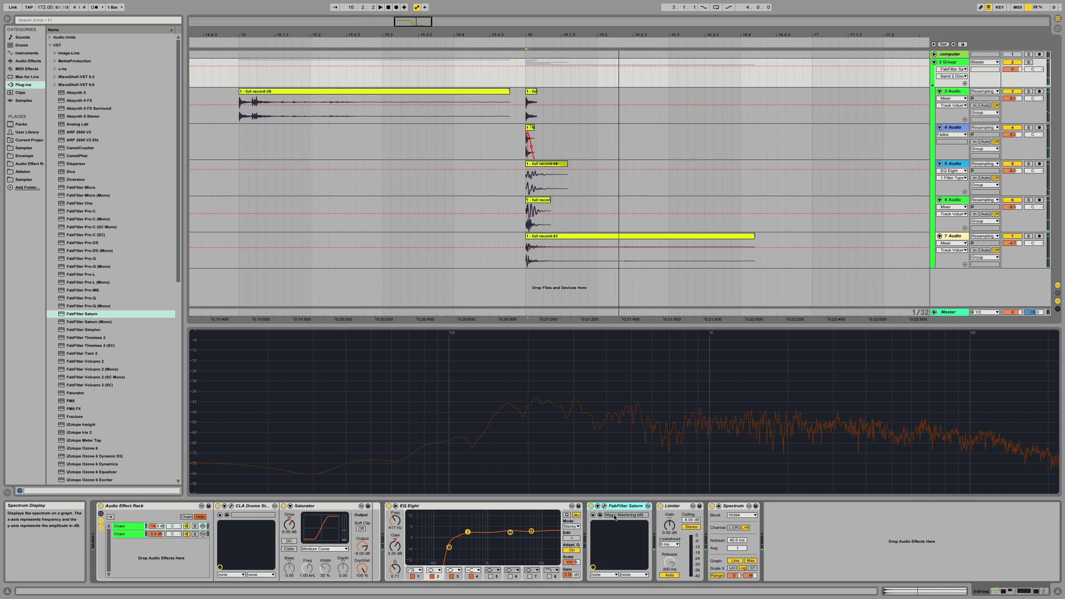
pyautogui.click(604, 506)
pyautogui.moveTo(845, 333)
pyautogui.mouseDown()
pyautogui.moveTo(845, 352)
pyautogui.moveTo(844, 313)
pyautogui.mouseUp()
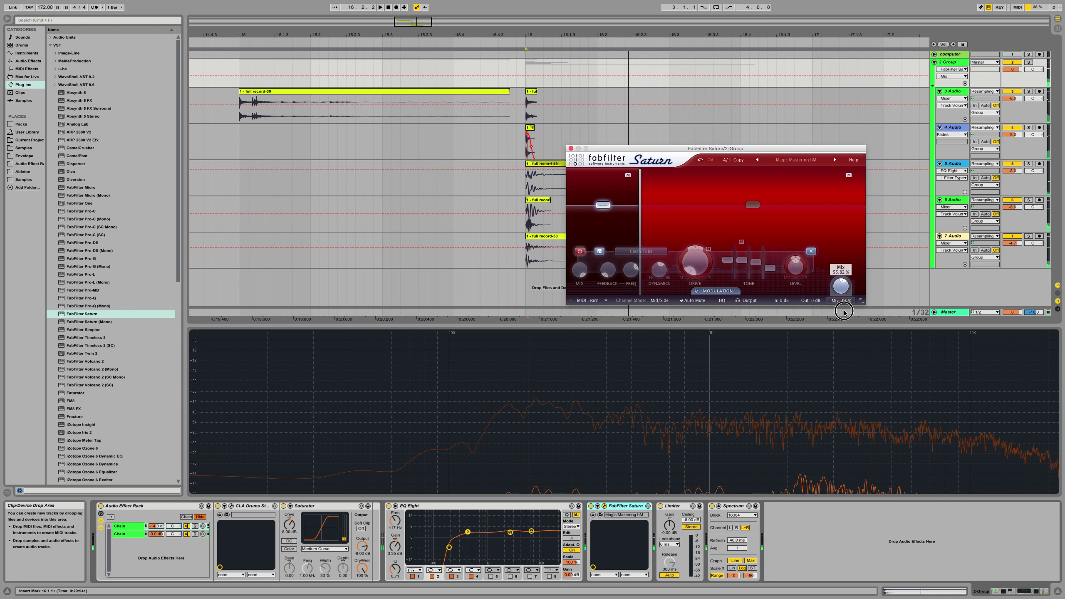
pyautogui.press('super+alt+p')
pyautogui.press('space')
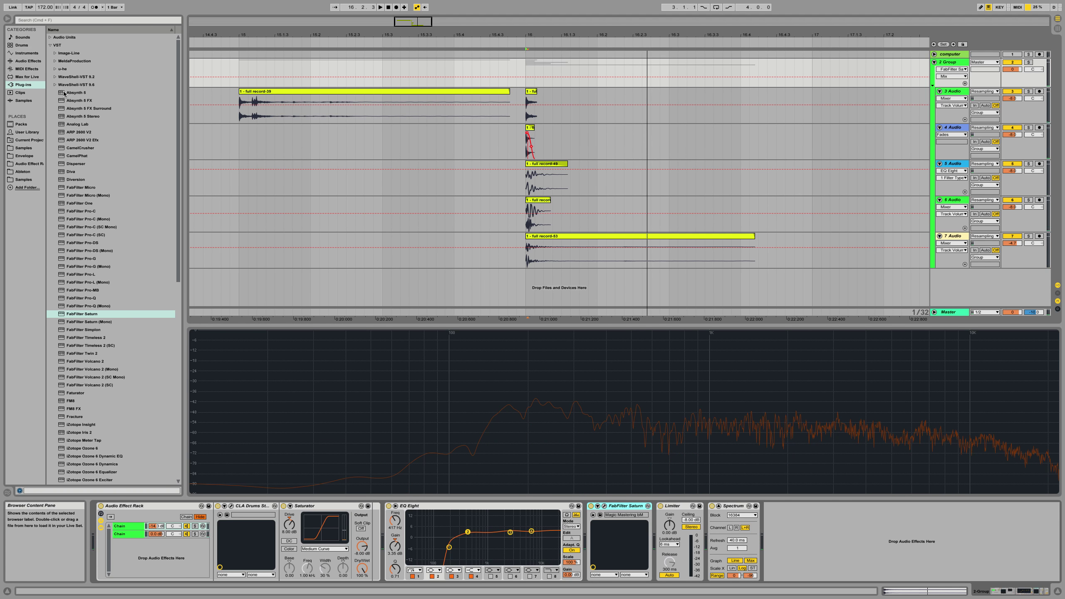
# Insert Glue Compressor before the group's Limiter with the threshold at about -40 dB and makeup gain at about 7 dB.
pyautogui.click(35, 62)
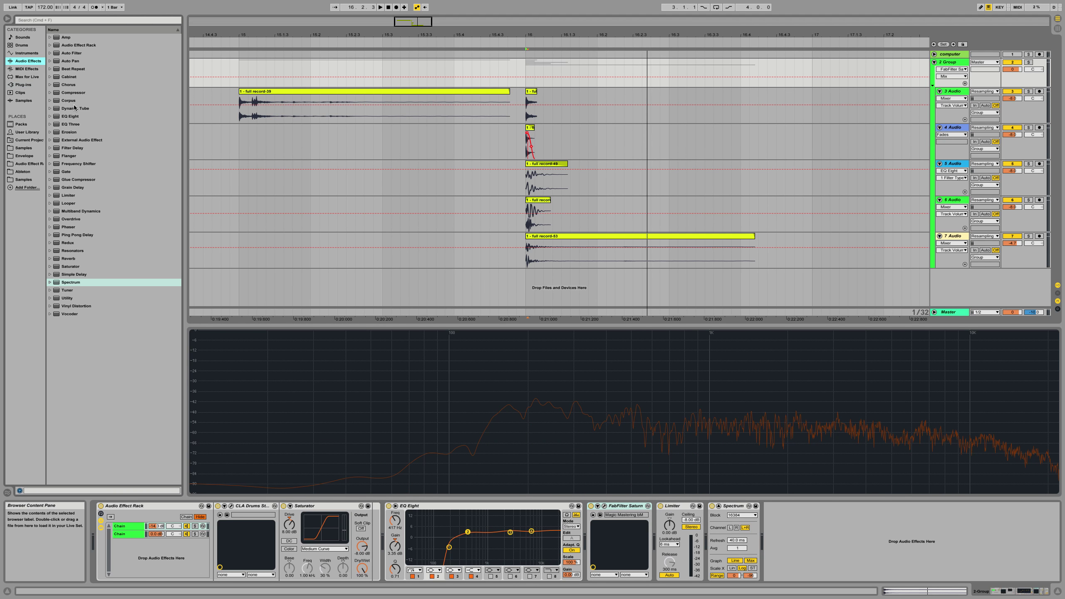
pyautogui.moveTo(73, 181)
pyautogui.mouseDown()
pyautogui.moveTo(292, 276)
pyautogui.moveTo(632, 509)
pyautogui.moveTo(657, 508)
pyautogui.mouseUp()
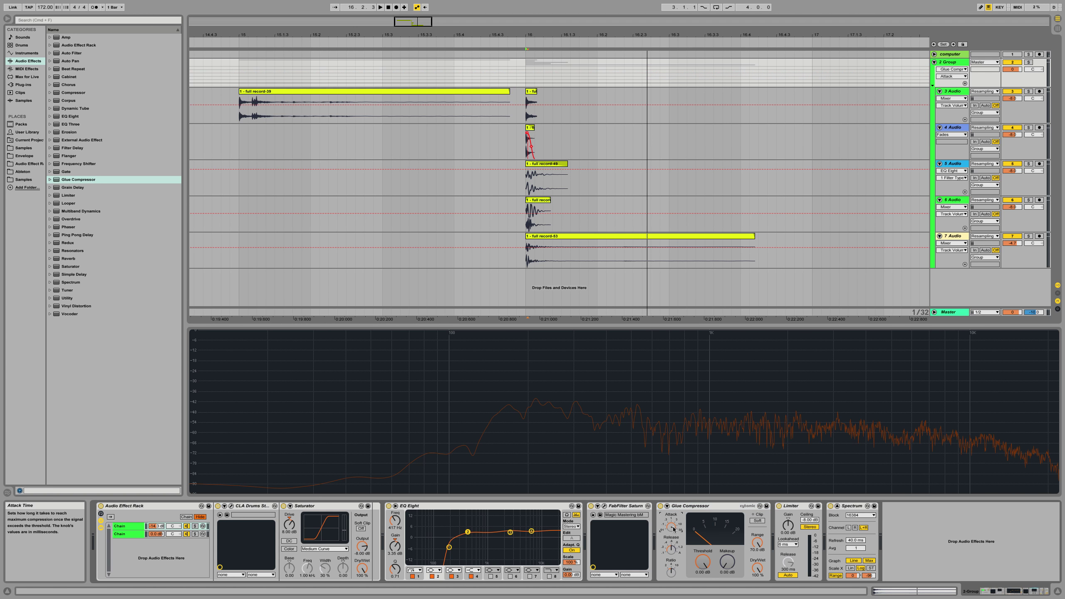
pyautogui.moveTo(703, 561); pyautogui.dragTo(728, 562)
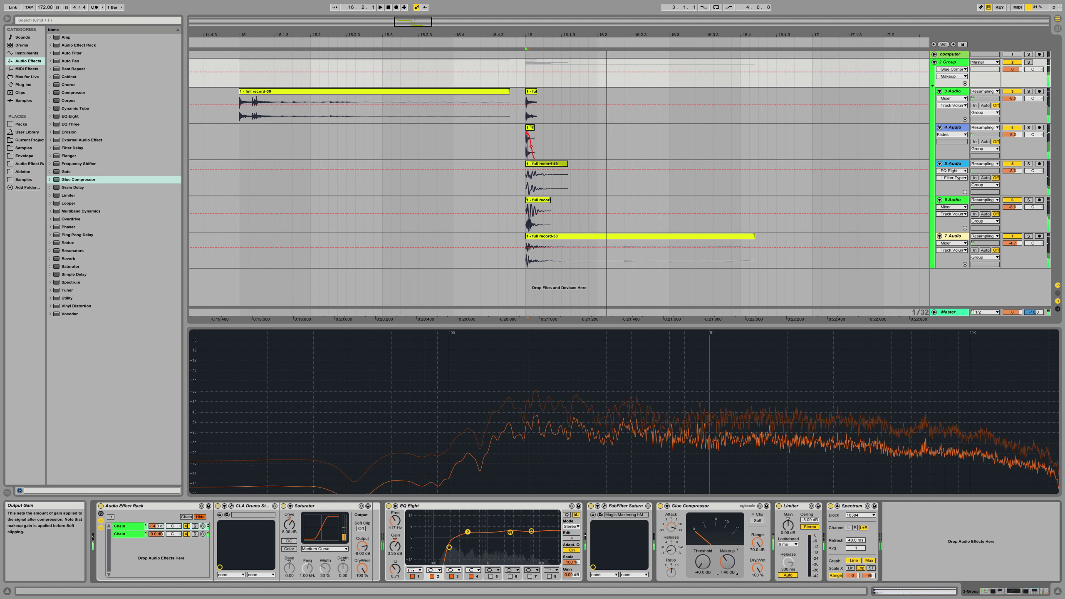
pyautogui.moveTo(728, 562); pyautogui.dragTo(728, 563)
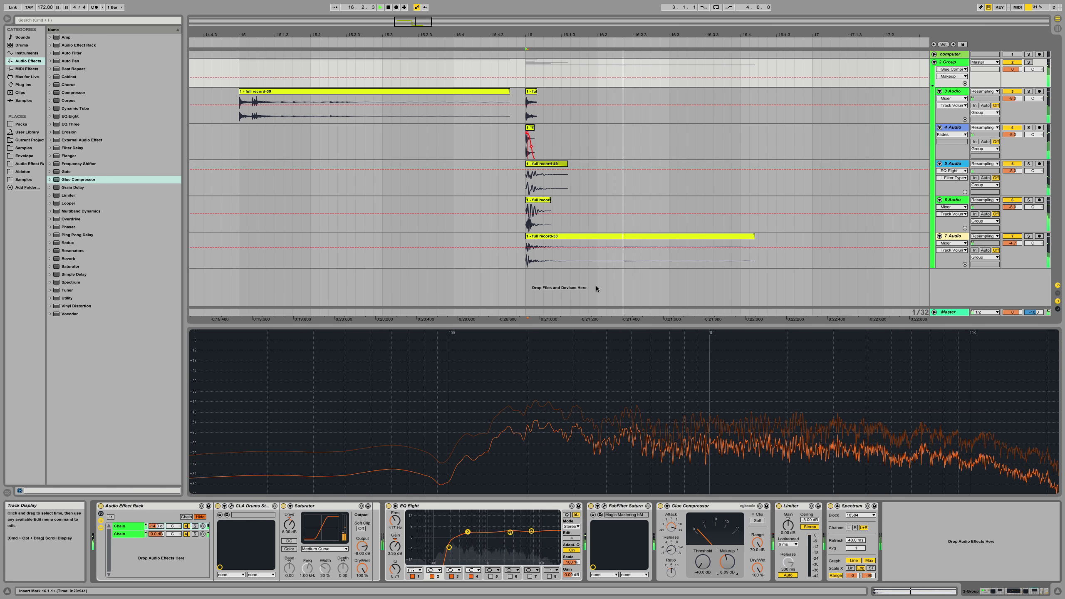
pyautogui.press('space')
# Shorten the full record-53 clip from its end, add a long fade-out and audition the layered hit.
pyautogui.moveTo(750, 234); pyautogui.dragTo(536, 243)
pyautogui.click(609, 236)
pyautogui.press('space')
pyautogui.press('space')
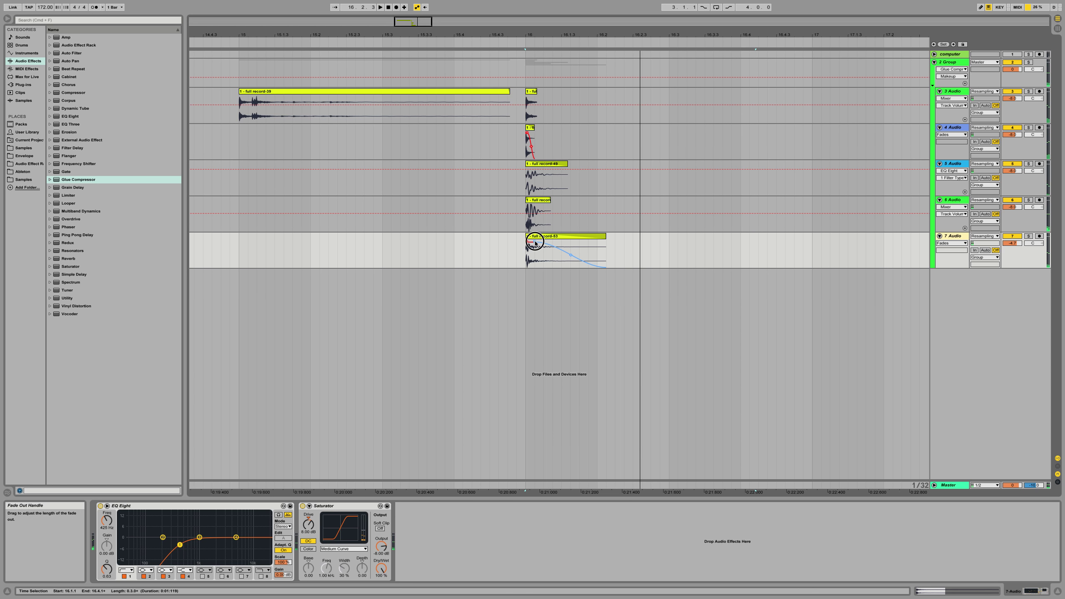
# Set the project tempo to 136 BPM and slightly lengthen the faded full record-53 clip.
pyautogui.click(43, 7)
pyautogui.write('136')
pyautogui.press('Return')
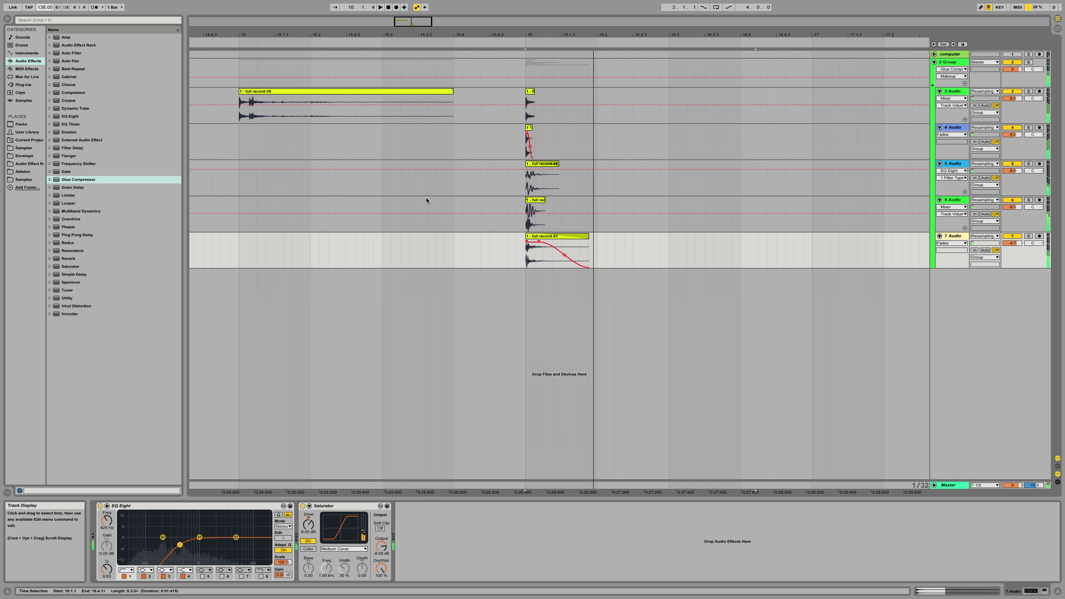
pyautogui.click(571, 235)
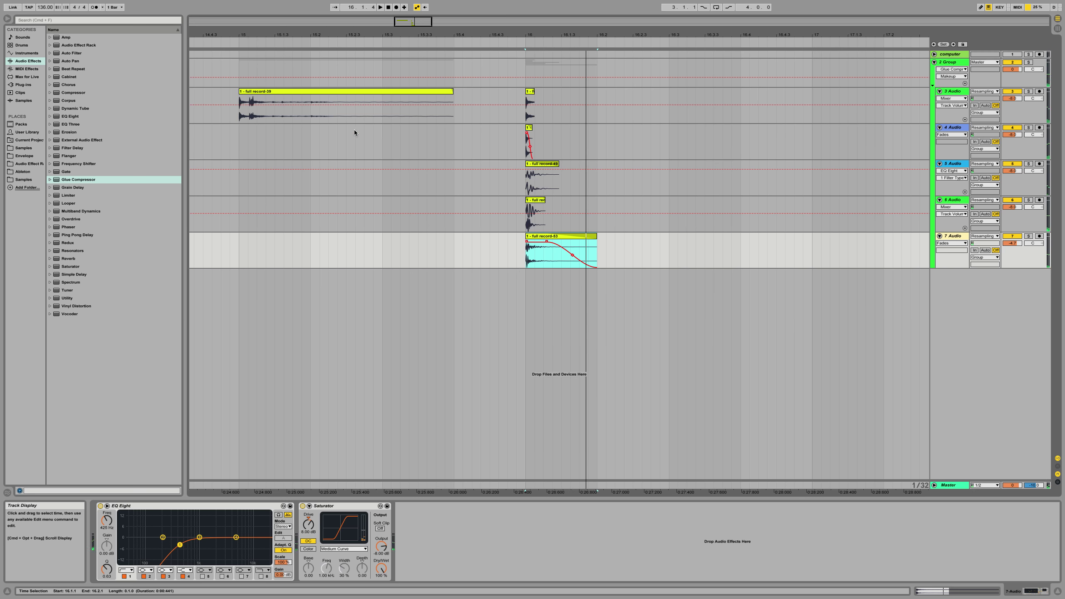
# Move the remaining long full record clip onto a new audio track at bar 16 and high-pass it with EQ Eight.
pyautogui.press('super+t')
pyautogui.moveTo(325, 100); pyautogui.dragTo(608, 307)
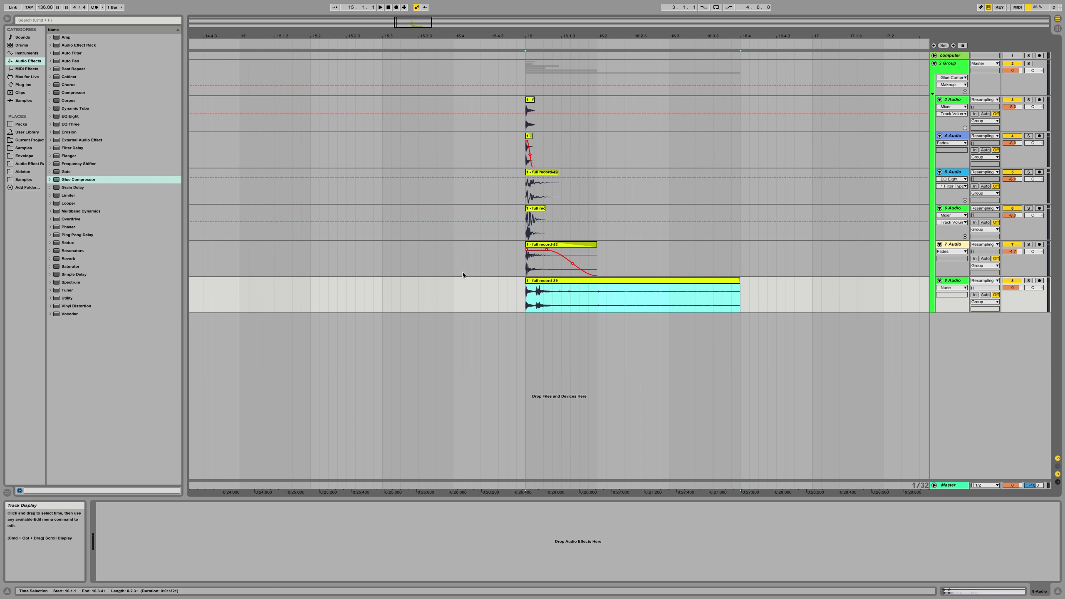
pyautogui.moveTo(66, 115); pyautogui.dragTo(105, 513)
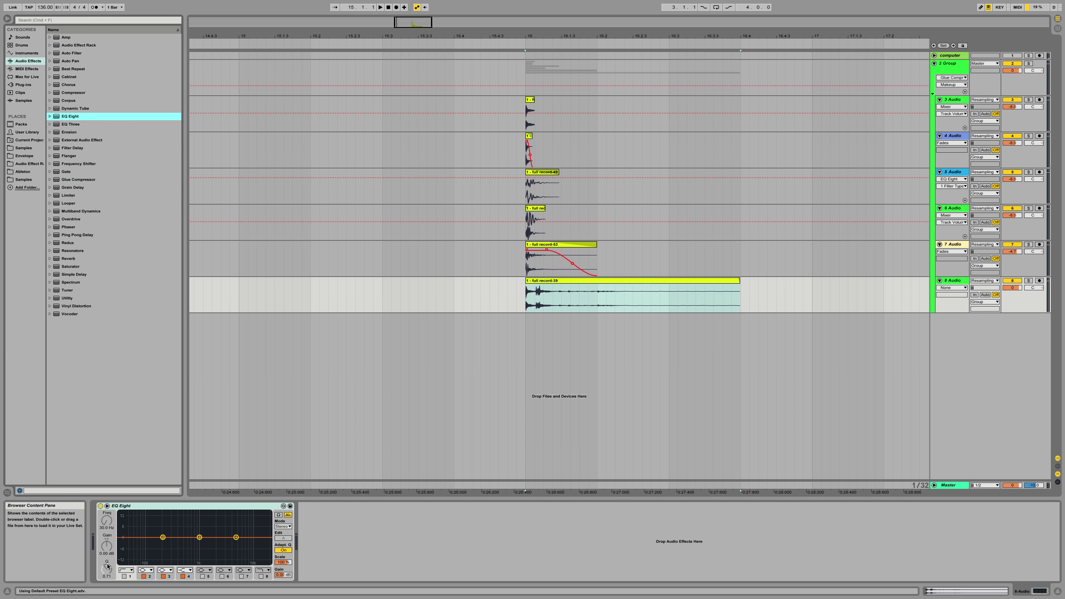
pyautogui.click(124, 576)
pyautogui.click(127, 570)
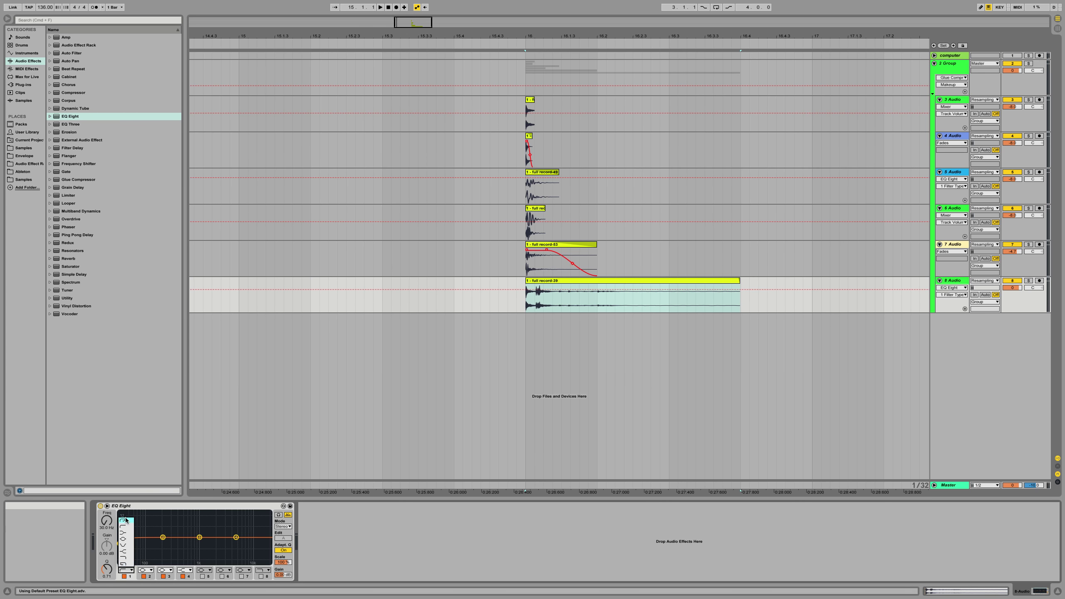
pyautogui.moveTo(119, 543); pyautogui.dragTo(232, 543)
pyautogui.press('space')
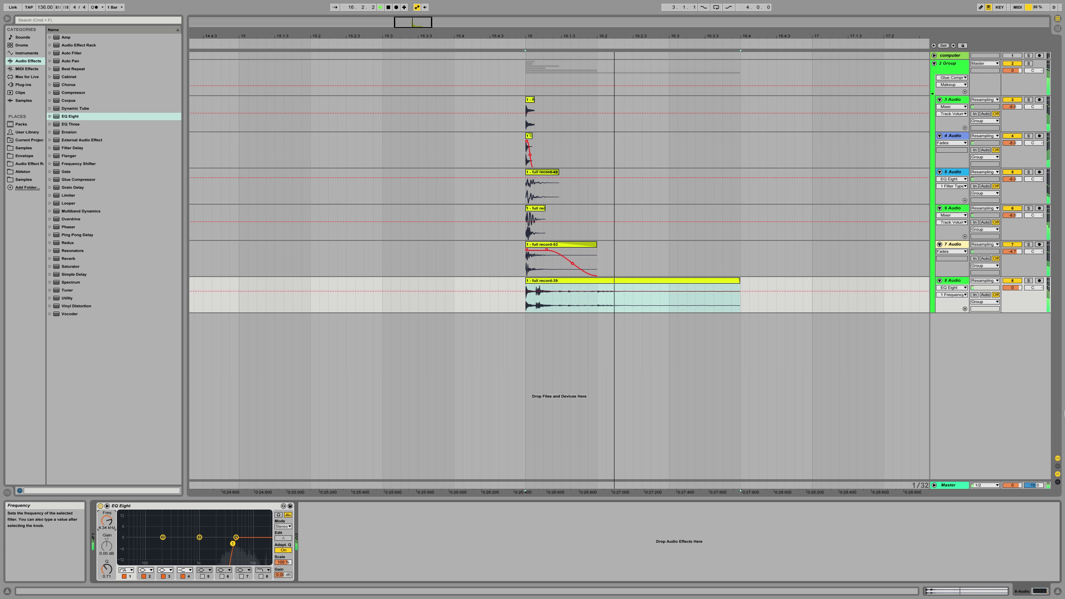
# Lower the new layer's track volume and soften its EQ high-pass to about 520 Hz with a very low Q.
pyautogui.moveTo(998, 289); pyautogui.dragTo(999, 300)
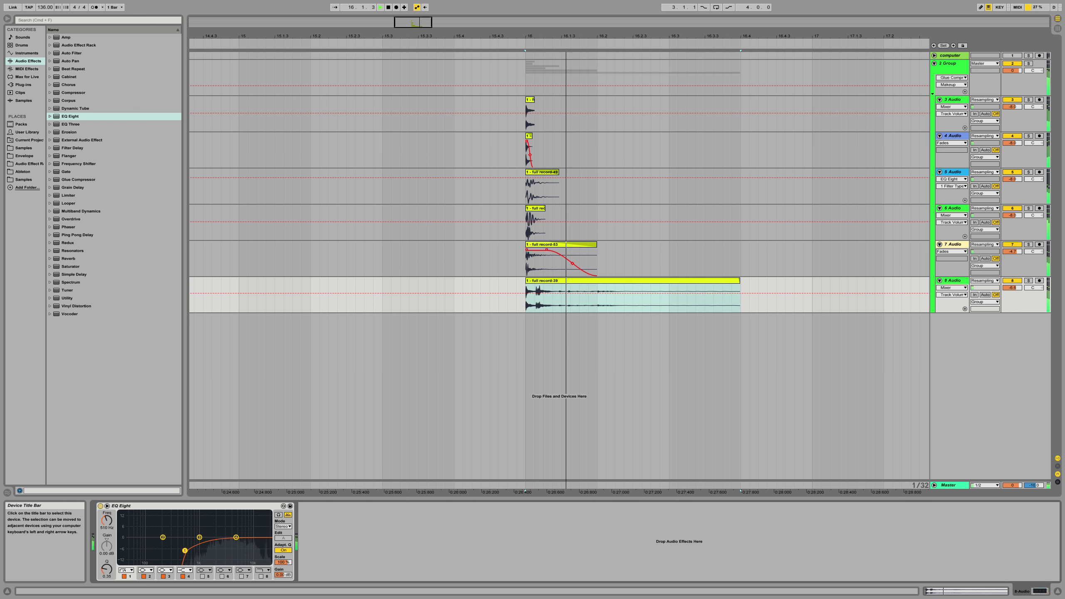
pyautogui.moveTo(1013, 287); pyautogui.dragTo(1015, 287)
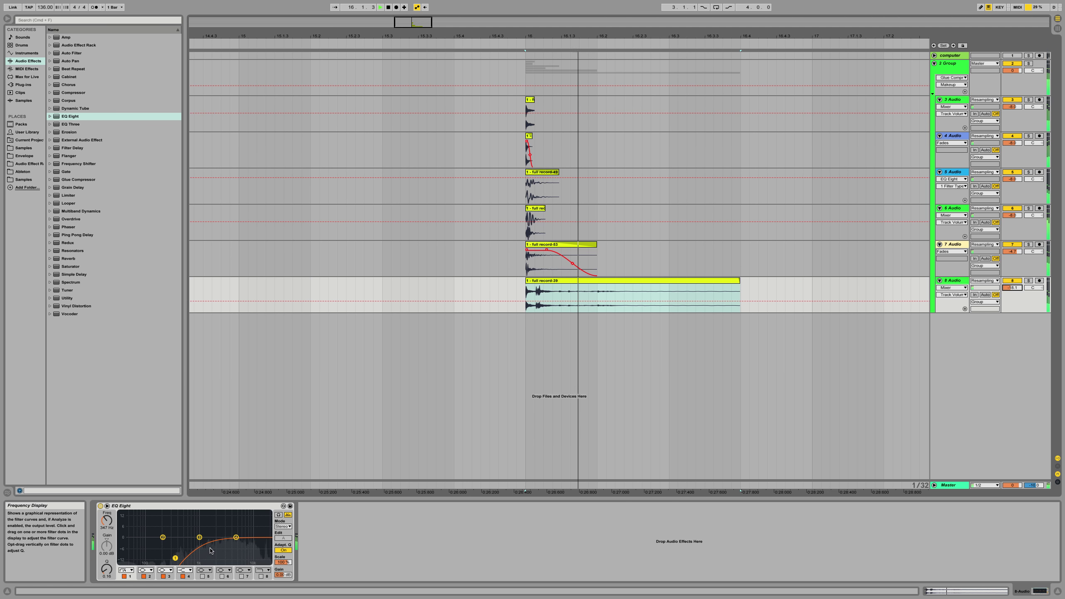
pyautogui.moveTo(176, 561); pyautogui.dragTo(184, 563)
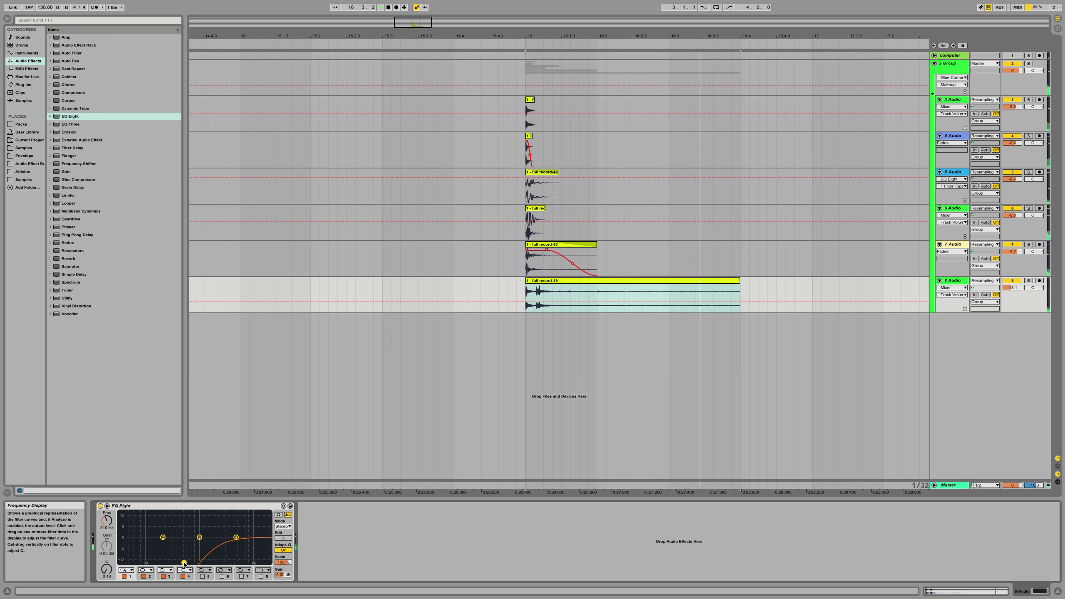
# Trim the new layer's clip to two beats with a long bowed fade-out and raise its high-pass cutoff to about 1.04 kHz.
pyautogui.click(684, 279)
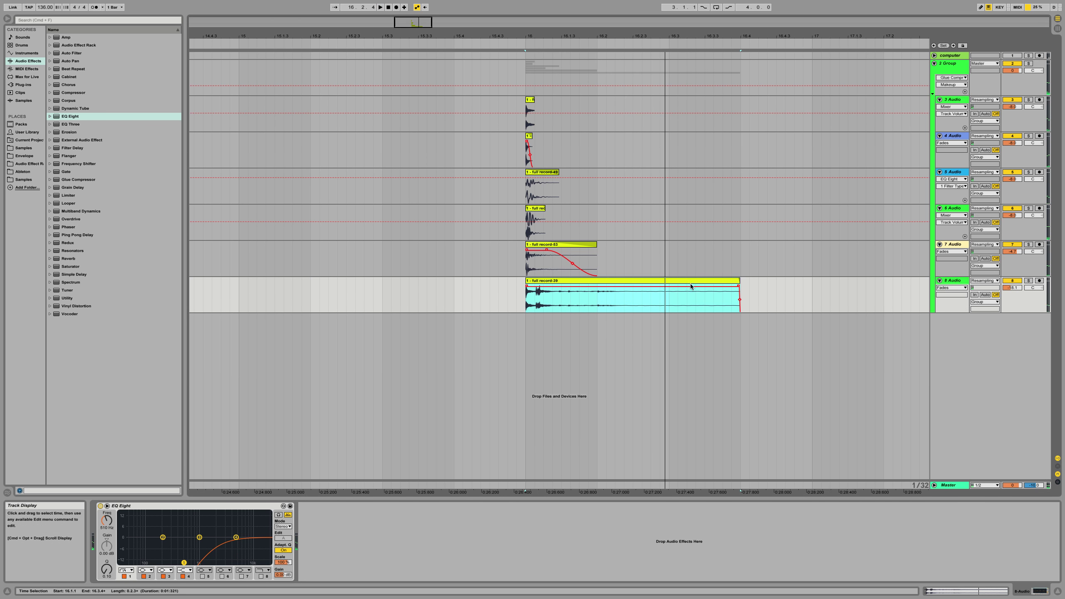
pyautogui.moveTo(667, 285); pyautogui.dragTo(509, 305)
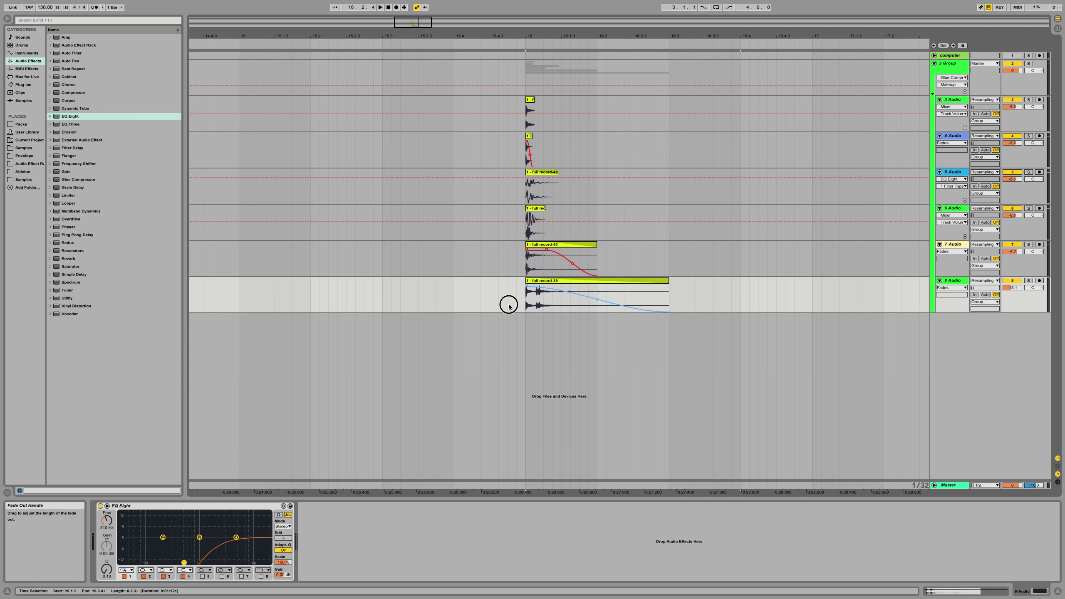
pyautogui.moveTo(597, 300); pyautogui.dragTo(638, 297)
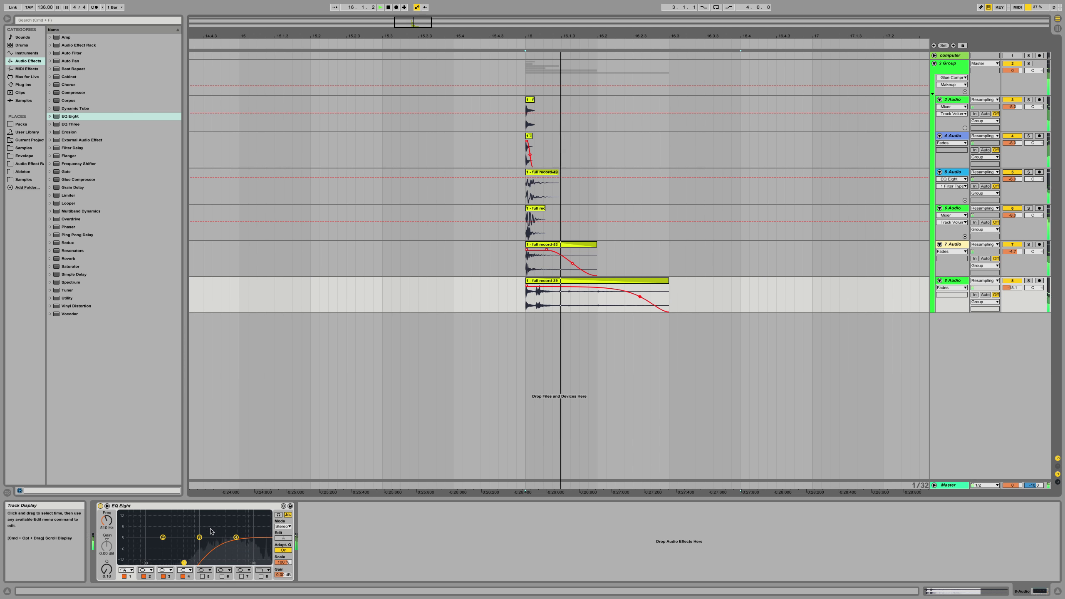
pyautogui.moveTo(184, 561); pyautogui.dragTo(190, 557)
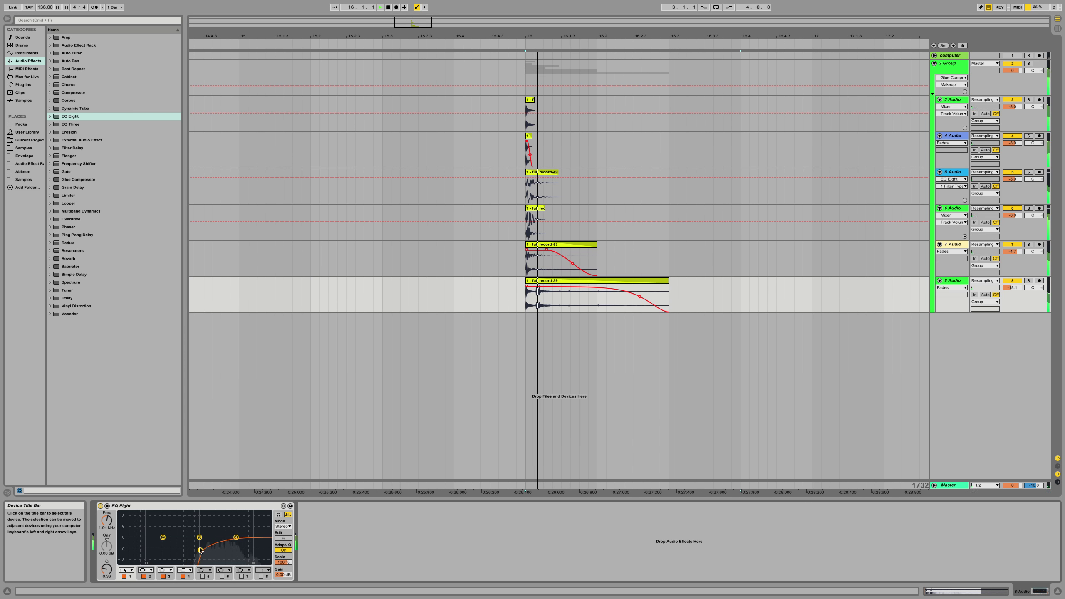
# Add Vocoder after the new layer's EQ Eight, try 4 bands and shorten the release to about 10 ms.
pyautogui.moveTo(69, 315); pyautogui.dragTo(380, 584)
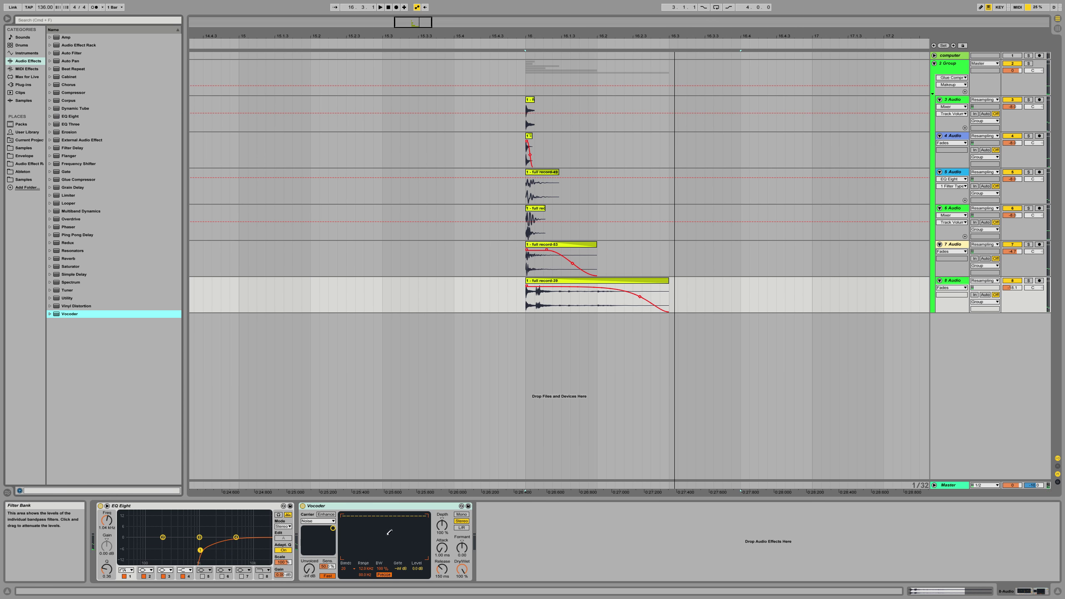
pyautogui.click(352, 569)
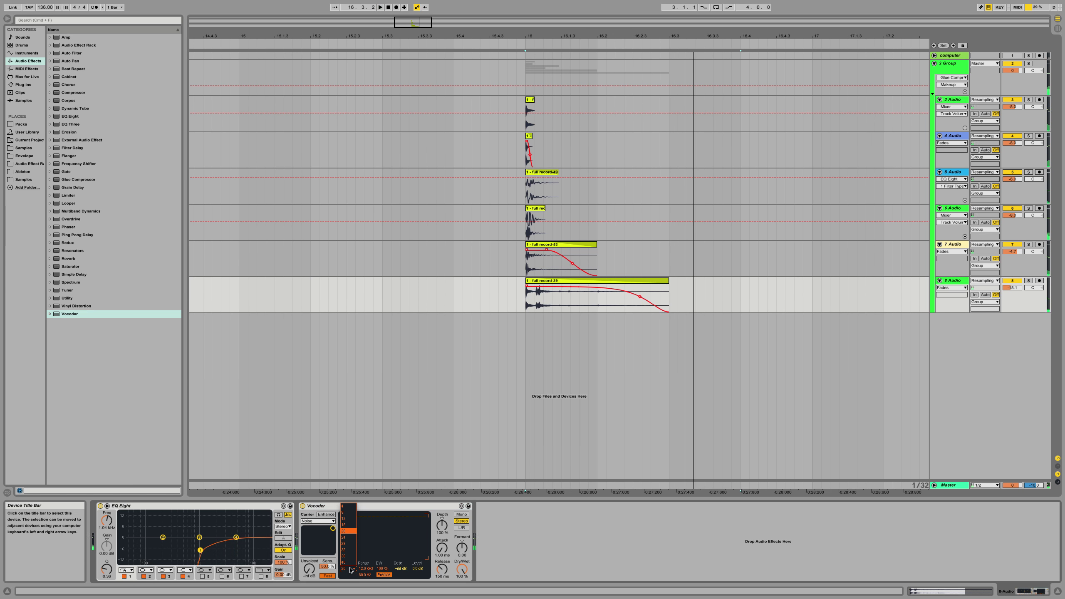
pyautogui.click(347, 508)
pyautogui.moveTo(442, 533); pyautogui.dragTo(442, 547)
pyautogui.moveTo(450, 565); pyautogui.dragTo(450, 568)
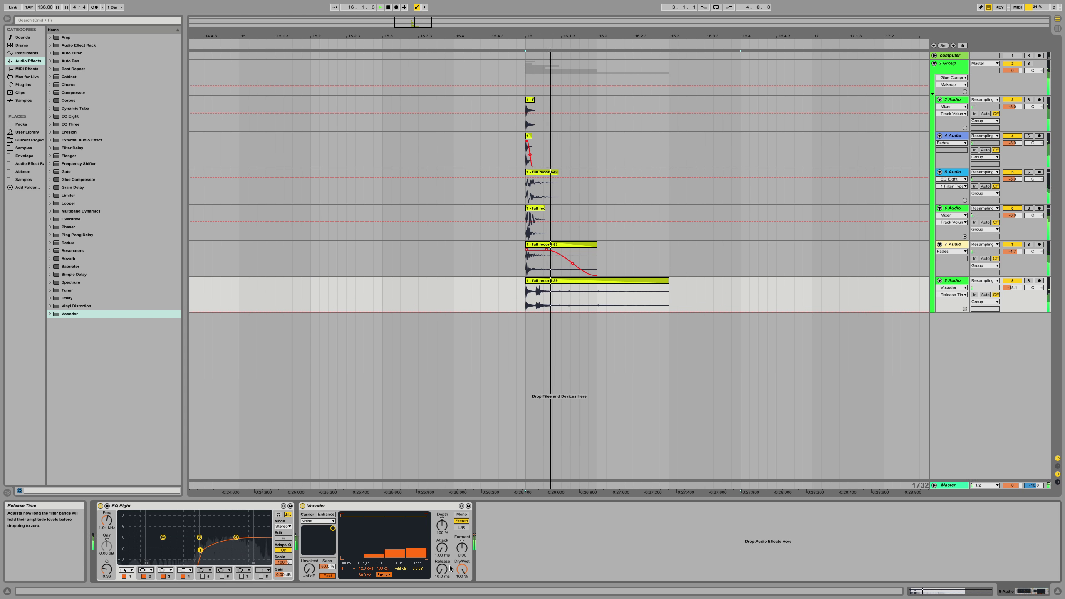
# Raise the layer Vocoder's upper filter limit and increase its number of bands.
pyautogui.moveTo(367, 570); pyautogui.dragTo(348, 554)
pyautogui.click(350, 568)
pyautogui.moveTo(350, 567); pyautogui.dragTo(355, 542)
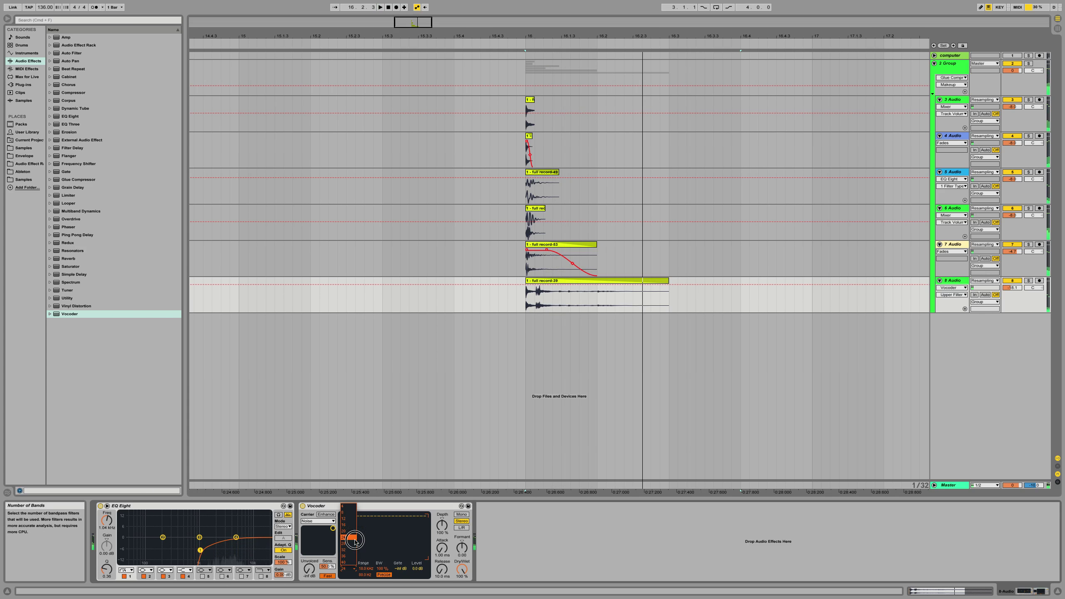
# Shift the layer Vocoder's formant to about 12 while auditioning the layered hit.
pyautogui.press('space')
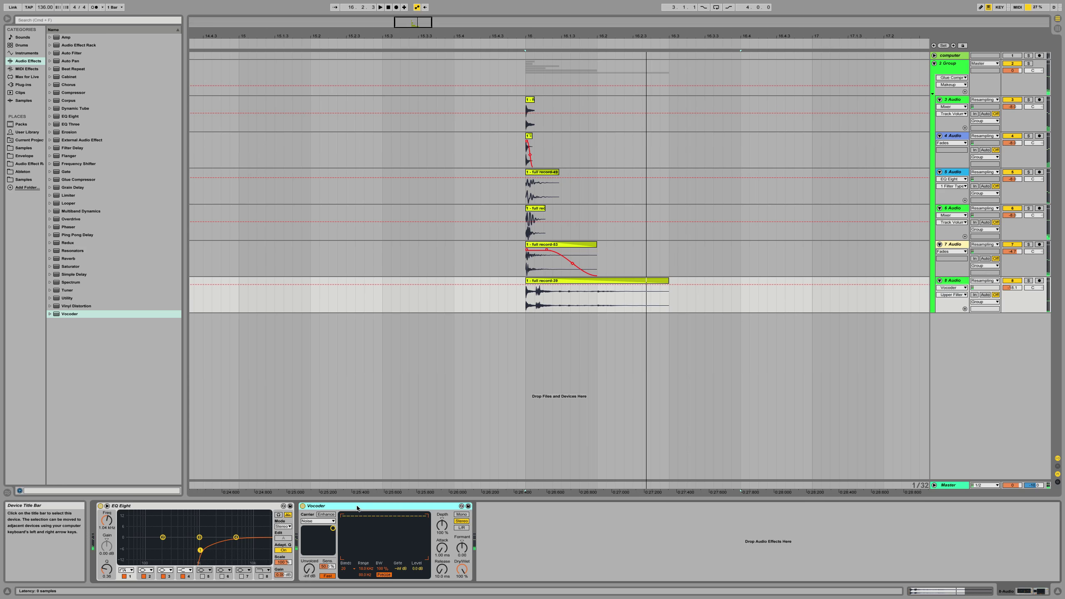
pyautogui.press('space')
pyautogui.moveTo(462, 548); pyautogui.dragTo(464, 552)
pyautogui.press('space')
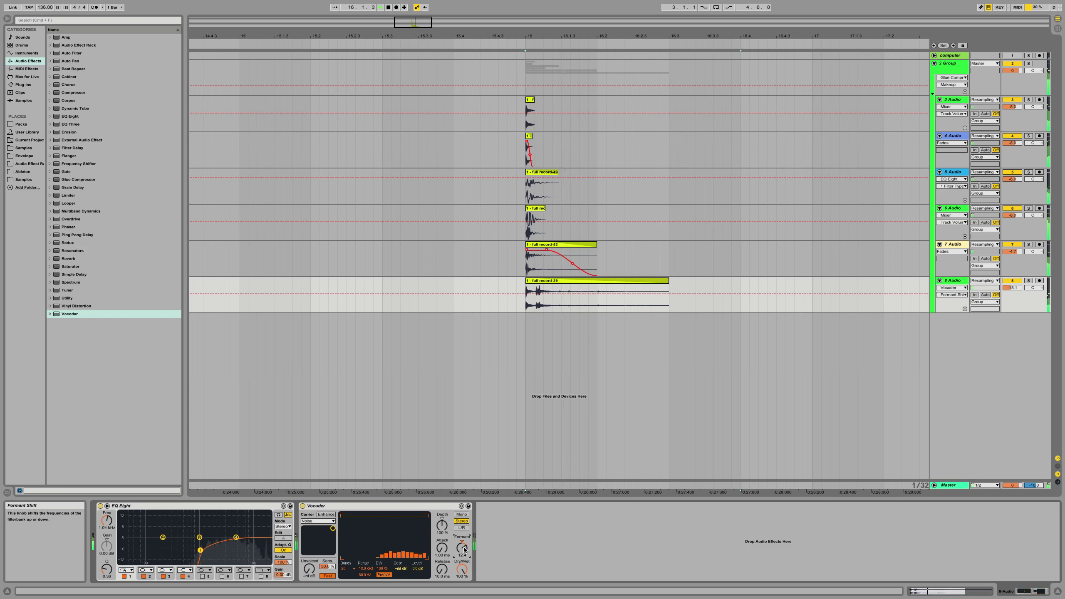
pyautogui.press('space')
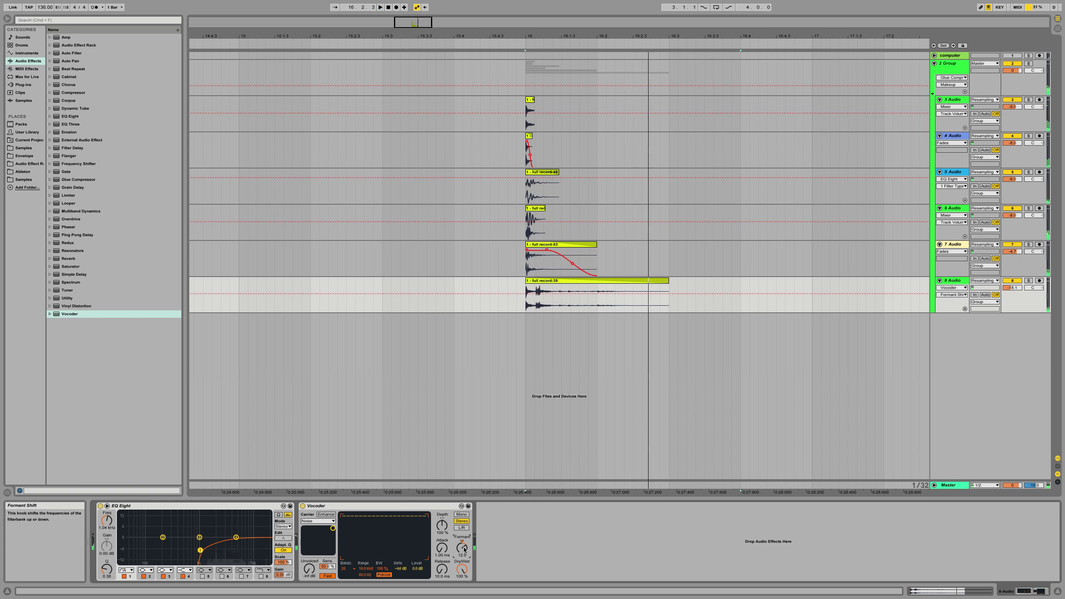
pyautogui.press('space')
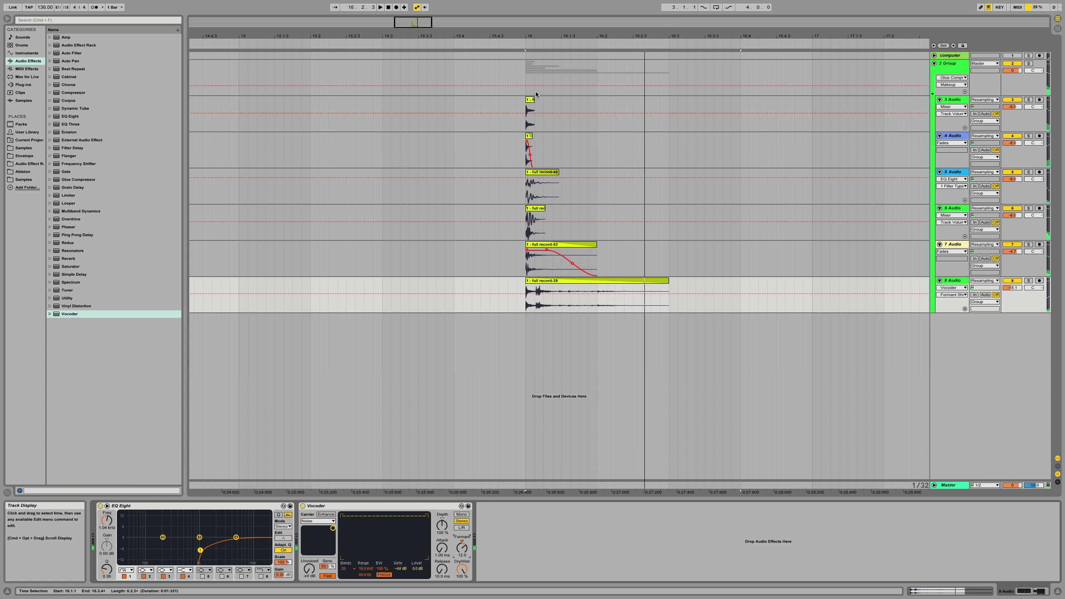
# Try an Amp before the group's Limiter and move it to the start of the group's device chain.
pyautogui.click(726, 83)
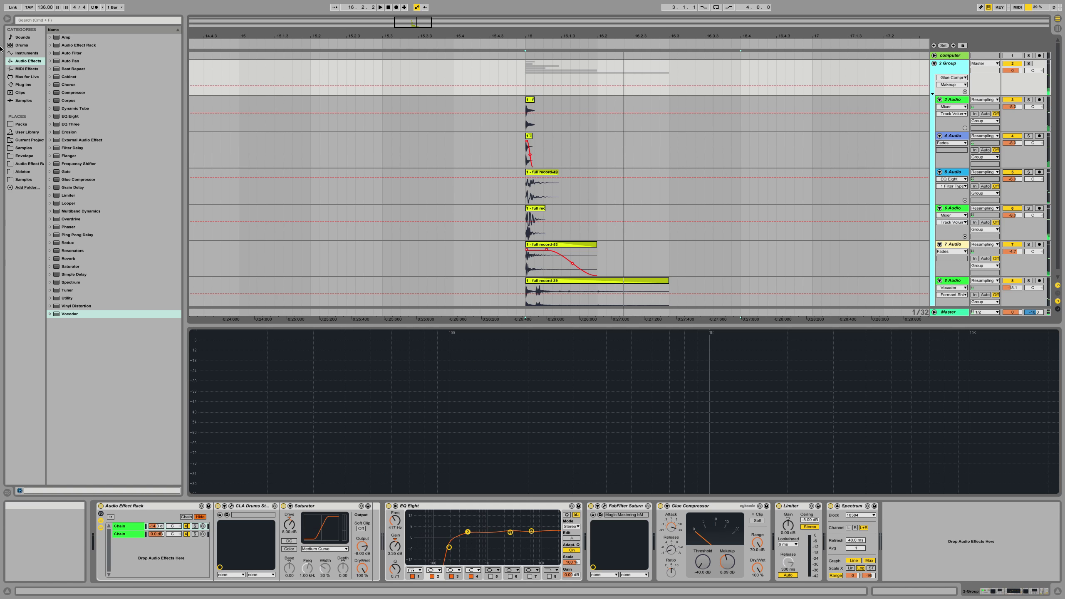
pyautogui.click(76, 38)
pyautogui.moveTo(705, 505); pyautogui.dragTo(776, 507)
pyautogui.moveTo(845, 509); pyautogui.dragTo(142, 543)
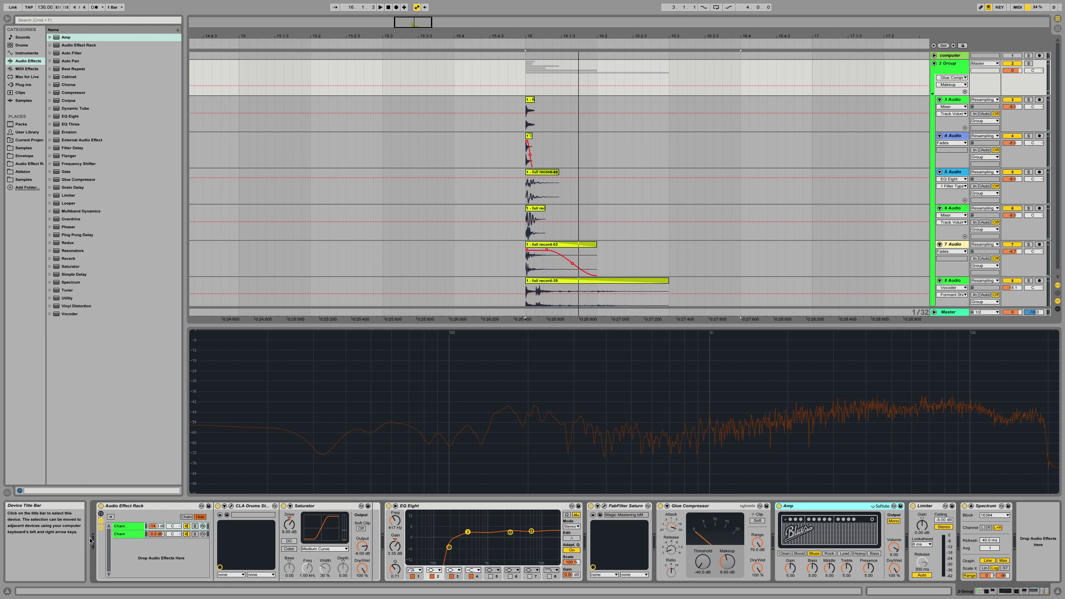
pyautogui.moveTo(808, 512); pyautogui.dragTo(102, 545)
# Try the group's Amp with different dry/wet amounts and the Clean model, and delete it.
pyautogui.moveTo(216, 567); pyautogui.dragTo(217, 571)
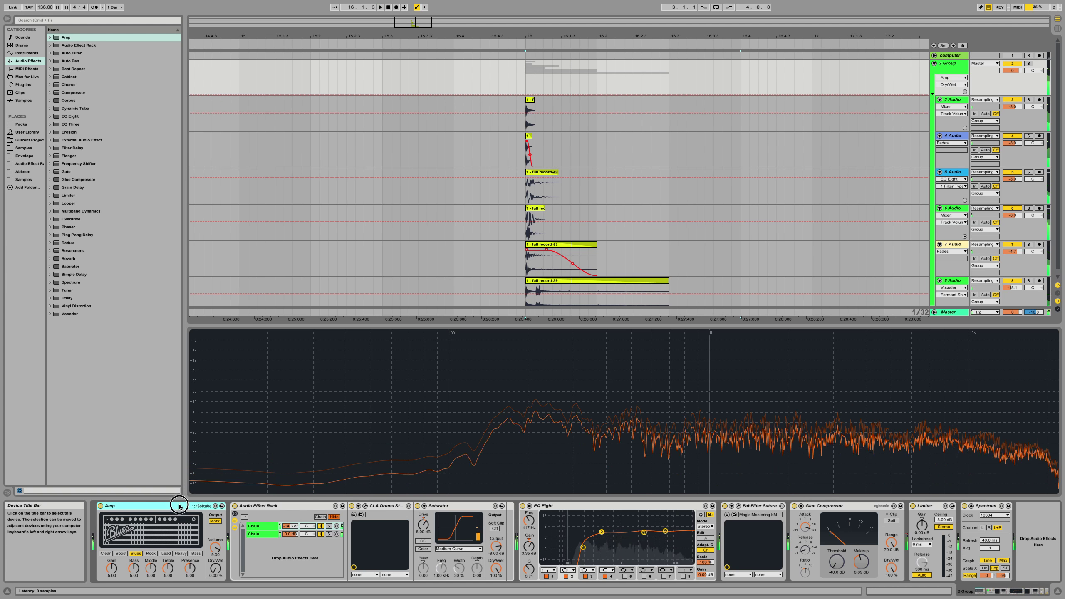
pyautogui.click(220, 574)
pyautogui.moveTo(220, 574); pyautogui.dragTo(220, 564)
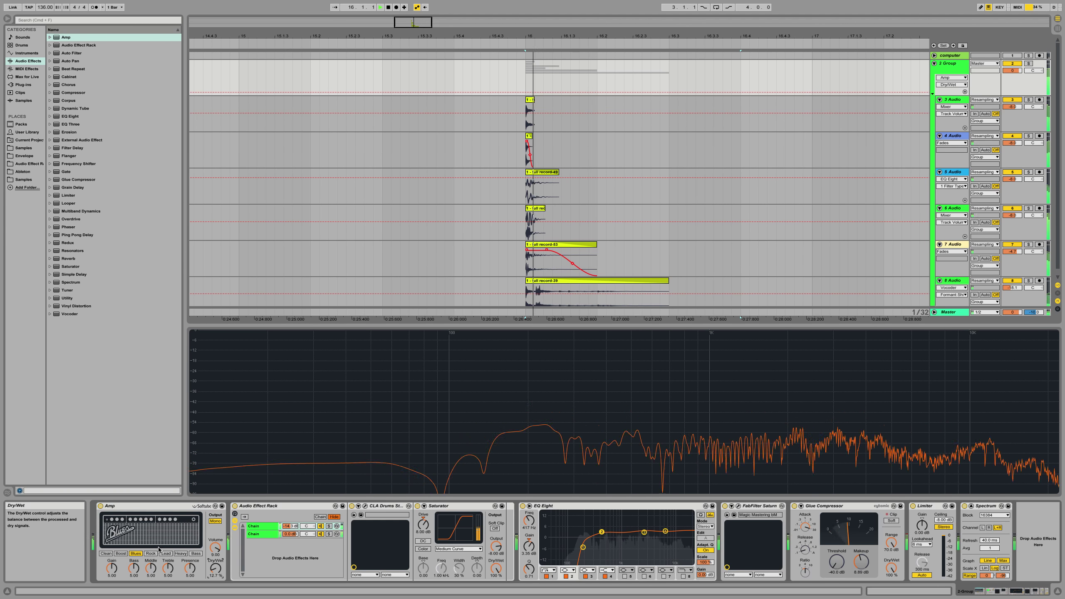
pyautogui.click(106, 554)
pyautogui.moveTo(216, 568)
pyautogui.mouseDown()
pyautogui.moveTo(215, 553)
pyautogui.moveTo(216, 576)
pyautogui.mouseUp()
pyautogui.click(160, 510)
pyautogui.press('Delete')
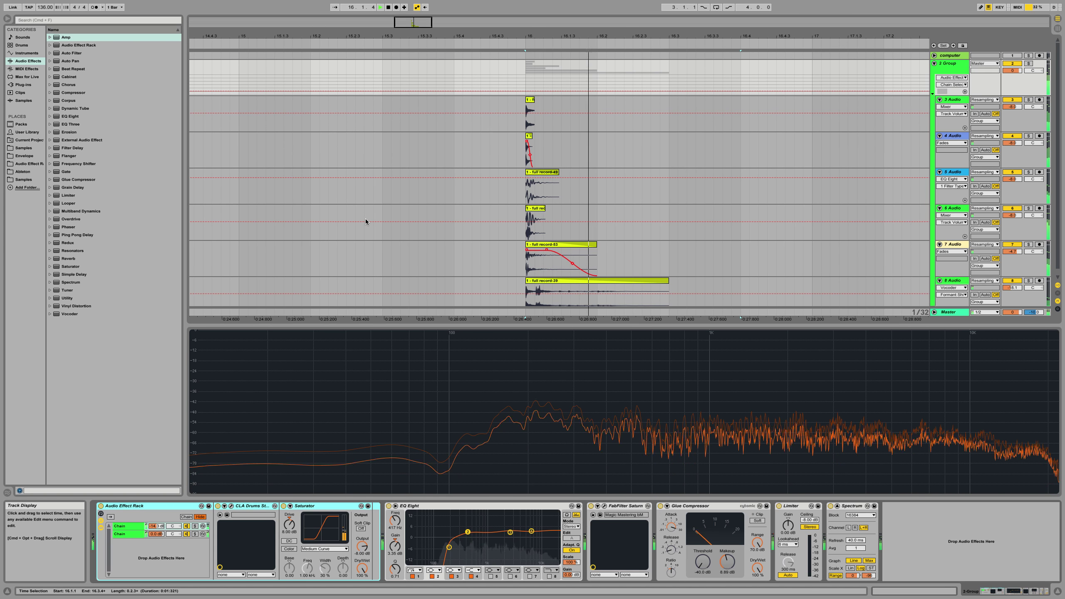
# Insert Vocoder before the group's Limiter, group it into an effect rack and attenuate its lower bands in a rising slope.
pyautogui.moveTo(69, 314); pyautogui.dragTo(743, 543)
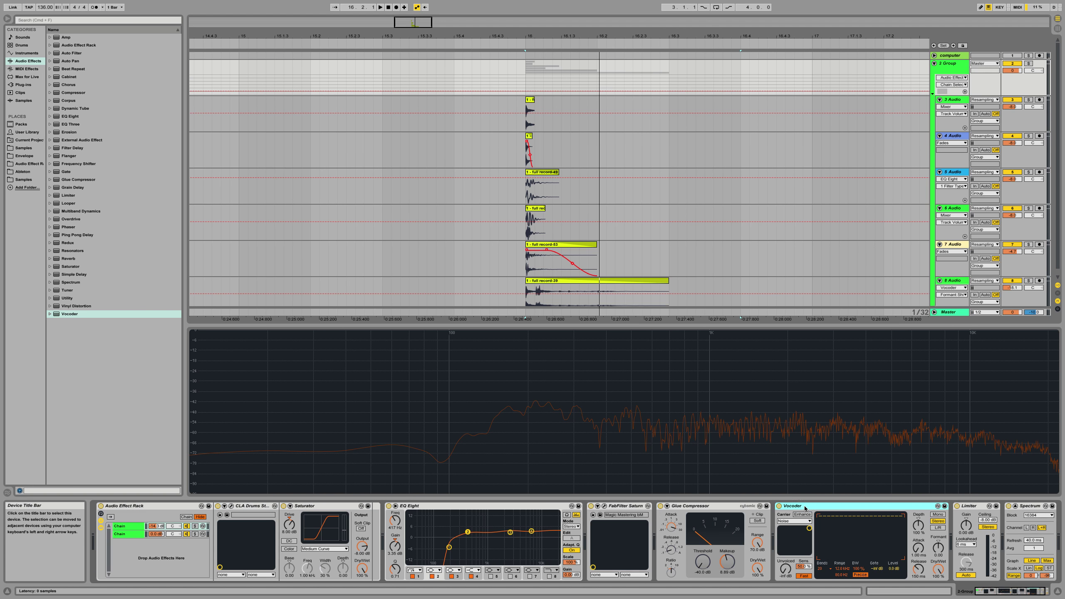
pyautogui.press('super+g')
pyautogui.click(779, 521)
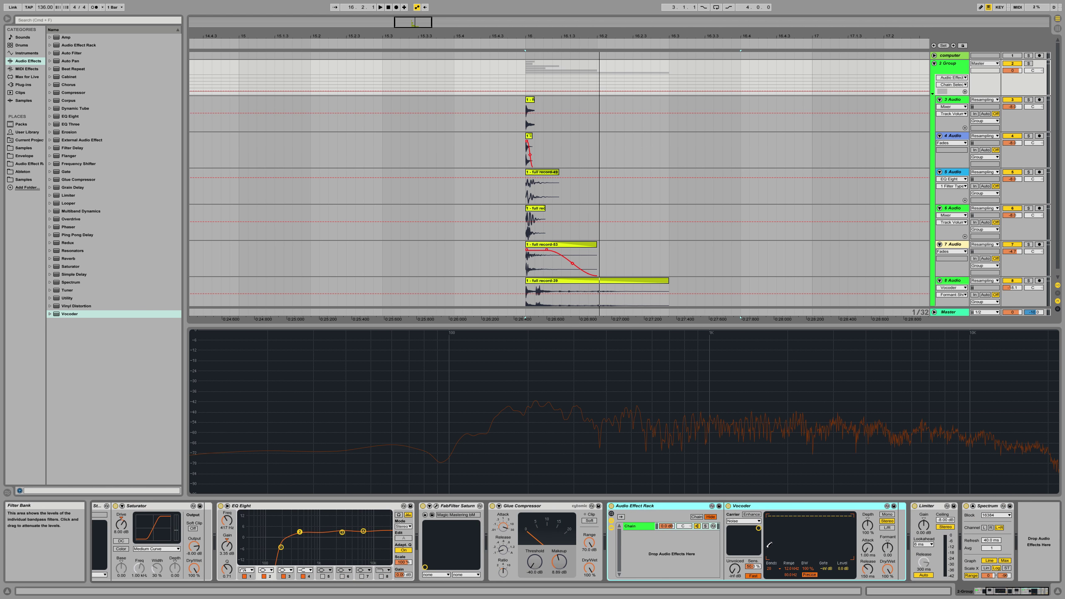
pyautogui.press('space')
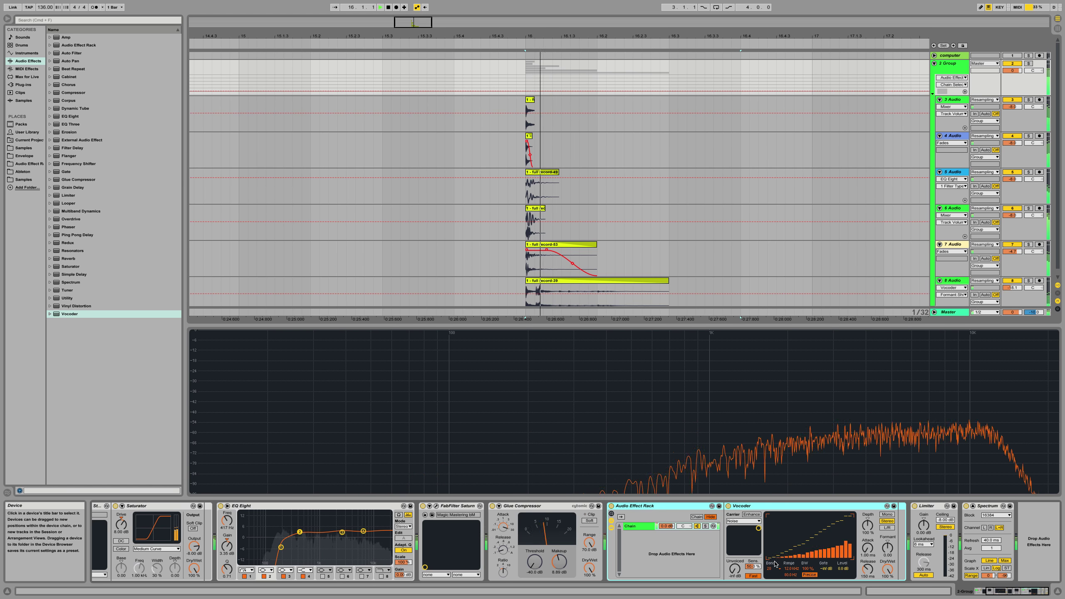
pyautogui.press('space')
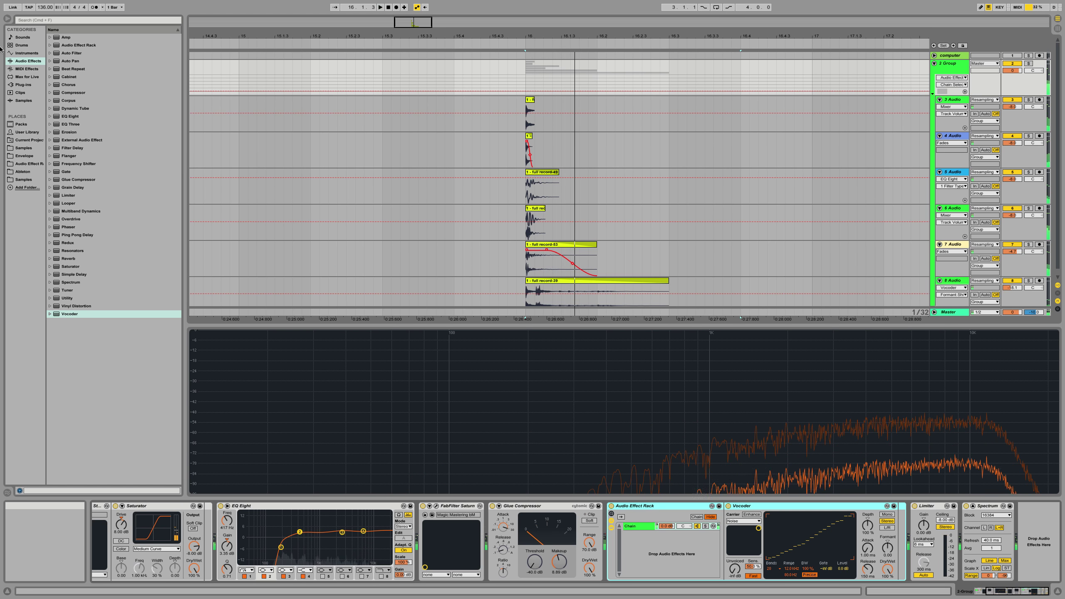
# Add EQ Eight after the rack's Vocoder with a high-pass at about 2.16 kHz and a low-pass above it.
pyautogui.moveTo(68, 115); pyautogui.dragTo(728, 579)
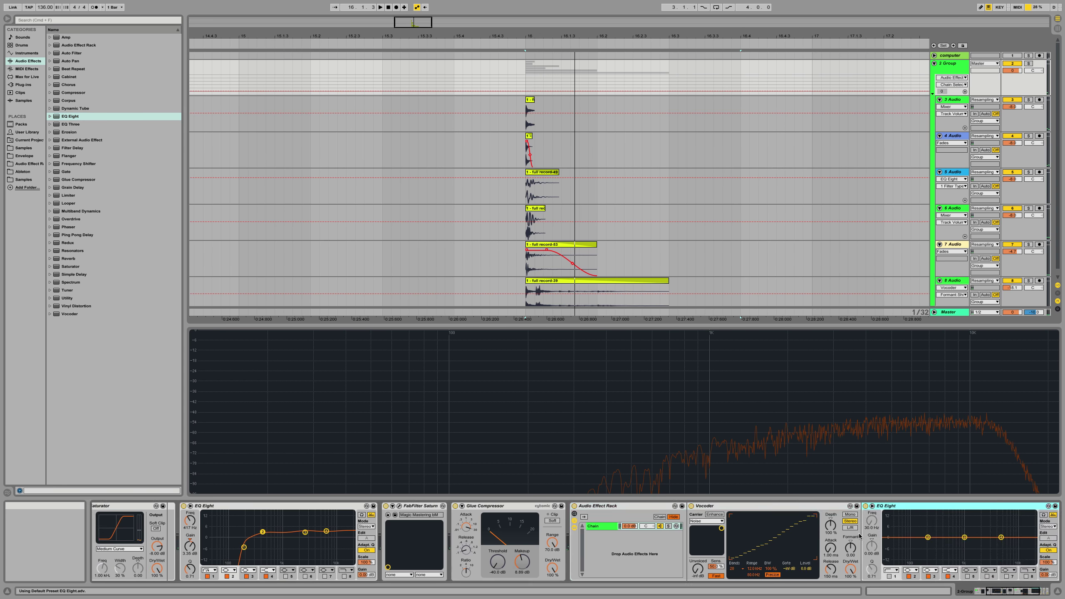
pyautogui.click(728, 576)
pyautogui.moveTo(723, 544); pyautogui.dragTo(817, 546)
pyautogui.press('space')
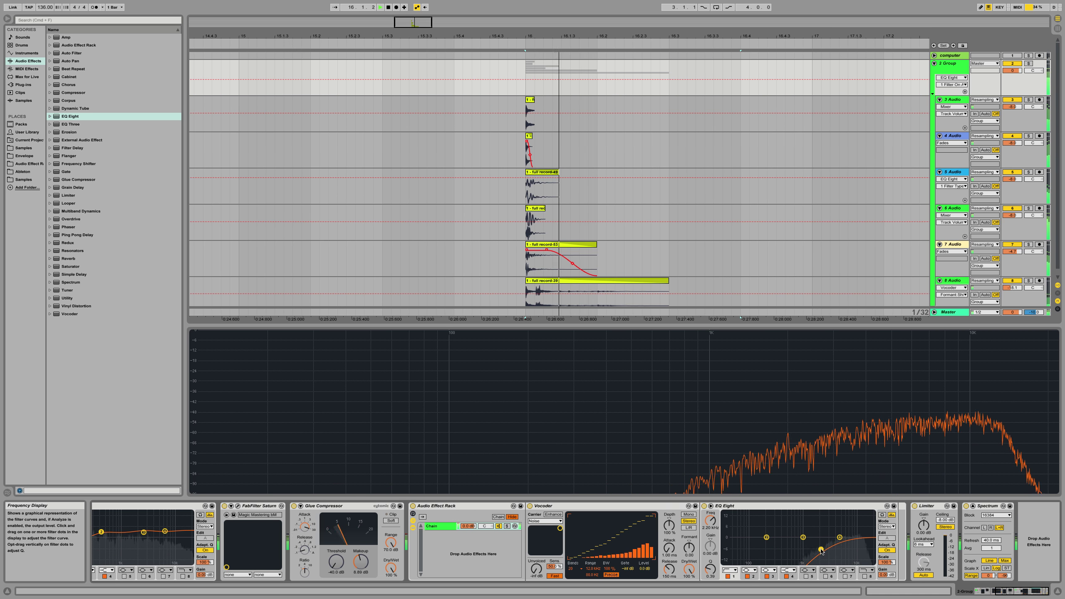
pyautogui.press('space')
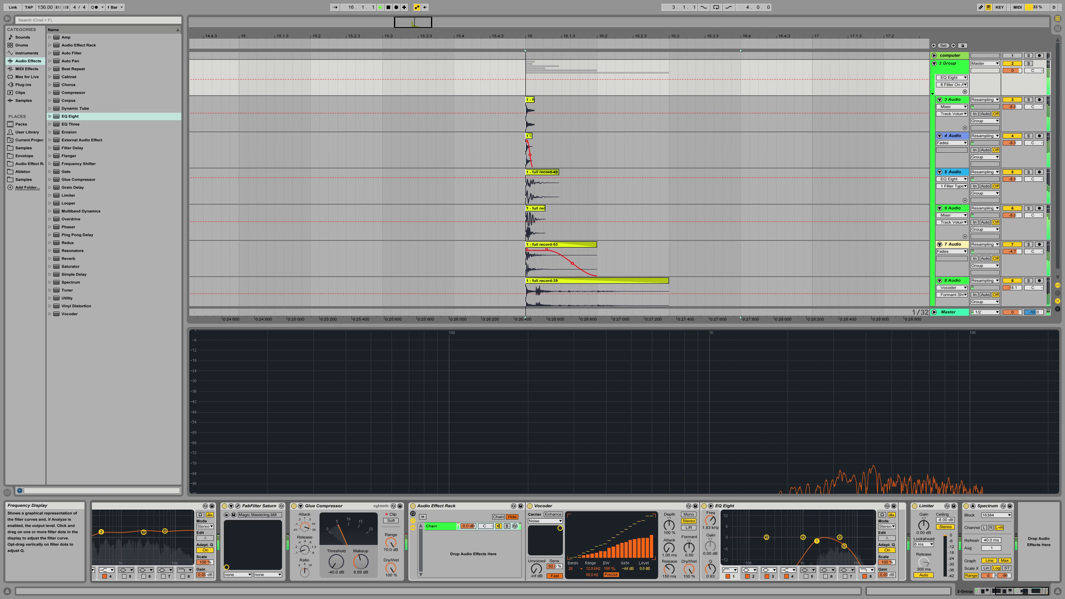
pyautogui.press('space')
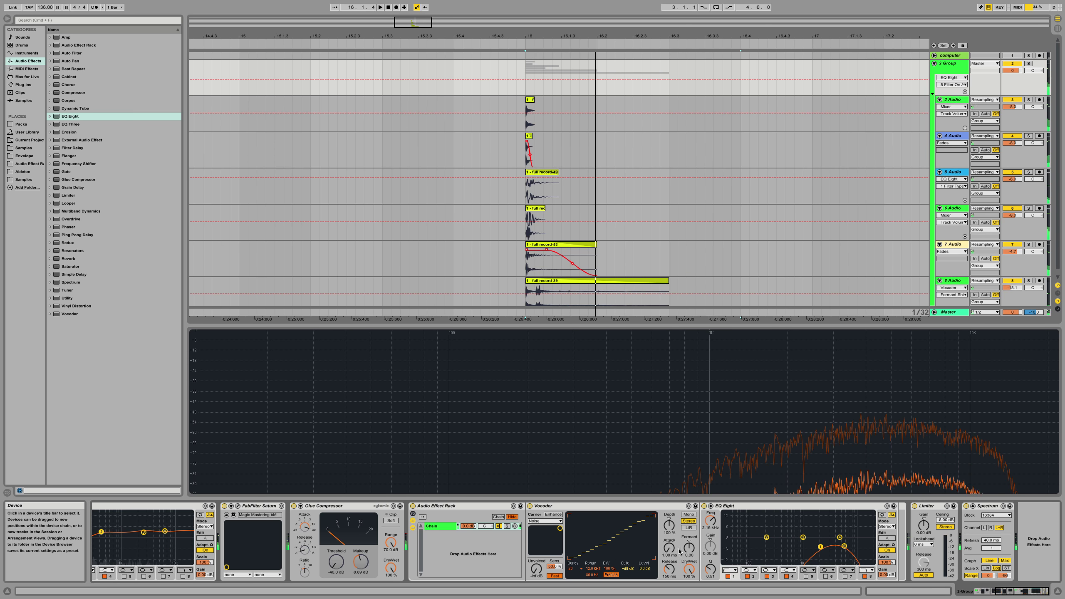
# Reduce the rack Vocoder's depth to about 71% and its release to 10 ms while auditioning.
pyautogui.press('space')
pyautogui.moveTo(669, 525); pyautogui.dragTo(669, 514)
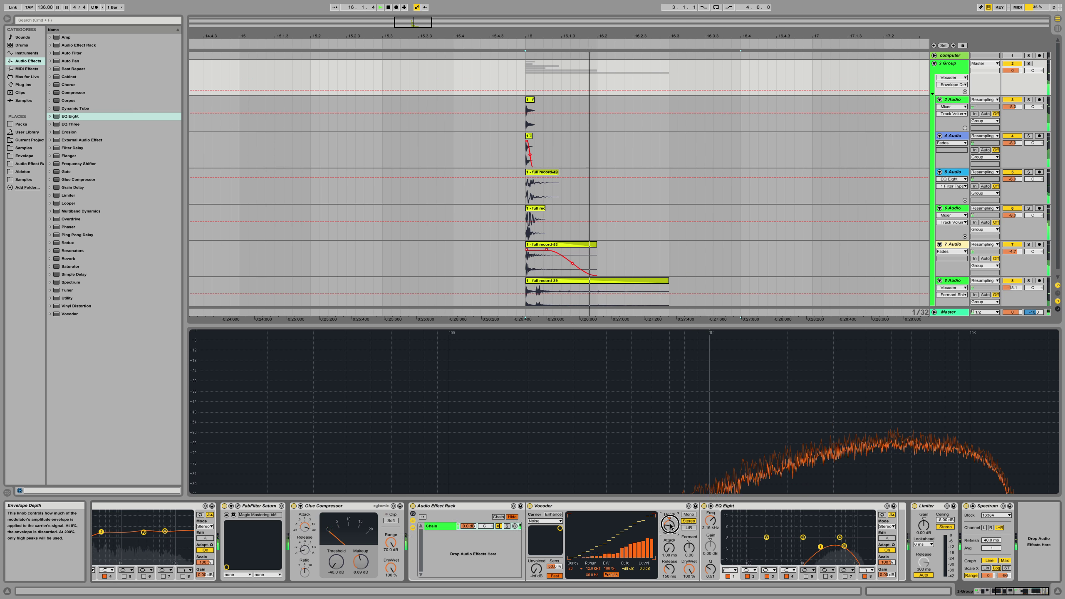
pyautogui.press('space')
pyautogui.moveTo(670, 564); pyautogui.dragTo(672, 569)
pyautogui.press('space')
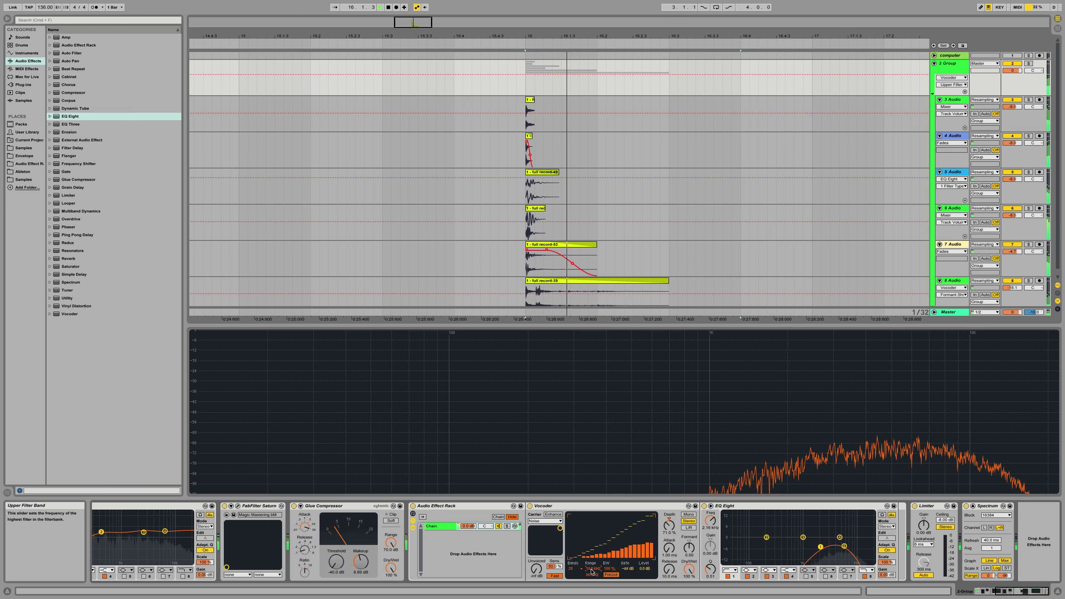
# Raise the rack Vocoder's upper filter limit and lengthen its release while auditioning the hit.
pyautogui.press('space')
pyautogui.moveTo(590, 568); pyautogui.dragTo(593, 561)
pyautogui.press('space')
pyautogui.moveTo(669, 571); pyautogui.dragTo(669, 565)
pyautogui.press('space')
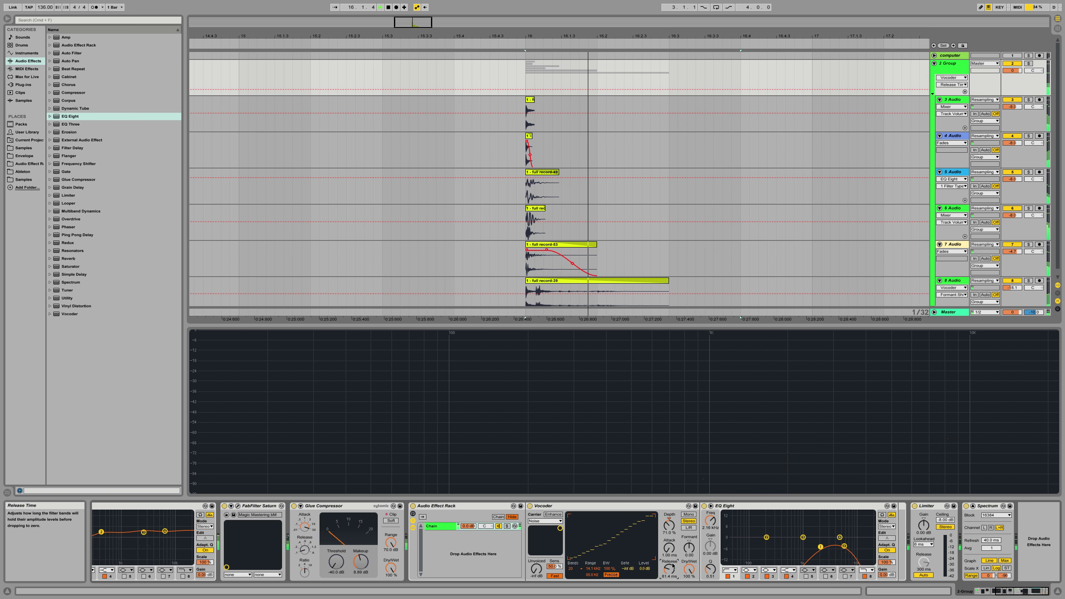
# Lower the rack Vocoder's envelope depth and audition the hit.
pyautogui.moveTo(674, 526); pyautogui.dragTo(670, 535)
pyautogui.press('space')
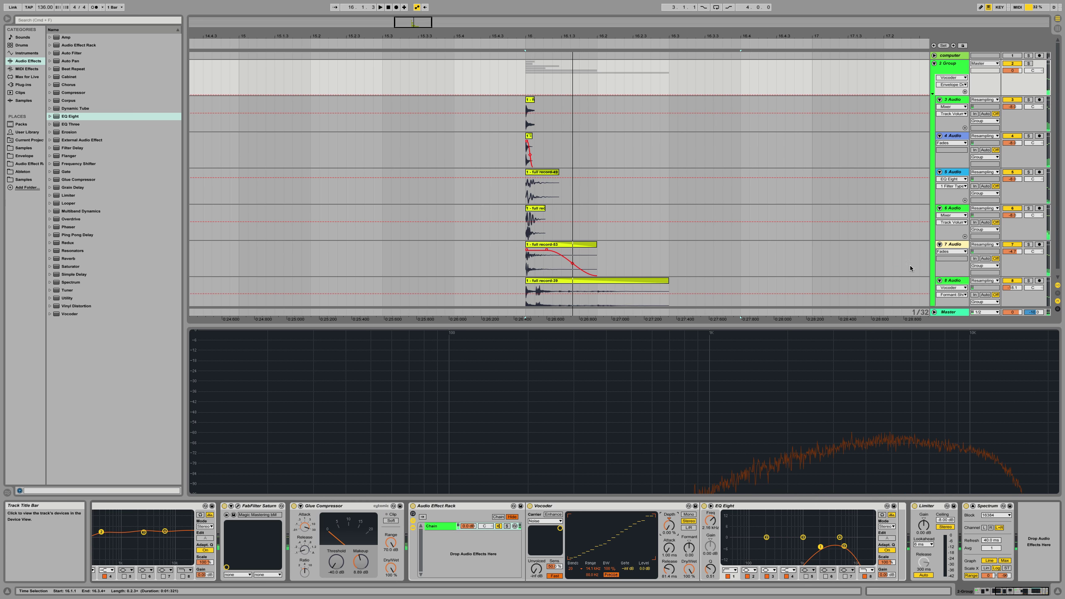
# Move the long full record-39 track out of 2-Group to below it, routed to the Master, and play the result.
pyautogui.scroll(-1, 916, 252)
pyautogui.moveTo(949, 275); pyautogui.dragTo(951, 313)
pyautogui.press('space')
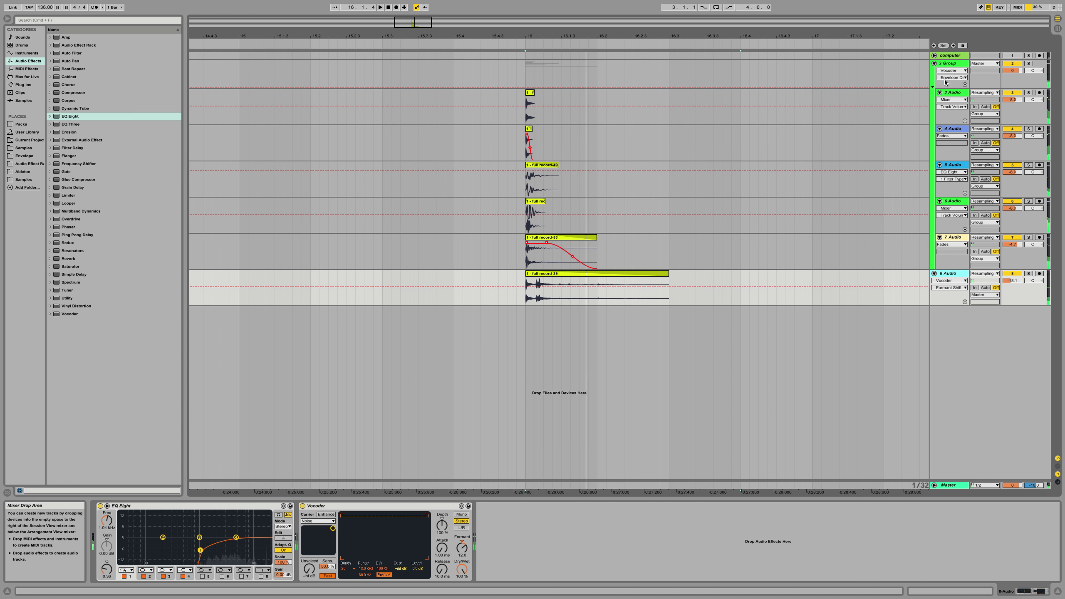
# Adjust the release time of the group rack's Vocoder while repeatedly auditioning the hit.
pyautogui.click(946, 66)
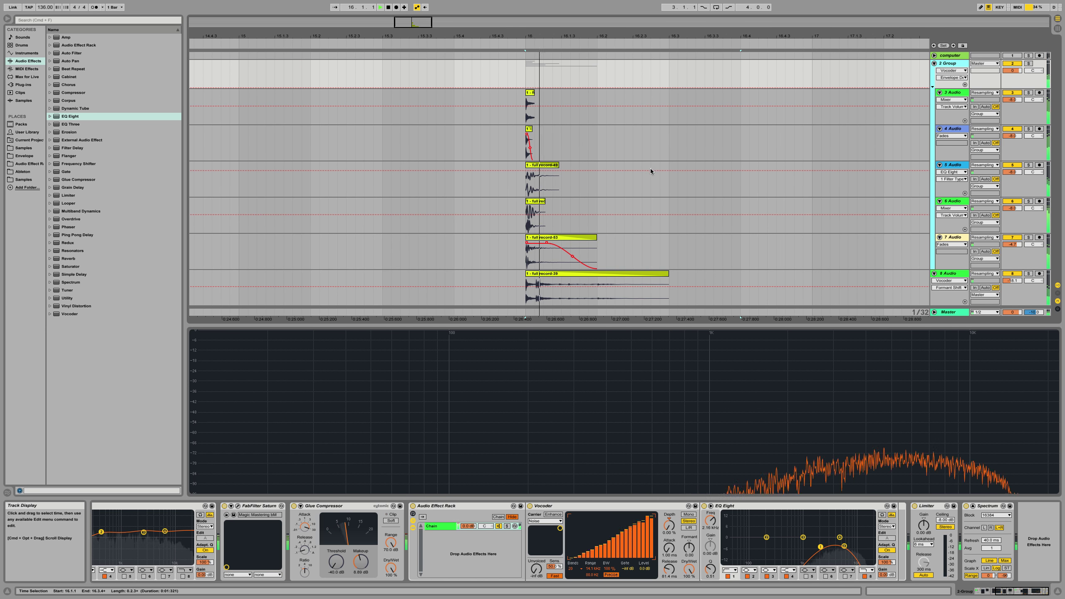
pyautogui.press('space')
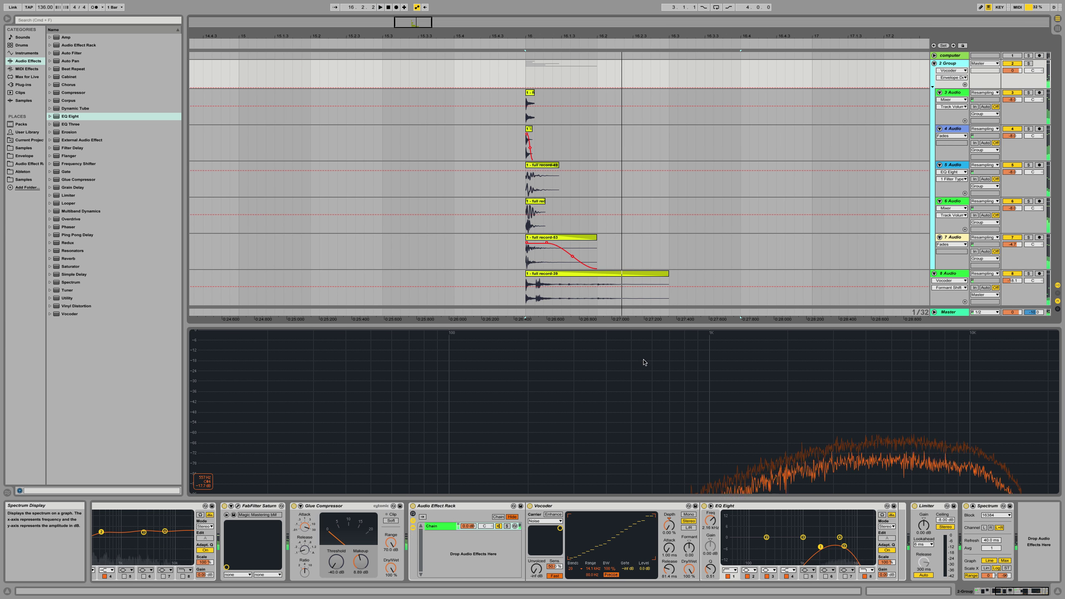
pyautogui.press('space')
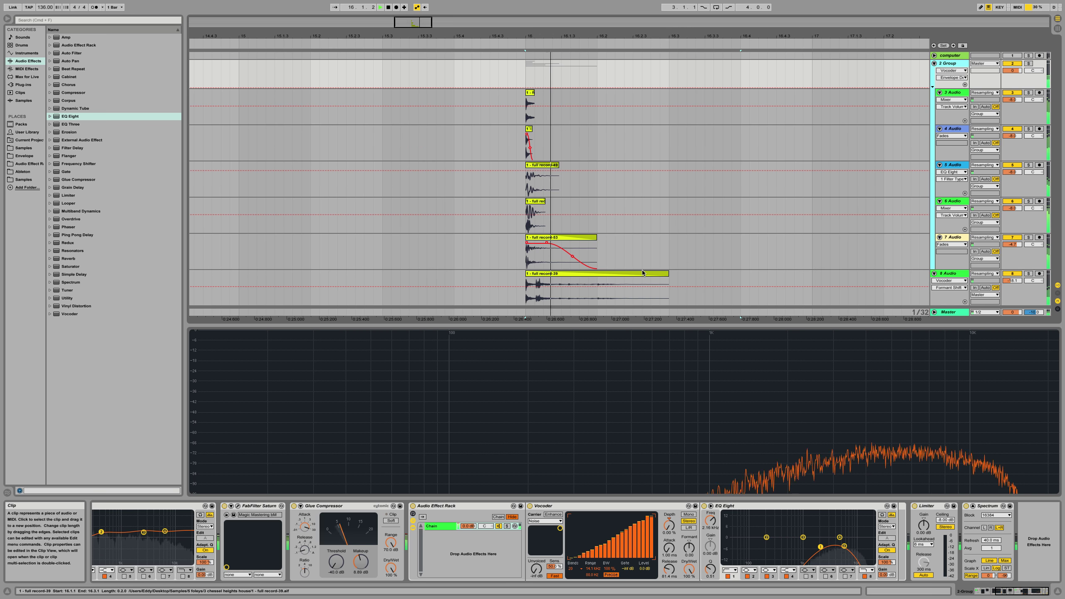
pyautogui.press('space')
pyautogui.press('space')
pyautogui.moveTo(669, 576); pyautogui.dragTo(671, 571)
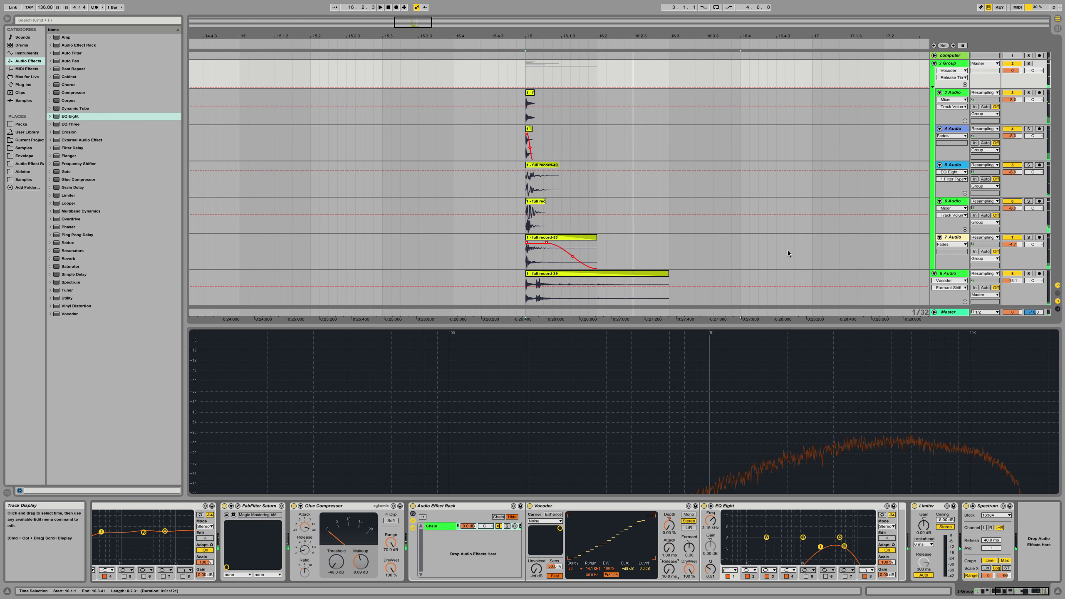
pyautogui.click(956, 64)
pyautogui.press('space')
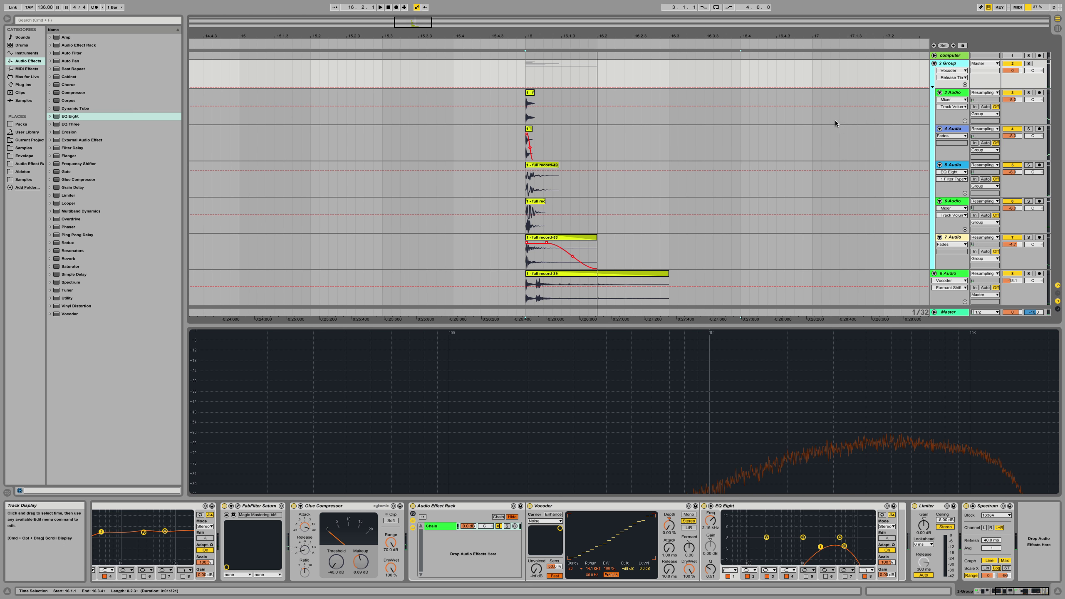
# Insert a new audio track, set its input to 2-Group, arm it and record the hit from bar 16.
pyautogui.press('super+t')
pyautogui.click(986, 275)
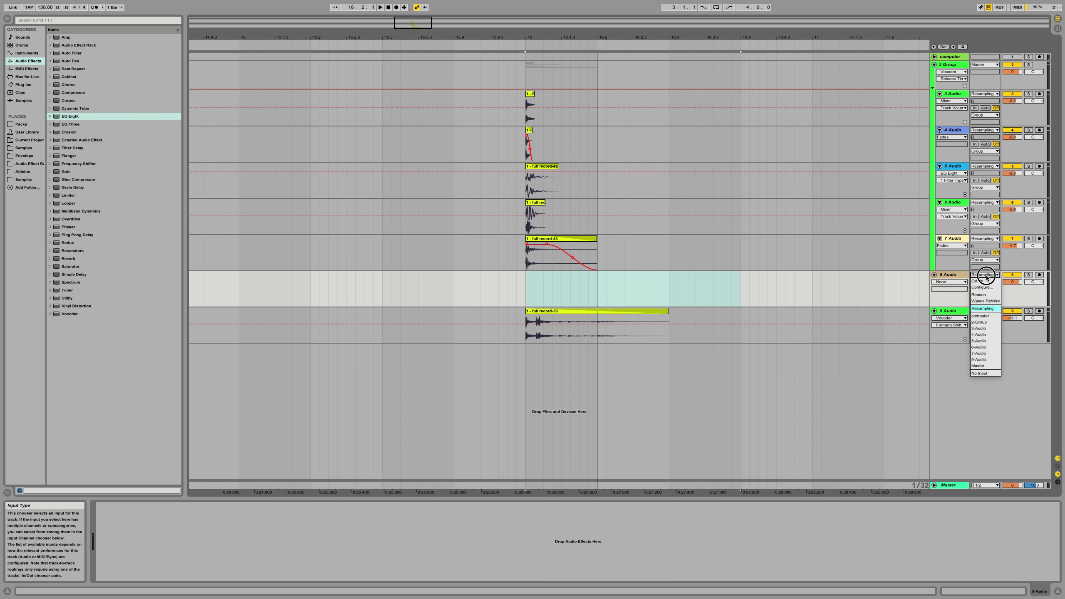
pyautogui.click(988, 322)
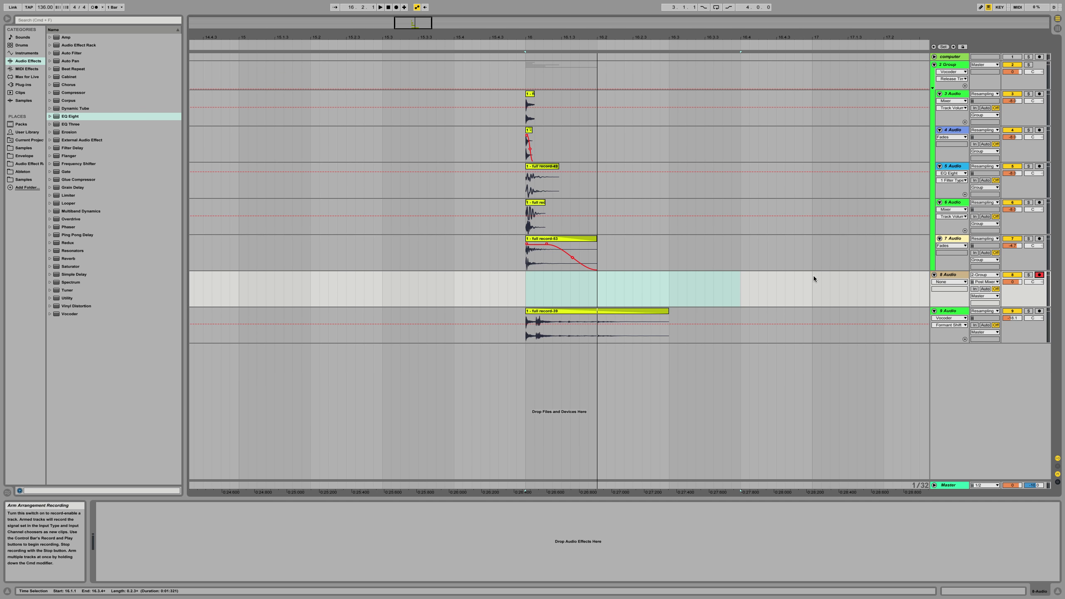
pyautogui.click(397, 7)
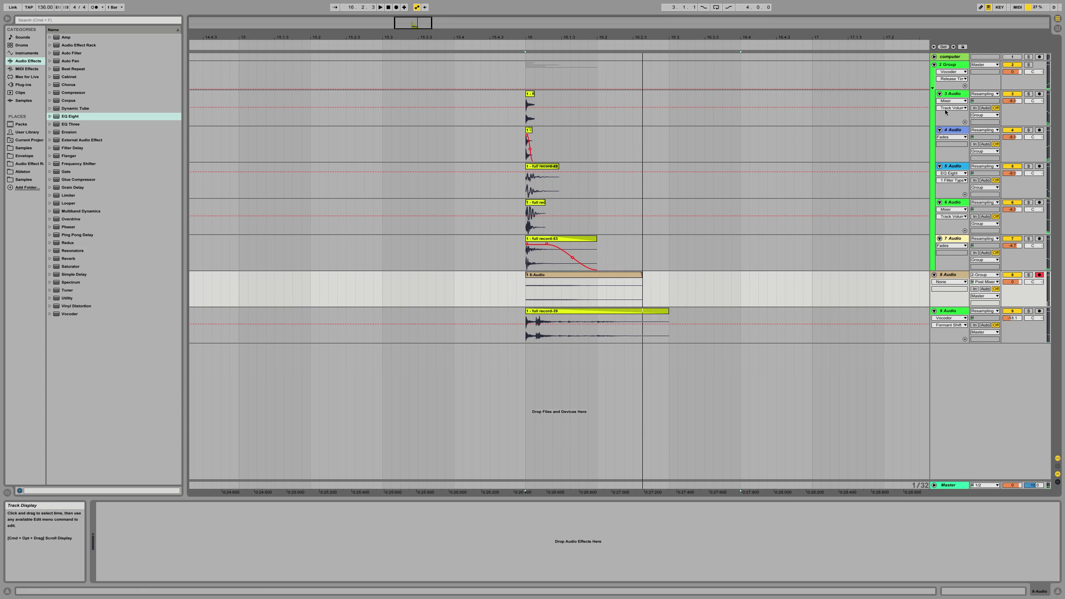
# Deactivate the group's Audio Effect Rack, then trim the recorded 8-Audio clip to about 0.22 s and give it a long fade-out.
pyautogui.click(959, 89)
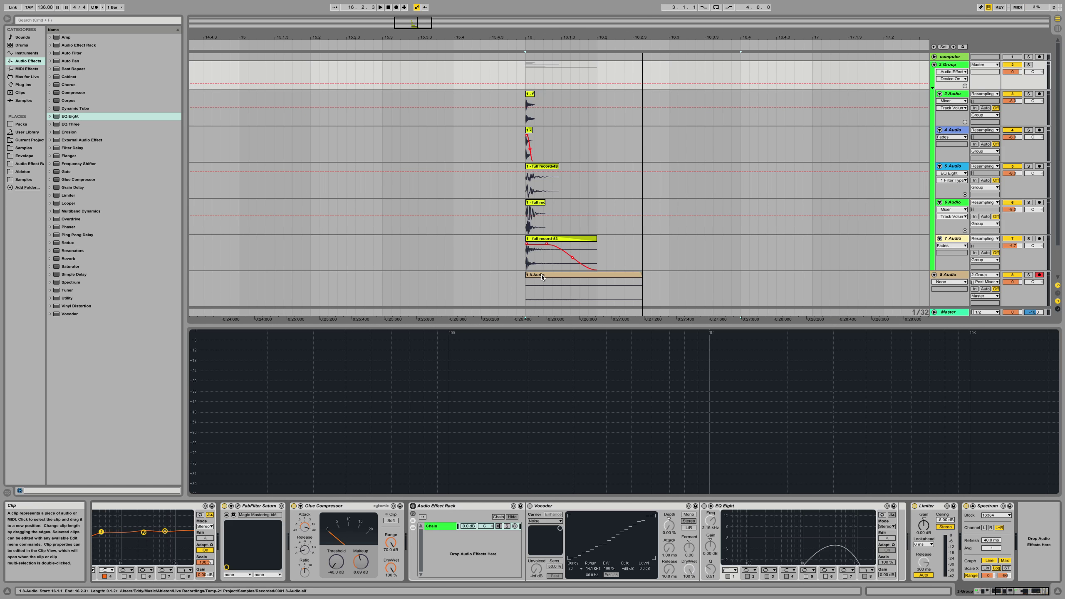
pyautogui.click(582, 276)
pyautogui.moveTo(613, 275); pyautogui.dragTo(562, 278)
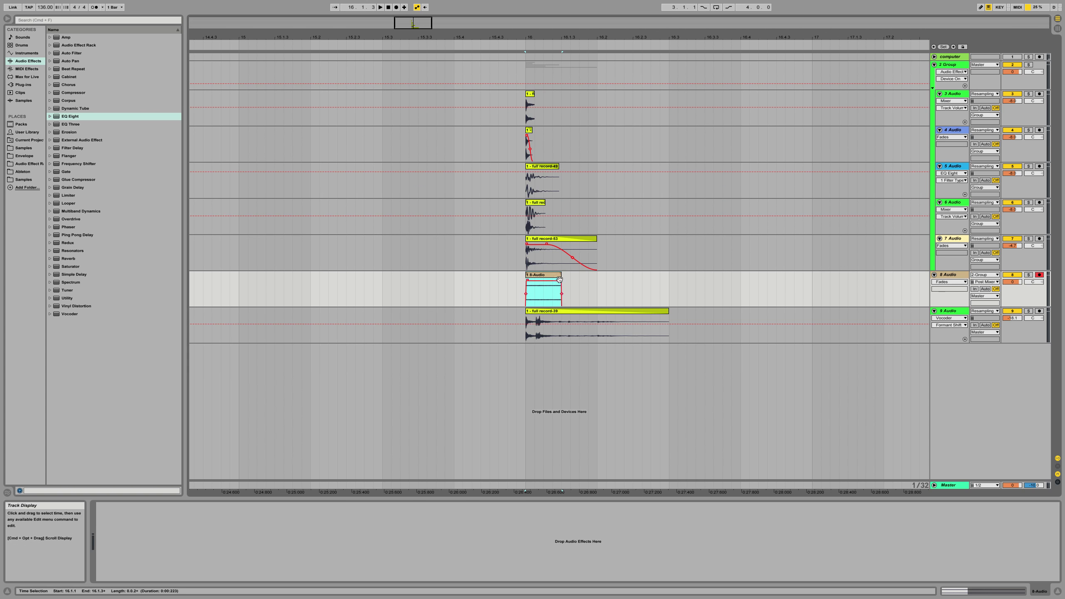
pyautogui.click(534, 281)
pyautogui.press('space')
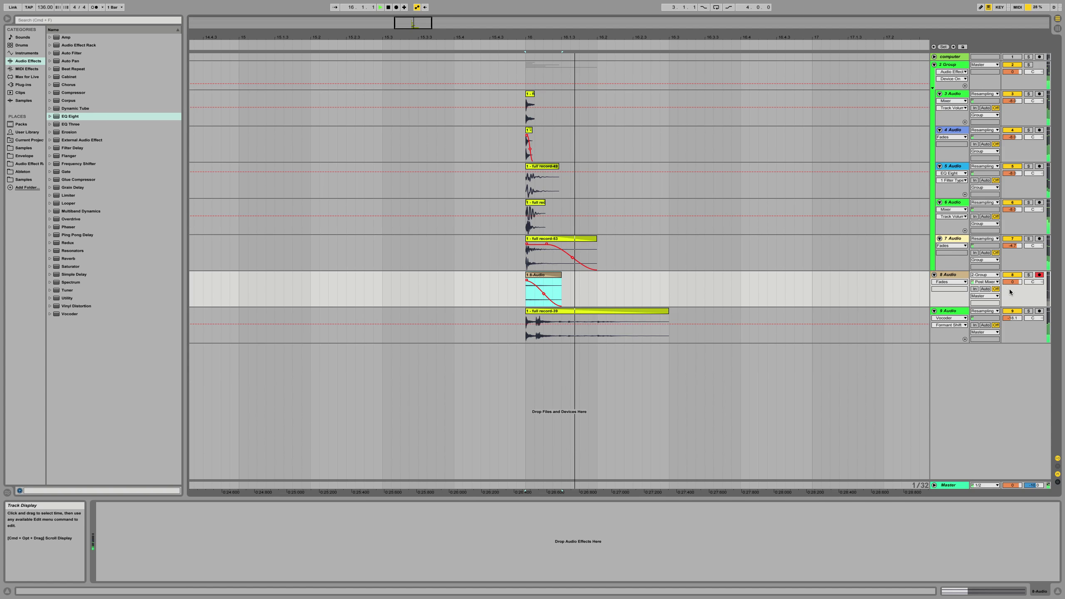
# Compare the hit with and without the recorded layer, then unwarp its clip and transpose it up 12 semitones.
pyautogui.click(1017, 275)
pyautogui.click(1017, 275)
pyautogui.click(546, 278)
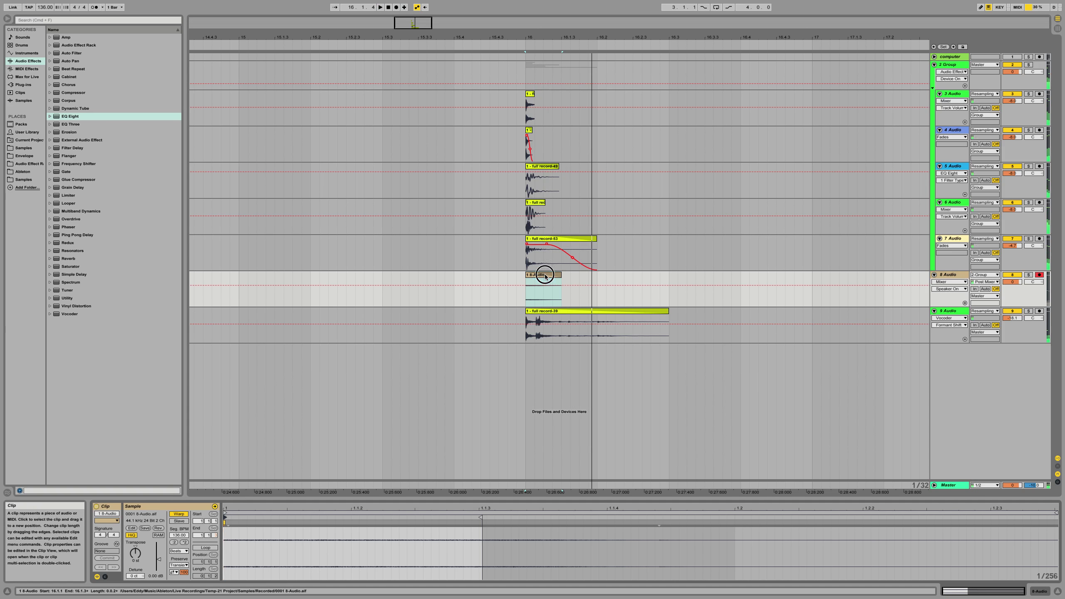
pyautogui.click(178, 514)
pyautogui.moveTo(135, 553); pyautogui.dragTo(135, 530)
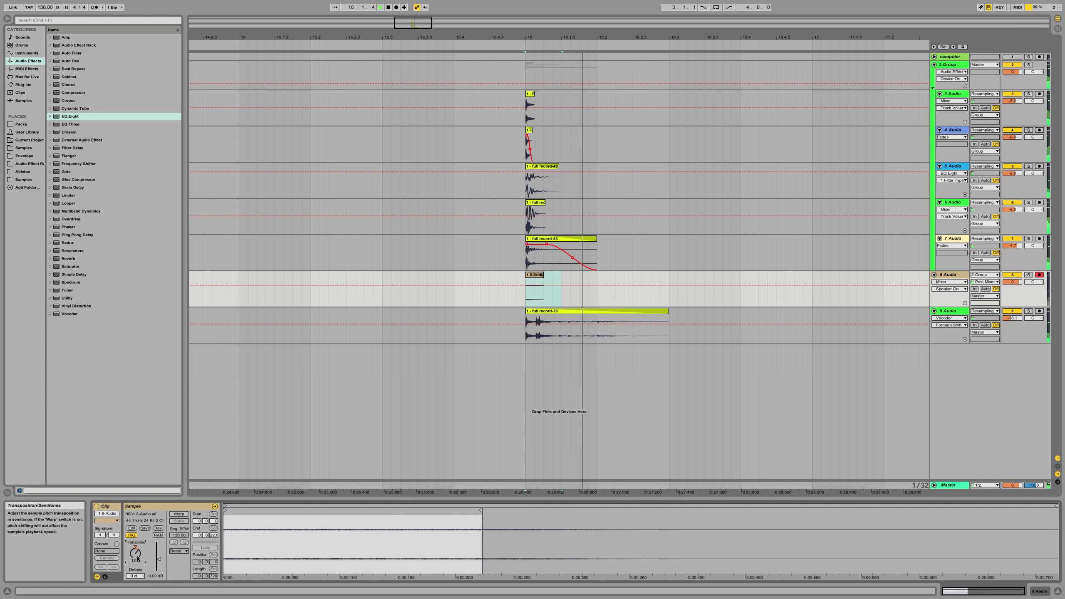
# Extend the transposed 8-Audio clip slightly, reshape its fade-out to start earlier and audition it.
pyautogui.moveTo(544, 275)
pyautogui.mouseDown()
pyautogui.moveTo(578, 272)
pyautogui.moveTo(552, 275)
pyautogui.mouseUp()
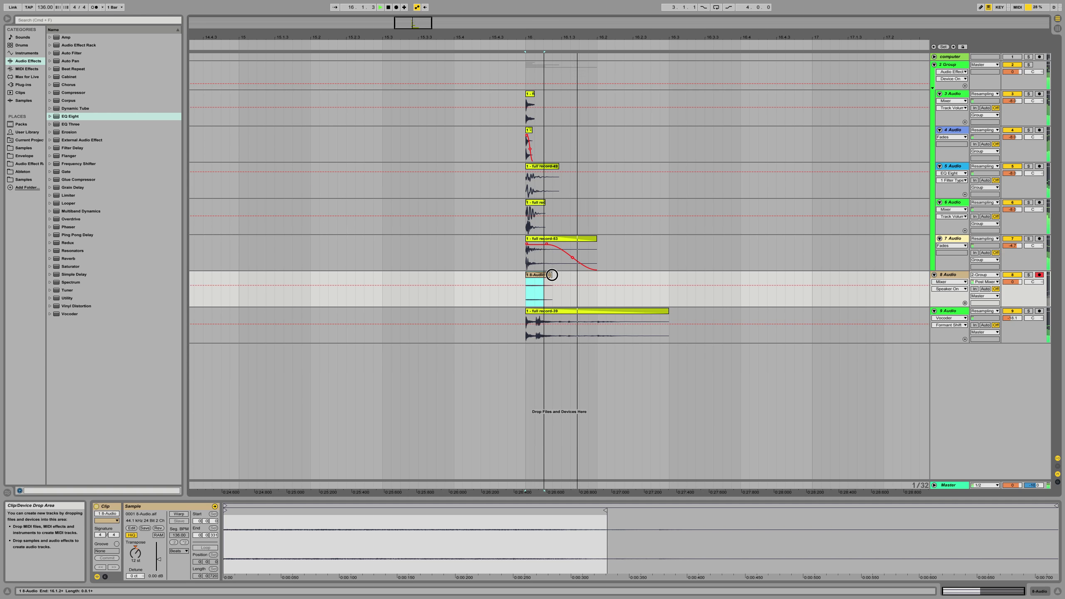
pyautogui.press('space')
pyautogui.press('super+alt+f')
pyautogui.moveTo(536, 280); pyautogui.dragTo(530, 279)
pyautogui.press('space')
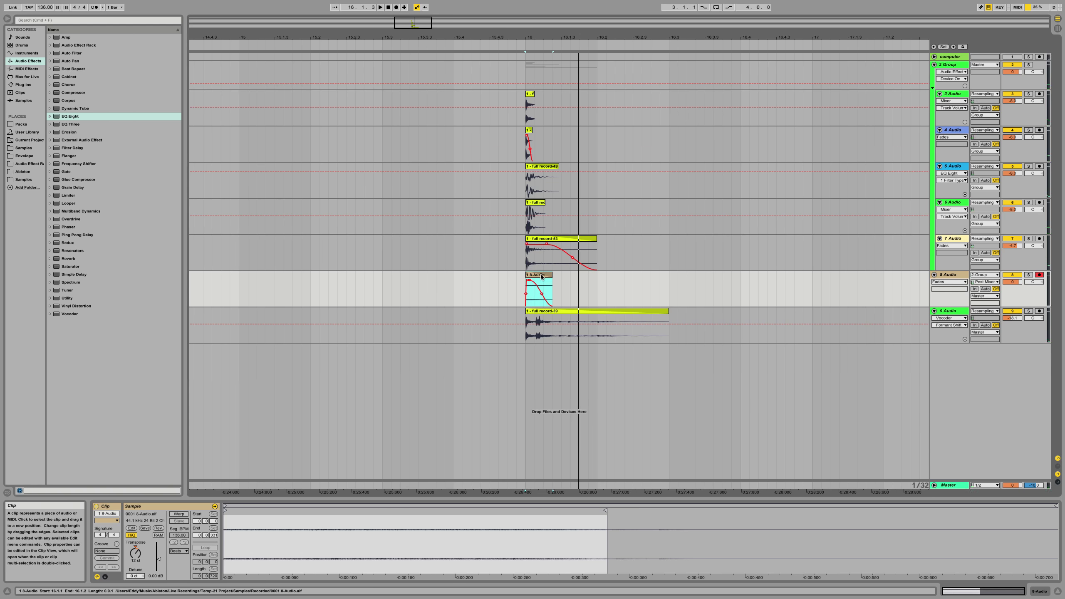
# Move the recorded 8 Audio track into 2-Group, adjust its volume during playback and disarm it.
pyautogui.moveTo(959, 305); pyautogui.dragTo(955, 269)
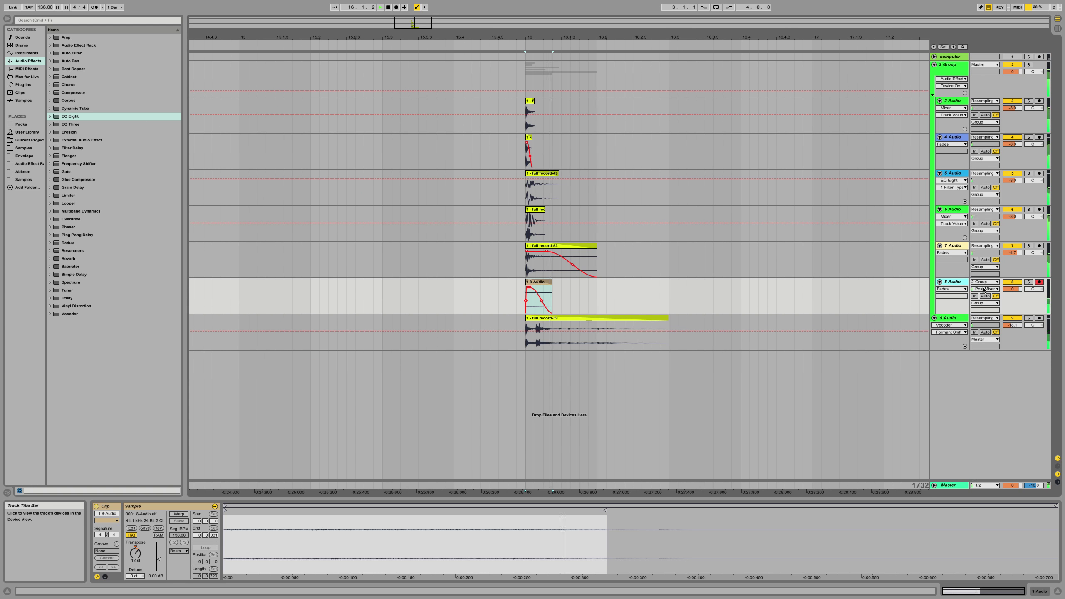
pyautogui.moveTo(1013, 289); pyautogui.dragTo(1019, 289)
pyautogui.press('space')
pyautogui.click(1041, 282)
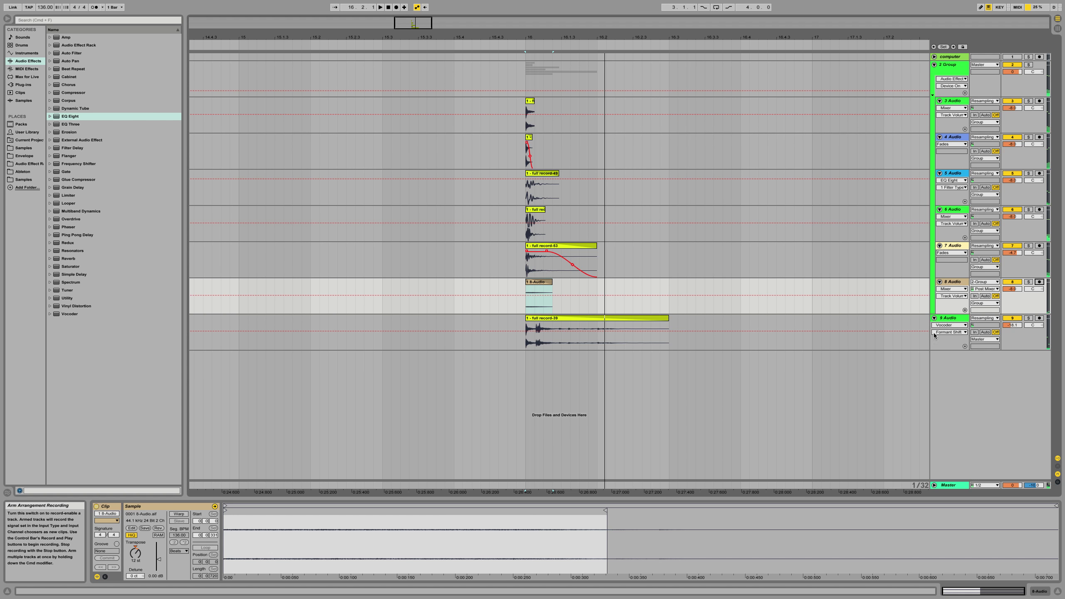
# Adjust the volume of the full record-39 track while auditioning from bar 16.
pyautogui.click(537, 318)
pyautogui.click(527, 347)
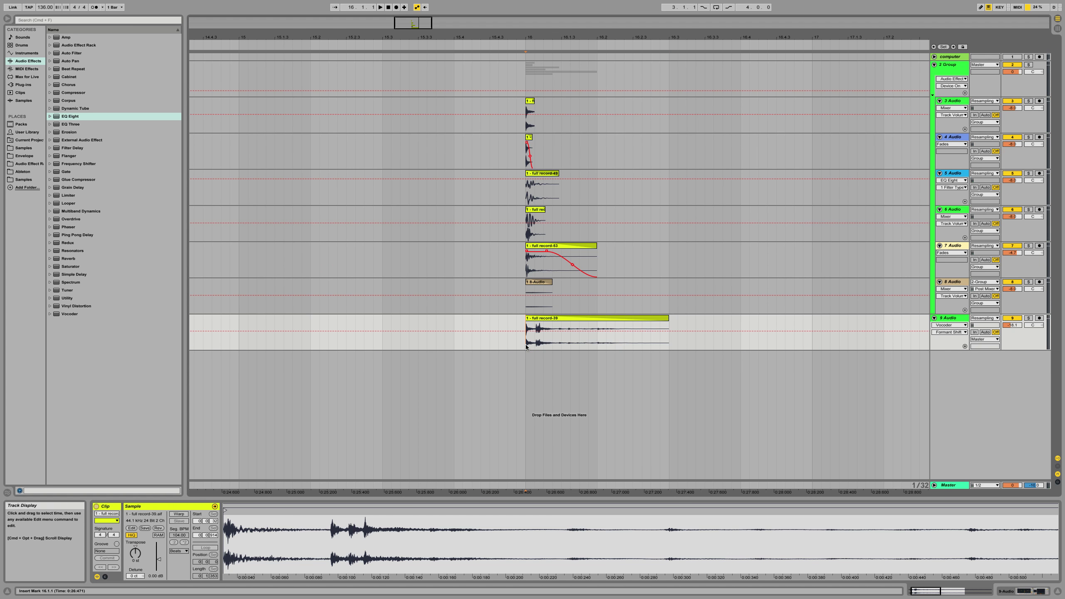
pyautogui.press('space')
pyautogui.moveTo(1013, 326); pyautogui.dragTo(1013, 322)
pyautogui.click(629, 318)
pyautogui.press('space')
# Warp the full record-39 clip keeping its current timing, then change its transient loop mode and shorten its transient envelope.
pyautogui.click(178, 513)
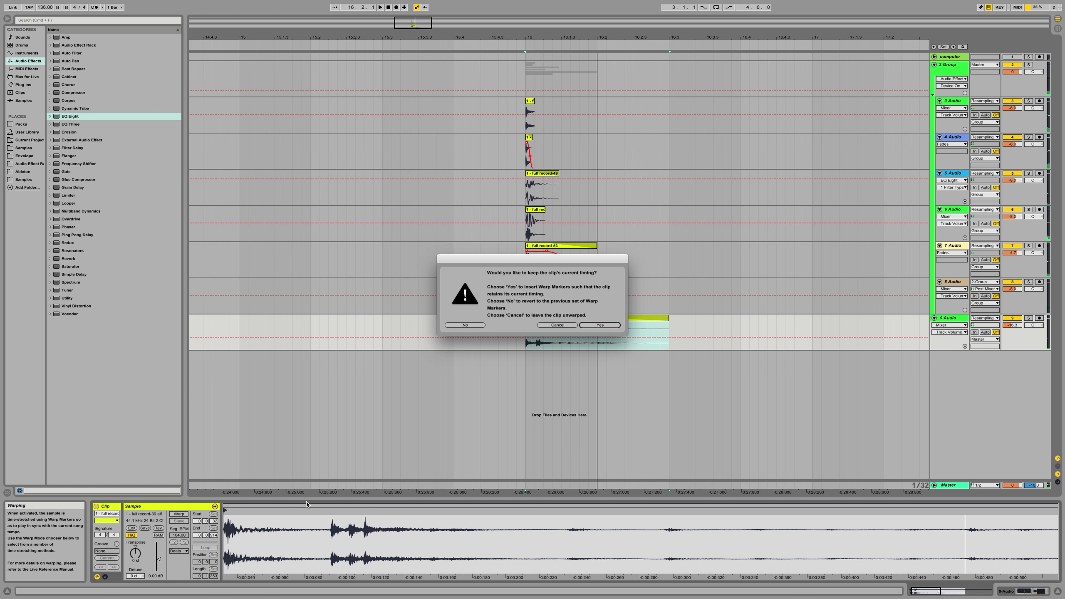
pyautogui.click(591, 326)
pyautogui.moveTo(561, 519); pyautogui.dragTo(560, 503)
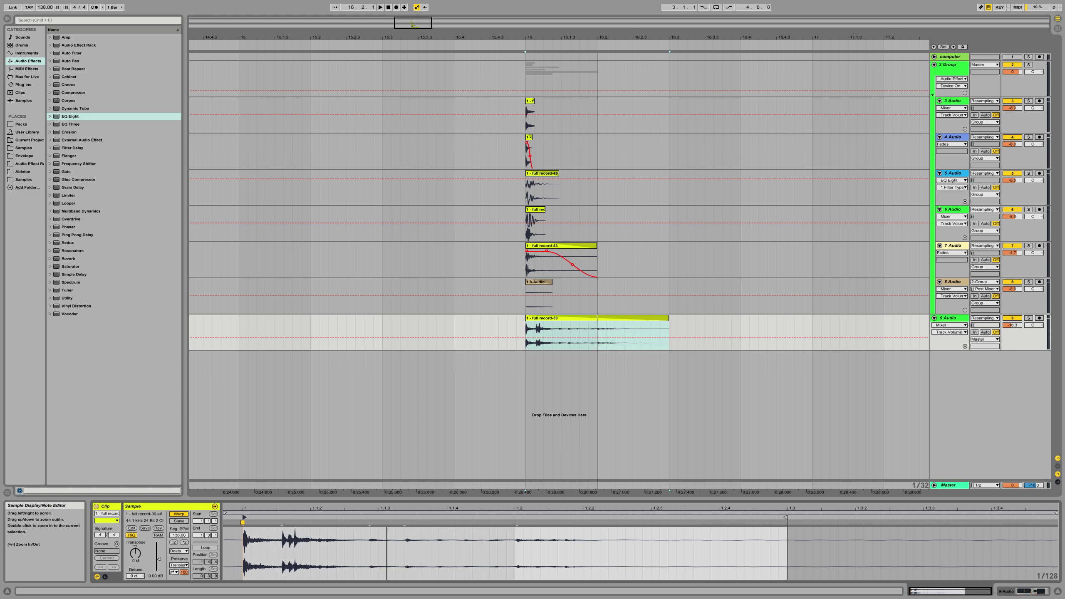
pyautogui.press('space')
pyautogui.click(175, 573)
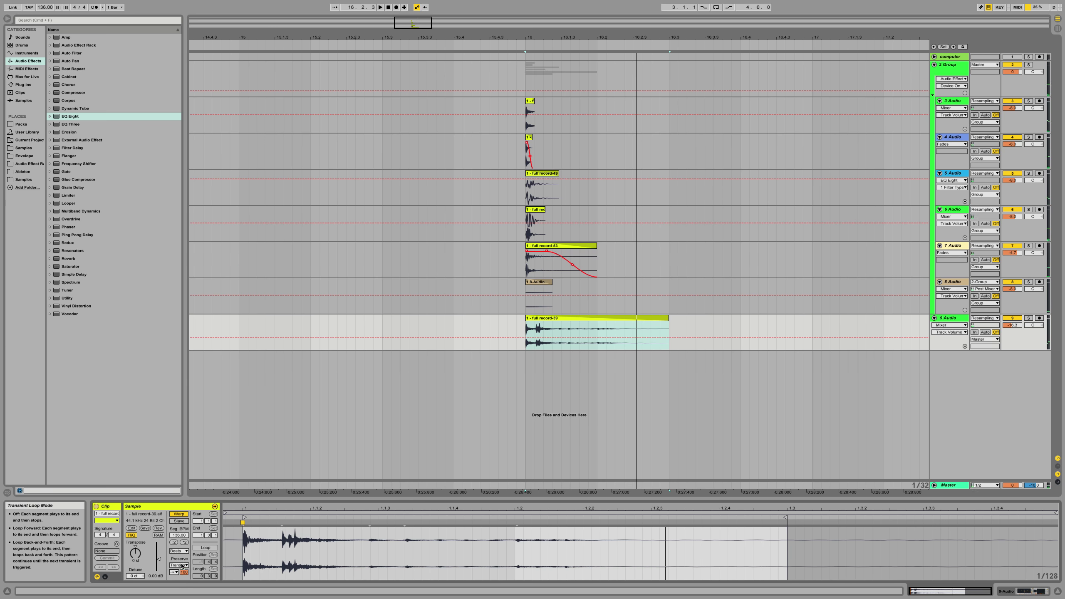
pyautogui.moveTo(183, 571); pyautogui.dragTo(183, 592)
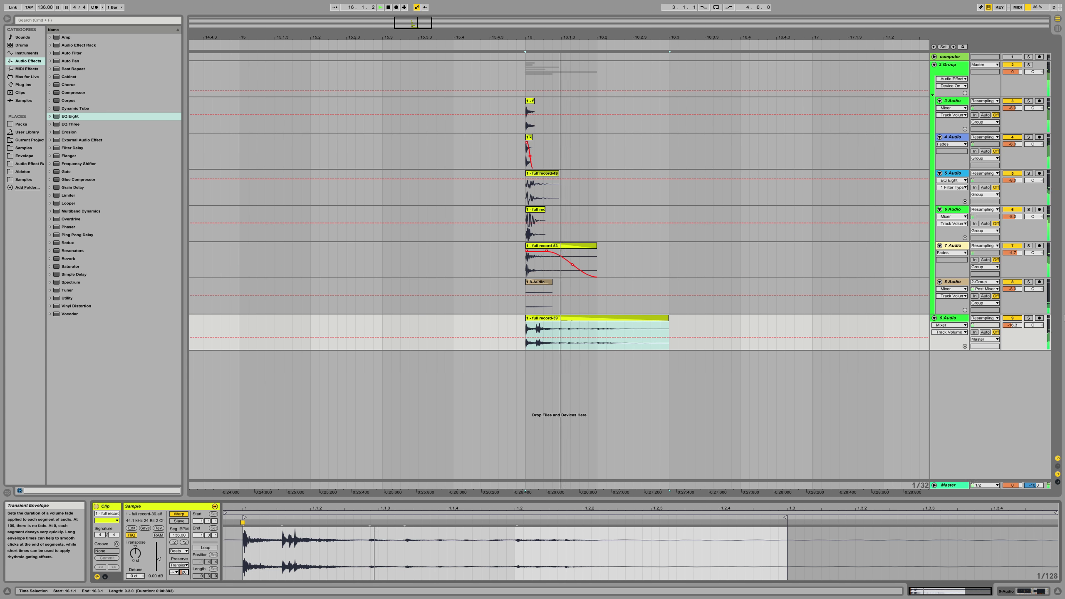
# Move the full record-39 track into 2-Group and set its clip's Preserve granulation to 1/32.
pyautogui.moveTo(1016, 327)
pyautogui.mouseDown()
pyautogui.moveTo(1015, 311)
pyautogui.moveTo(958, 311)
pyautogui.moveTo(1013, 341)
pyautogui.mouseUp()
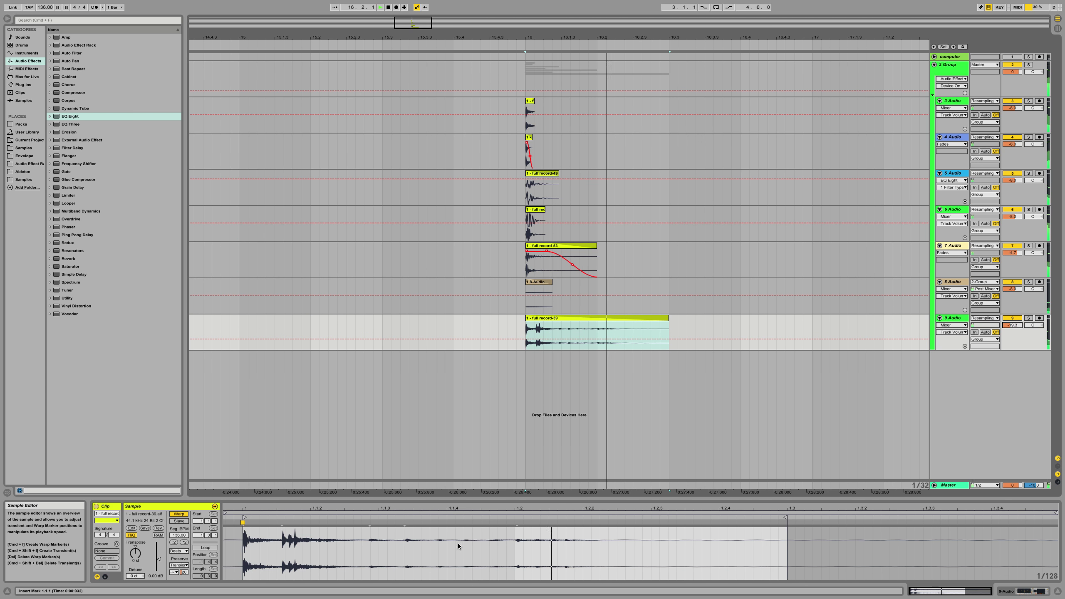
pyautogui.click(517, 521)
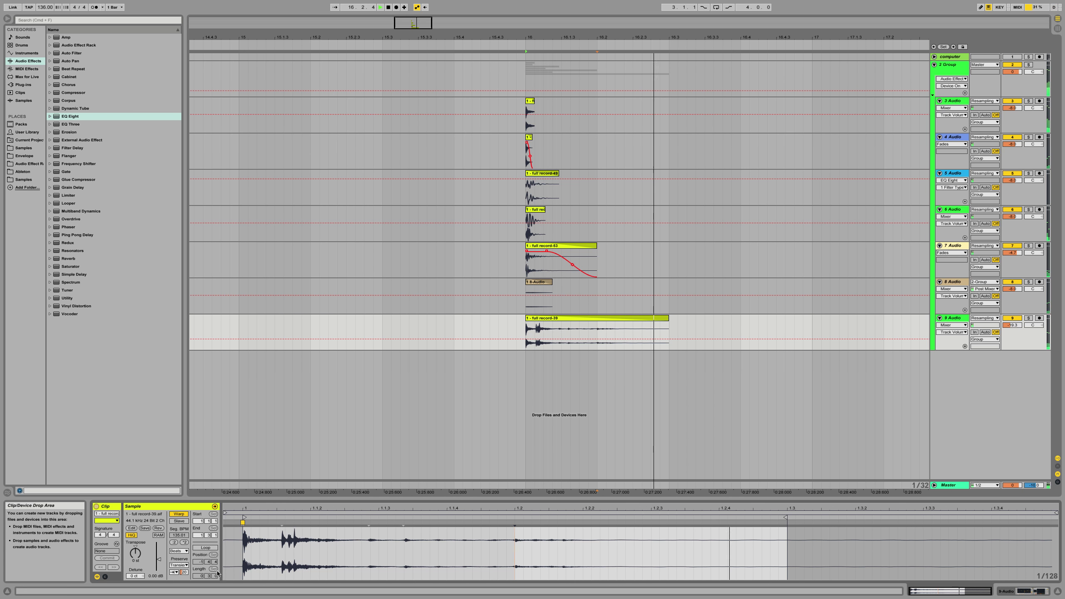
pyautogui.click(181, 565)
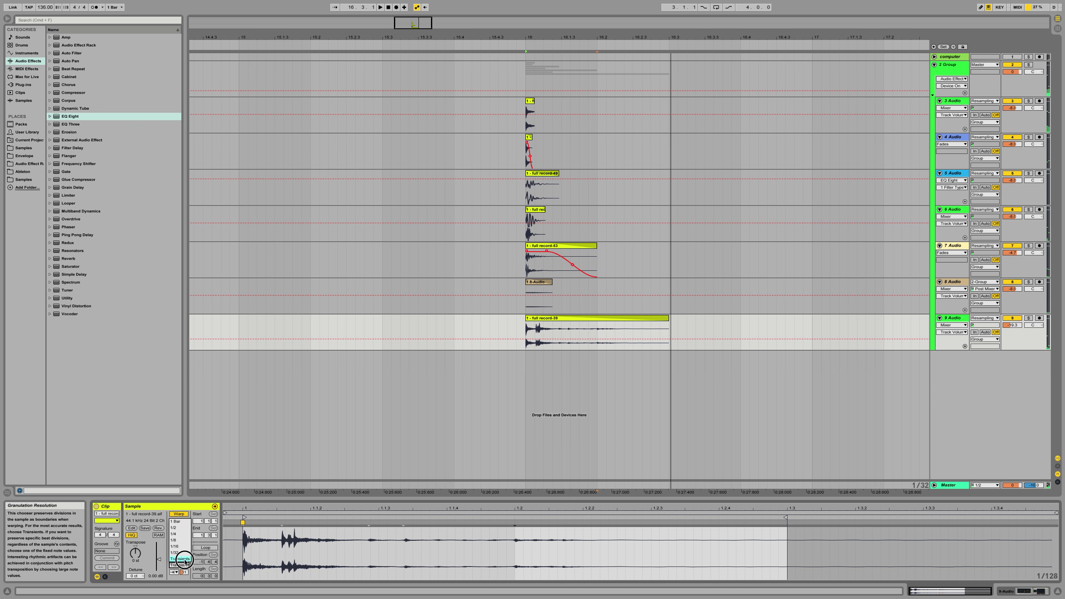
pyautogui.click(178, 553)
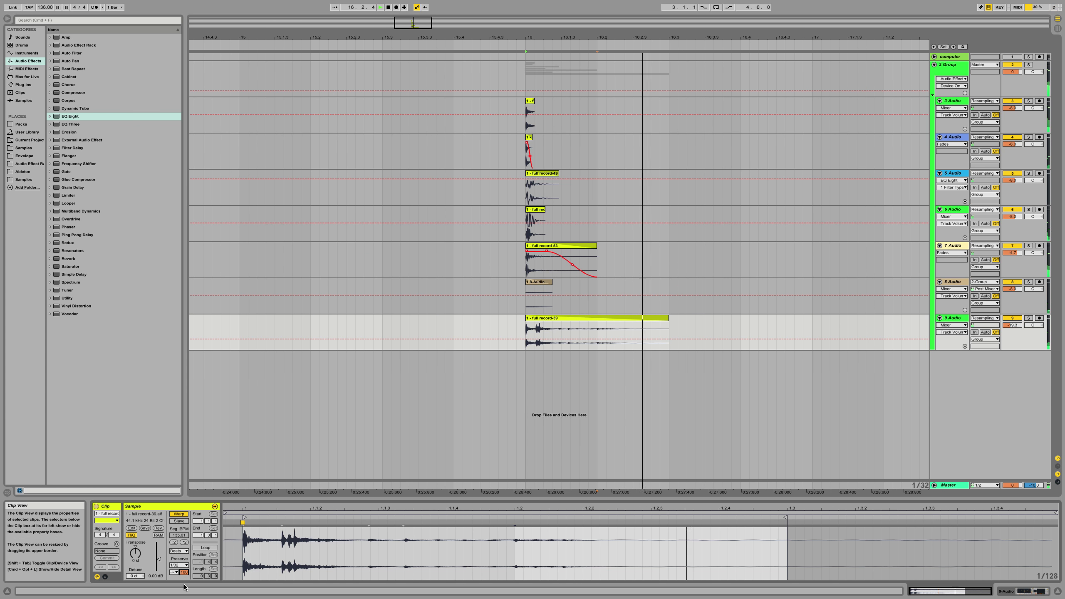
# Audition the group from bar 16, then remove the fade-in from the start of the clip on 6 Audio.
pyautogui.click(628, 121)
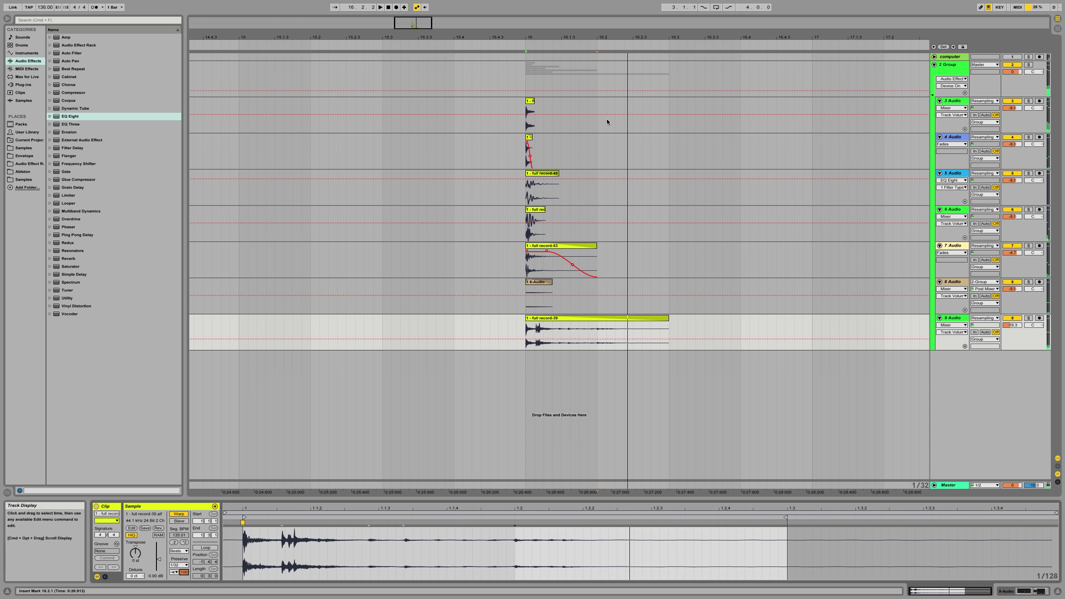
pyautogui.click(524, 71)
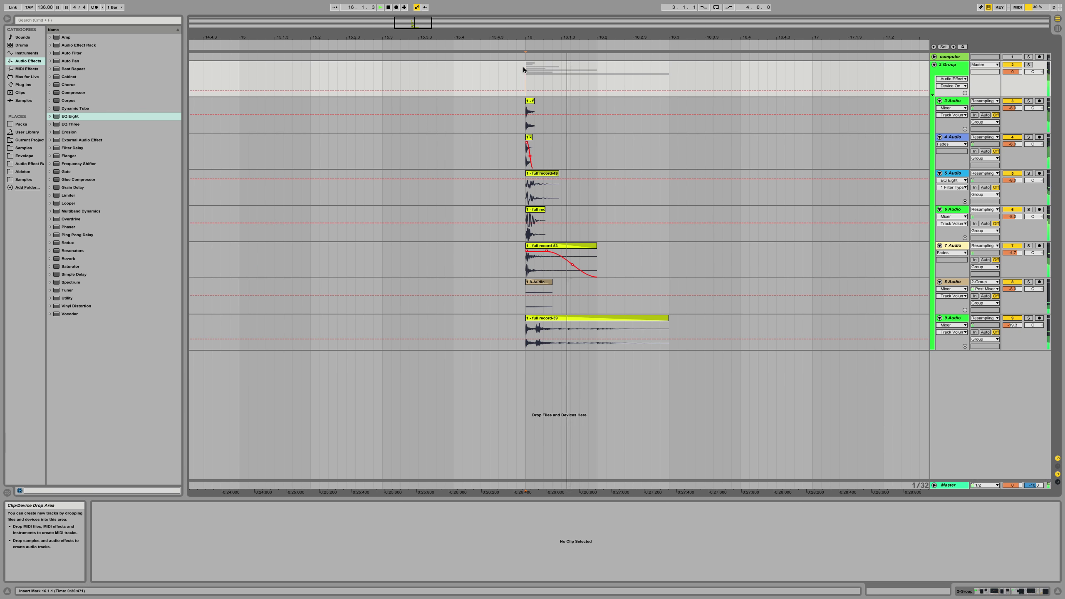
pyautogui.moveTo(540, 42); pyautogui.dragTo(540, 84)
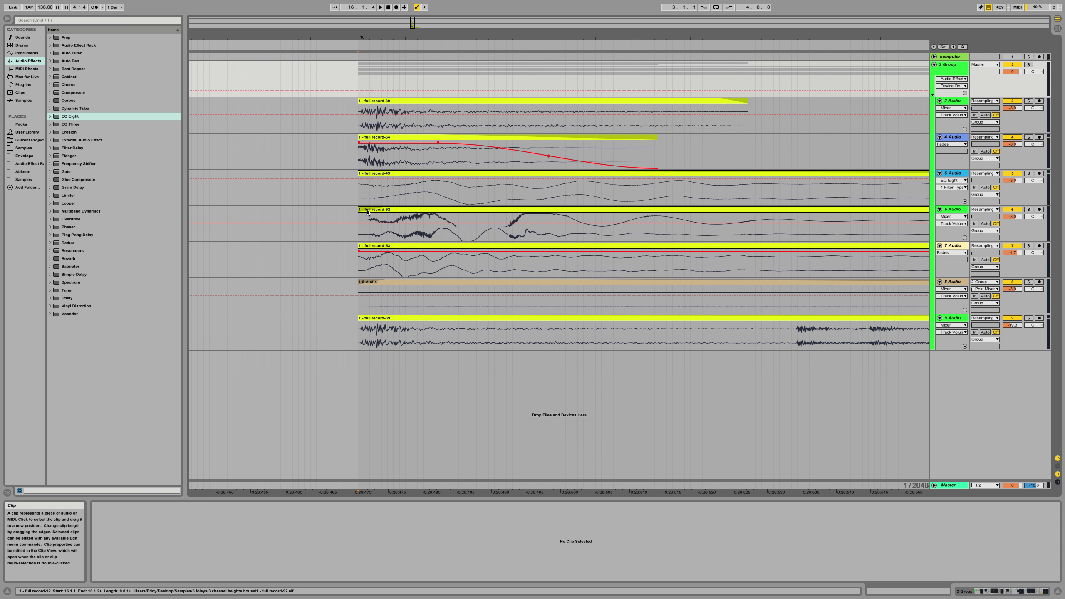
pyautogui.click(384, 216)
pyautogui.moveTo(384, 216); pyautogui.dragTo(305, 219)
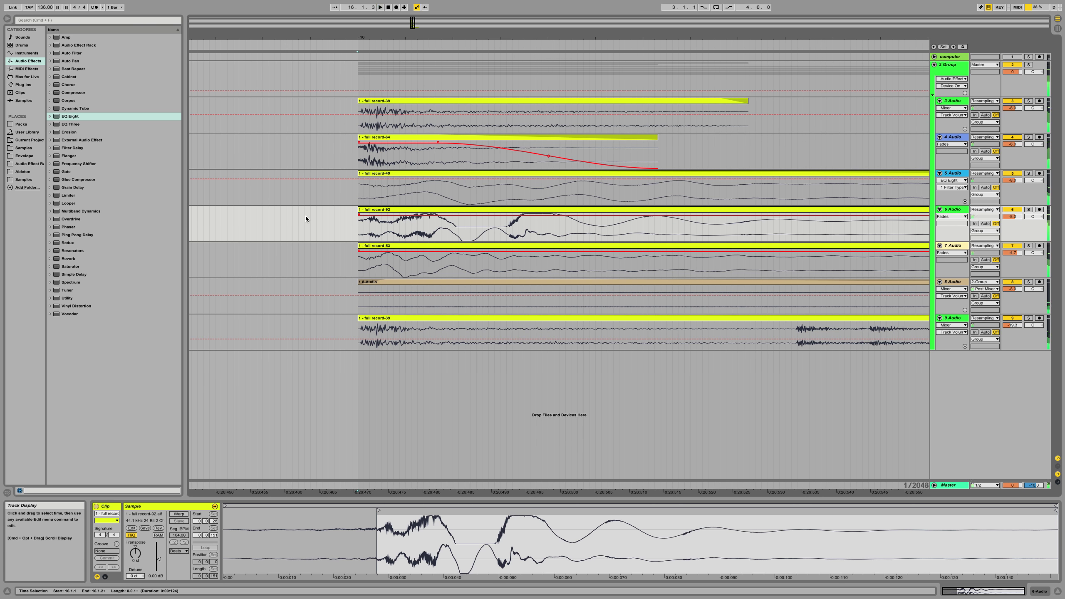
# Remove the fade-in from the start of the recorded 8-Audio clip and play the hit.
pyautogui.click(371, 283)
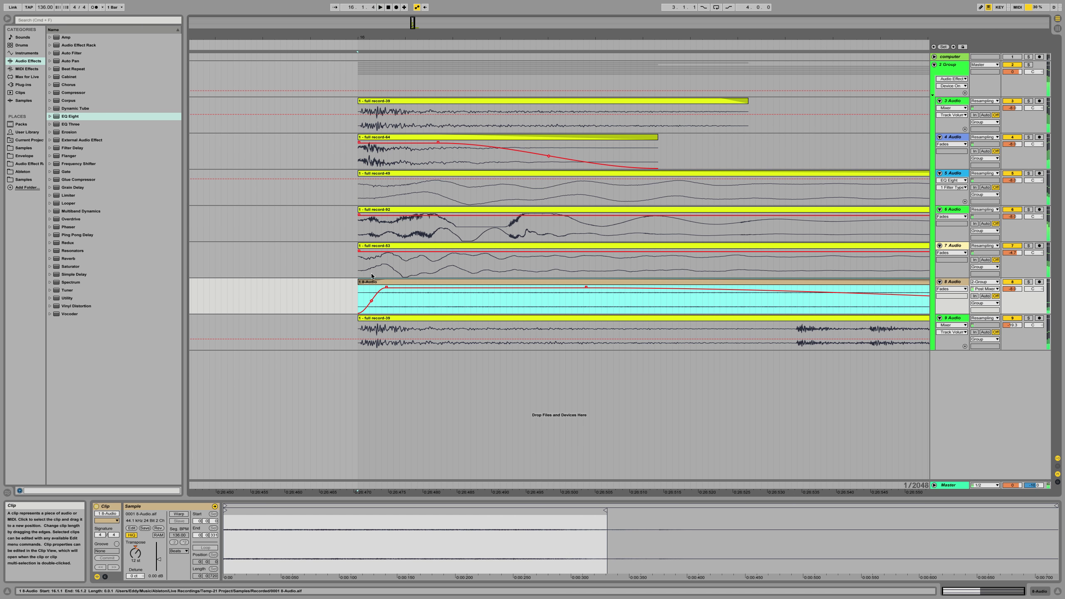
pyautogui.moveTo(386, 287); pyautogui.dragTo(300, 287)
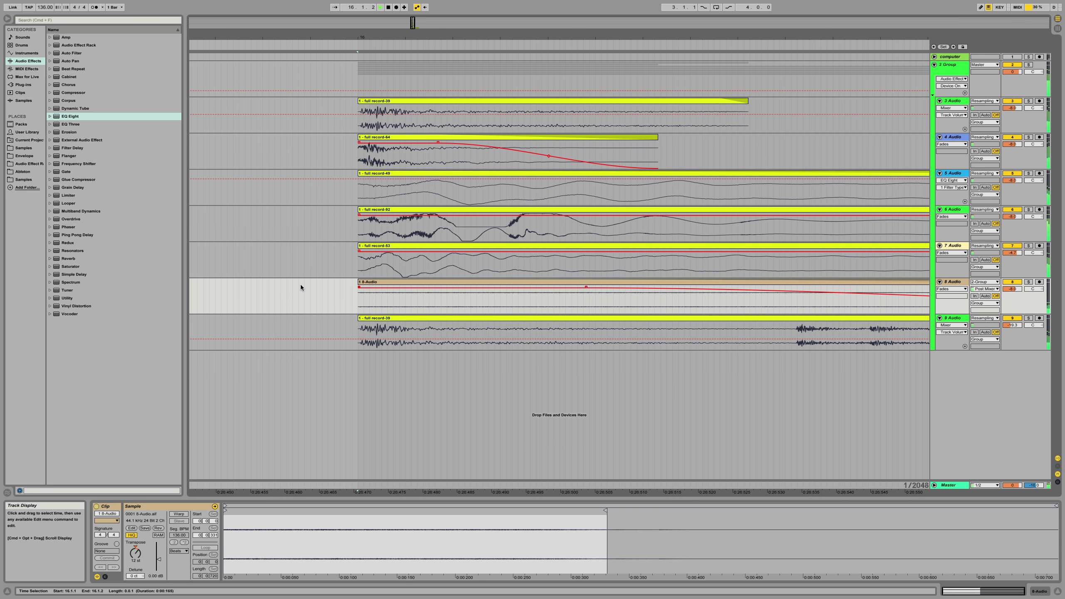
pyautogui.moveTo(520, 37)
pyautogui.mouseDown()
pyautogui.moveTo(536, 44)
pyautogui.moveTo(517, 42)
pyautogui.moveTo(511, 55)
pyautogui.mouseUp()
pyautogui.press('space')
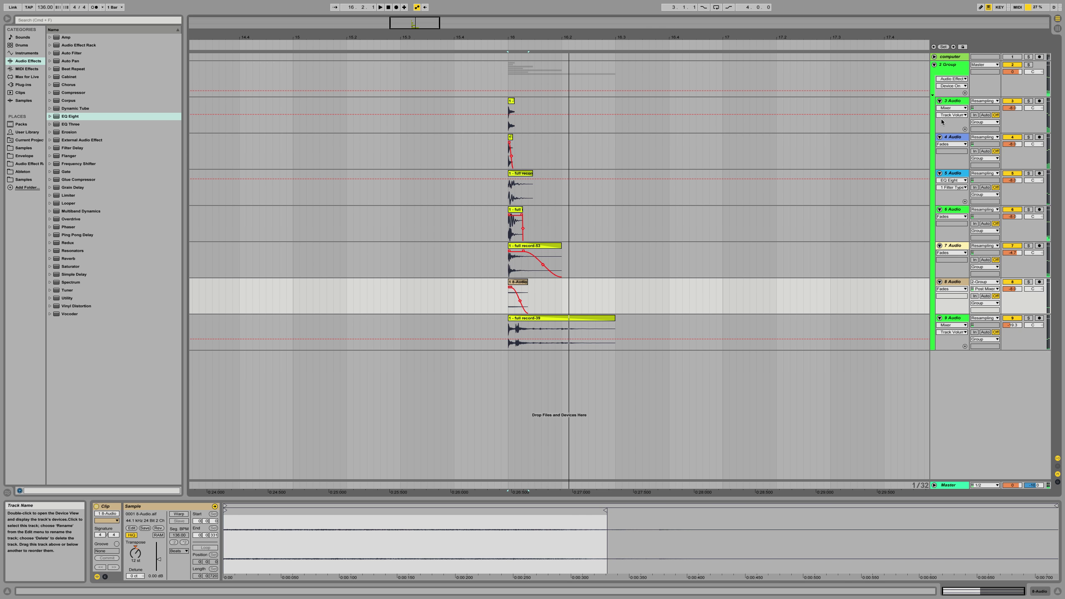
# Add an audio track that takes its input from 2-Group, arm it and record the whole hit from bar 16.
pyautogui.press('super+t')
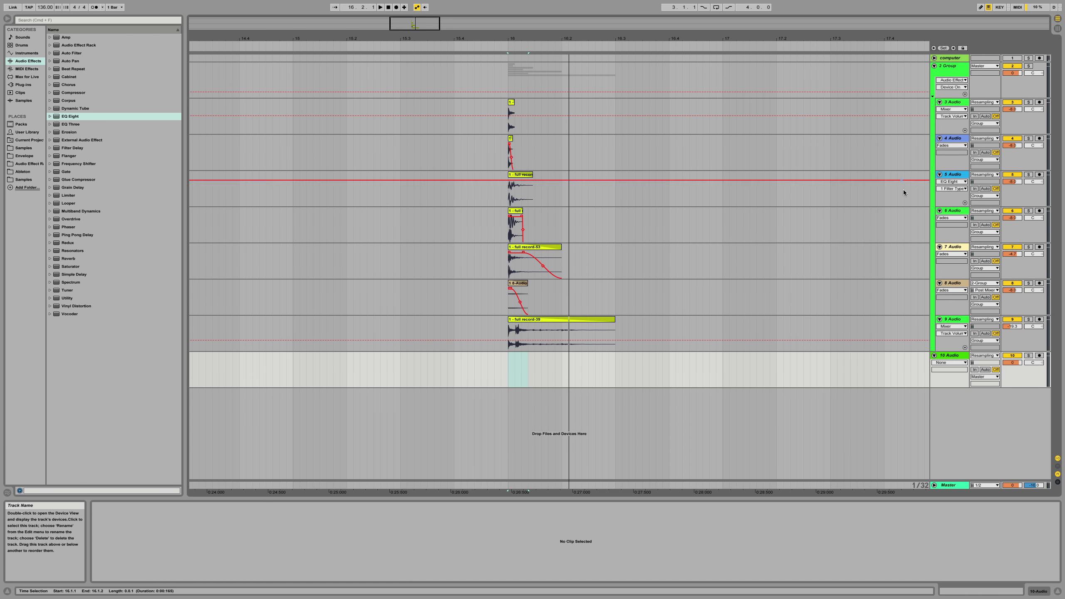
pyautogui.click(986, 356)
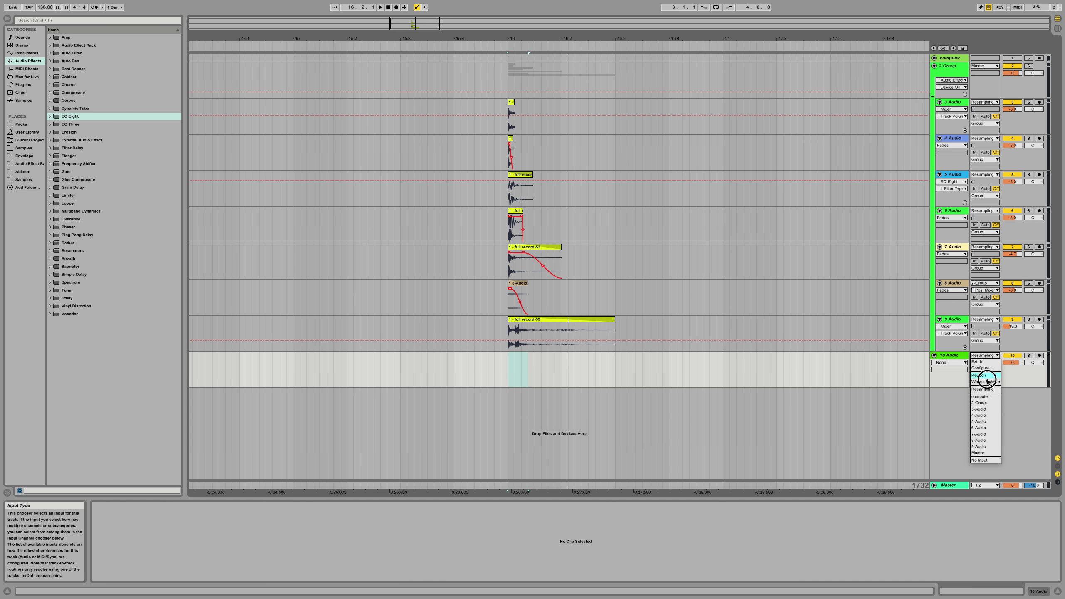
pyautogui.click(984, 403)
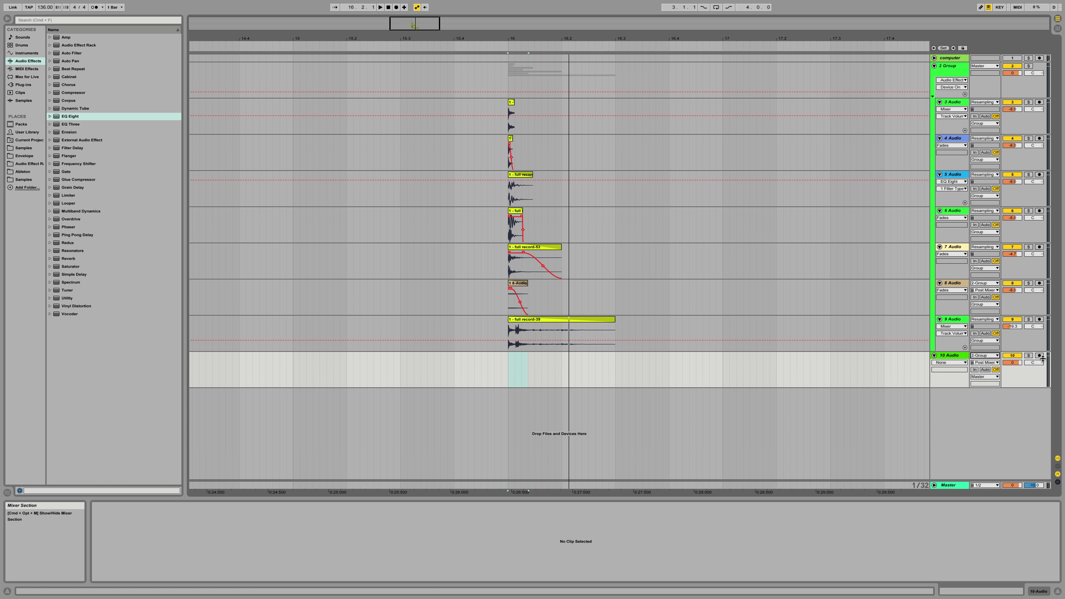
pyautogui.click(397, 7)
pyautogui.press('space')
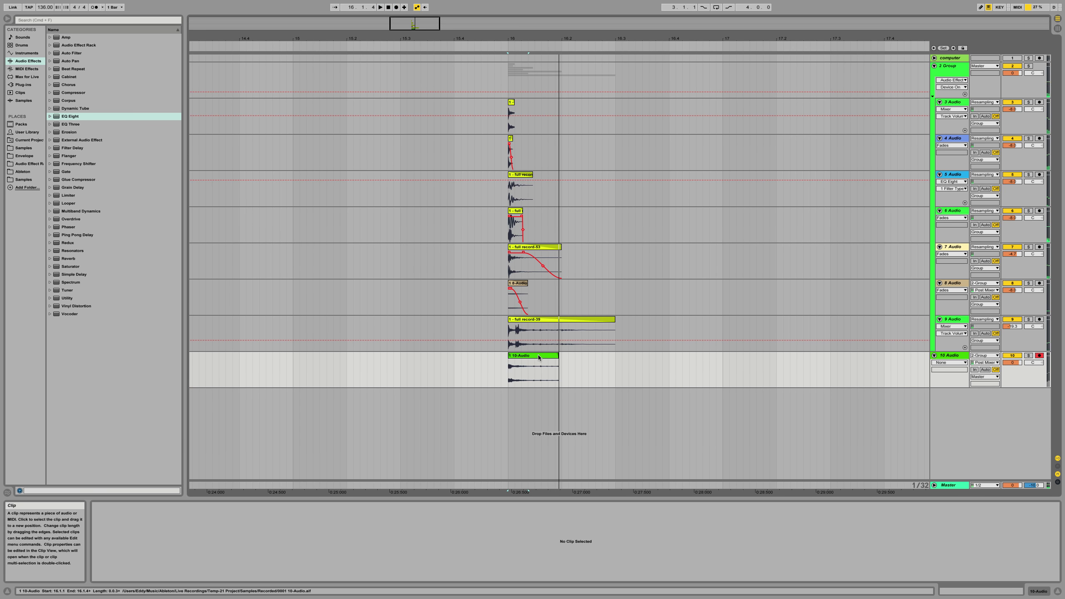
pyautogui.click(396, 7)
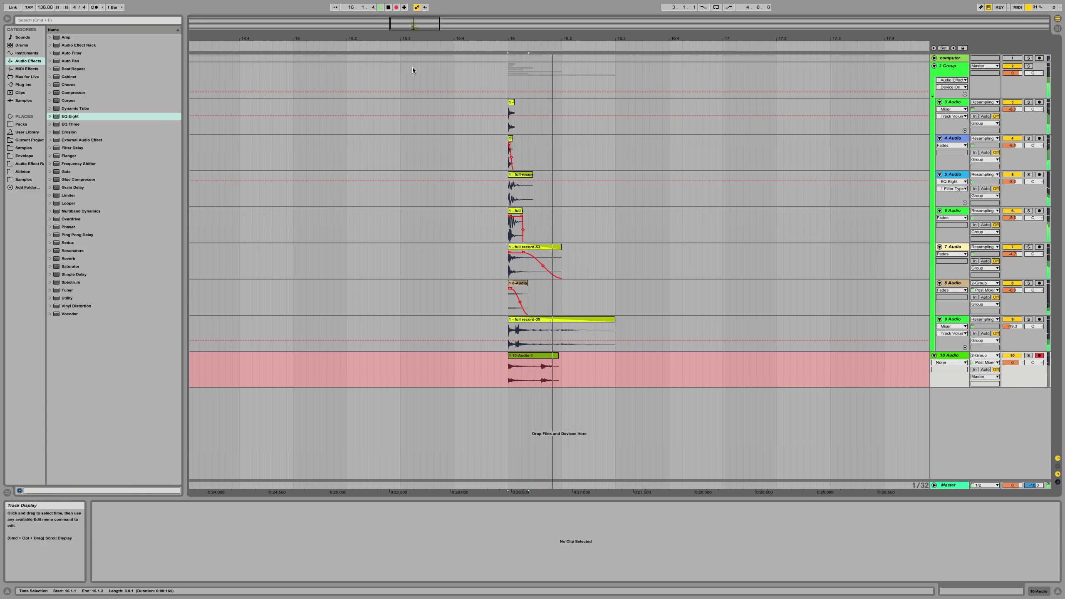
pyautogui.press('space')
# Move the recorded 10-Audio clip to 15.2, turn off its warping and load it into a Sampler on a new MIDI track.
pyautogui.moveTo(606, 356); pyautogui.dragTo(438, 359)
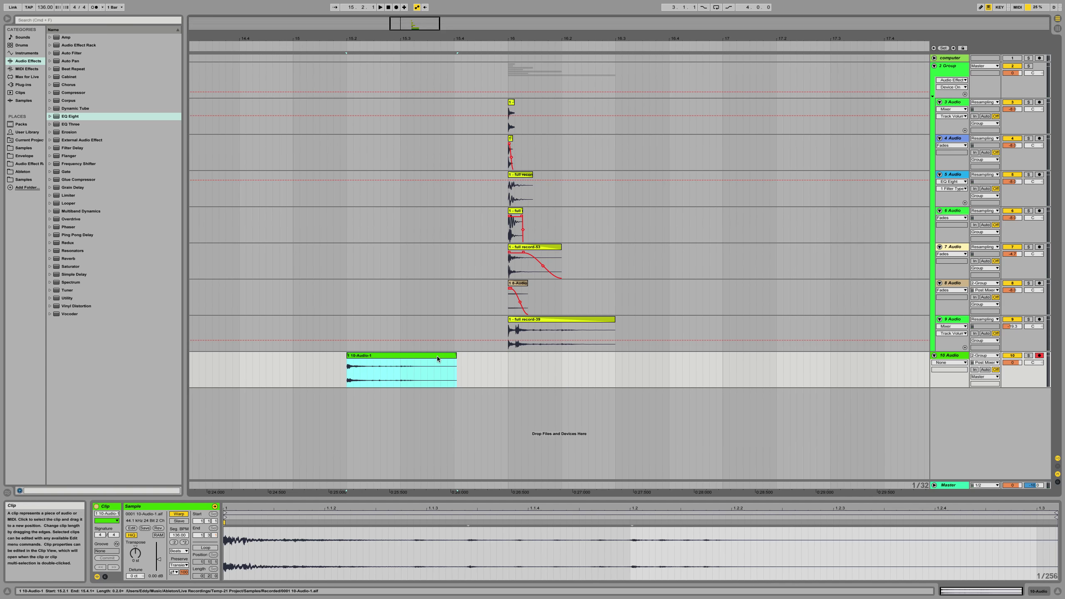
pyautogui.click(178, 514)
pyautogui.moveTo(202, 507); pyautogui.dragTo(306, 421)
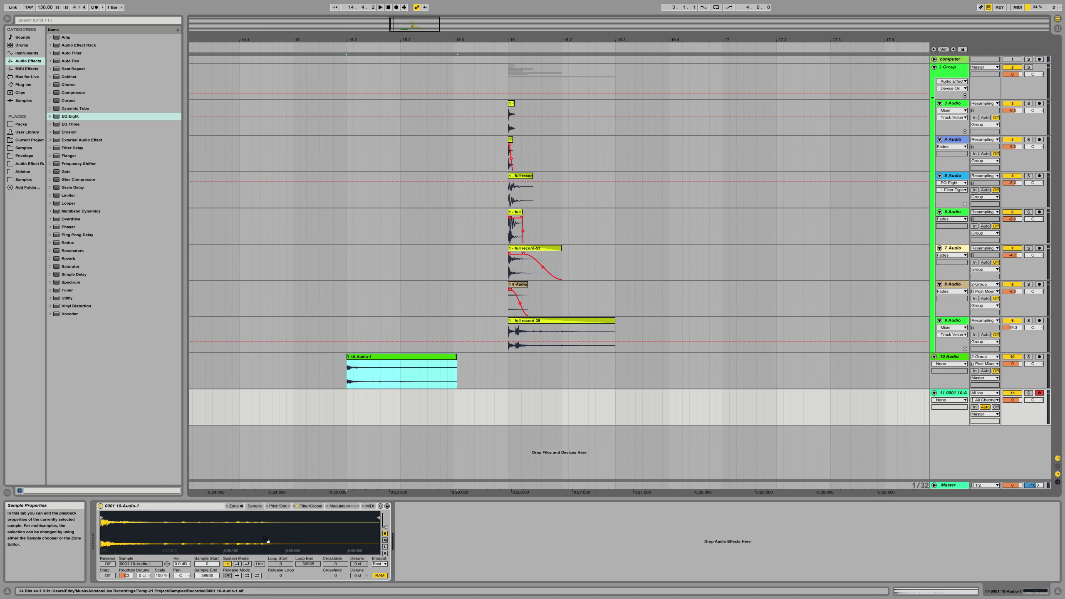
# Limit the Sampler to a single voice in its global settings.
pyautogui.click(311, 506)
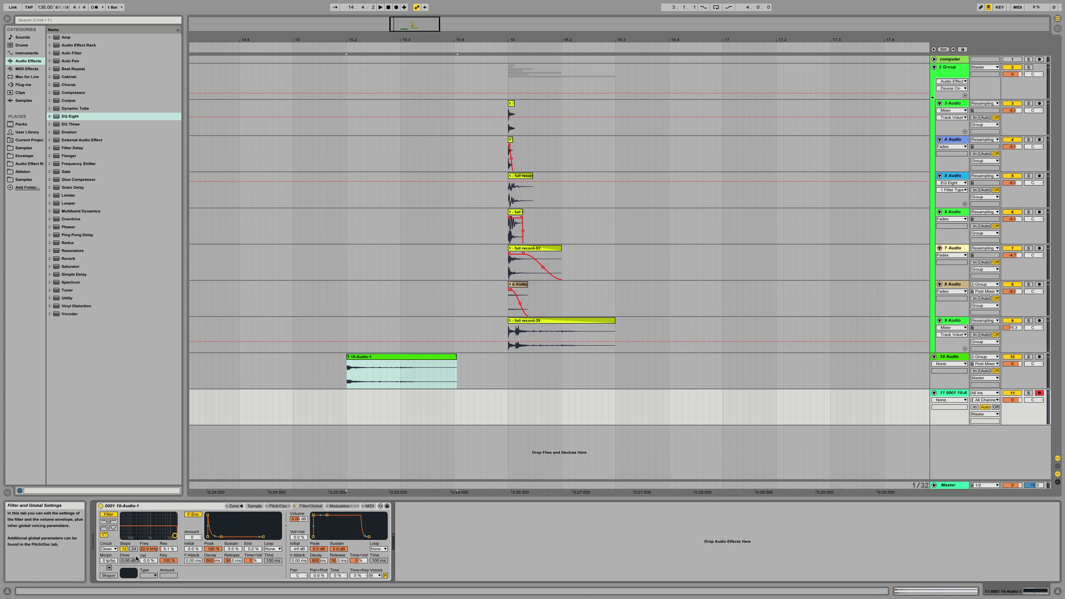
pyautogui.click(277, 506)
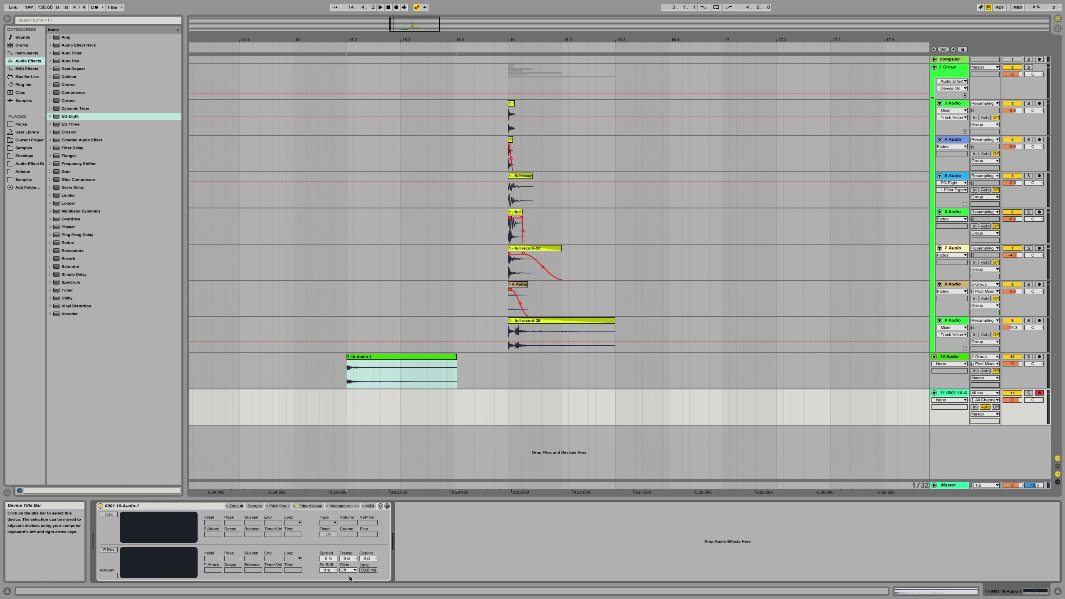
pyautogui.click(363, 571)
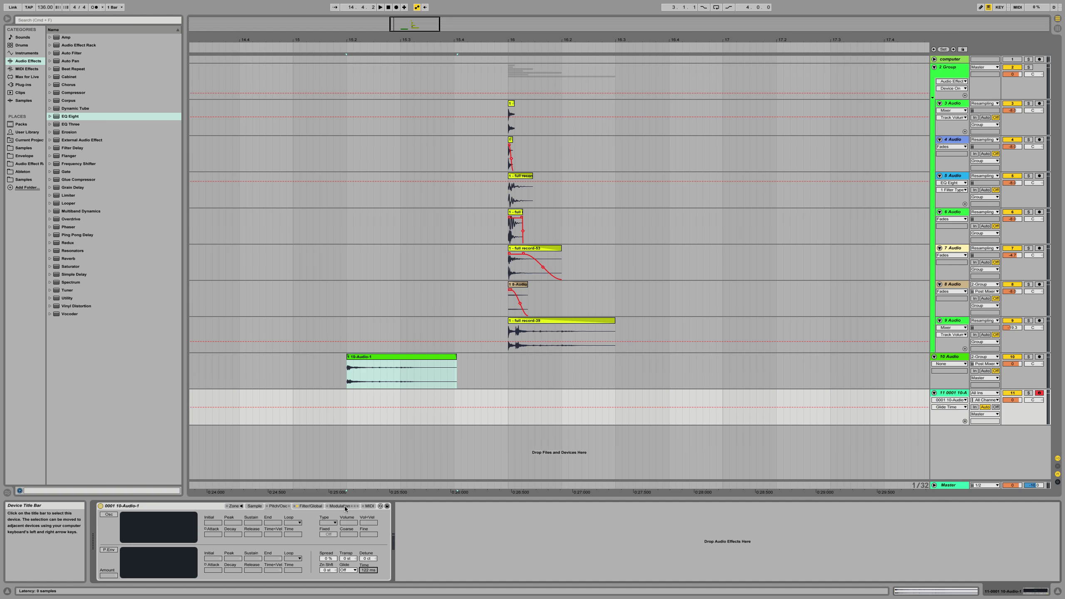
pyautogui.click(311, 506)
pyautogui.click(253, 507)
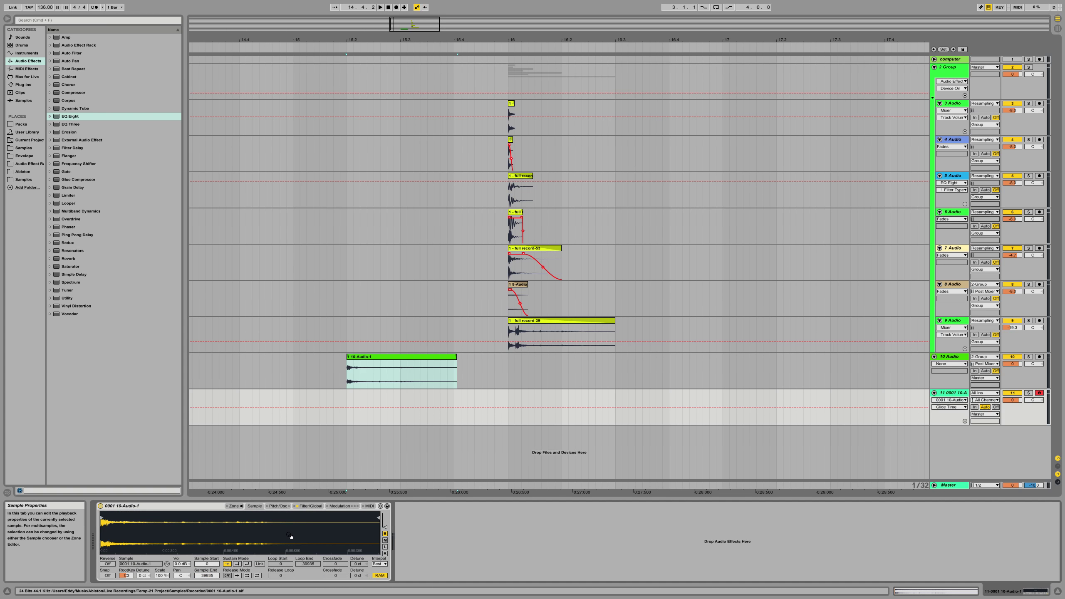
pyautogui.click(306, 506)
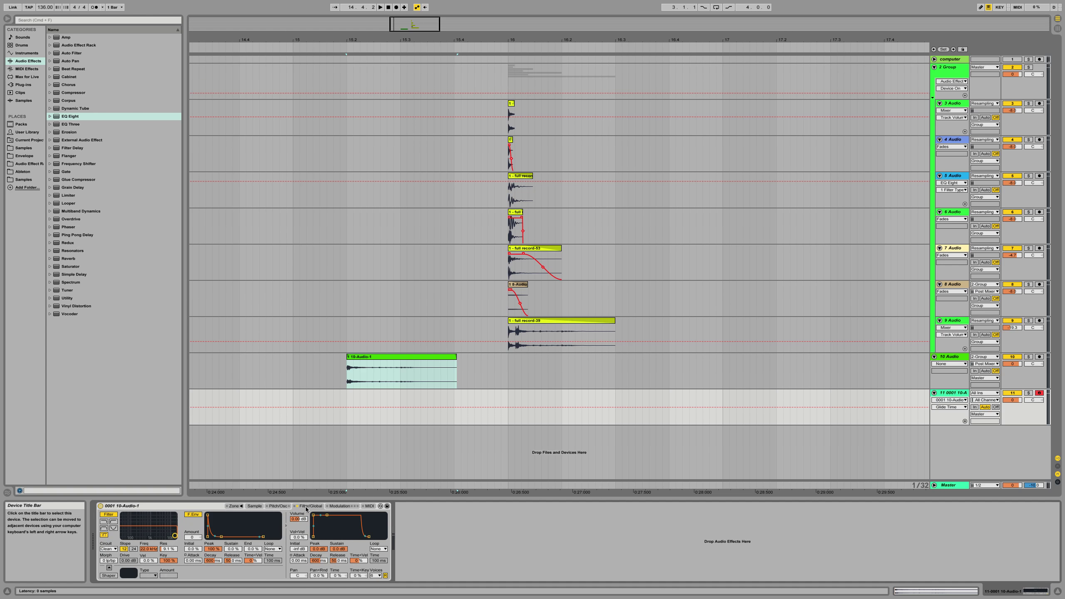
pyautogui.click(379, 577)
pyautogui.click(375, 486)
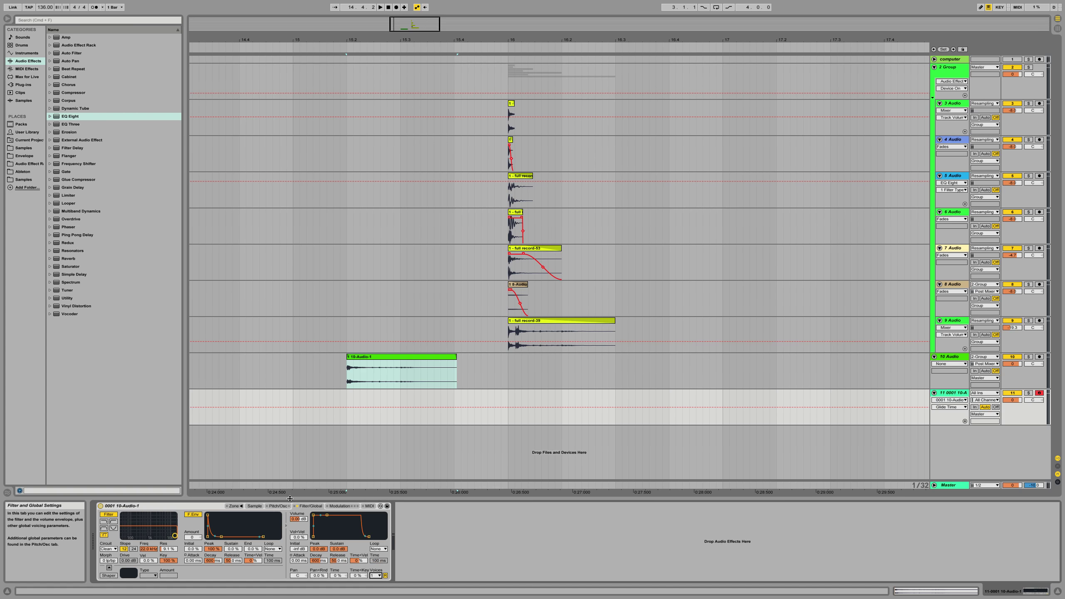
# Set the Sampler's glide mode to Glide and adjust its glide time.
pyautogui.click(278, 507)
pyautogui.click(354, 570)
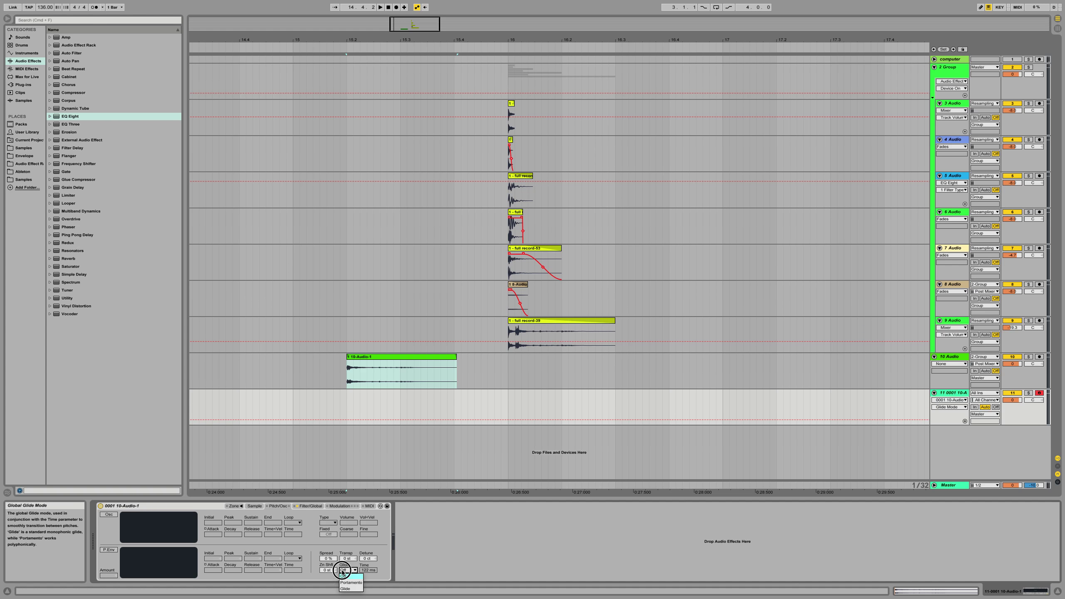
pyautogui.click(346, 580)
pyautogui.moveTo(367, 571); pyautogui.dragTo(367, 573)
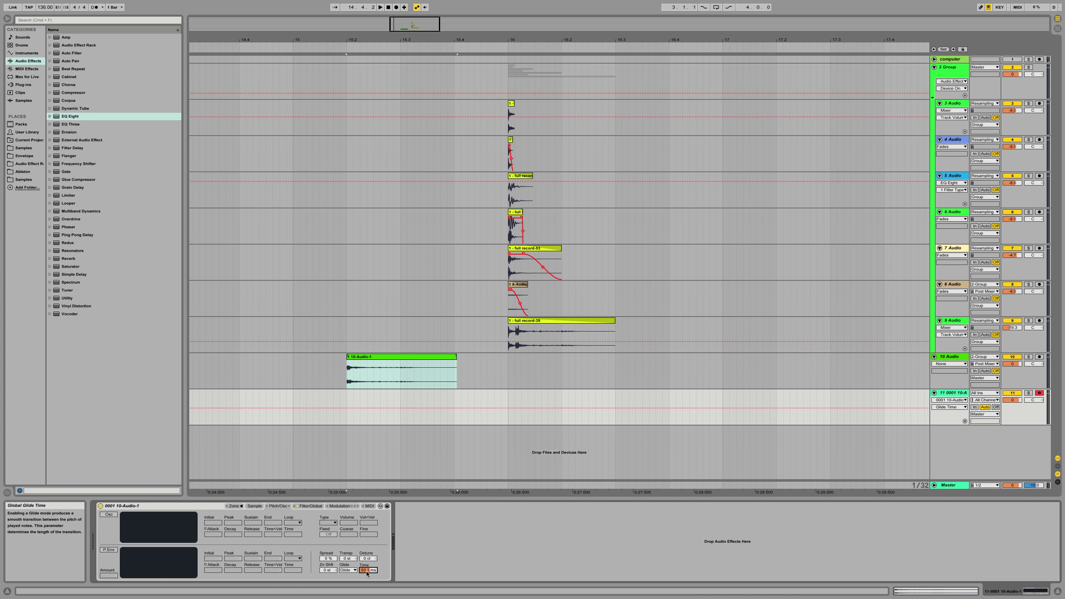
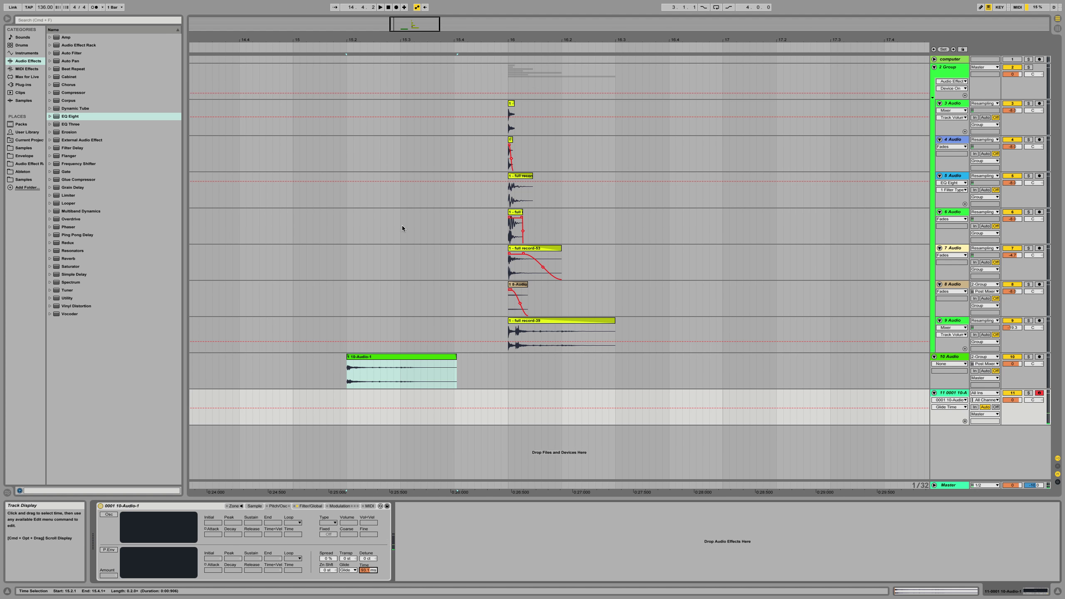
# Insert a MIDI clip from 17.1.1 to 17.3.1 on the Sampler track and draw a long C3 note at its start.
pyautogui.click(402, 359)
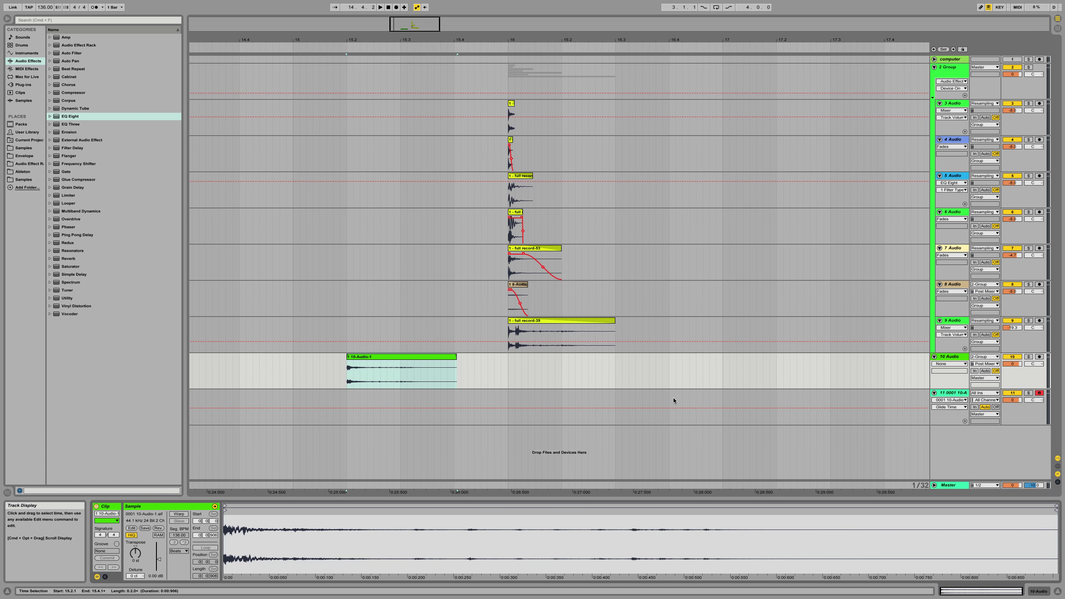
pyautogui.moveTo(723, 398); pyautogui.dragTo(850, 396)
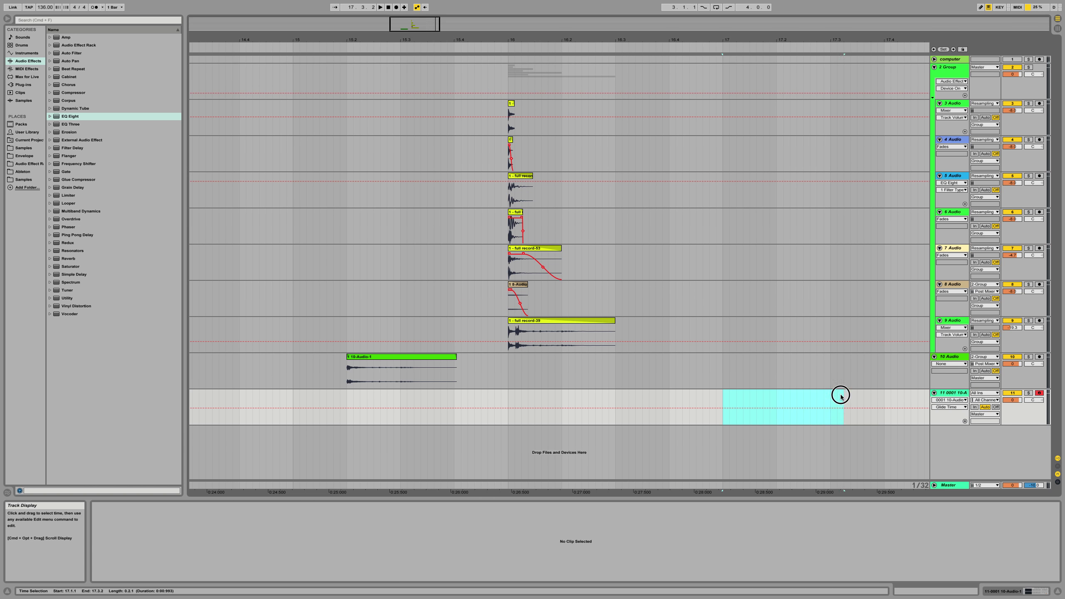
pyautogui.press('super+shift+m')
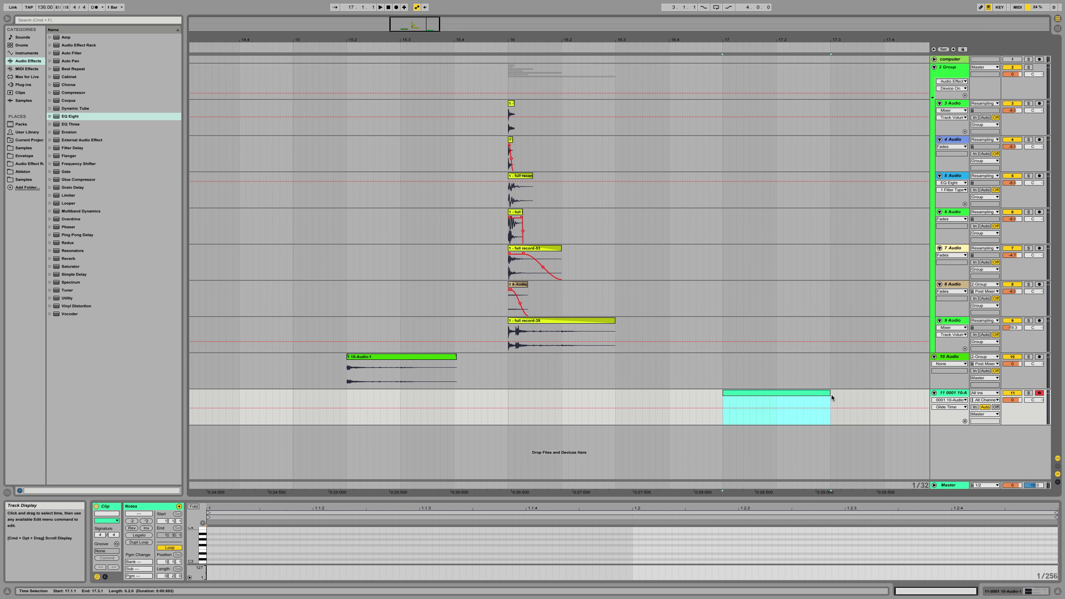
pyautogui.doubleClick(210, 563)
pyautogui.moveTo(212, 561); pyautogui.dragTo(484, 545)
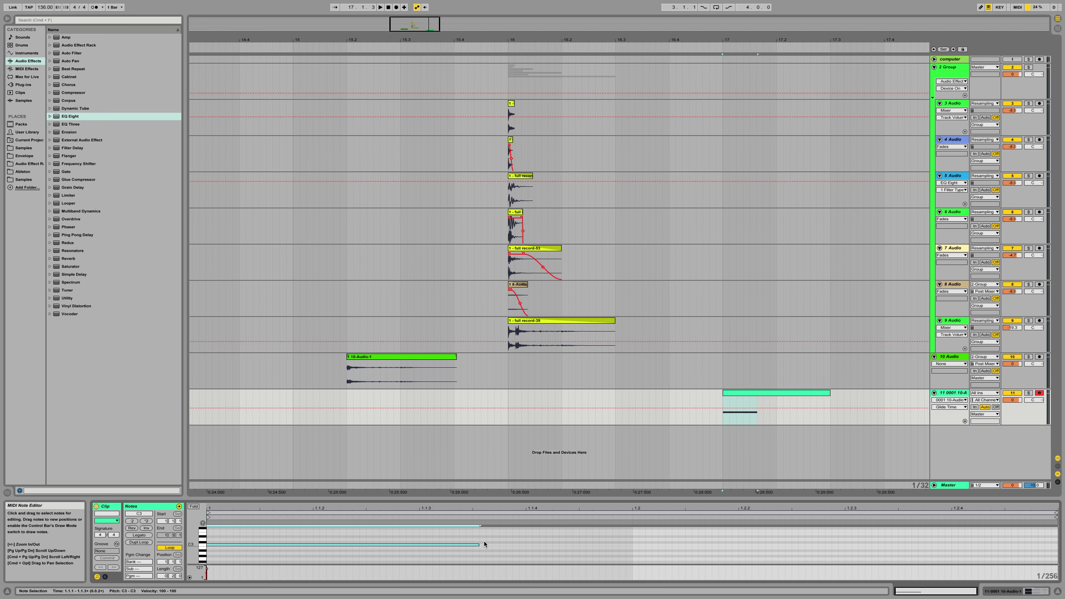
# Add a lower second note overlapping the end of the C3 note, then a third overlapping note at C#2.
pyautogui.doubleClick(416, 559)
pyautogui.moveTo(419, 560); pyautogui.dragTo(594, 548)
pyautogui.scroll(4, 566, 548)
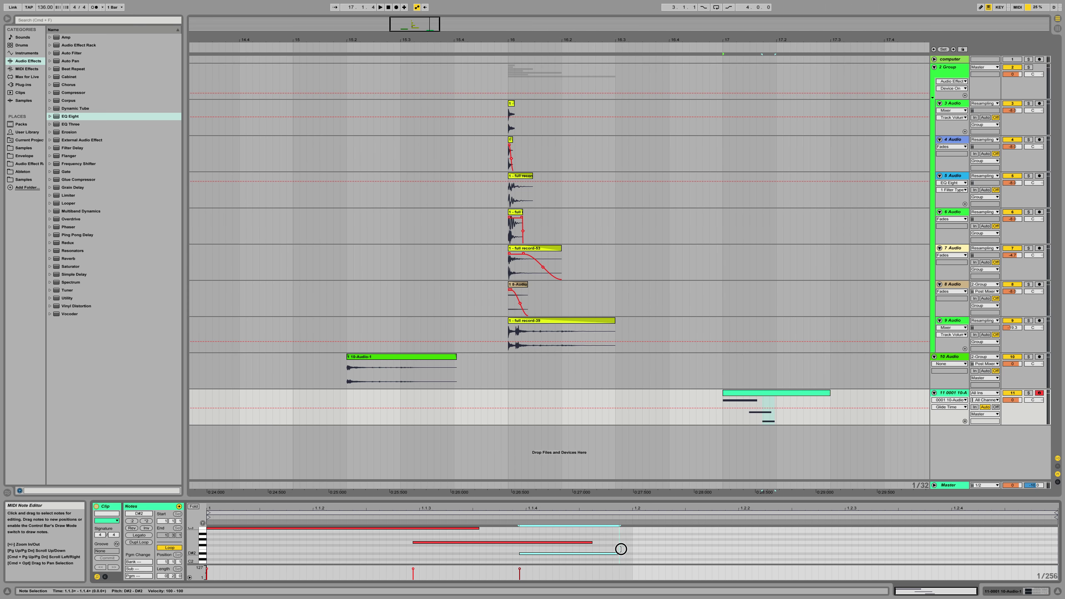
pyautogui.moveTo(624, 554); pyautogui.dragTo(622, 558)
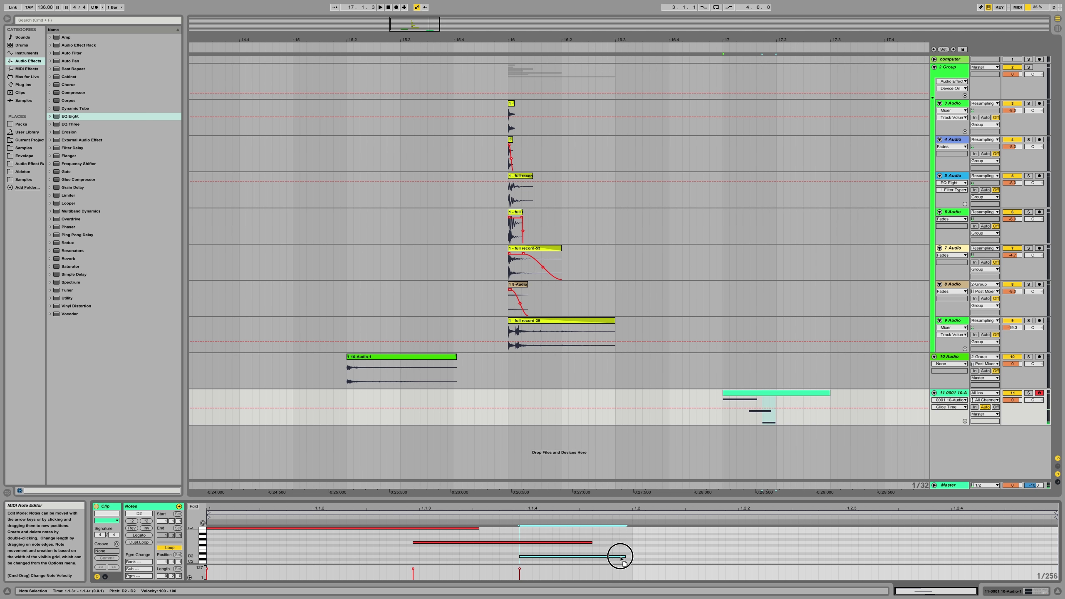
pyautogui.moveTo(693, 557); pyautogui.dragTo(761, 562)
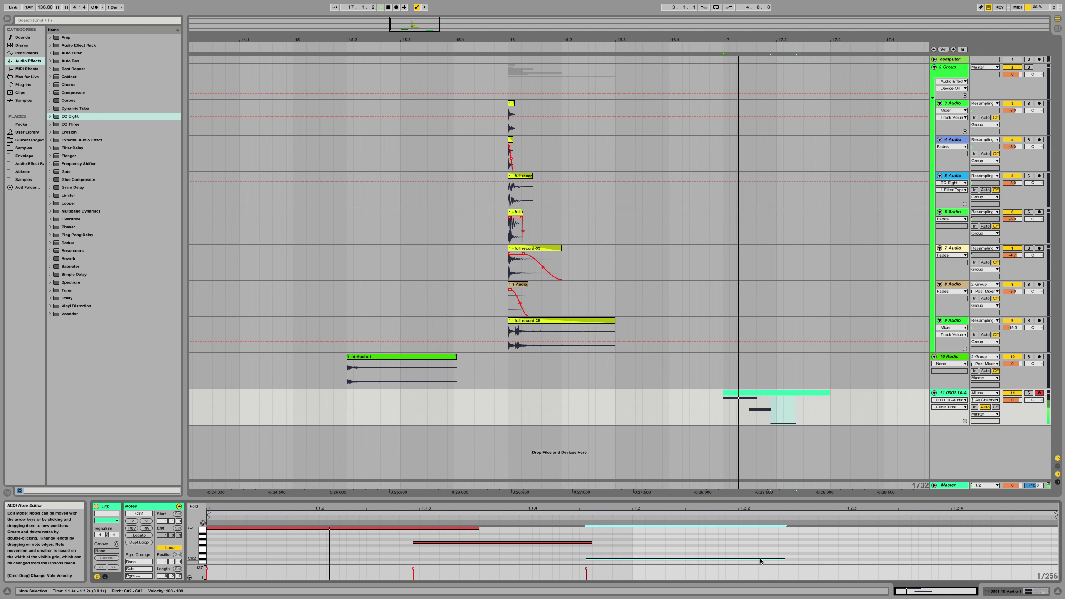
# Add a short fourth note overlapping the end of the C#2 note, lower it to F#1 and play the clip.
pyautogui.scroll(-1, 762, 561)
pyautogui.doubleClick(761, 560)
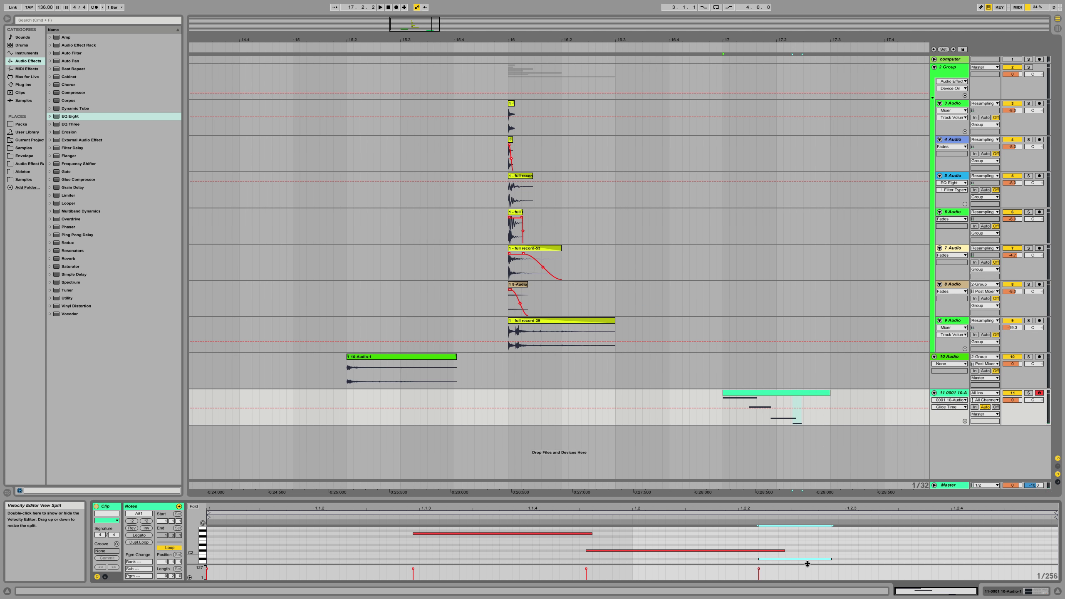
pyautogui.press('Down')
pyautogui.press('Down')
pyautogui.press('Down')
pyautogui.press('Down')
pyautogui.press('space')
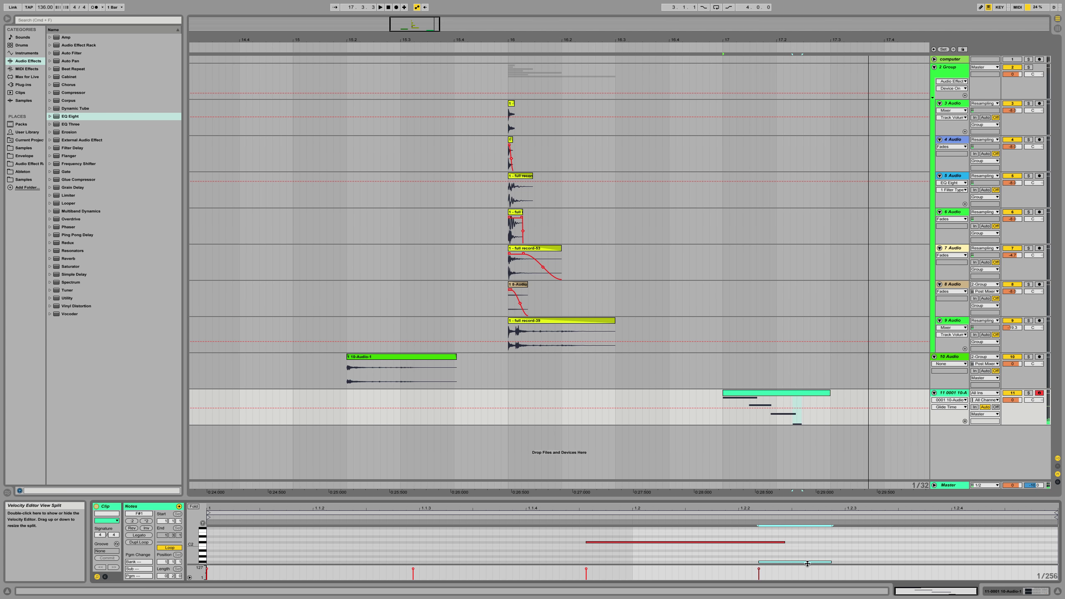
# Add a fifth note overlapping the F#1 note, lower it to C1 and play the clip.
pyautogui.click(810, 561)
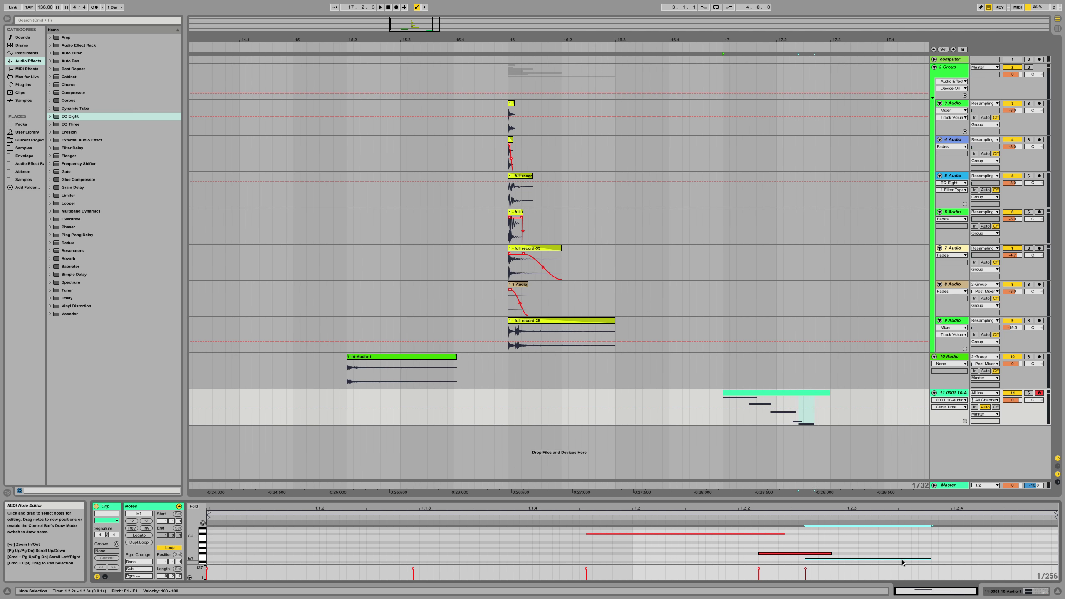
pyautogui.press('Down')
pyautogui.press('Down')
pyautogui.press('Down')
pyautogui.press('Down')
pyautogui.press('space')
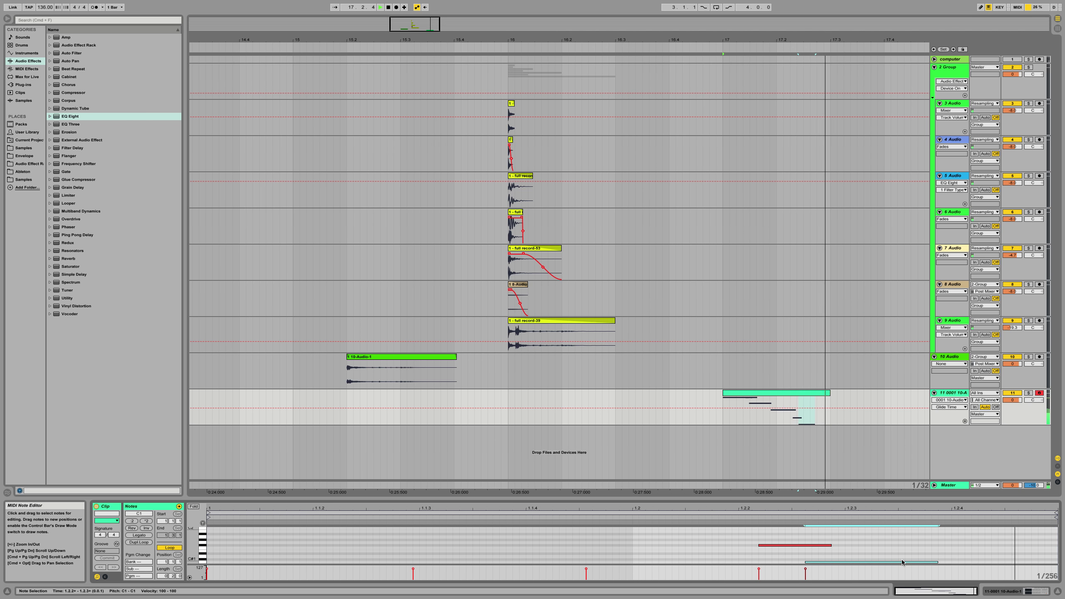
# Audition the descending glide repeatedly and check how far playback runs through the Sampler's sample.
pyautogui.press('space')
pyautogui.press('space')
pyautogui.press('space')
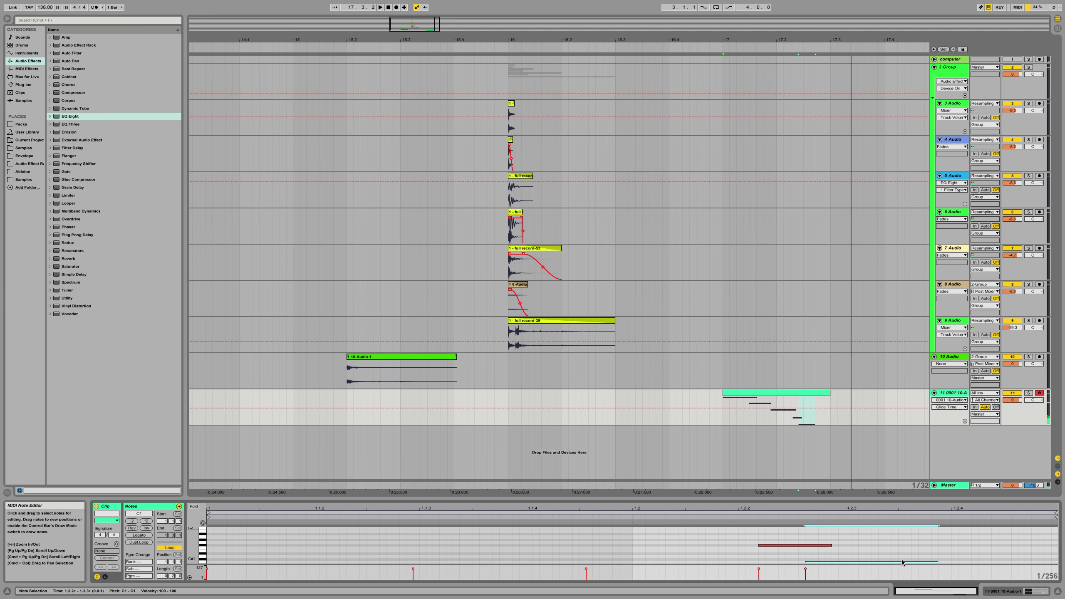
pyautogui.press('space')
pyautogui.hotkey('shift', 'Tab')
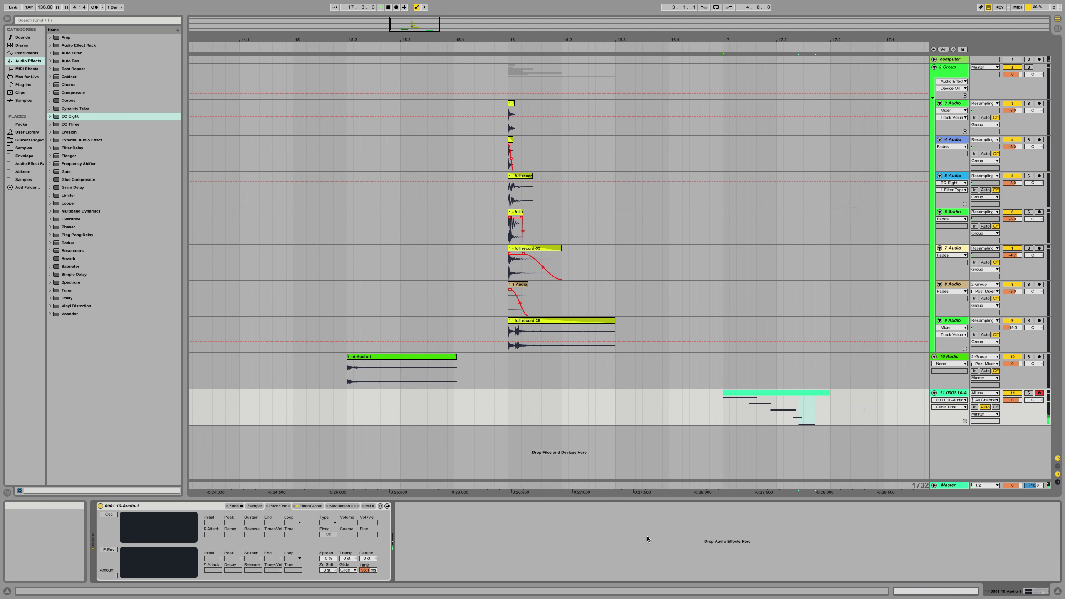
pyautogui.click(254, 506)
pyautogui.press('space')
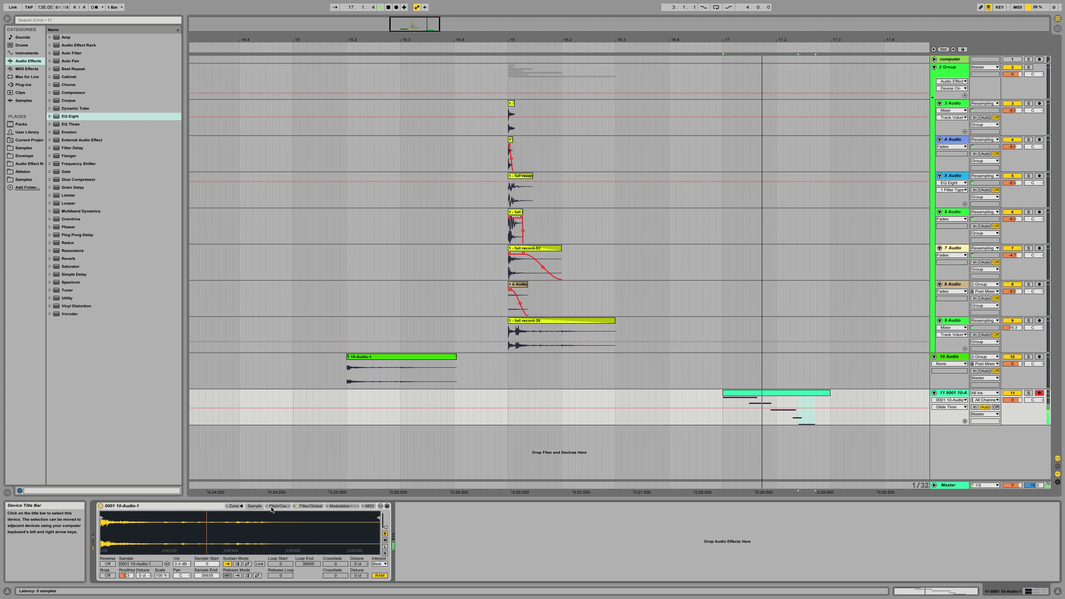
pyautogui.press('space')
pyautogui.press('space')
pyautogui.press('space')
# Add a final G#-1 note overlapping the C1 note and extend it to the end of the MIDI clip.
pyautogui.doubleClick(770, 393)
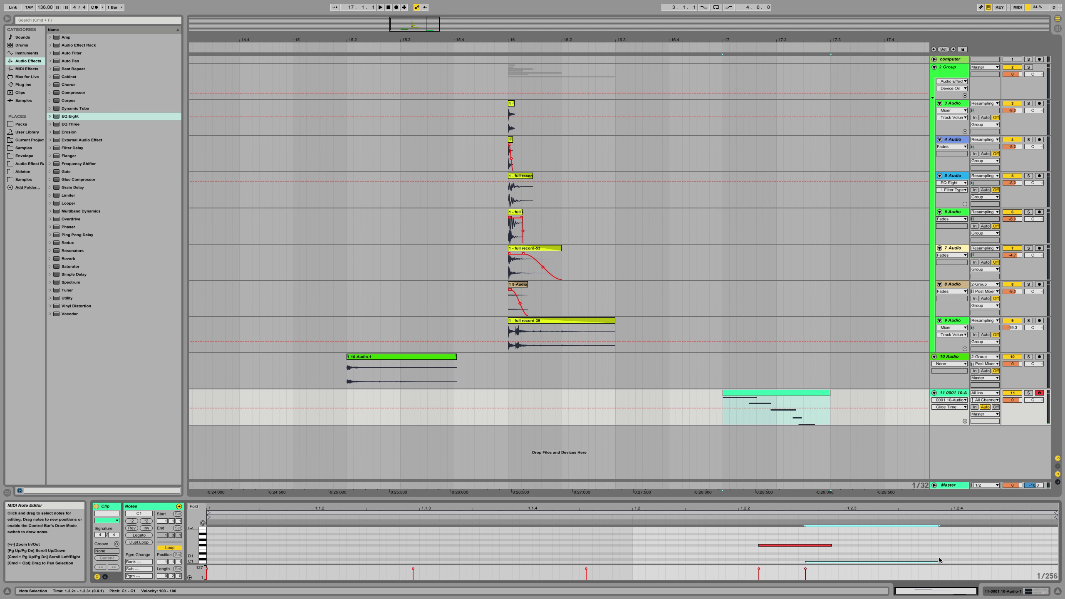
pyautogui.scroll(-5, 946, 562)
pyautogui.click(922, 543)
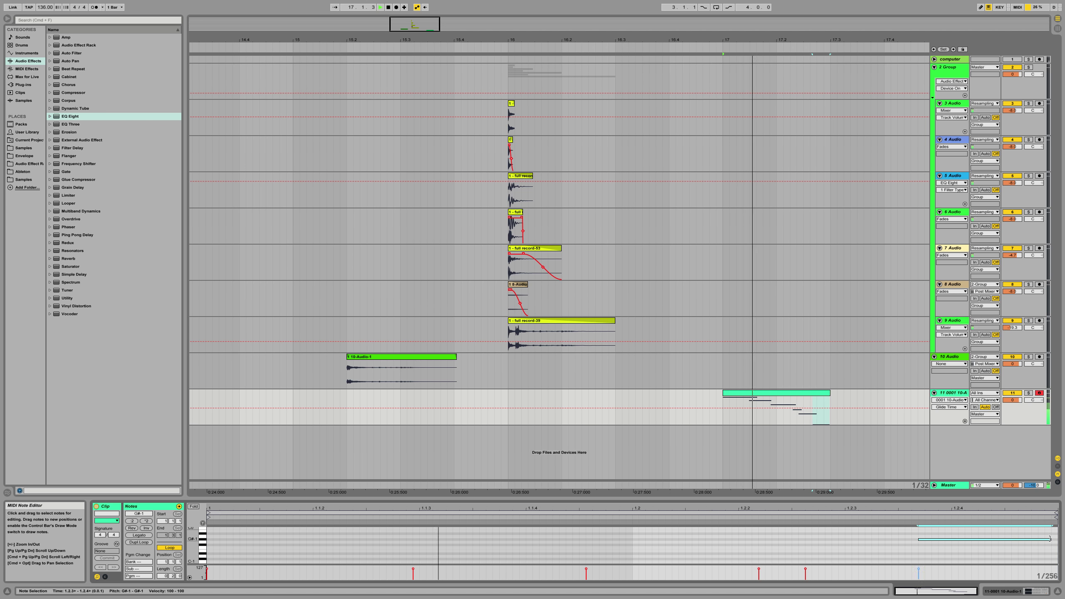
pyautogui.moveTo(1051, 540); pyautogui.dragTo(1060, 540)
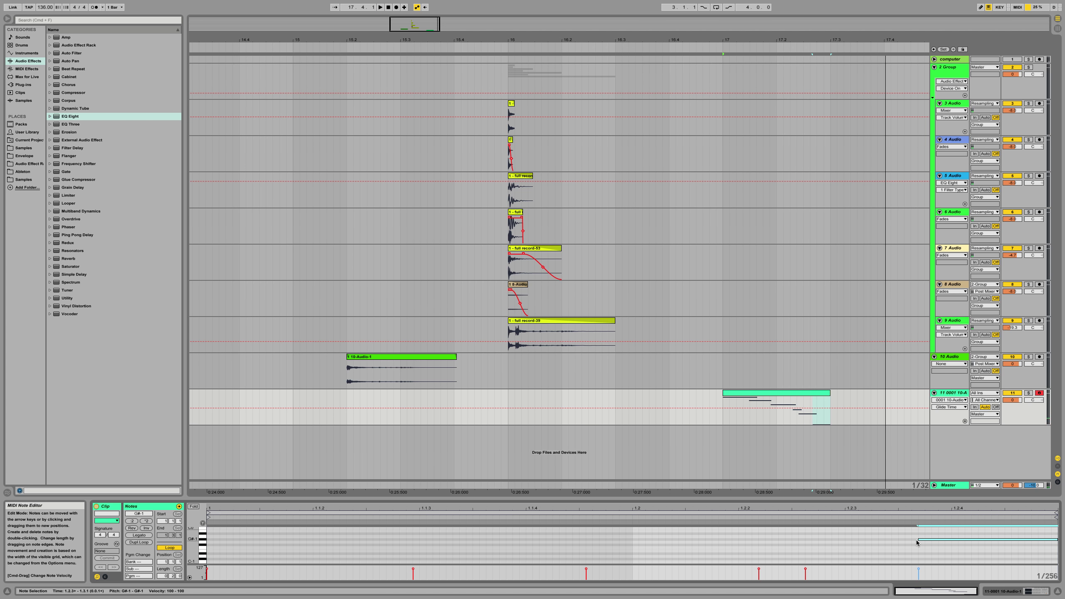
# Add an EQ Eight after the Sampler and enable its filter band 8.
pyautogui.hotkey('shift', 'Tab')
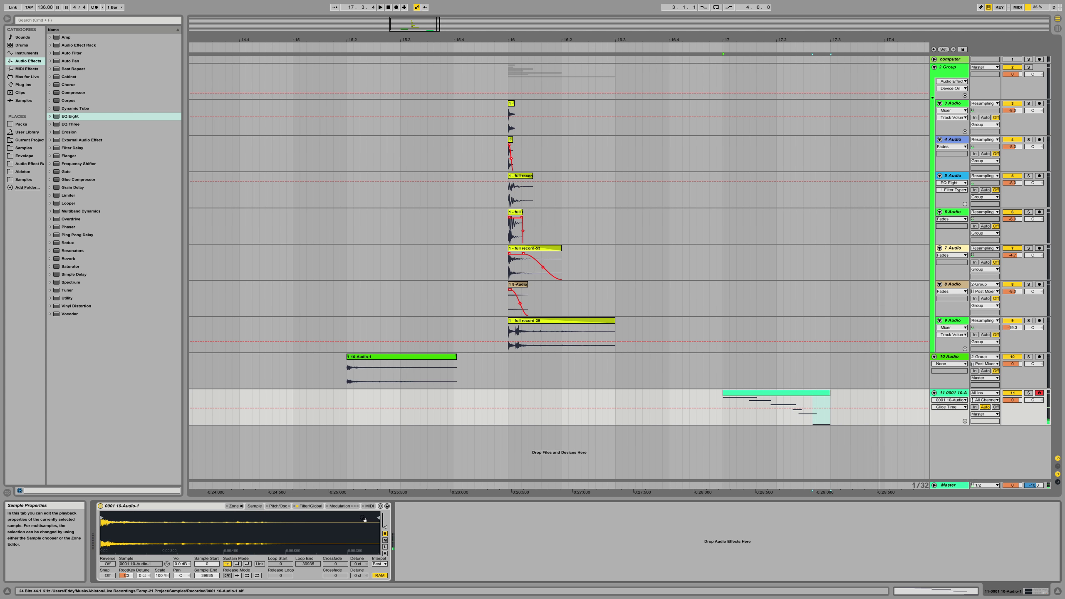
pyautogui.moveTo(72, 118); pyautogui.dragTo(402, 541)
pyautogui.click(561, 577)
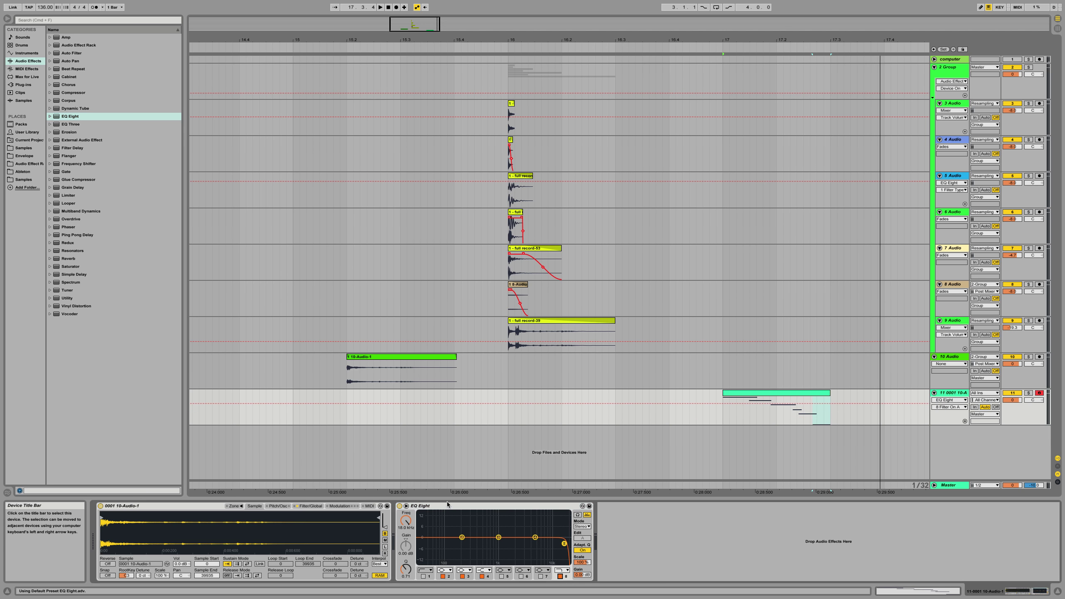
# Raise the frequency of EQ Eight's filter band 8 to 22.0 kHz.
pyautogui.moveTo(408, 522); pyautogui.dragTo(658, 476)
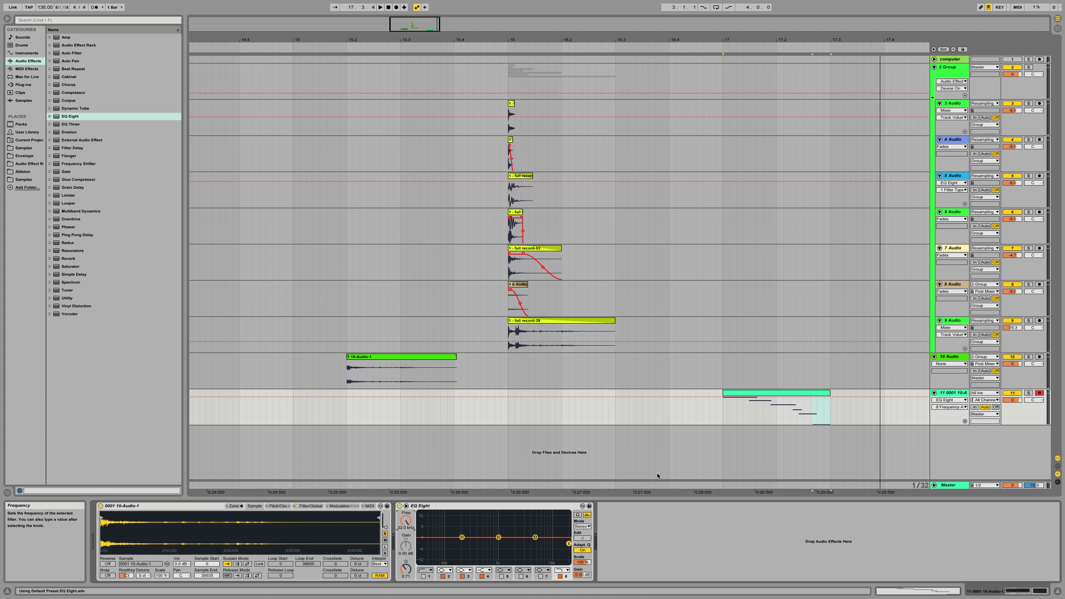
# Try automating filter band 8's frequency to sweep from 22.0 kHz to its minimum at the MIDI clip's end, and play the clip.
pyautogui.moveTo(823, 406); pyautogui.dragTo(831, 399)
pyautogui.click(817, 404)
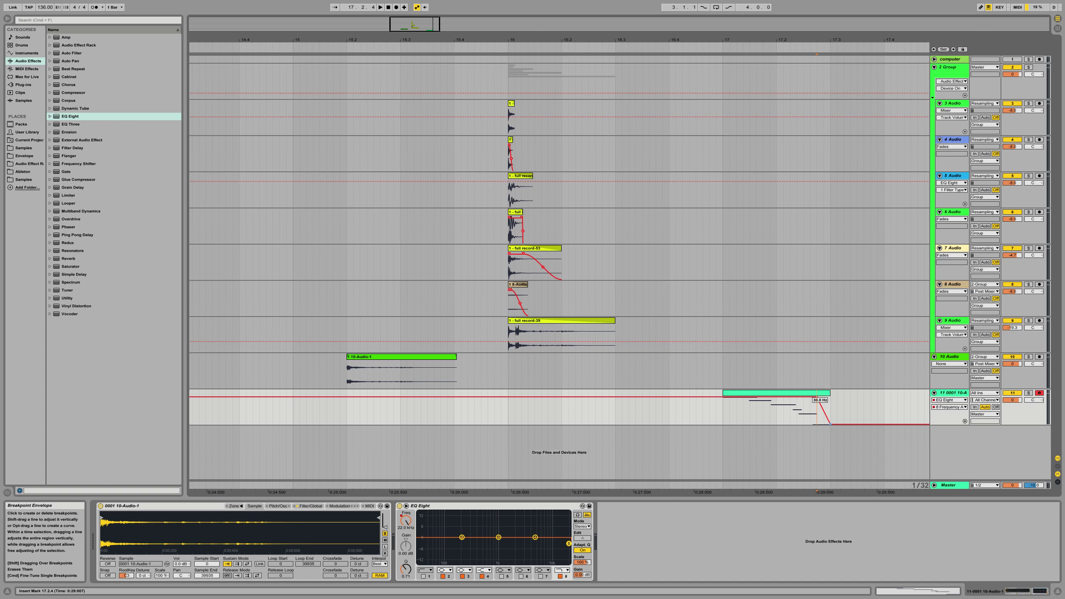
pyautogui.click(721, 413)
pyautogui.press('space')
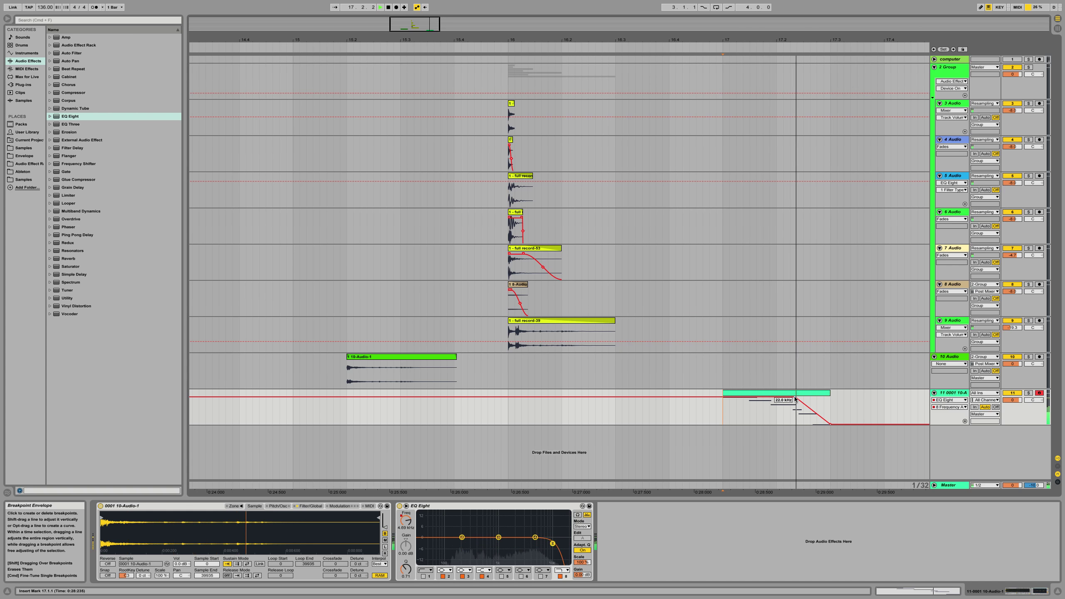
# Turn off looping for the MIDI clip and extend its end to 17.4.
pyautogui.doubleClick(819, 393)
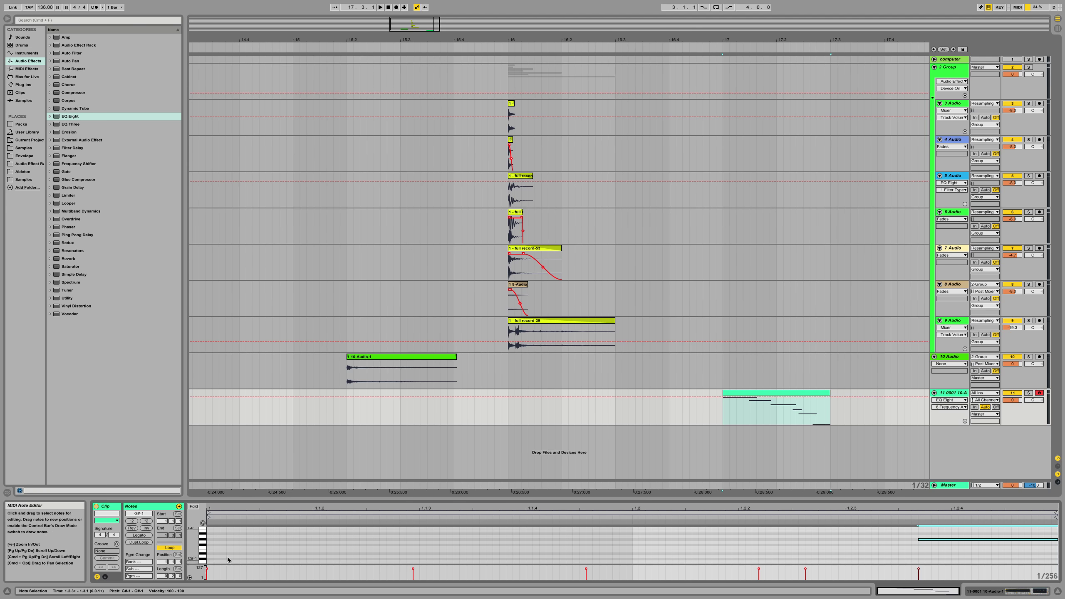
pyautogui.click(169, 548)
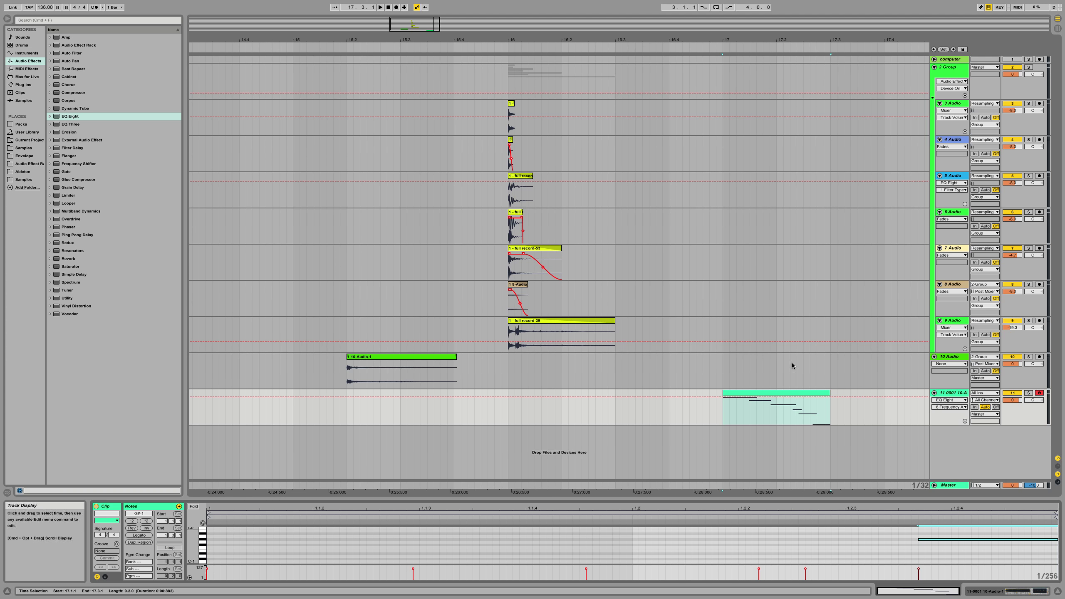
pyautogui.moveTo(831, 391); pyautogui.dragTo(882, 388)
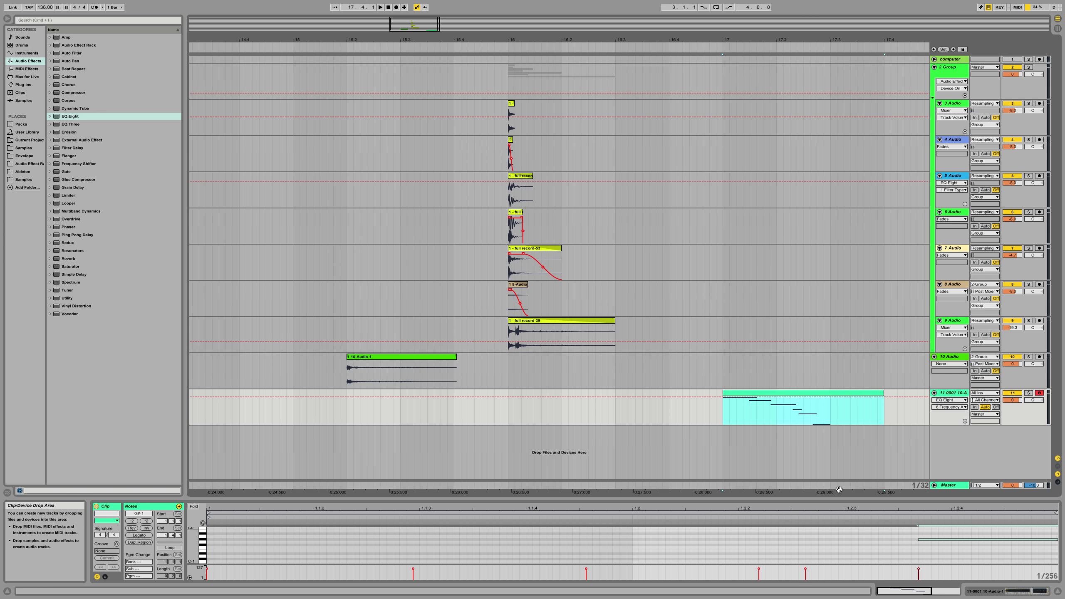
# Add an E-1 note overlapping the end of the G#-1 note, lengthen it to about 1.3.4 and play the clip.
pyautogui.click(920, 540)
pyautogui.hscroll(8, 915, 538)
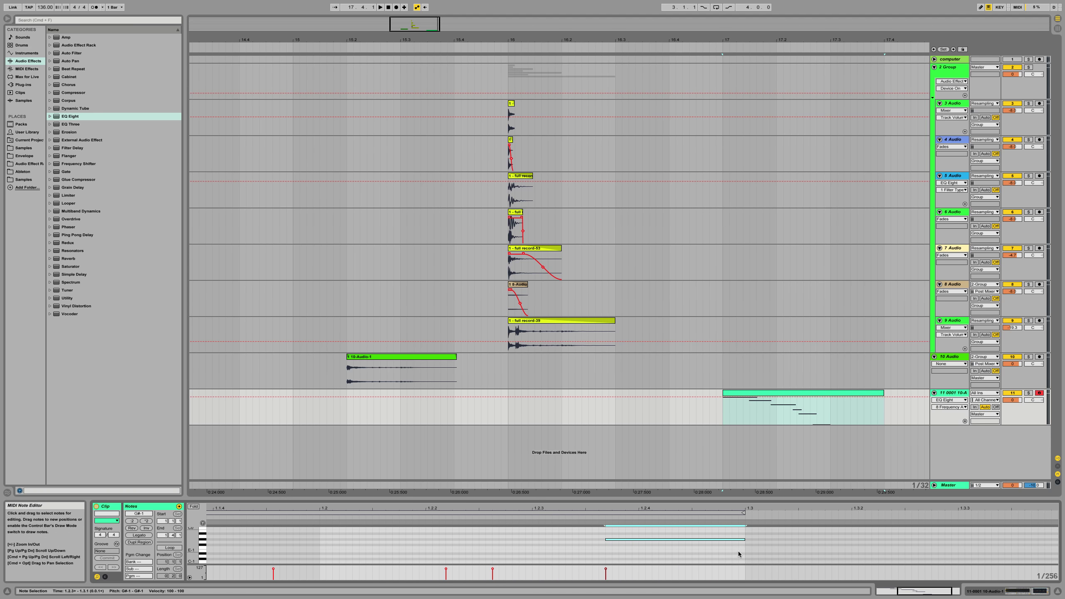
pyautogui.hotkey('shift', 'Right')
pyautogui.hotkey('shift', 'Right')
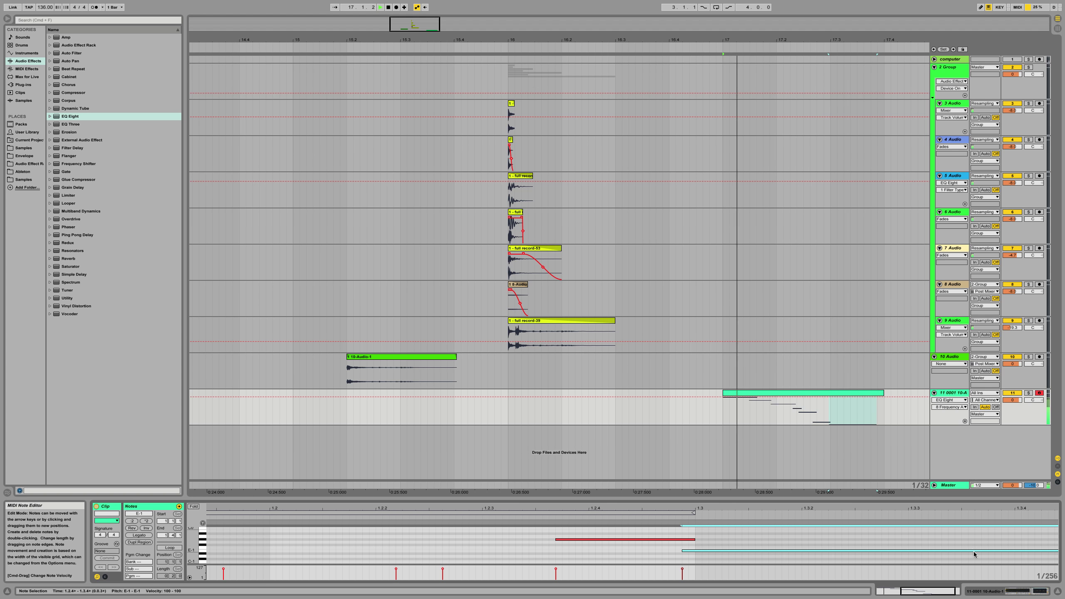
pyautogui.hscroll(2, 976, 554)
pyautogui.press('space')
# Add a C#-1 note below the E-1 note, lengthen it to about 1.3.3 and play the clip.
pyautogui.click(735, 559)
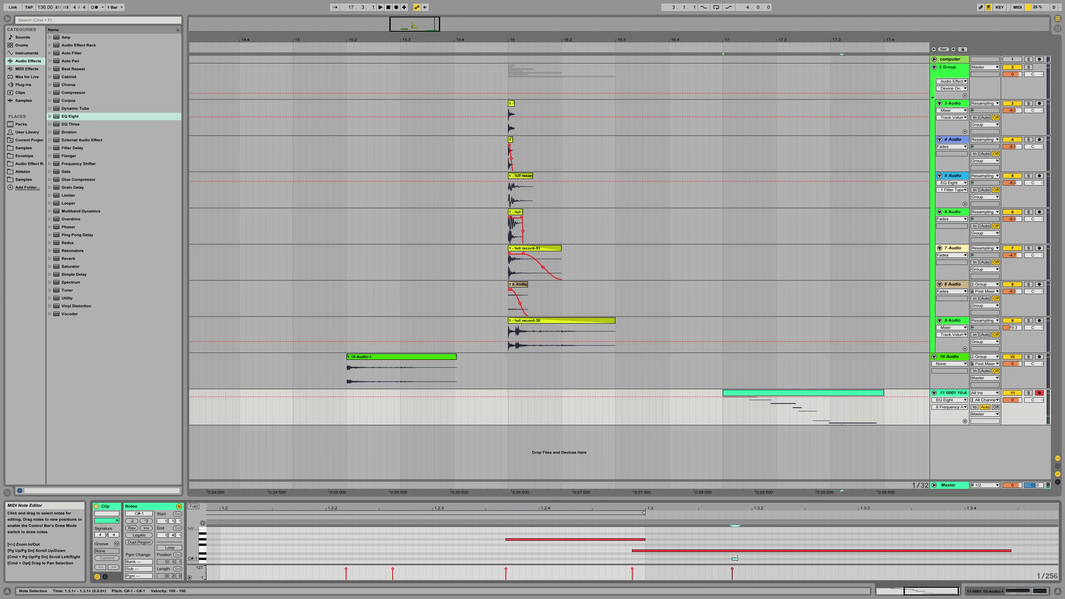
pyautogui.moveTo(916, 563); pyautogui.dragTo(919, 560)
pyautogui.scroll(-1, 882, 558)
pyautogui.press('space')
# Add another note overlapping the C#-1 note, lower it to C#-2, lengthen it to about 1.3.4 and play the clip.
pyautogui.doubleClick(749, 554)
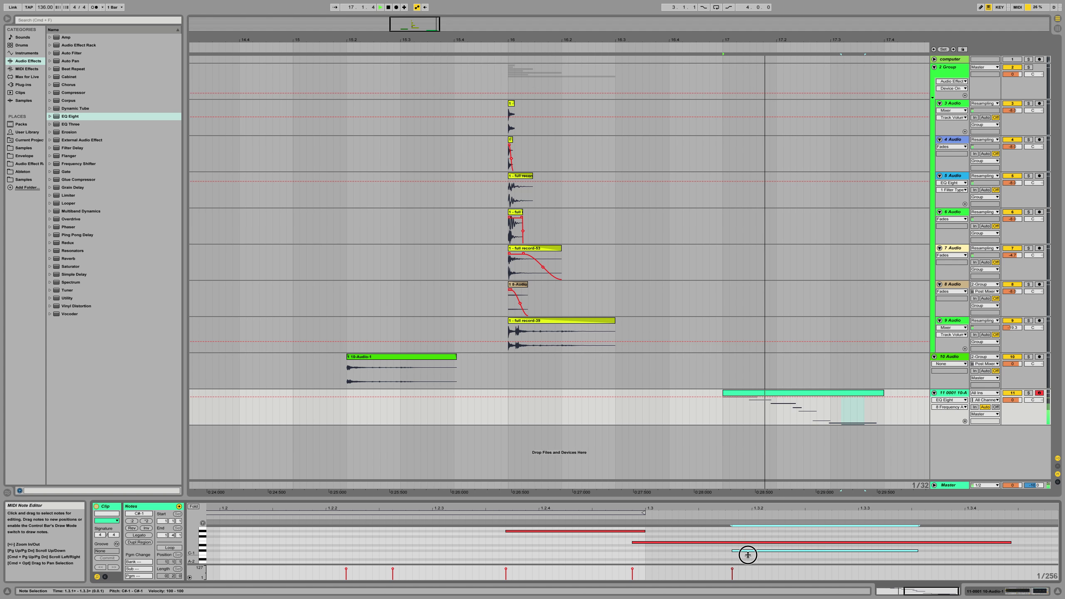
pyautogui.scroll(-1, 758, 560)
pyautogui.moveTo(751, 546); pyautogui.dragTo(925, 549)
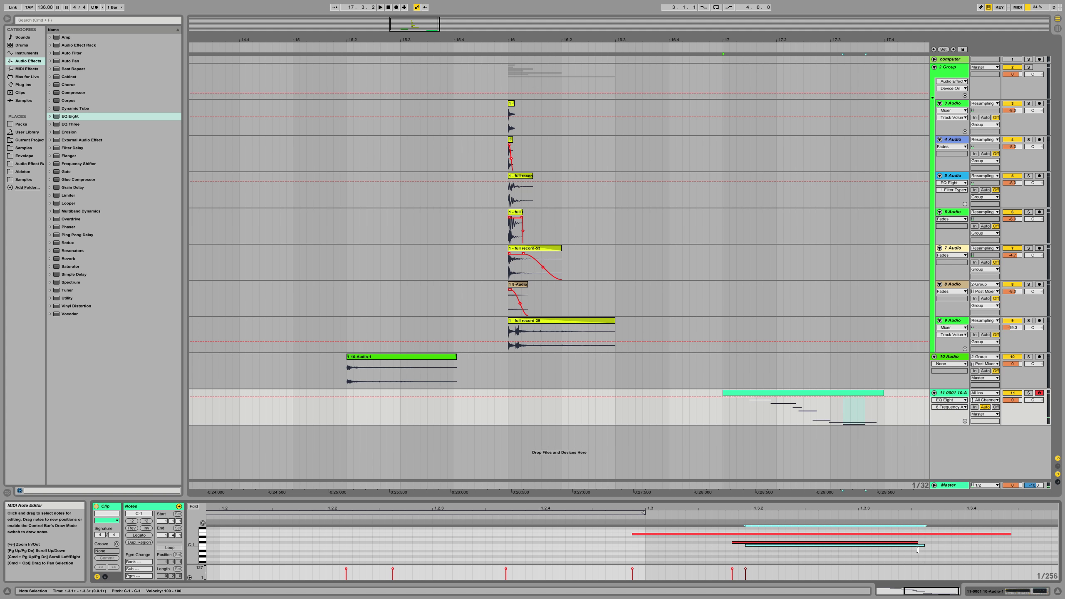
pyautogui.moveTo(825, 546)
pyautogui.mouseDown()
pyautogui.moveTo(826, 565)
pyautogui.moveTo(784, 554)
pyautogui.moveTo(824, 560)
pyautogui.mouseUp()
pyautogui.scroll(-2, 783, 554)
pyautogui.press('space')
# Move the C#-1 and C#-2 notes earlier so they start shortly after 1.3, and play the clip.
pyautogui.scroll(4, 799, 555)
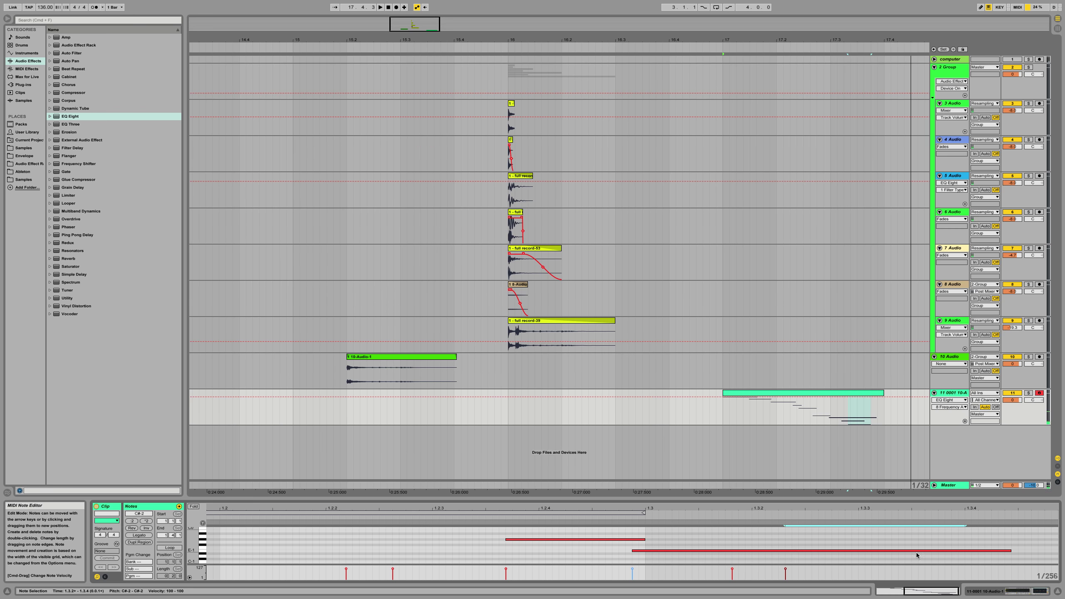
pyautogui.scroll(-3, 1002, 556)
pyautogui.moveTo(814, 537); pyautogui.dragTo(842, 577)
pyautogui.click(808, 546)
pyautogui.scroll(-1, 745, 548)
pyautogui.click(814, 559)
pyautogui.moveTo(797, 562); pyautogui.dragTo(730, 561)
pyautogui.press('space')
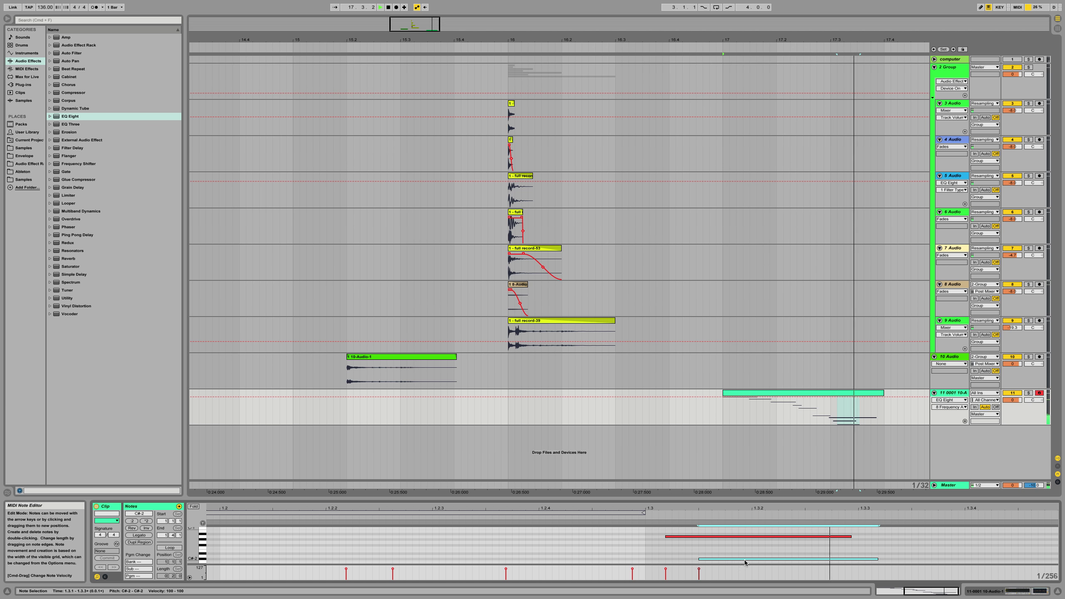
# Stop playback and shorten the long E-1 note from its end.
pyautogui.press('space')
pyautogui.scroll(2, 965, 542)
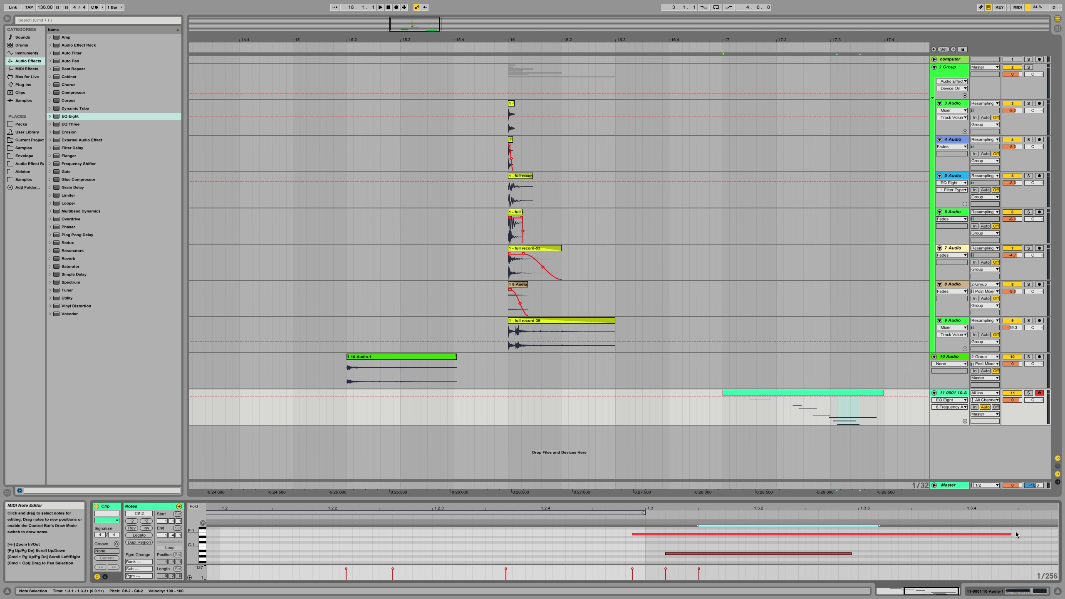
pyautogui.click(839, 543)
# Add a C-2 note overlapping the end of the C#-2 note, extend it to about 1.3.4 and play the clip.
pyautogui.scroll(-2, 871, 545)
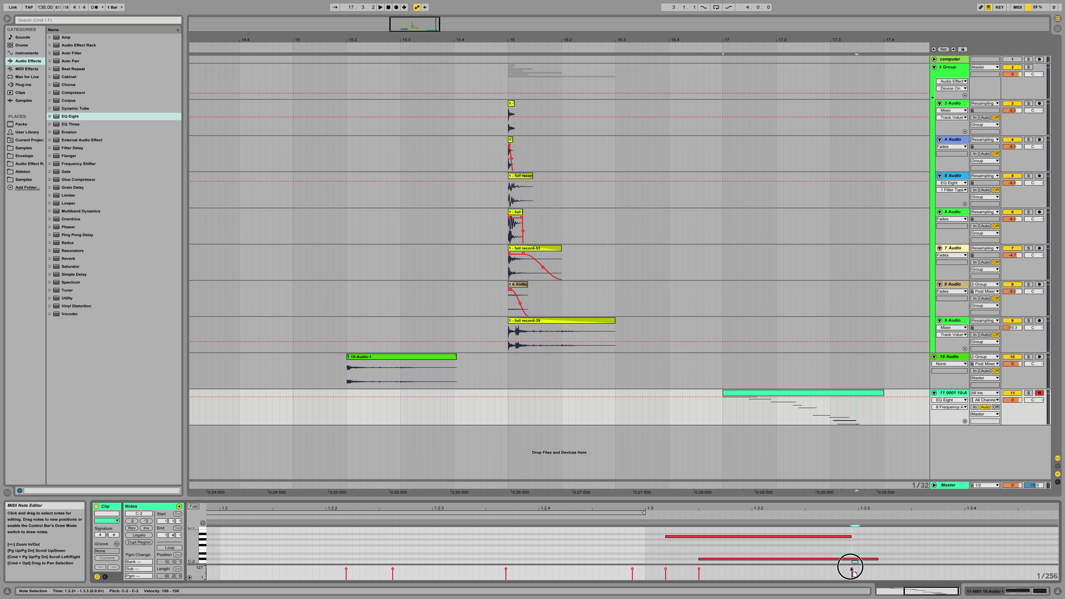
pyautogui.click(832, 563)
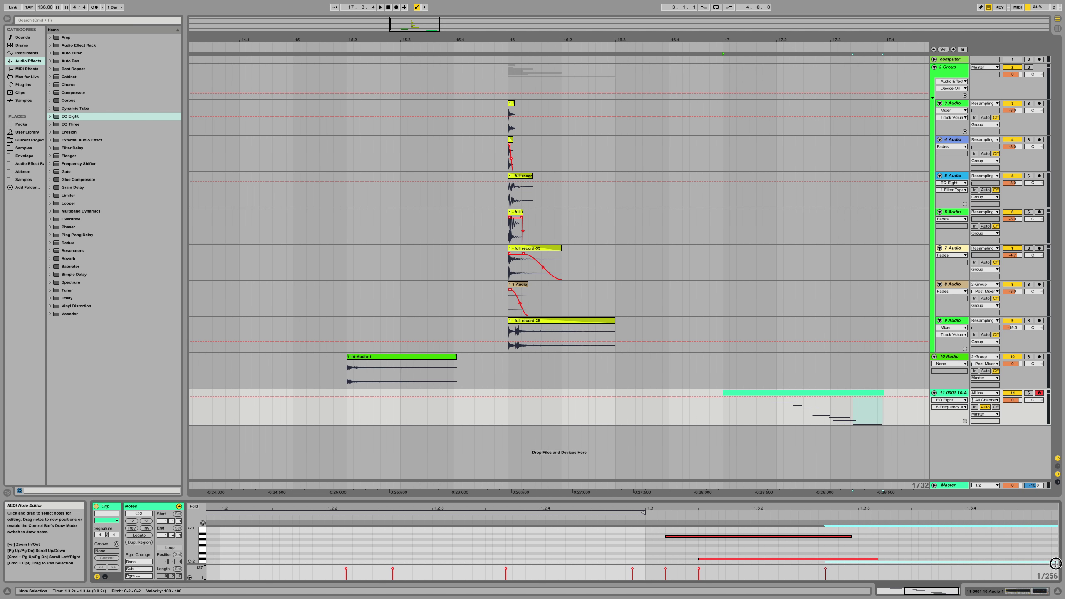
pyautogui.press('space')
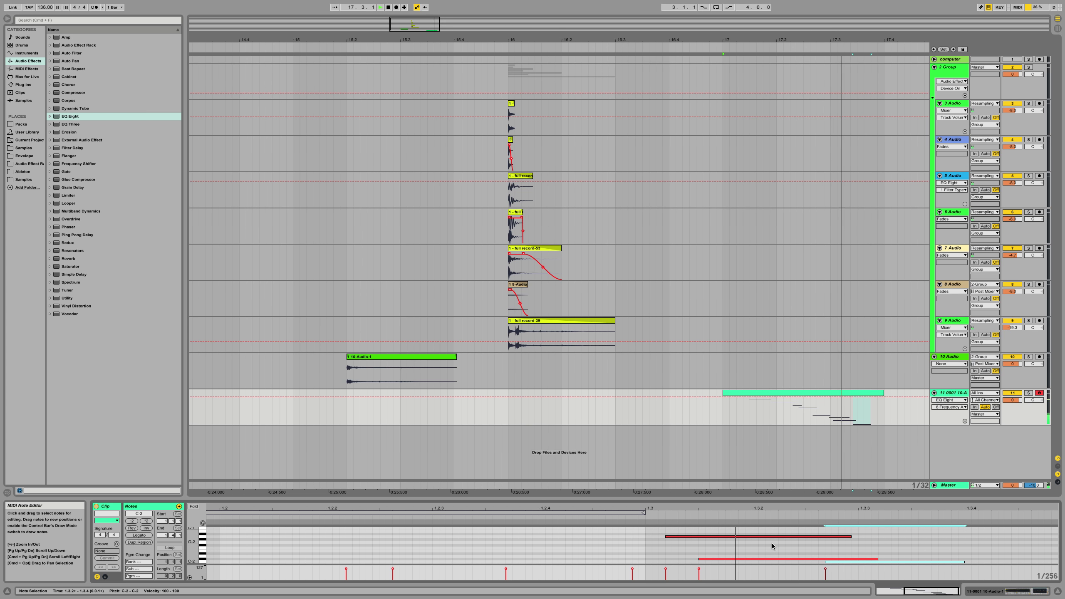
pyautogui.click(867, 394)
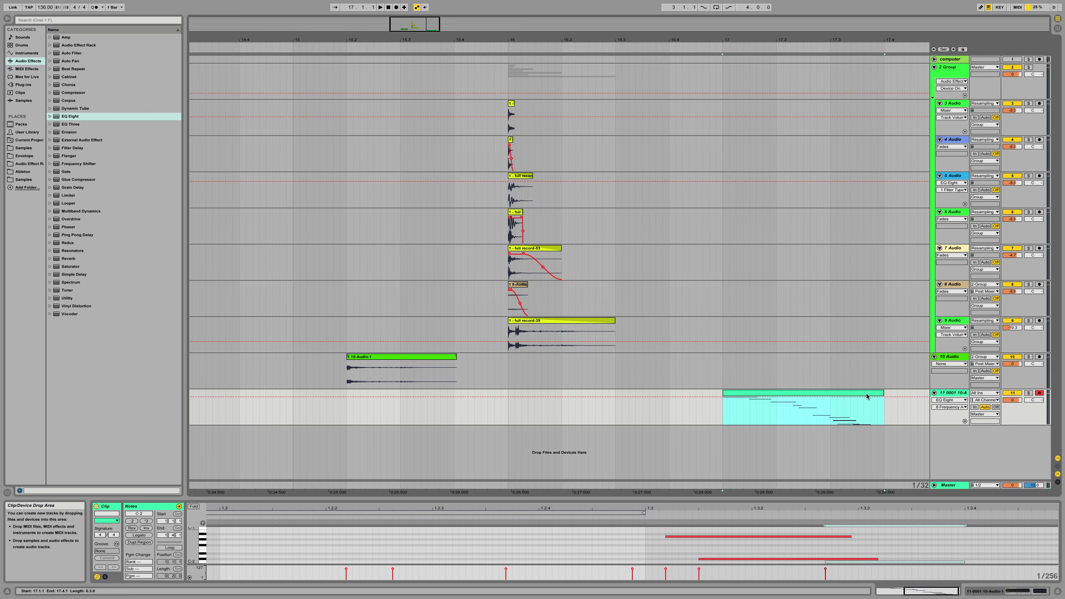
pyautogui.press('space')
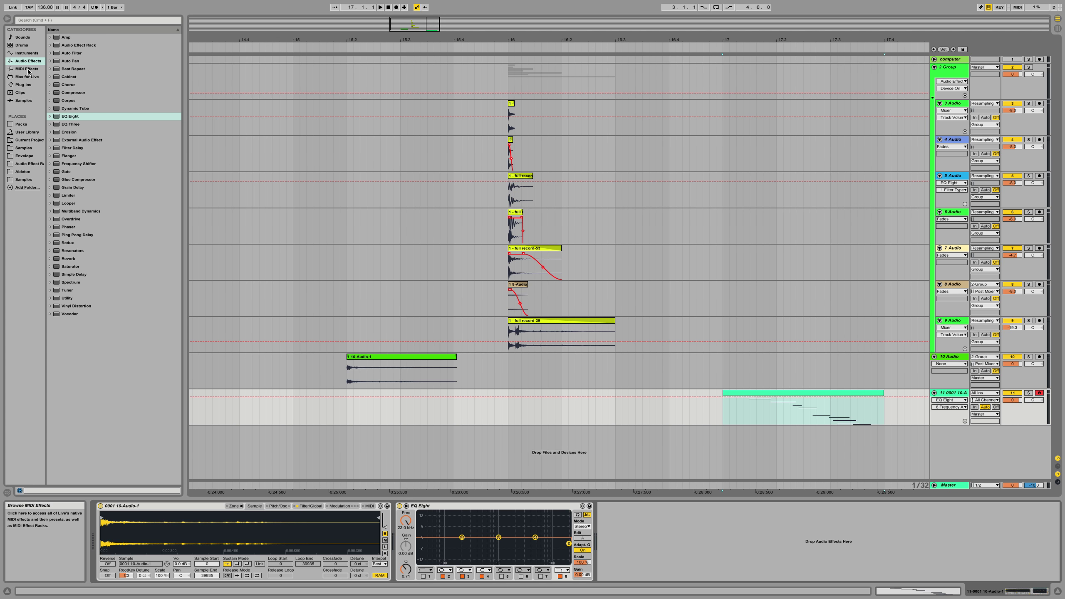
# Add SausageFattener after EQ Eight, assign Fatness and Color to its X-Y control, hide its window and return to the audio effects list.
pyautogui.click(24, 85)
pyautogui.scroll(-10, 111, 415)
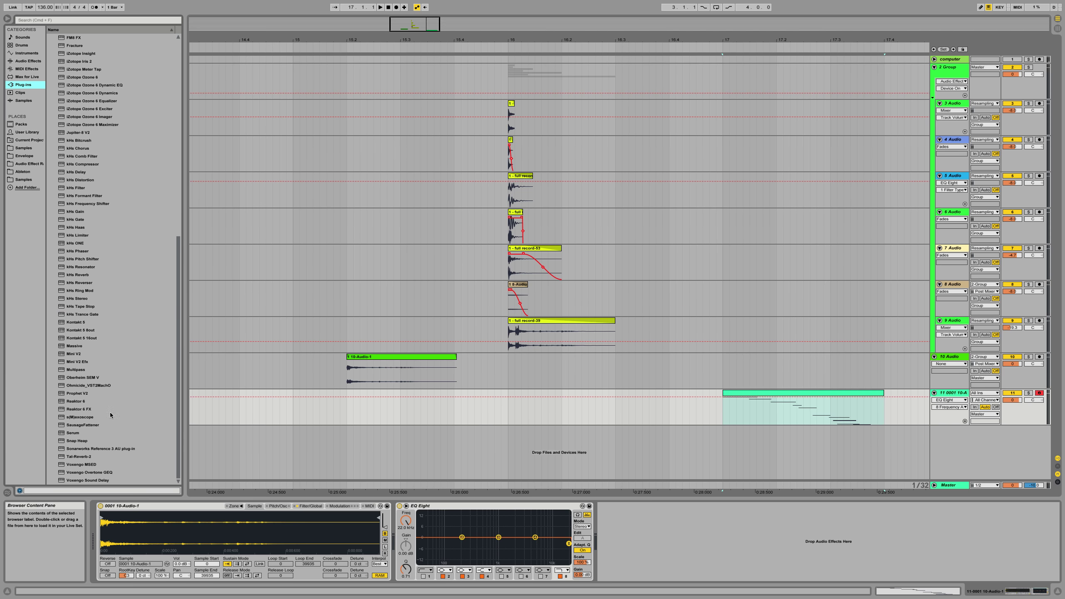
pyautogui.doubleClick(84, 427)
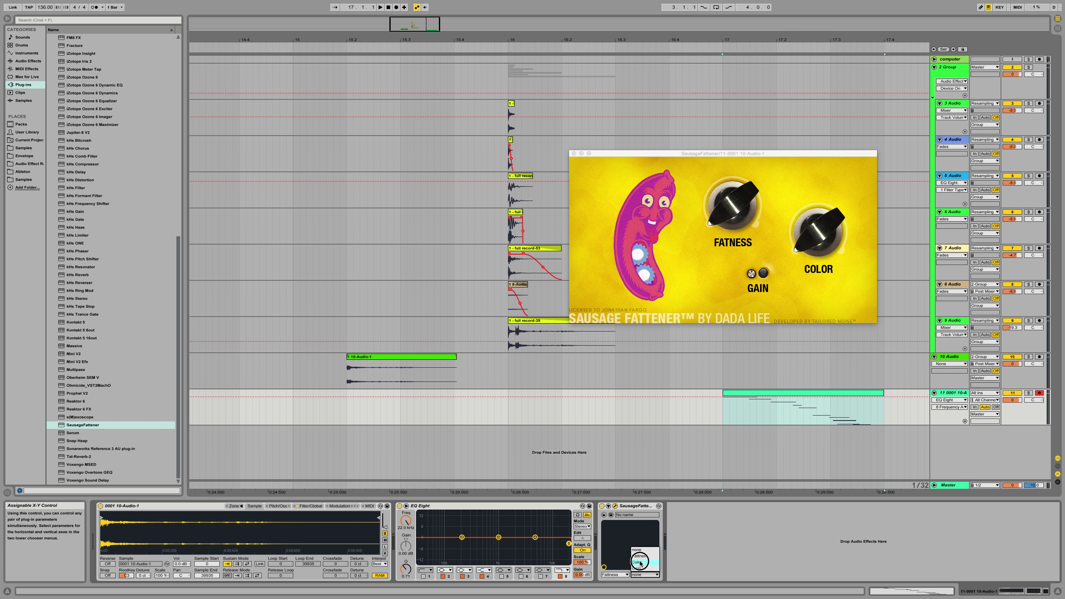
pyautogui.press('super+alt+p')
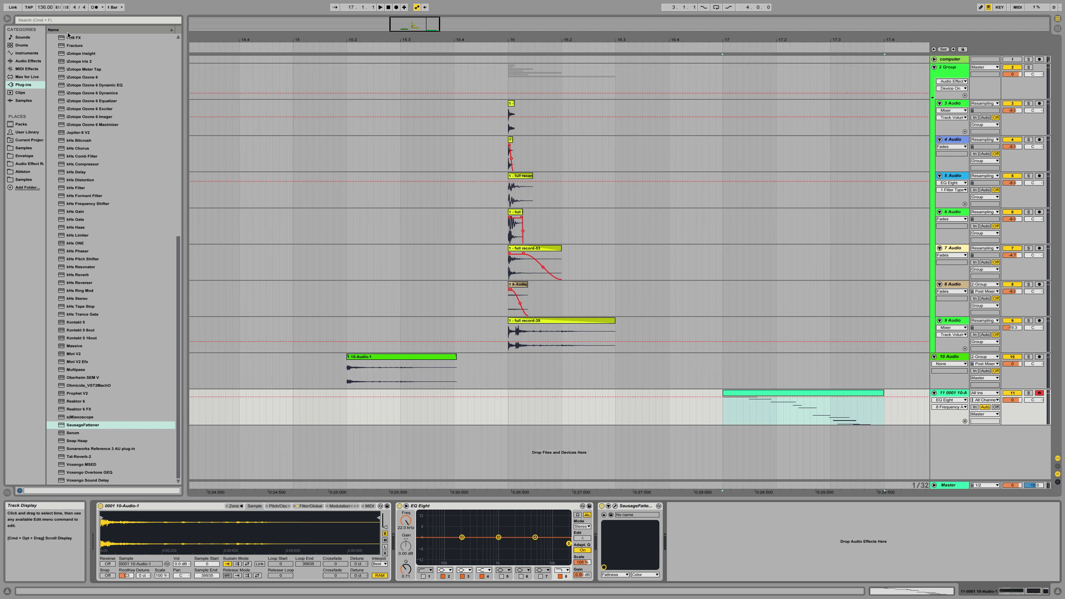
pyautogui.click(26, 61)
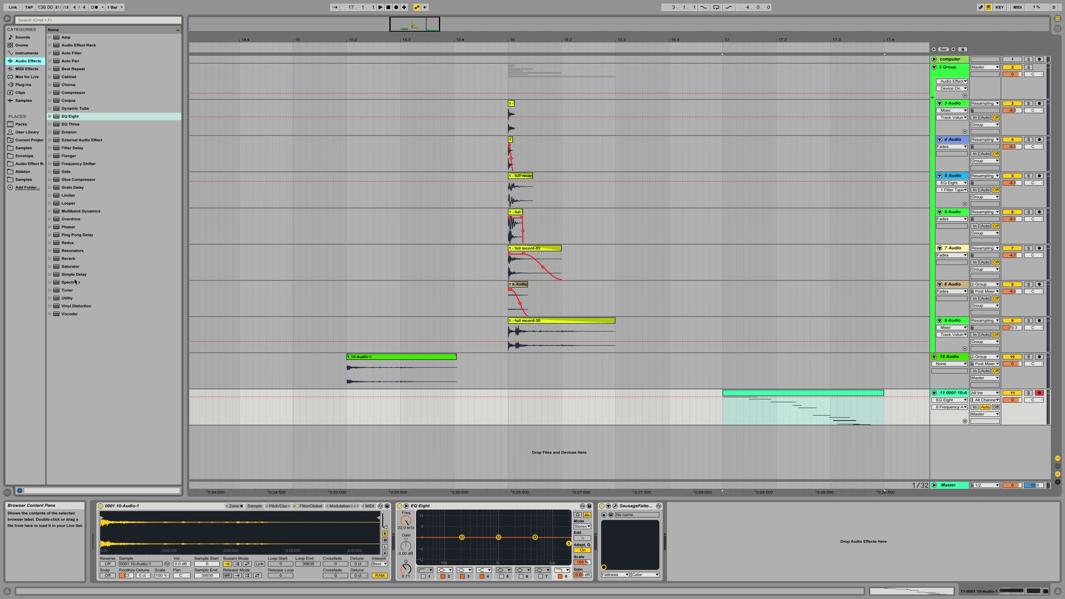
# Add a Limiter to the end of the sampler track's device chain and insert a Saturator between SausageFattener and the Limiter.
pyautogui.doubleClick(69, 196)
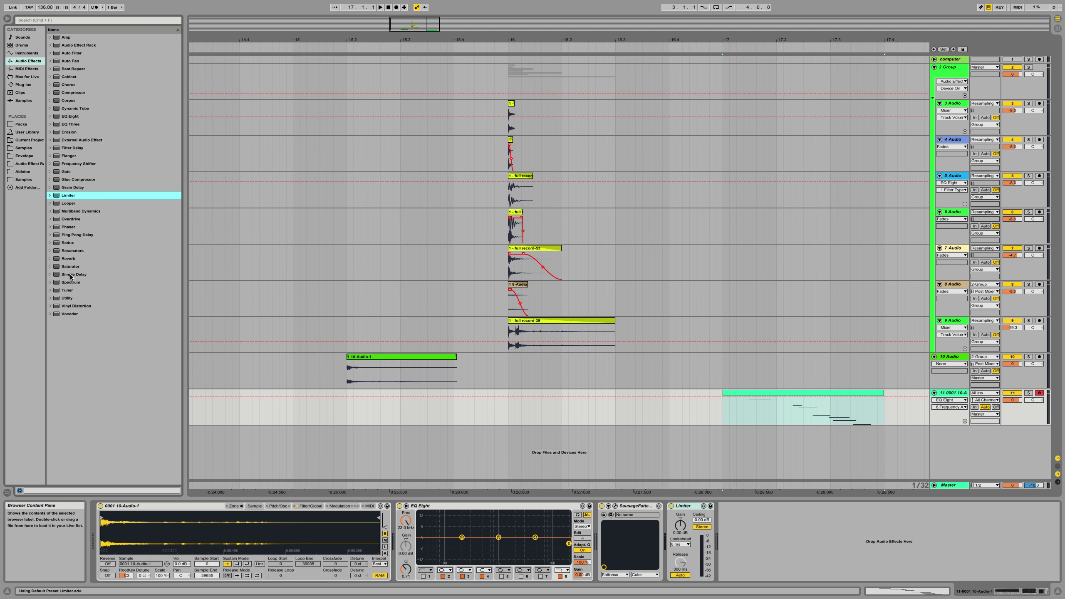
pyautogui.moveTo(70, 269); pyautogui.dragTo(643, 534)
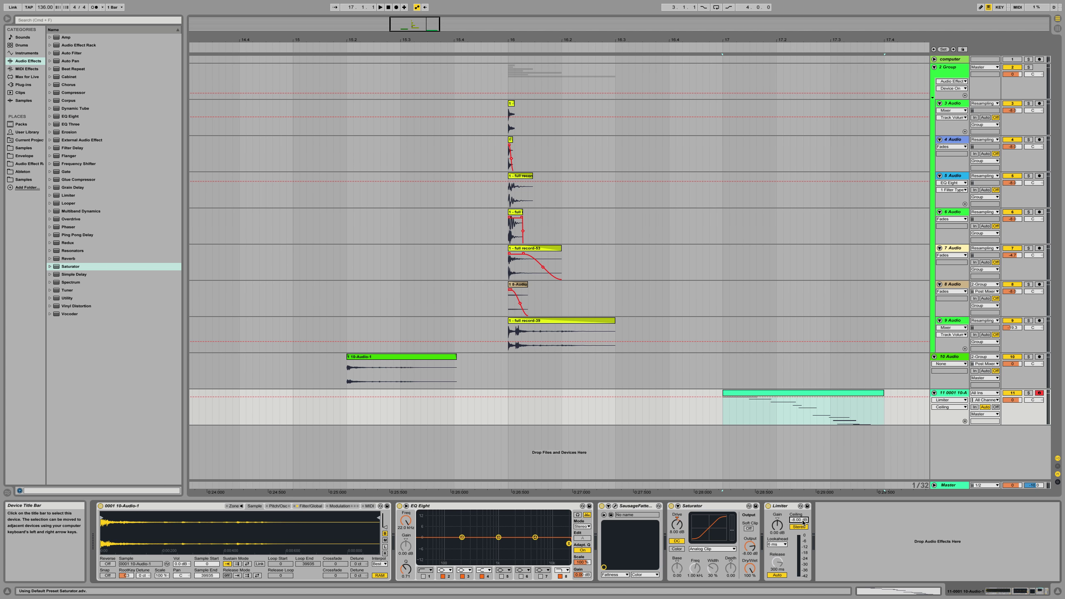
pyautogui.press('space')
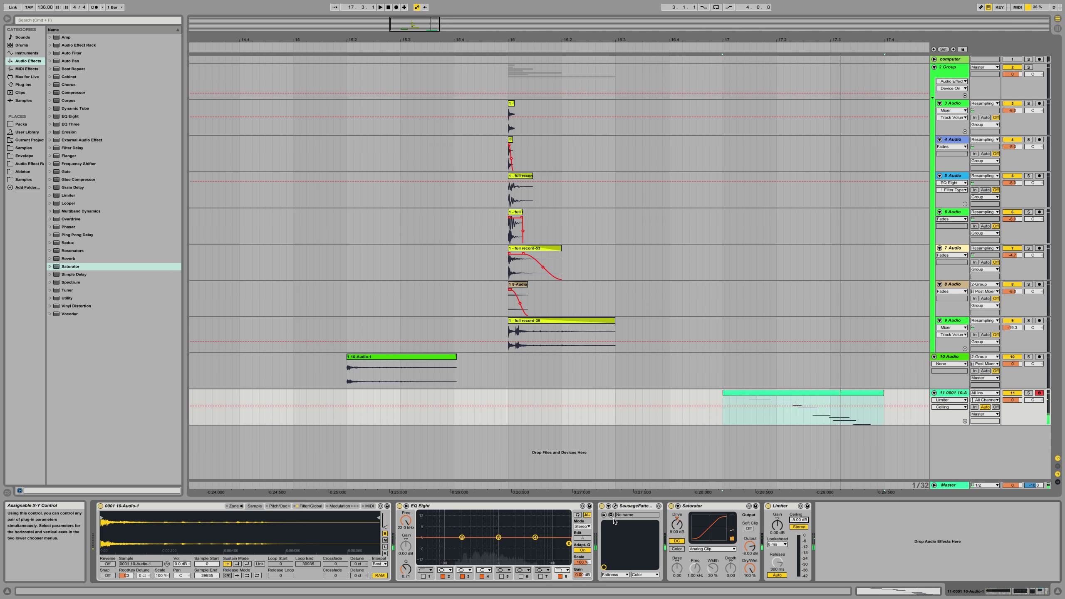
# Compare the sound with the Saturator and SausageFattener switched on and off, and slightly boost the EQ Eight high shelf from 1.44 kHz.
pyautogui.click(671, 506)
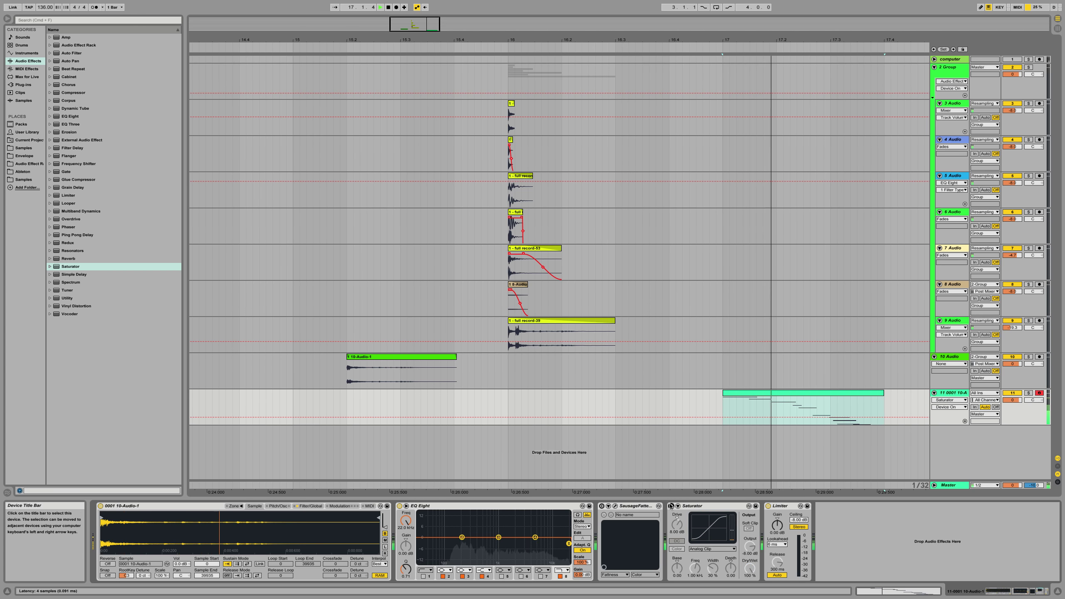
pyautogui.click(672, 506)
pyautogui.click(601, 506)
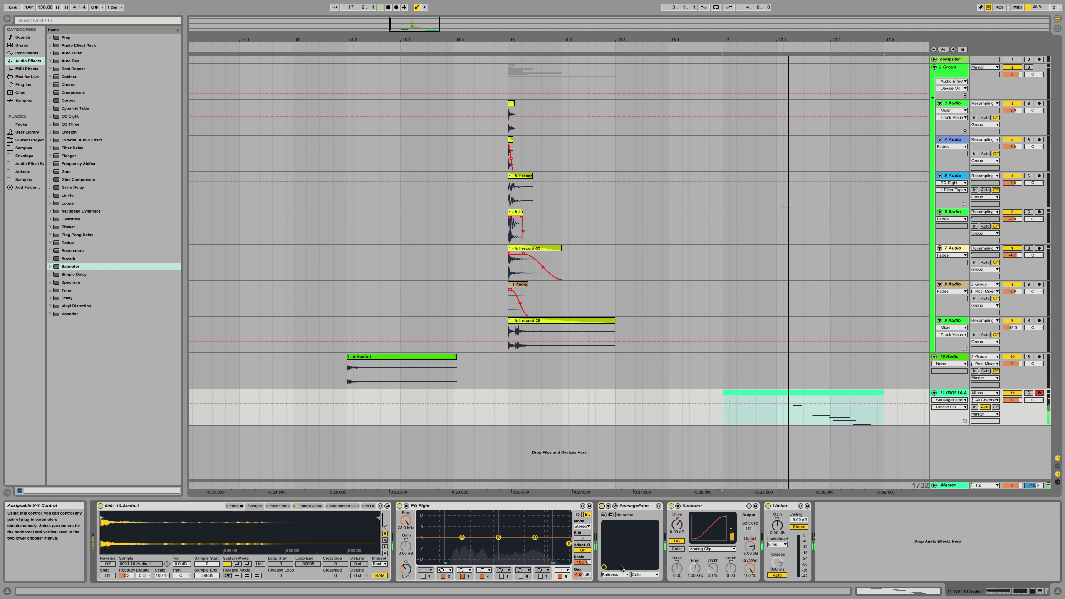
pyautogui.moveTo(536, 537); pyautogui.dragTo(508, 532)
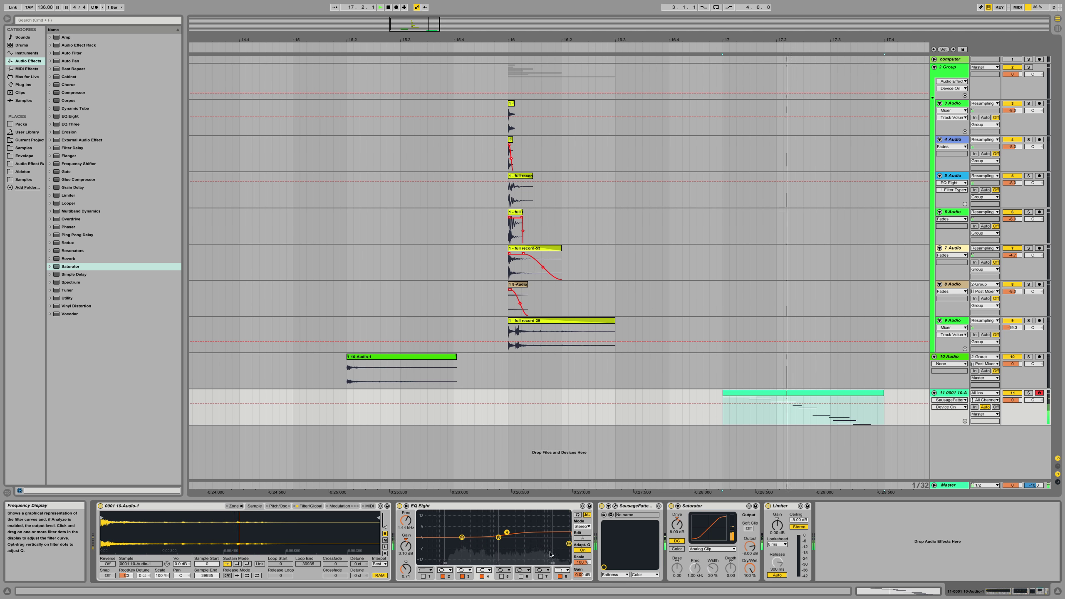
pyautogui.press('space')
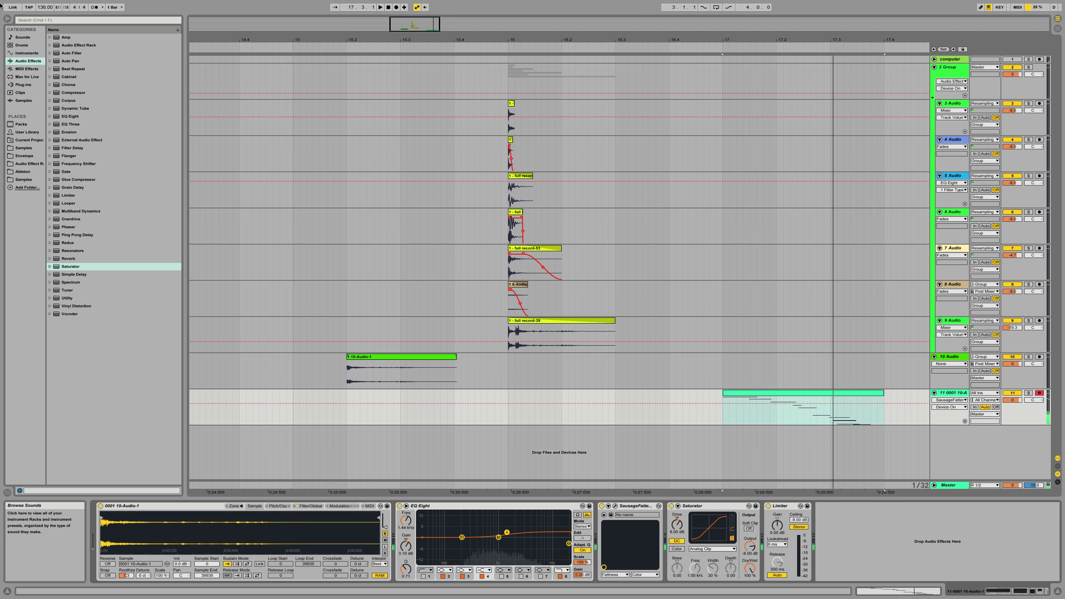
# Insert the FabFilter Pro-MB plug-in between EQ Eight and SausageFattener.
pyautogui.click(31, 86)
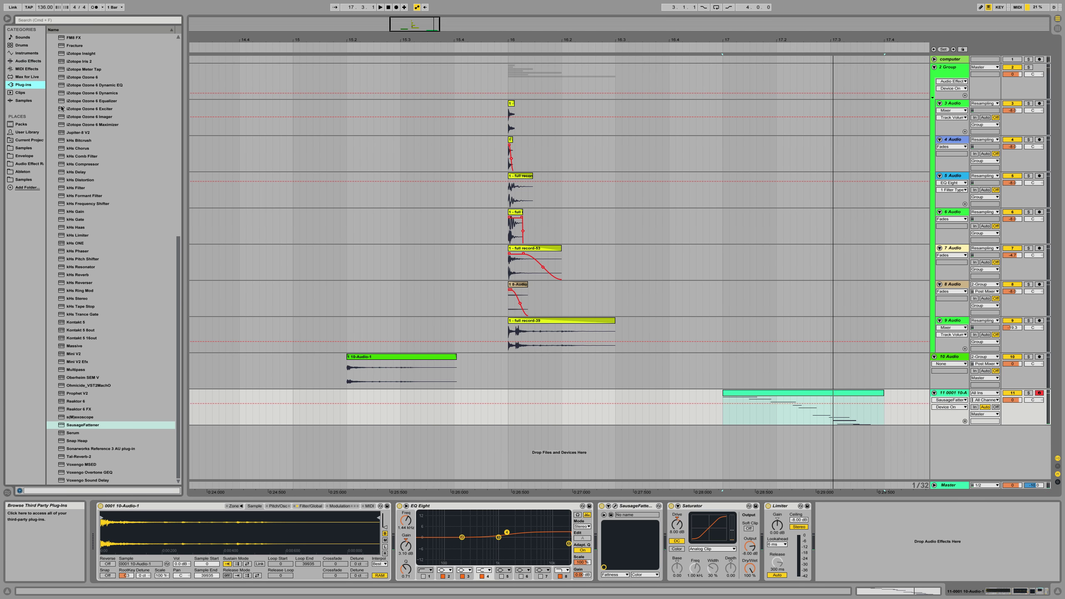
pyautogui.scroll(8, 84, 146)
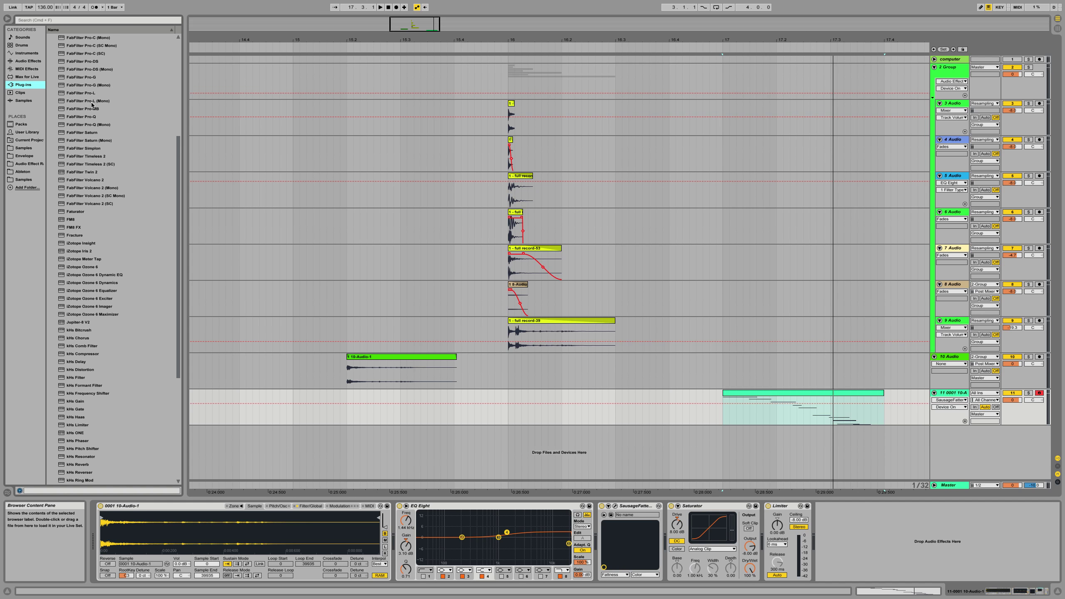
pyautogui.moveTo(124, 130)
pyautogui.mouseDown()
pyautogui.moveTo(673, 571)
pyautogui.moveTo(620, 561)
pyautogui.mouseUp()
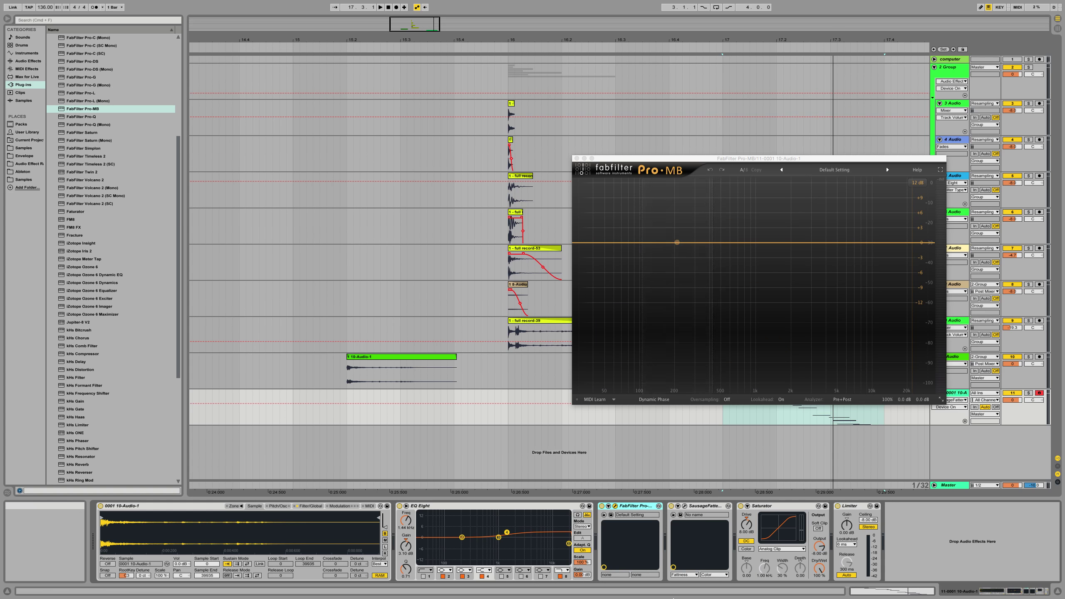
# Create a high-frequency compression band in Pro-MB, extend its low crossover downward and raise its output level to about +2 dB.
pyautogui.click(895, 243)
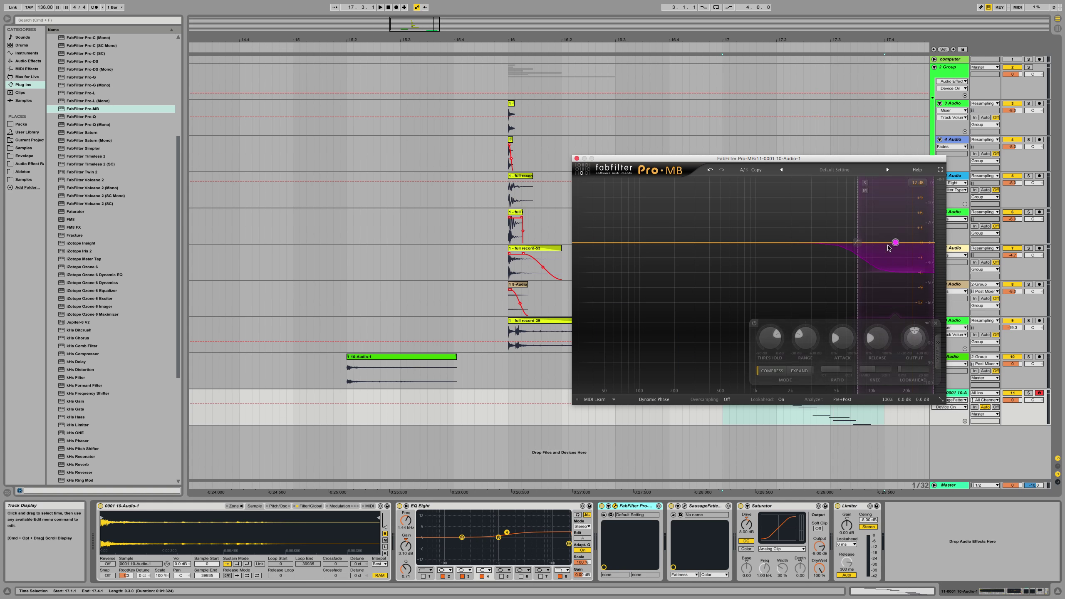
pyautogui.moveTo(857, 231); pyautogui.dragTo(827, 229)
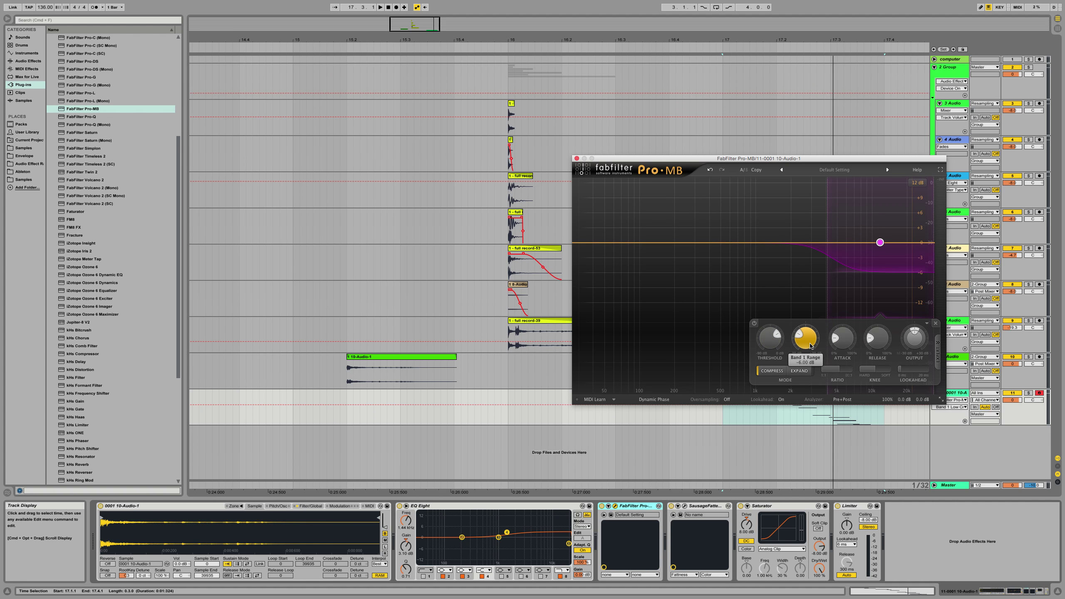
pyautogui.press('space')
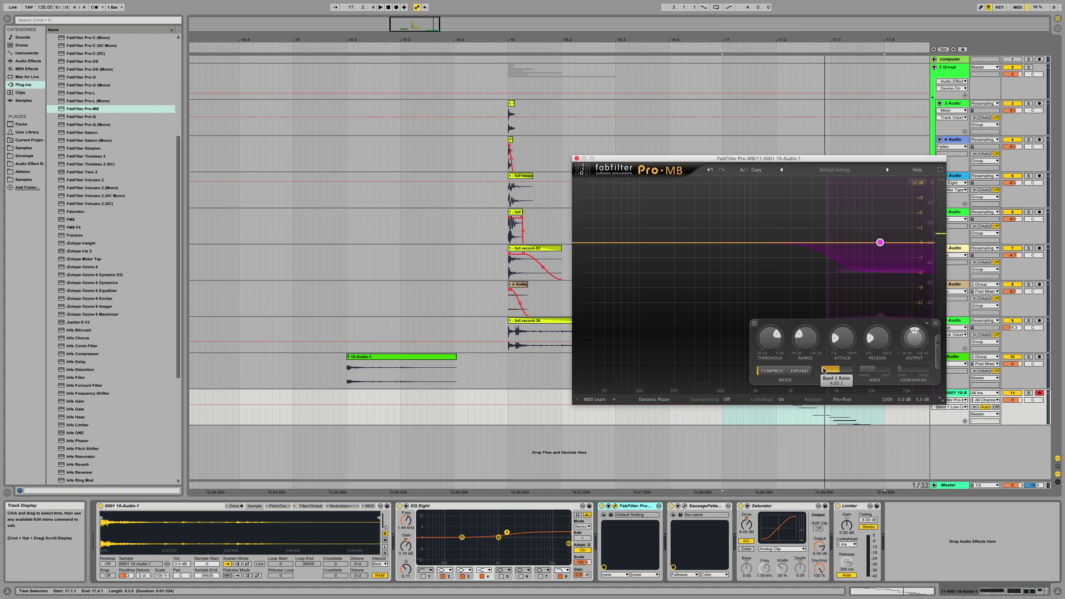
pyautogui.click(916, 336)
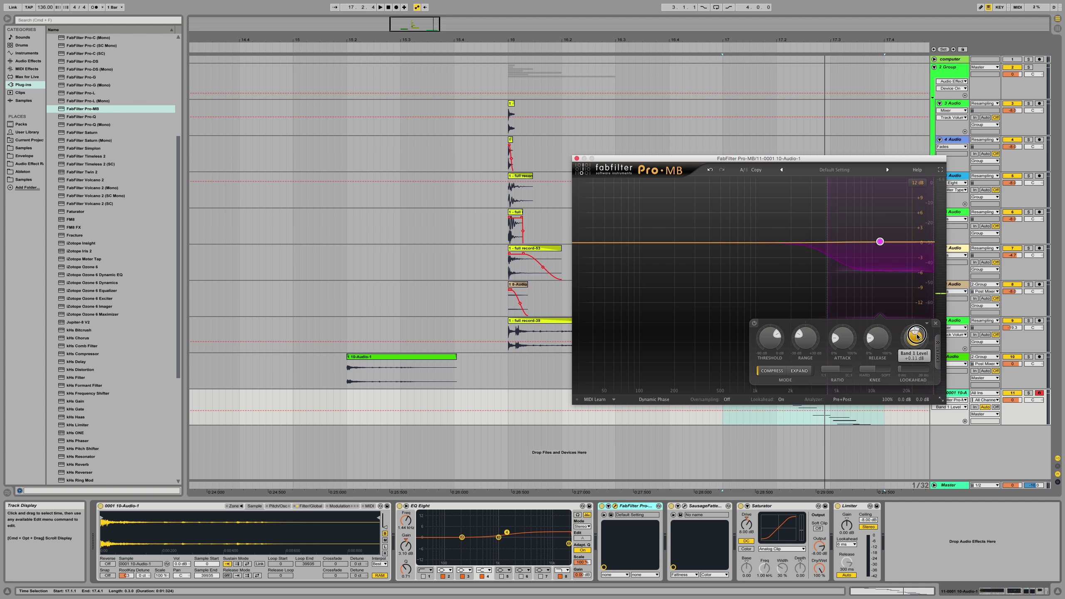
pyautogui.scroll(5, 916, 329)
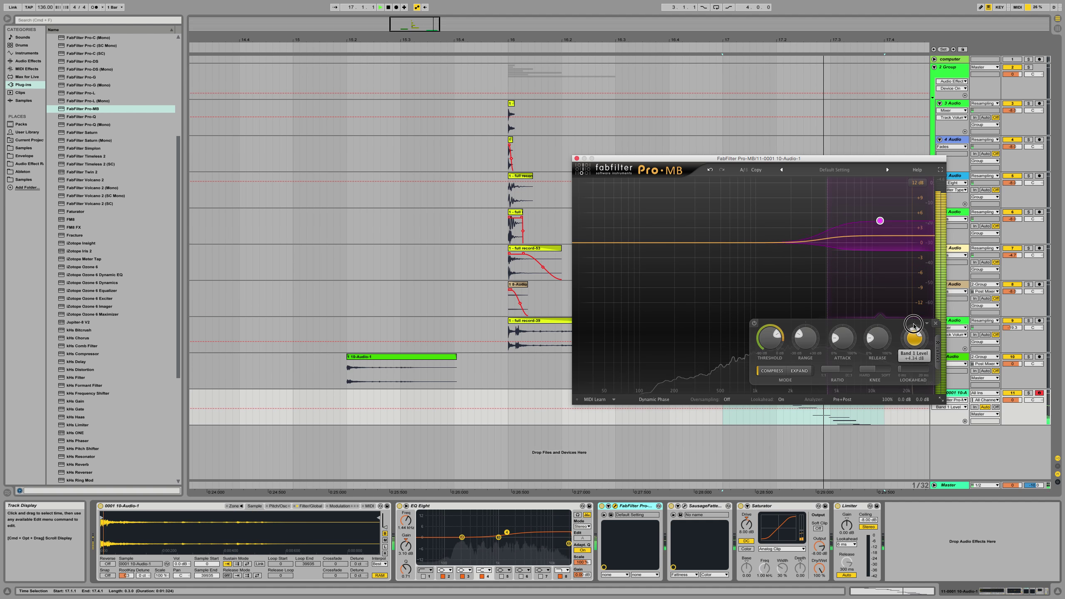
pyautogui.moveTo(915, 330); pyautogui.dragTo(915, 342)
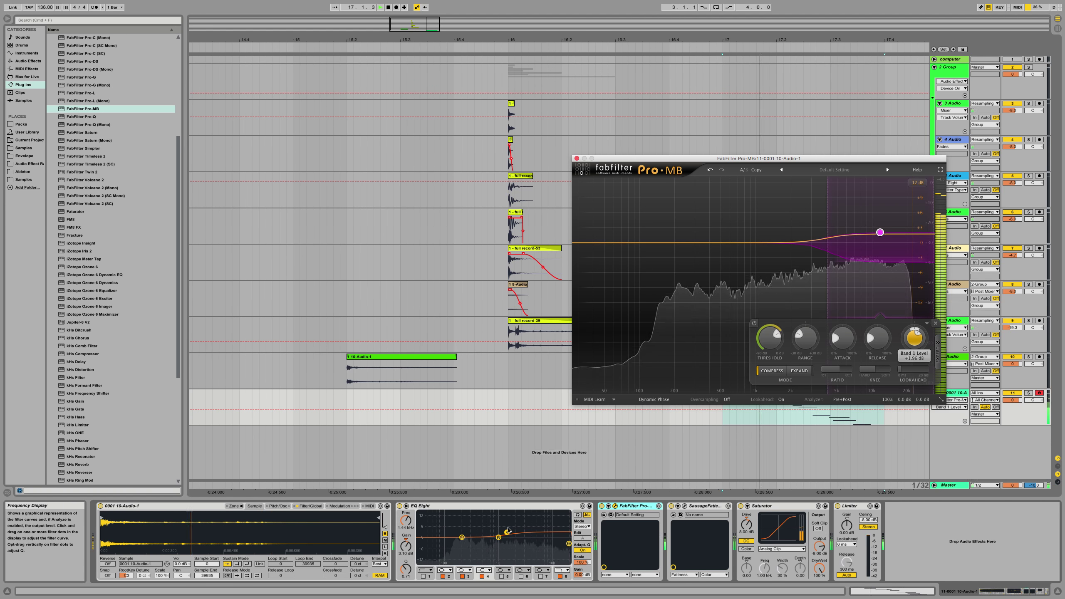
# Lower the Pro-MB band's low crossover to about 2249 Hz and its threshold to about -22 dB.
pyautogui.moveTo(828, 215); pyautogui.dragTo(799, 216)
pyautogui.press('space')
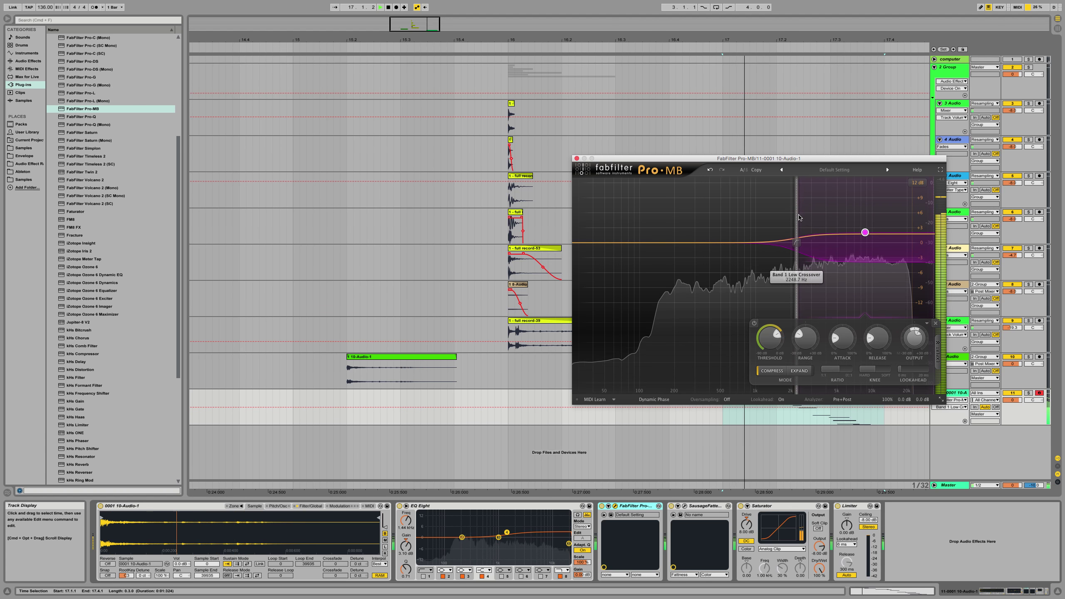
pyautogui.press('space')
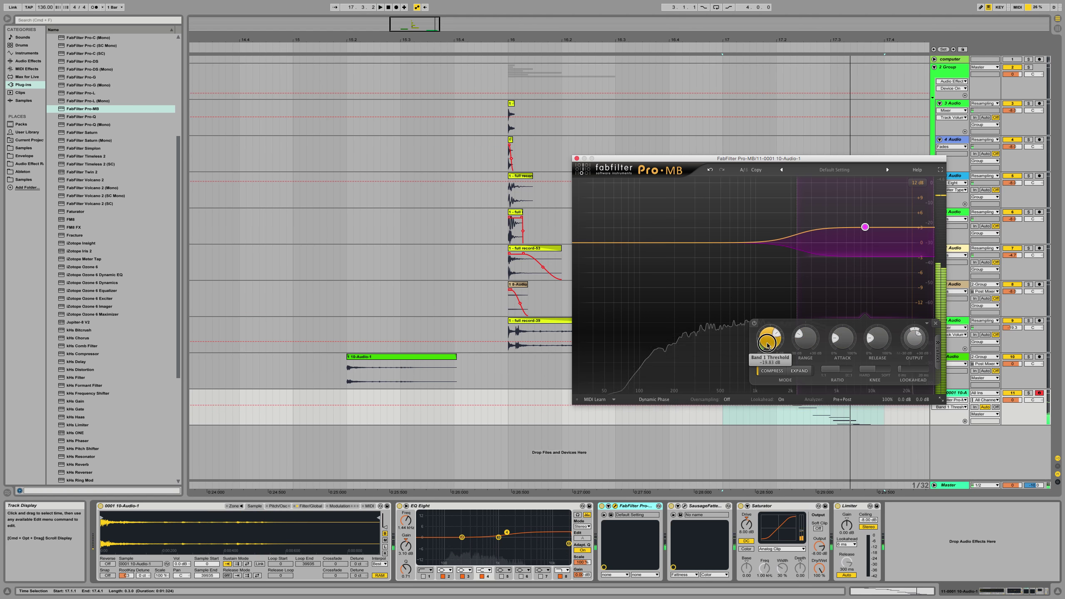
pyautogui.moveTo(767, 341); pyautogui.dragTo(769, 350)
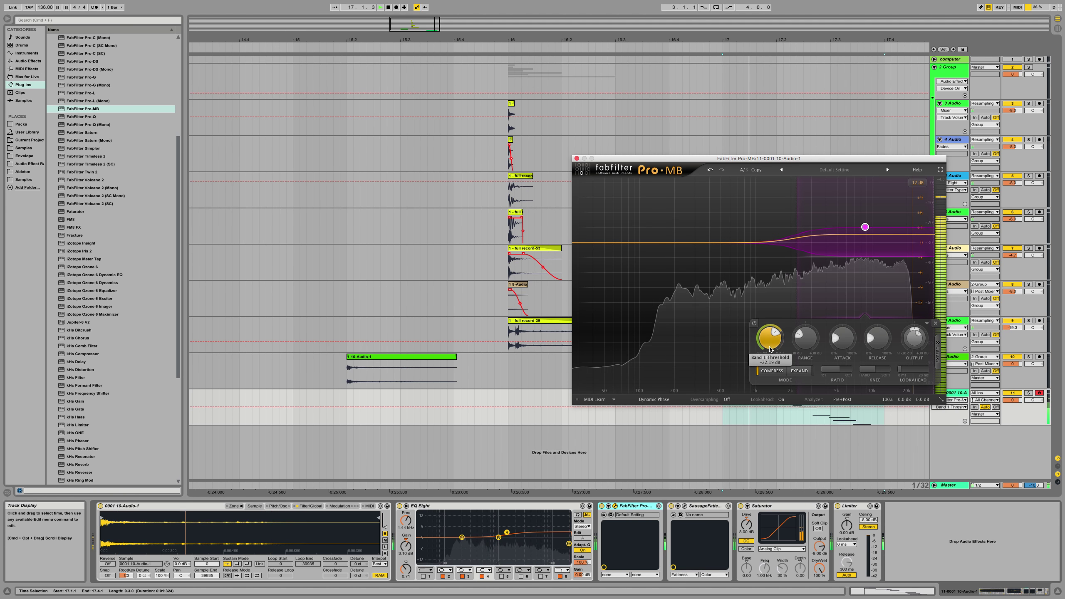
# Raise SausageFattener's Color nearly to maximum and move FabFilter Pro-MB behind SausageFattener in the chain.
pyautogui.moveTo(676, 565); pyautogui.dragTo(676, 507)
pyautogui.press('space')
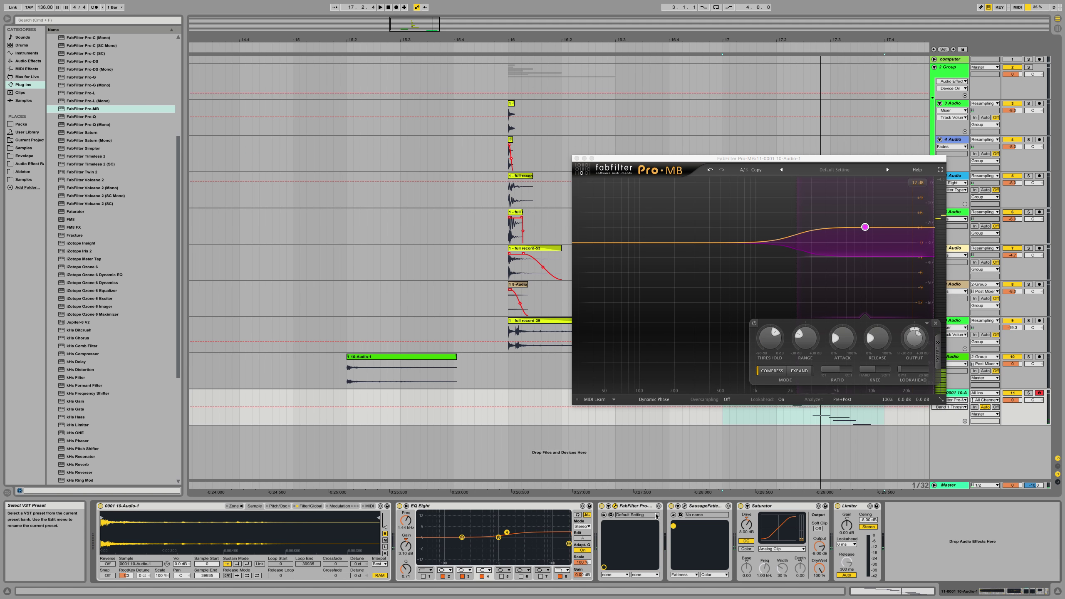
pyautogui.moveTo(665, 509); pyautogui.dragTo(711, 517)
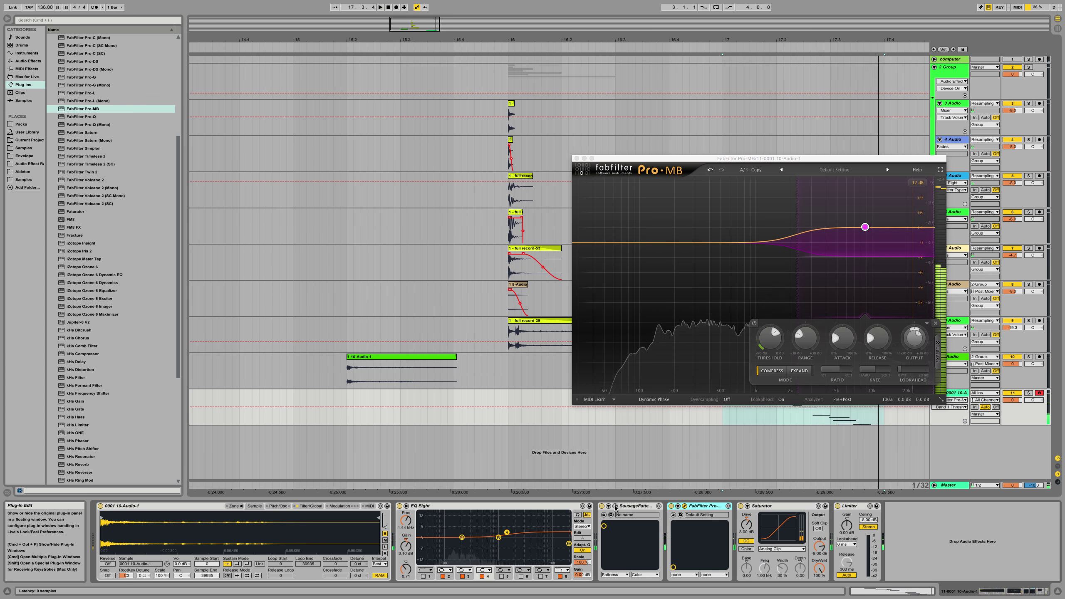
pyautogui.press('space')
# Group SausageFattener into an Audio Effect Rack, add an empty parallel chain and balance the volumes of the two chains.
pyautogui.press('super+g')
pyautogui.moveTo(658, 534); pyautogui.dragTo(662, 537)
pyautogui.press('space')
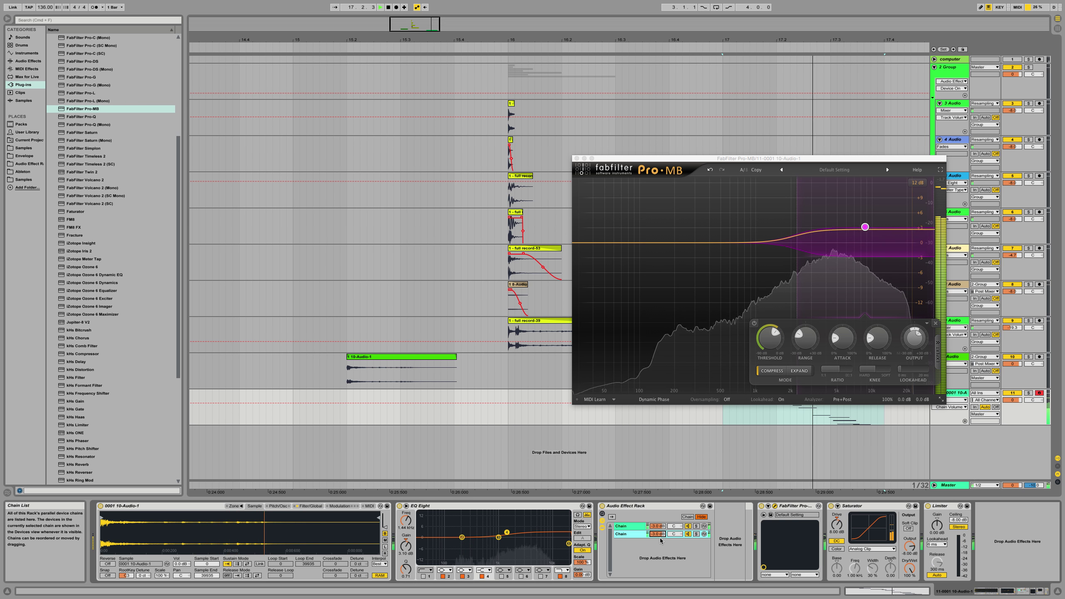
pyautogui.moveTo(661, 538); pyautogui.dragTo(660, 546)
pyautogui.click(658, 527)
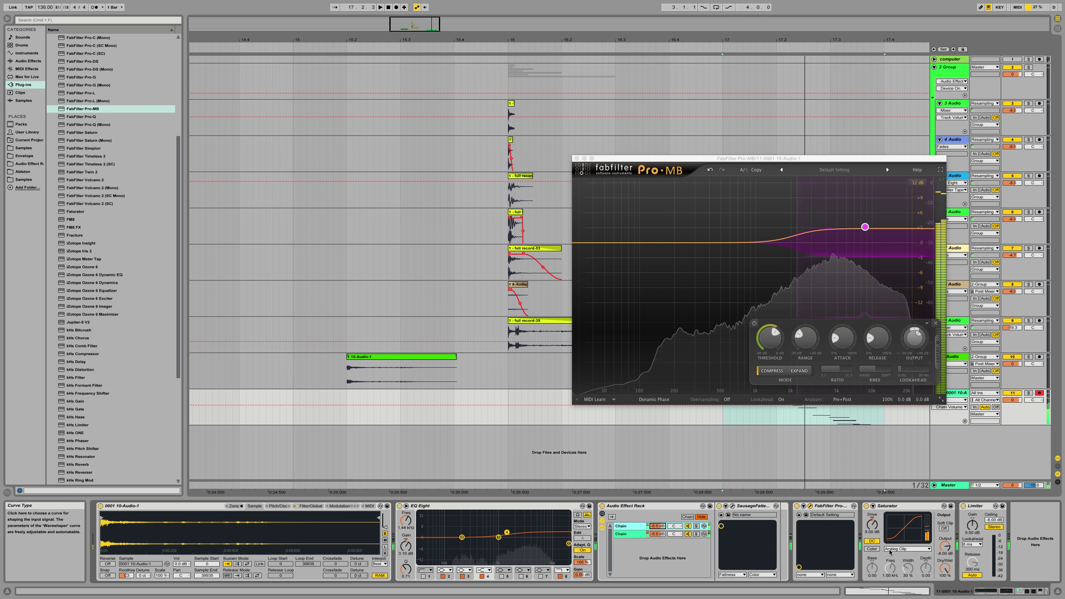
# Audition different Saturator curve types and the dry/wet mix during playback, setting the curve to Soft Sine.
pyautogui.press('space')
pyautogui.click(907, 549)
pyautogui.click(895, 569)
pyautogui.press('space')
pyautogui.click(900, 549)
pyautogui.click(893, 556)
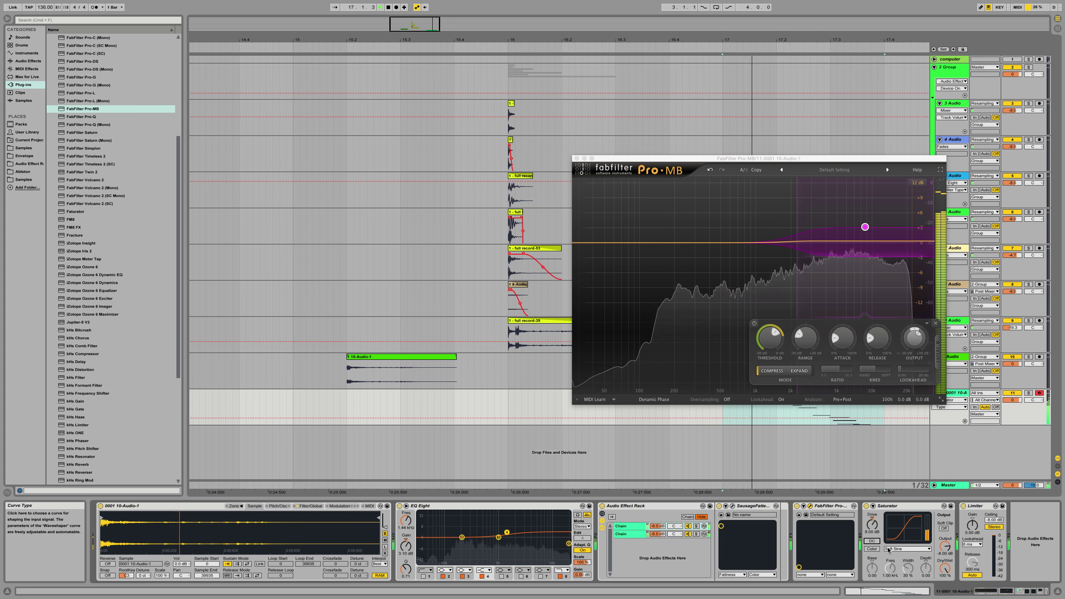
pyautogui.click(892, 551)
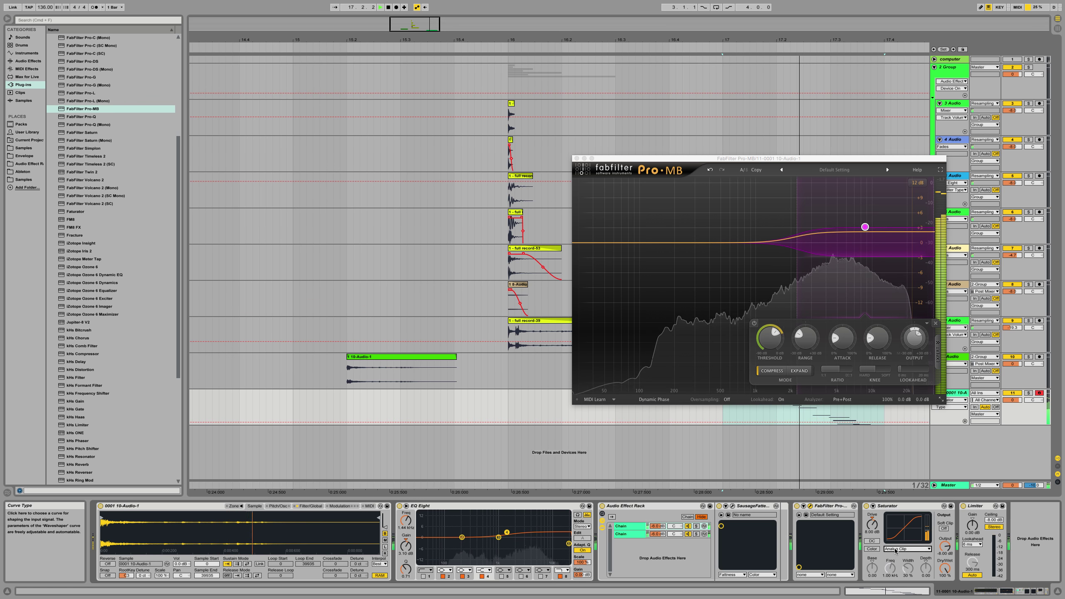
pyautogui.press('space')
pyautogui.press('space')
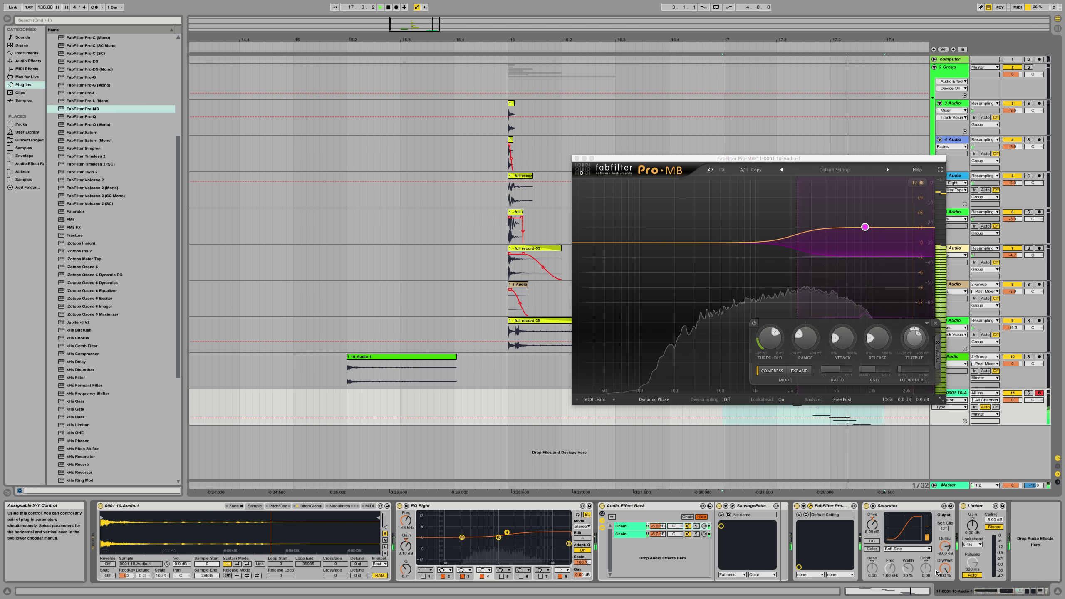
pyautogui.moveTo(945, 567); pyautogui.dragTo(945, 564)
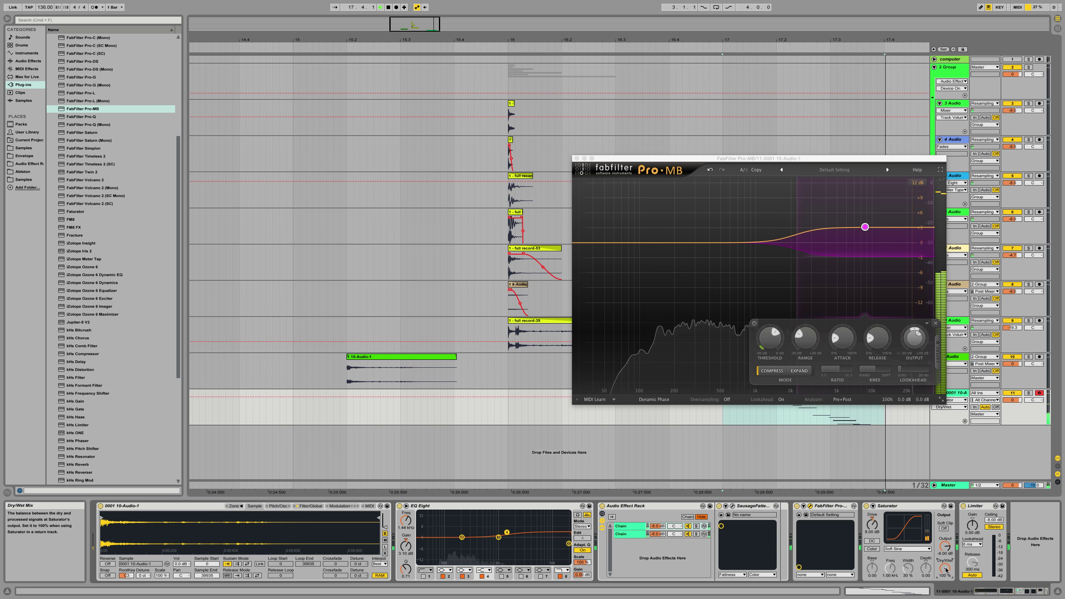
# Close the Pro-MB window, freeze and flatten the sampler track to audio, and consolidate the resulting clip.
pyautogui.click(578, 159)
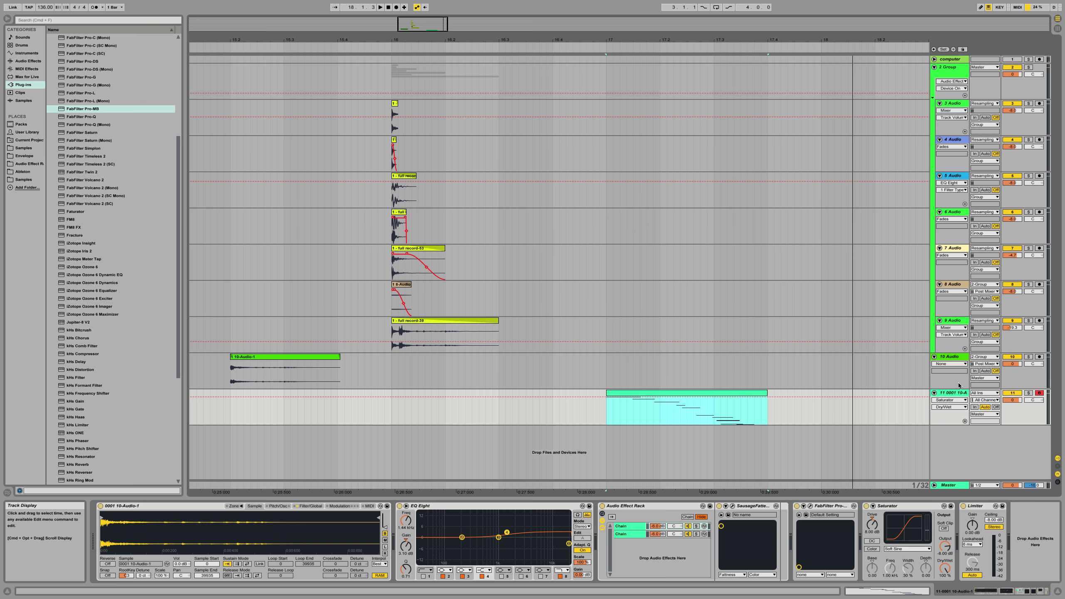
pyautogui.press('super+alt+shift+f')
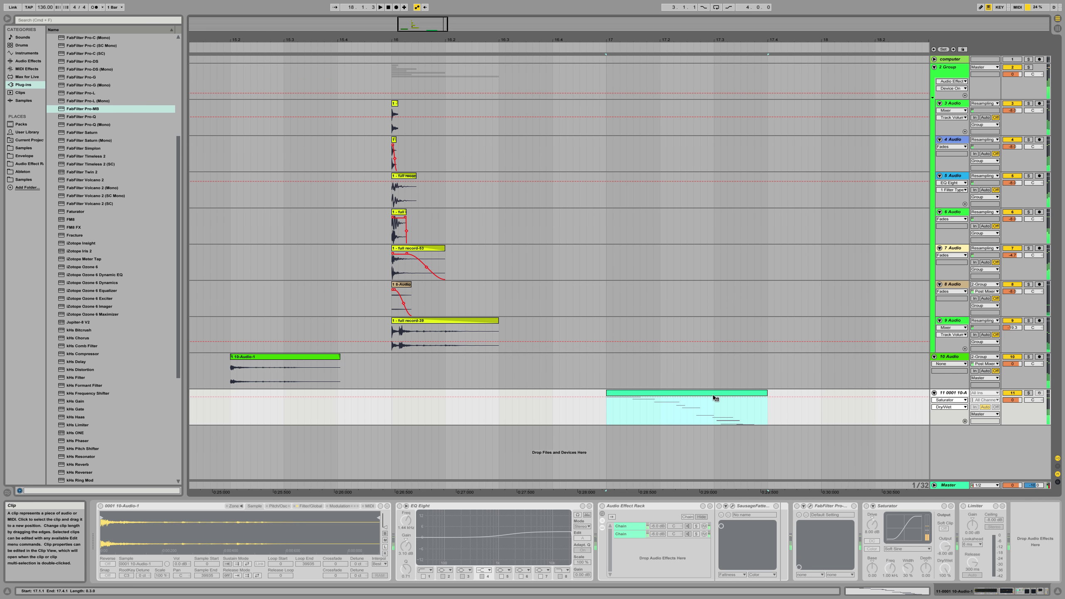
pyautogui.press('super+alt+shift+f')
pyautogui.rightClick(669, 394)
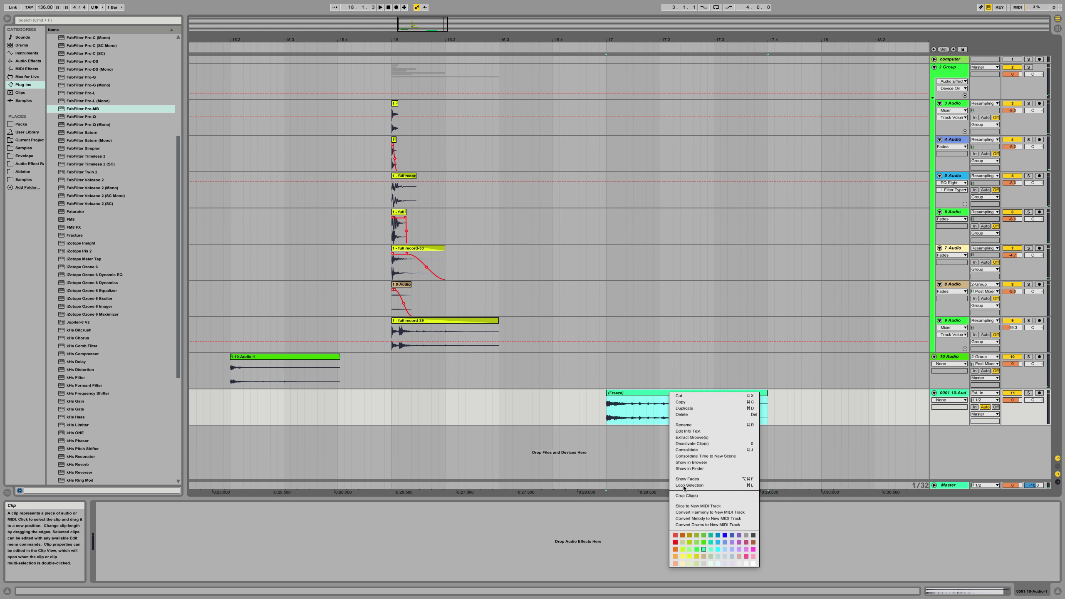
pyautogui.click(708, 450)
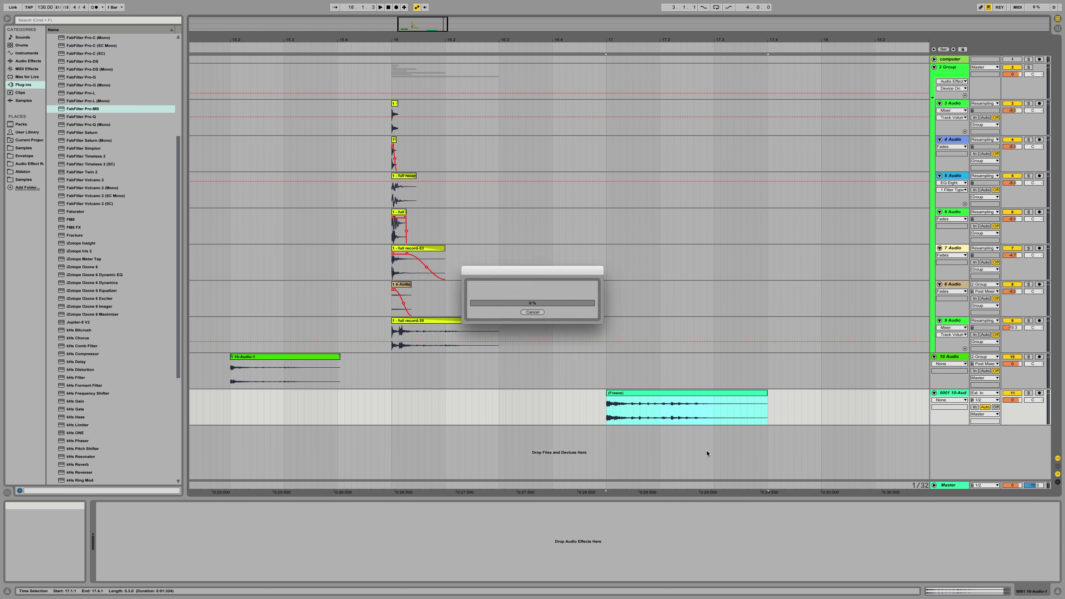
# Reveal the consolidated (Freeze) clip's audio file in Finder.
pyautogui.doubleClick(741, 395)
pyautogui.rightClick(740, 395)
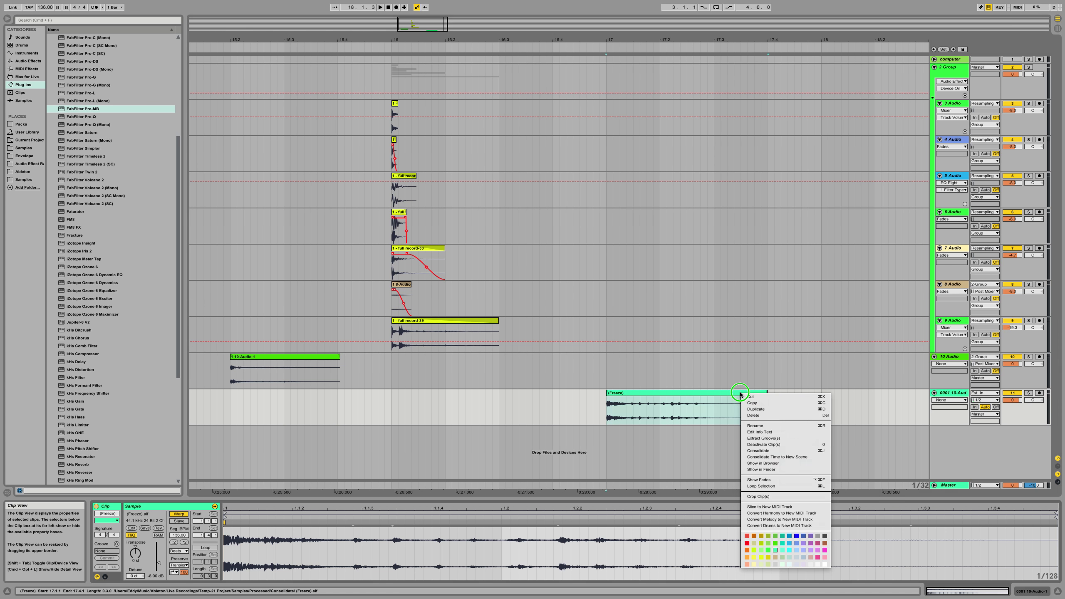
pyautogui.click(782, 471)
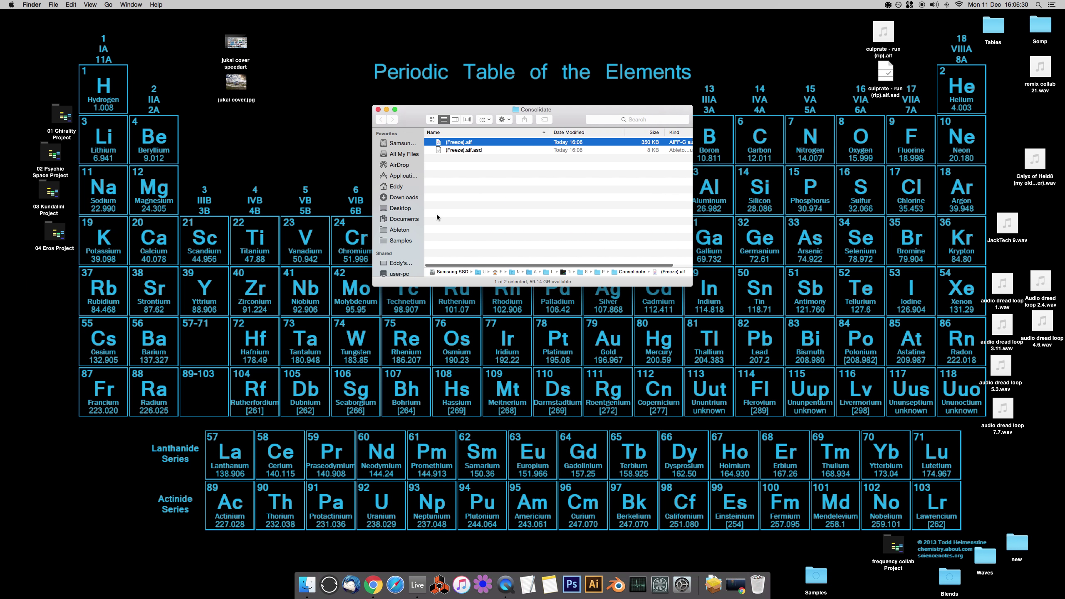
# Move the (Freeze).aif file into Samples > 4 drums > Oneshots > 3 hard snares, rename it envelope snare 49.aif and return to Ableton Live.
pyautogui.click(403, 241)
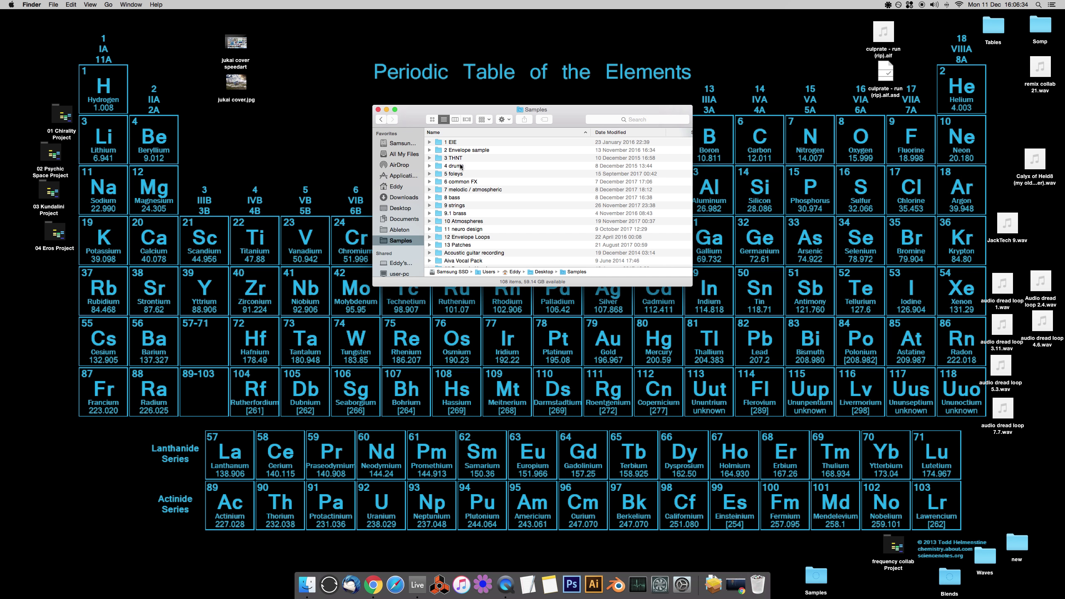
pyautogui.doubleClick(458, 168)
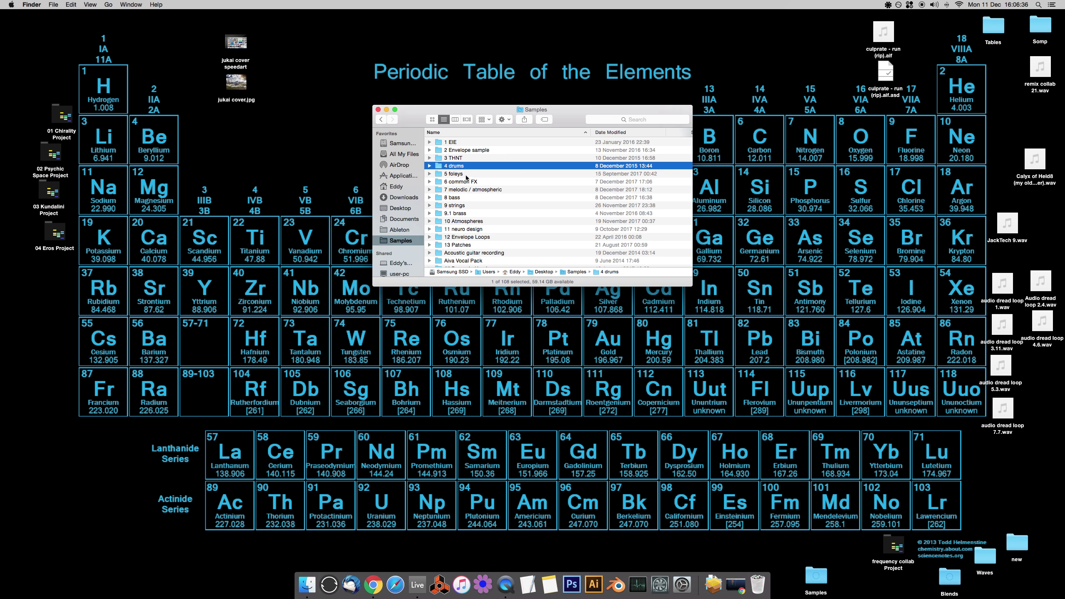
pyautogui.doubleClick(454, 165)
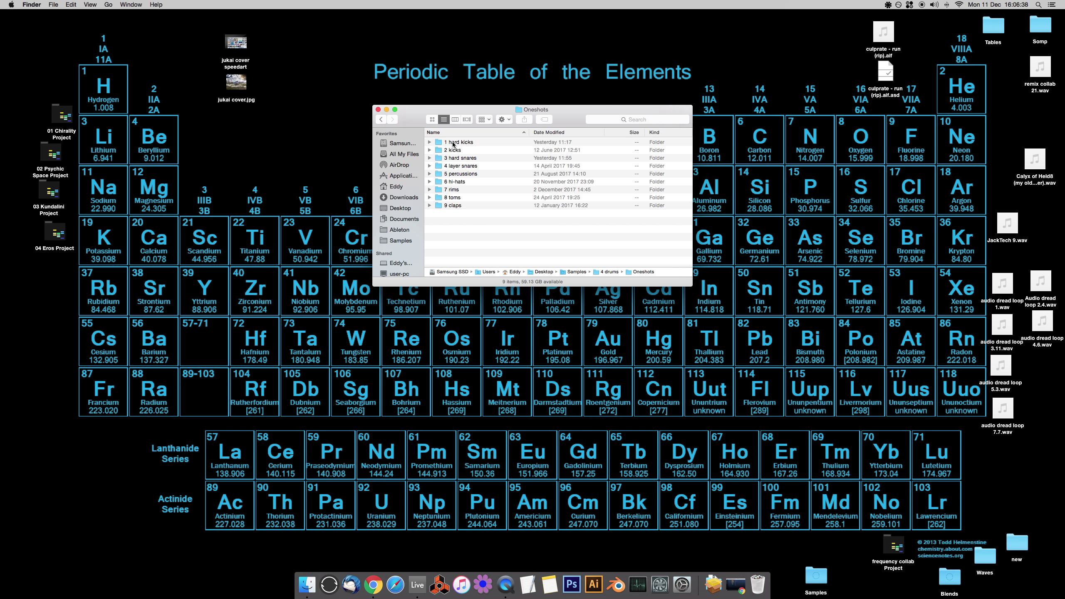
pyautogui.doubleClick(457, 158)
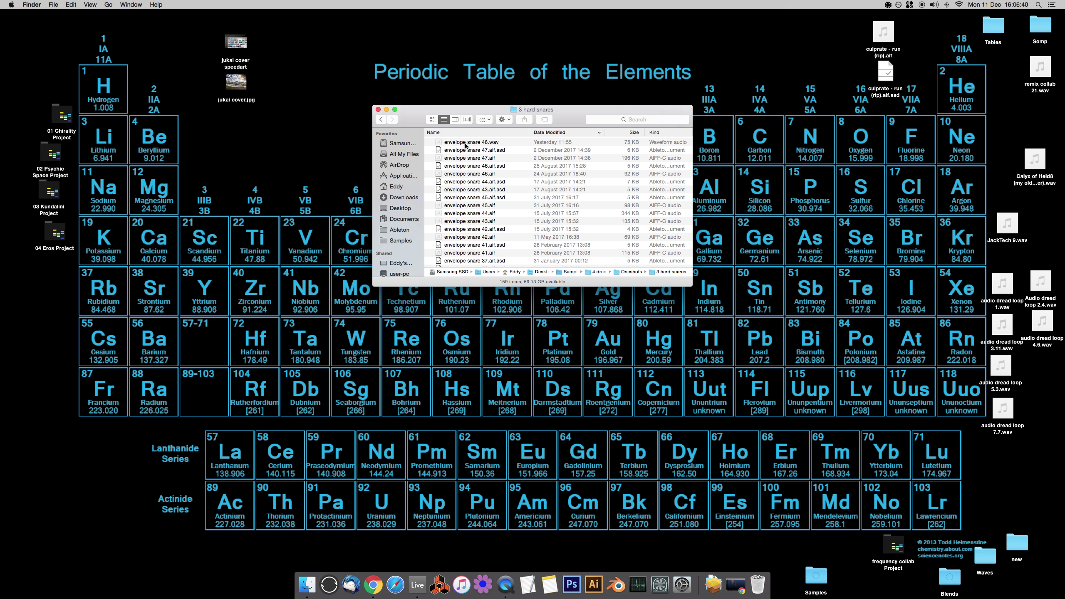
pyautogui.click(466, 143)
pyautogui.click(454, 143)
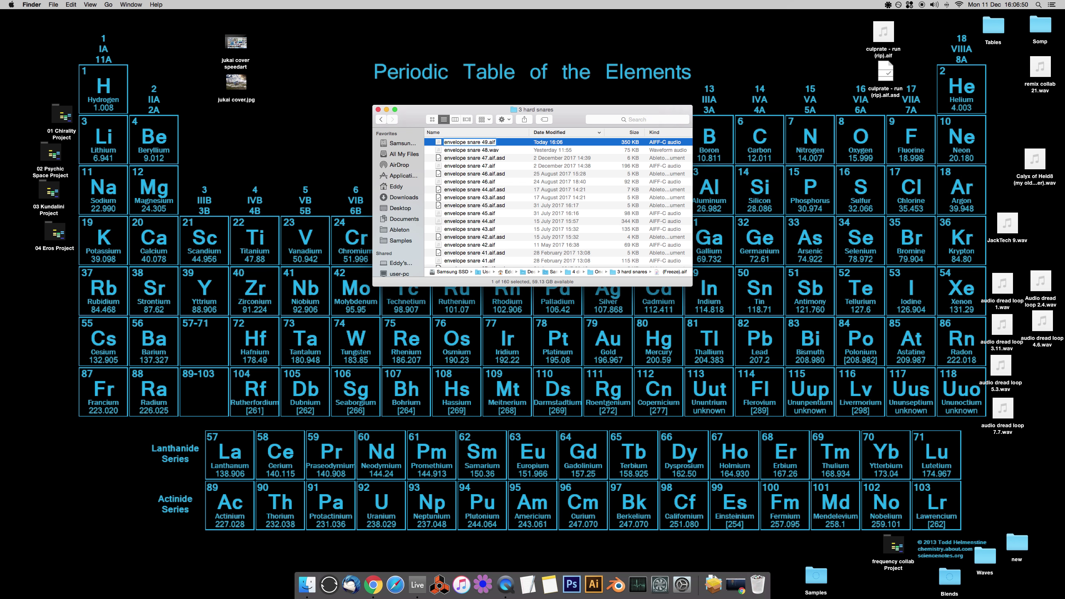
pyautogui.press('super+Tab')
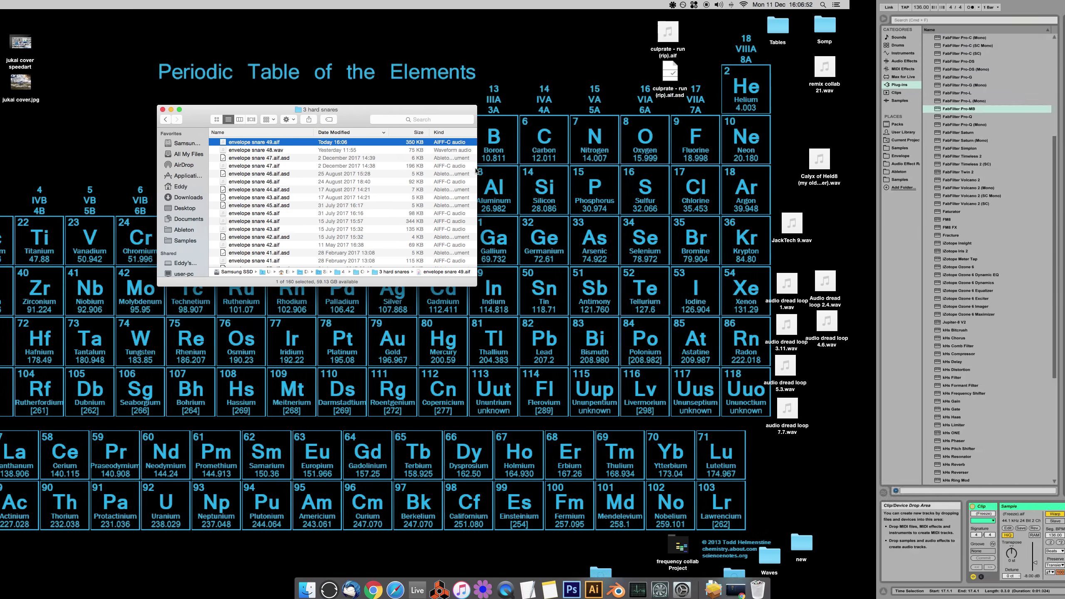
pyautogui.moveTo(619, 41); pyautogui.dragTo(547, 43)
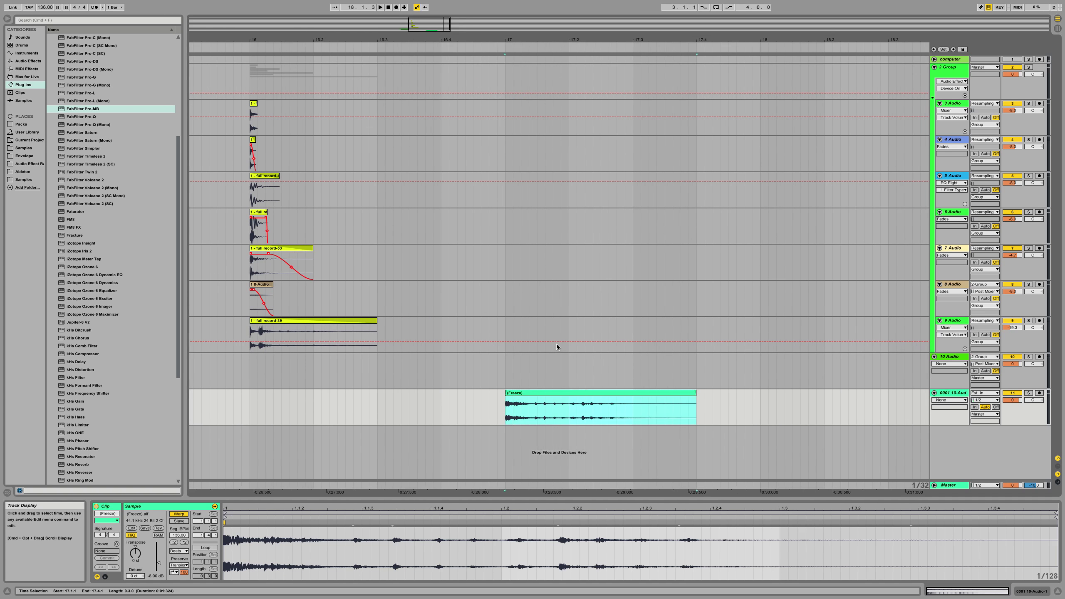
# Shorten the (Freeze) clip at bar 17 to one sixteenth note, give it a curved fade-out and play it back.
pyautogui.moveTo(694, 393); pyautogui.dragTo(496, 395)
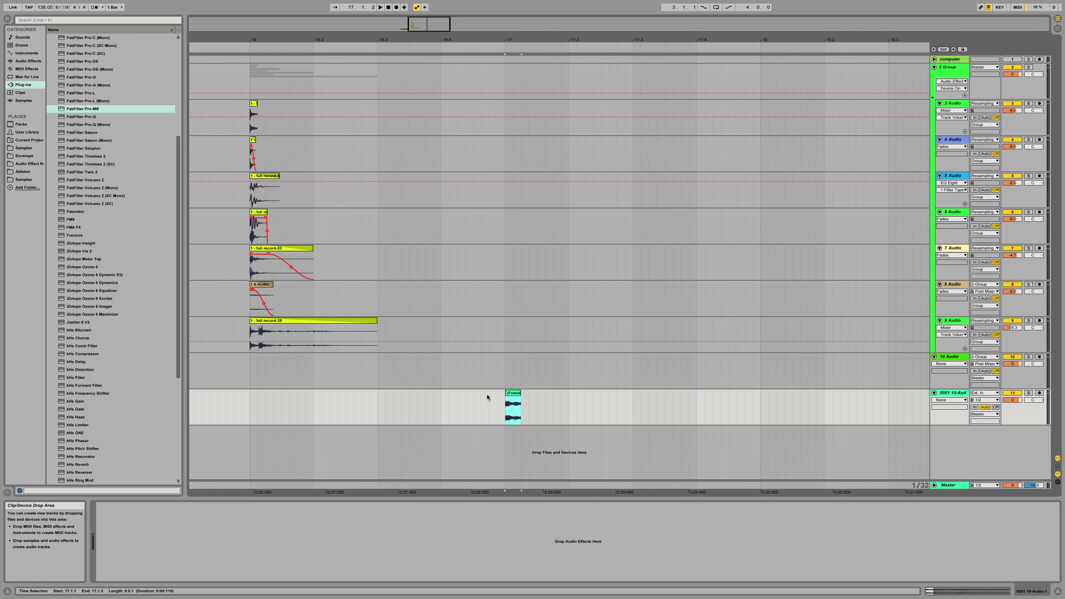
pyautogui.click(513, 414)
pyautogui.moveTo(513, 416); pyautogui.dragTo(509, 419)
pyautogui.press('space')
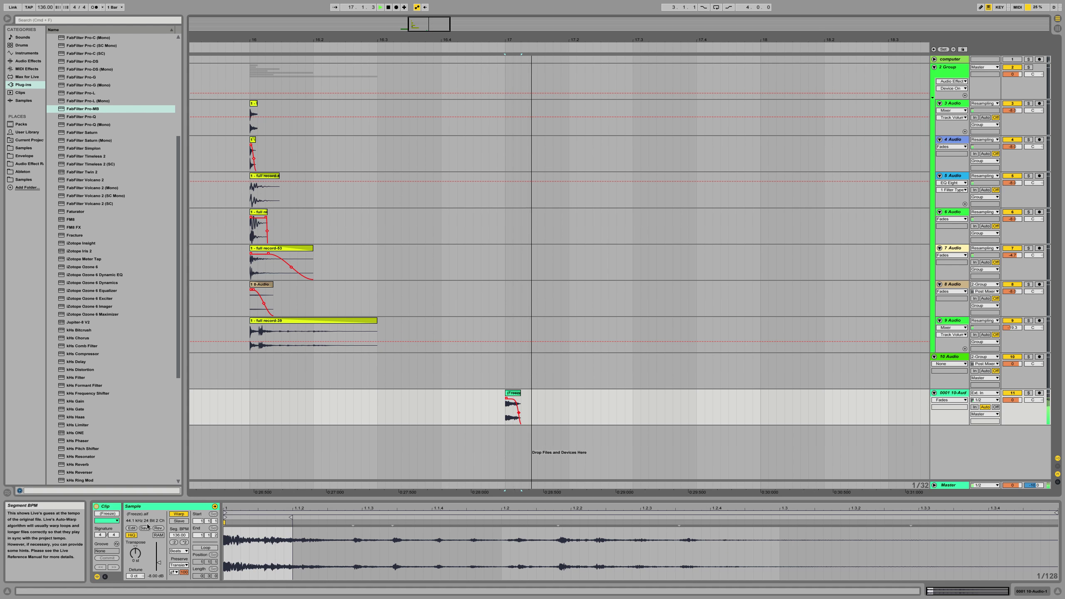
# Transpose the shortened (Freeze) clip up 10 semitones and turn off its warping.
pyautogui.moveTo(136, 553); pyautogui.dragTo(135, 541)
pyautogui.press('space')
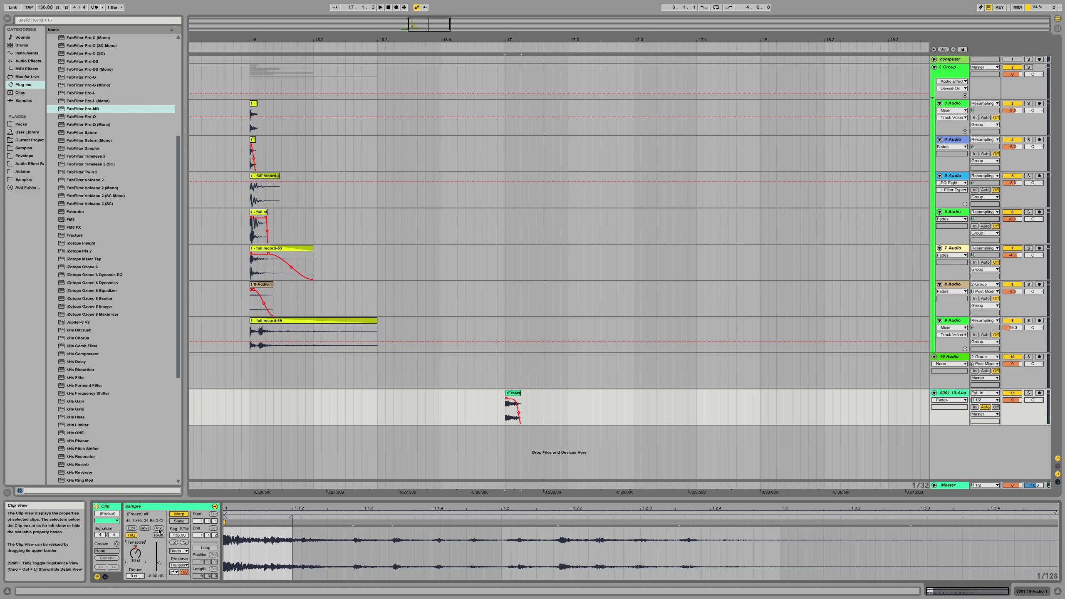
pyautogui.click(179, 514)
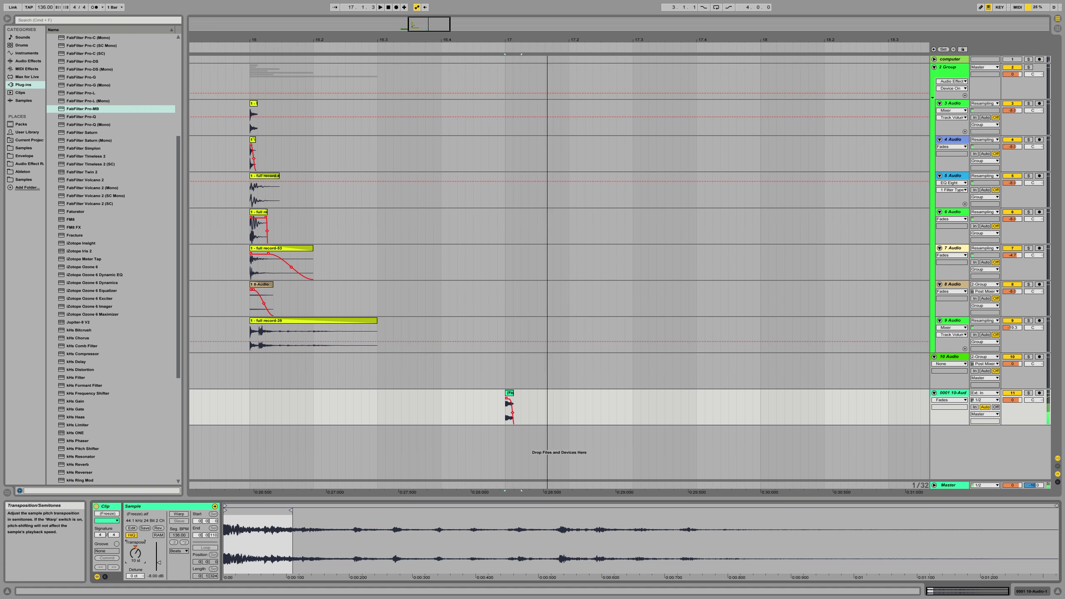
# Shorten the full record-39 clip on track 9 to its first hit, deactivate that track and replay the layers from bar 16.
pyautogui.click(265, 321)
pyautogui.hscroll(-5, 265, 322)
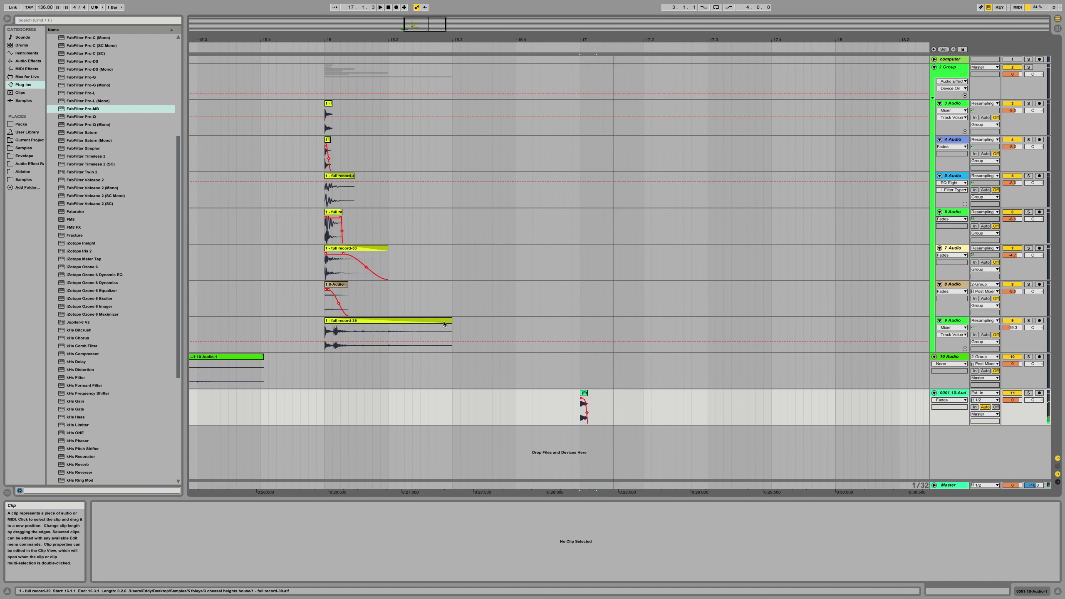
pyautogui.moveTo(450, 321); pyautogui.dragTo(340, 321)
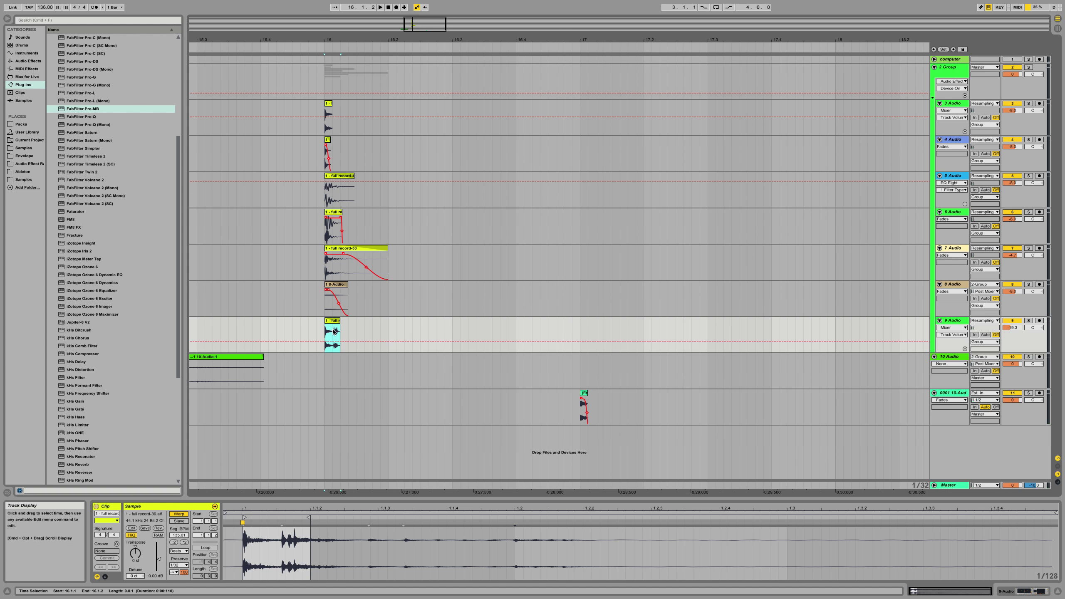
pyautogui.press('Delete')
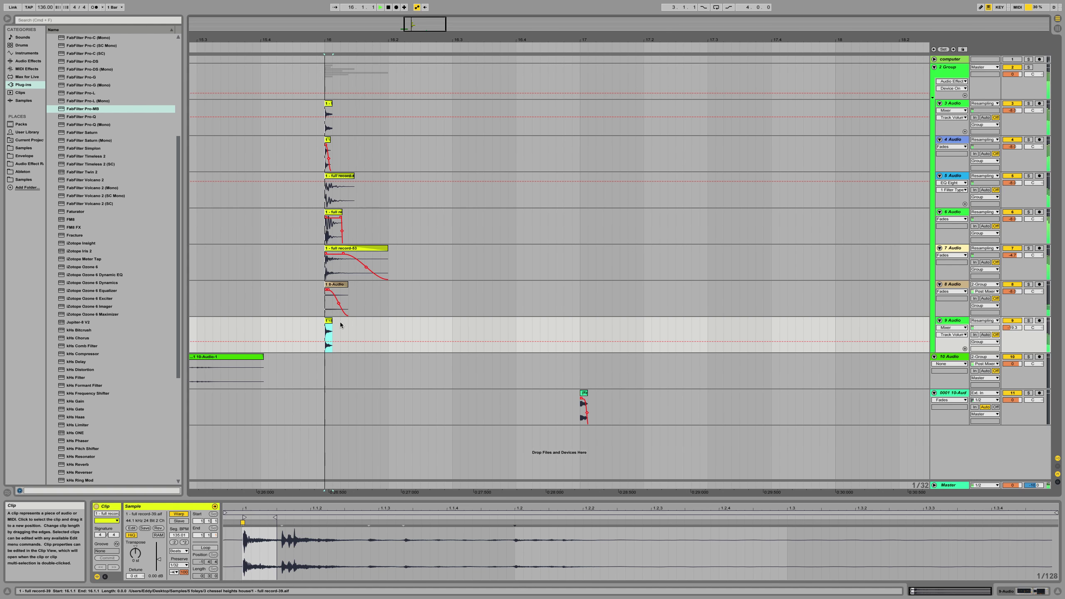
pyautogui.press('space')
pyautogui.click(1012, 320)
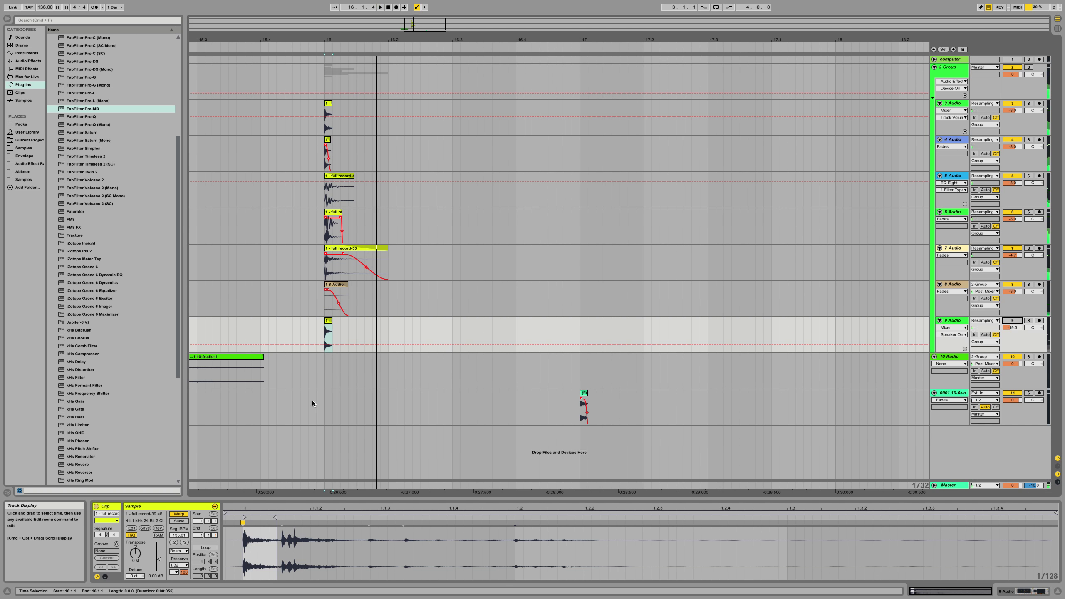
pyautogui.click(327, 404)
pyautogui.click(322, 368)
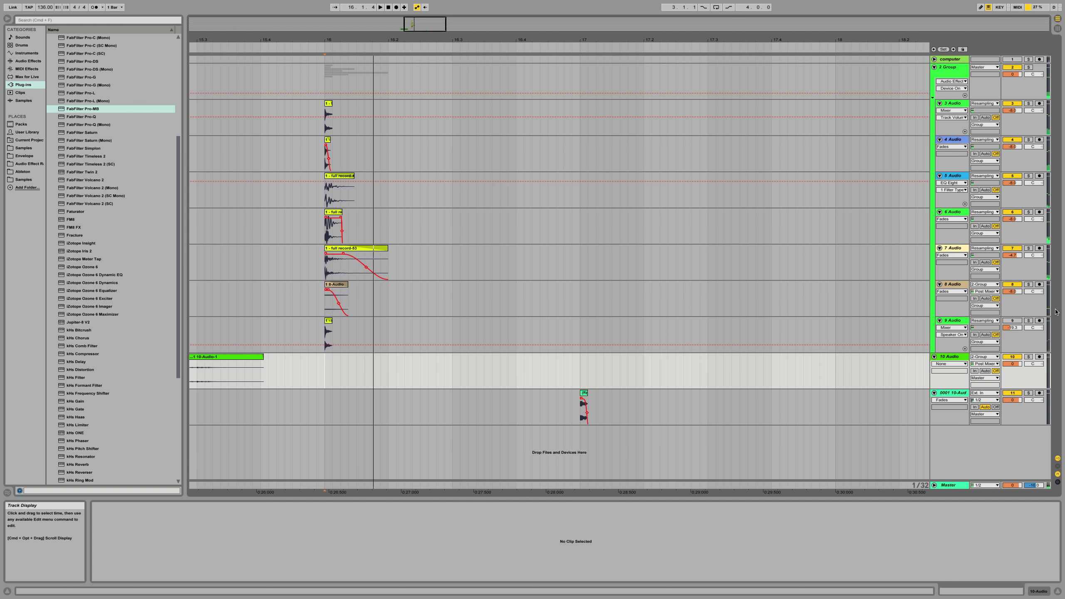
# Arm track 10, record the layered drum group onto it and move the new recording to bar 17 on the 0001 10-Audio track.
pyautogui.click(1039, 356)
pyautogui.click(396, 8)
pyautogui.press('space')
pyautogui.moveTo(363, 358); pyautogui.dragTo(619, 397)
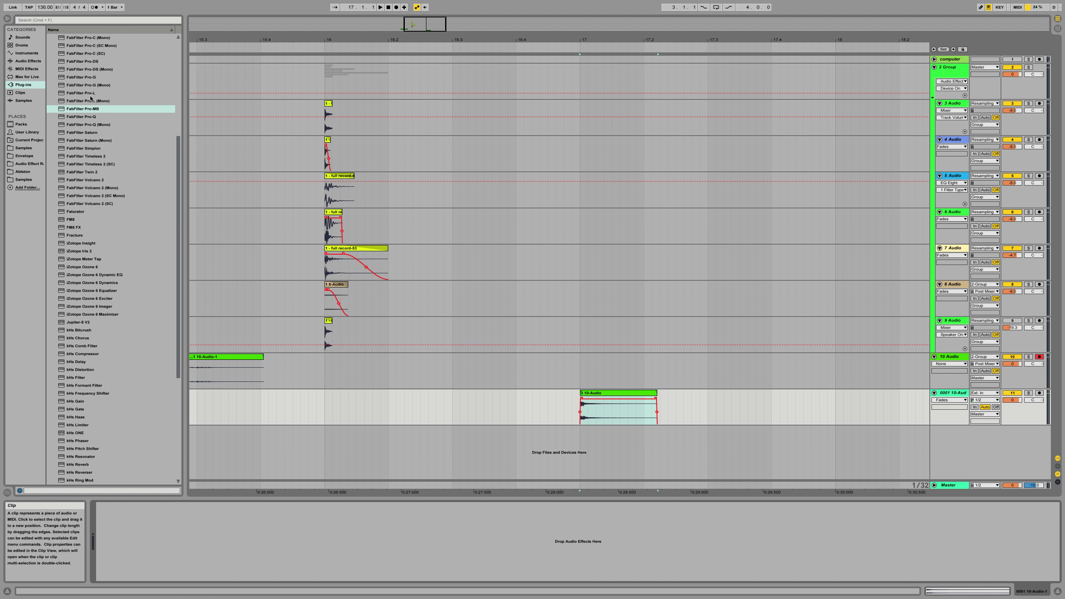
# Add FabFilter Pro-MB to the 0001 10-Audio track, create a high-frequency compression band and raise its output during playback.
pyautogui.doubleClick(81, 110)
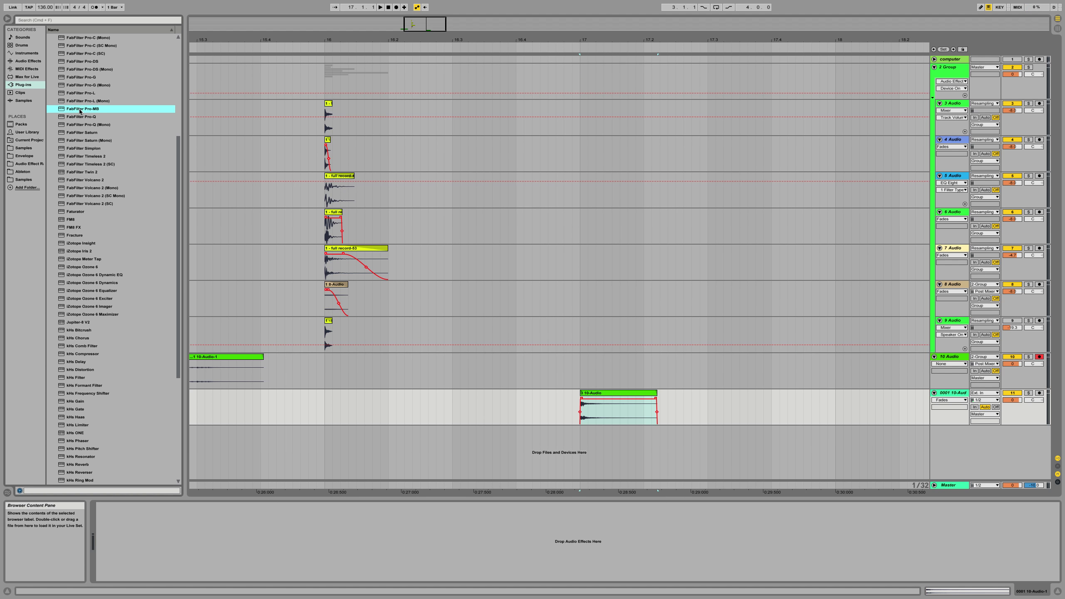
pyautogui.press('space')
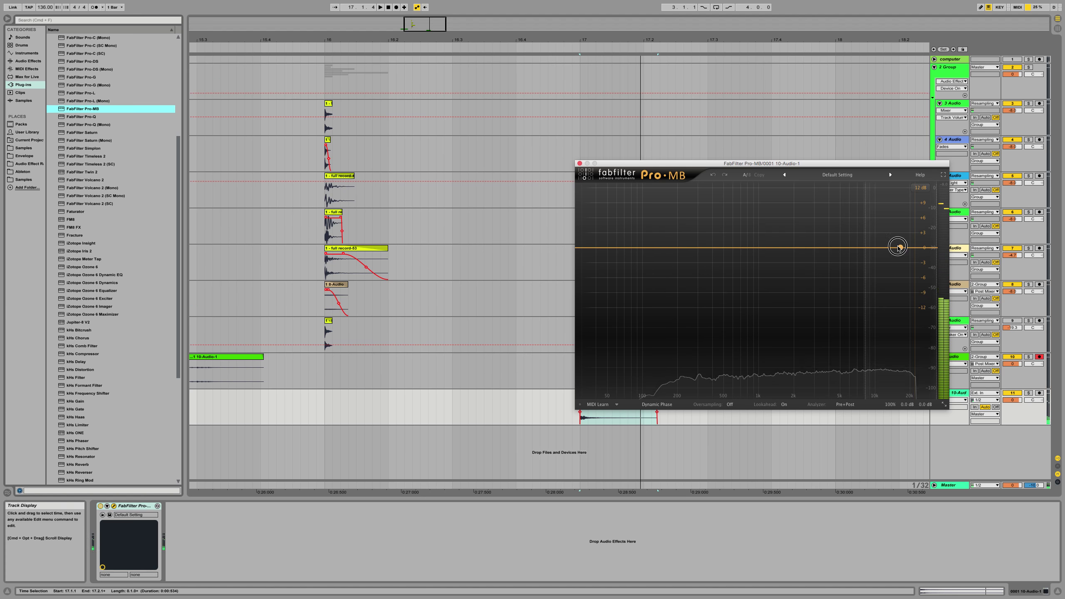
pyautogui.click(899, 247)
pyautogui.moveTo(868, 247); pyautogui.dragTo(815, 243)
pyautogui.moveTo(915, 337); pyautogui.dragTo(914, 334)
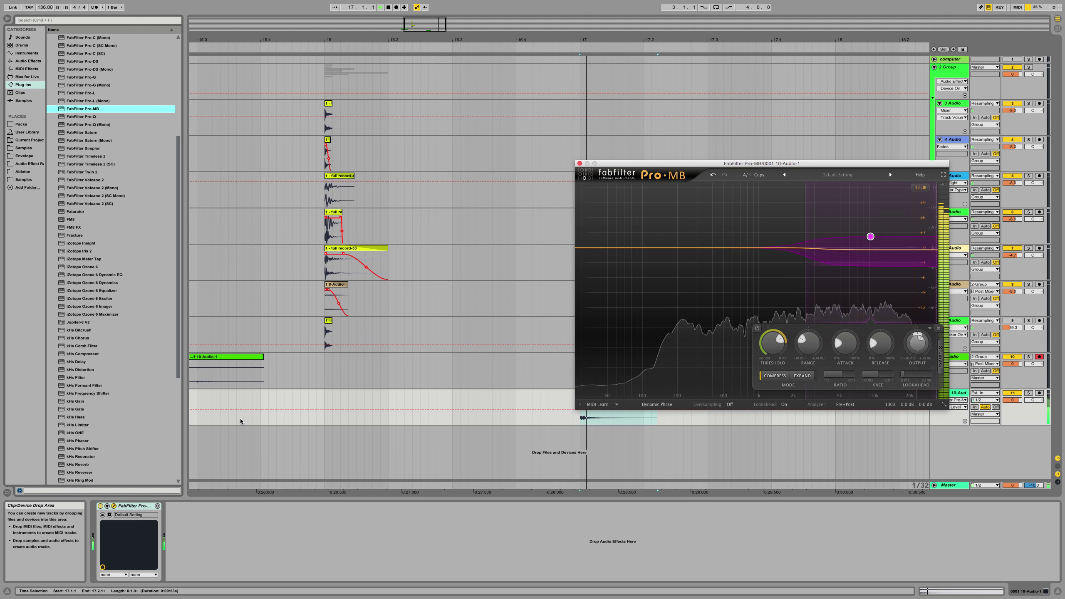
pyautogui.press('space')
# Add Multiband Dynamics in Peak mode after Pro-MB, adjust the high band's above ratio, set its output to 1.70 dB and close the Pro-MB window.
pyautogui.click(35, 62)
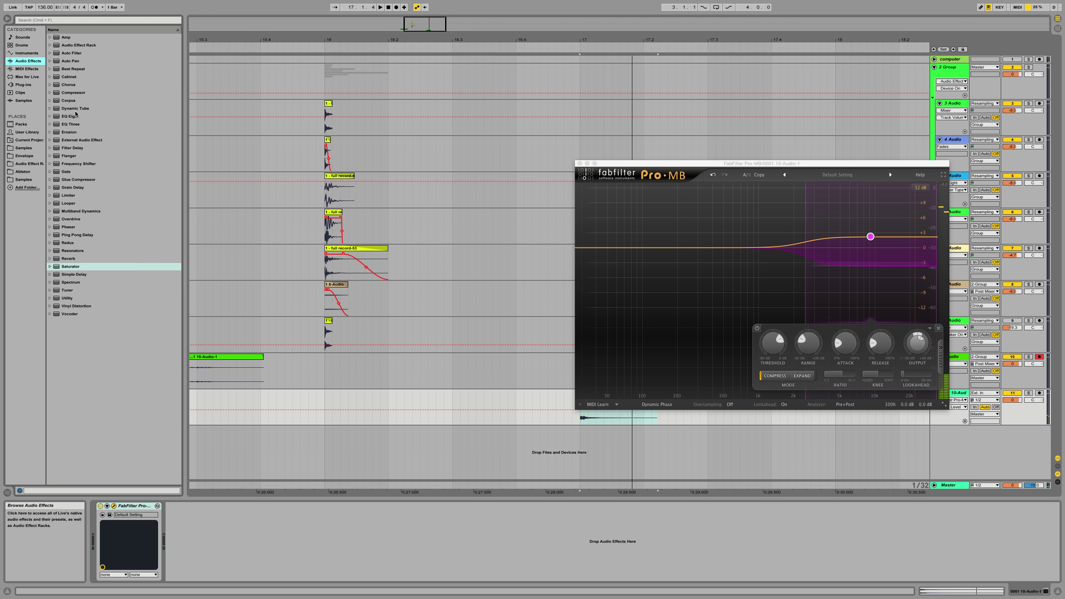
pyautogui.moveTo(81, 212); pyautogui.dragTo(201, 541)
pyautogui.click(190, 575)
pyautogui.click(191, 575)
pyautogui.click(207, 575)
pyautogui.click(316, 575)
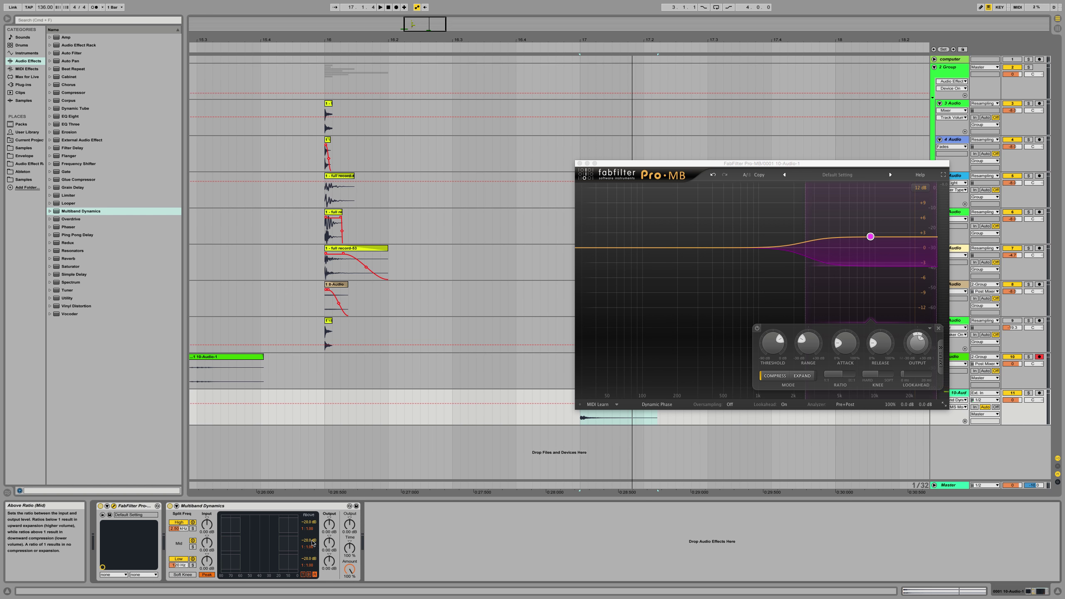
pyautogui.moveTo(309, 529); pyautogui.dragTo(329, 522)
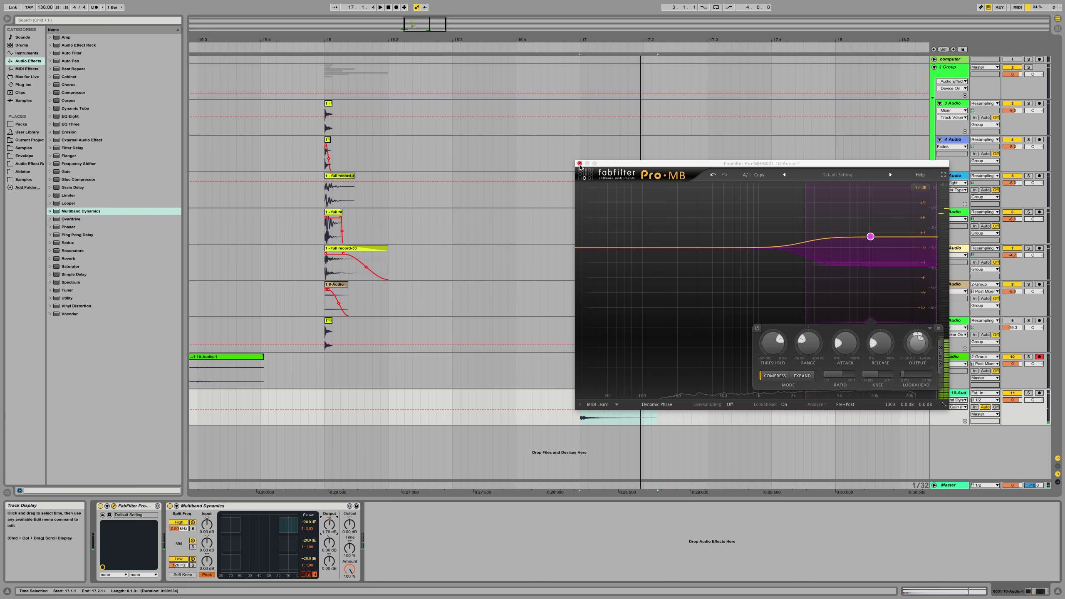
pyautogui.click(579, 164)
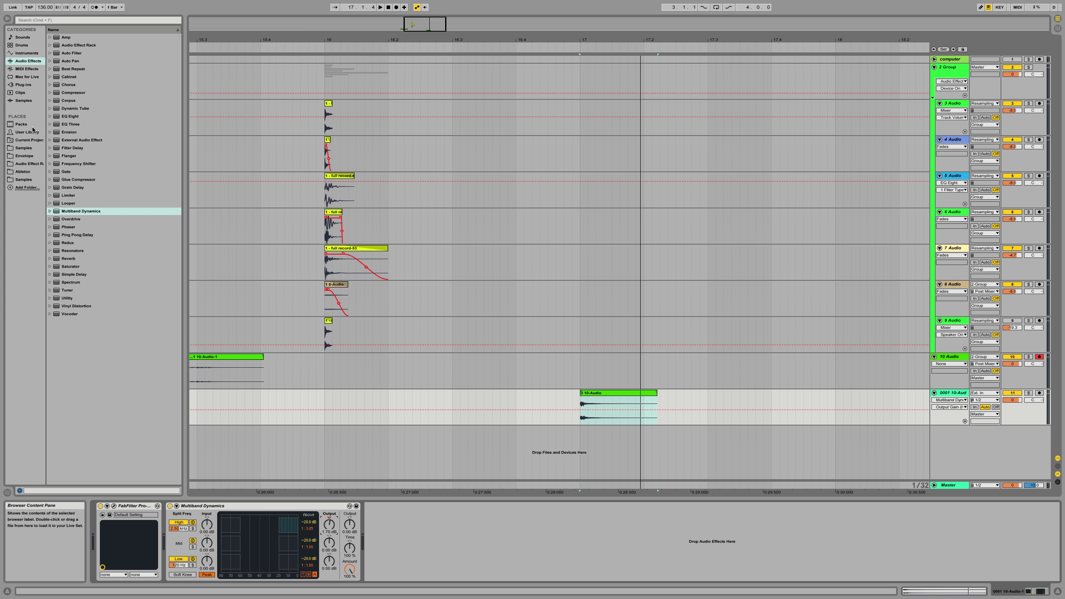
# Add SausageFattener after Multiband Dynamics, assign its X-Y control to Fatness and Color, and set a small amount of fatness while listening.
pyautogui.click(23, 84)
pyautogui.scroll(-15, 69, 336)
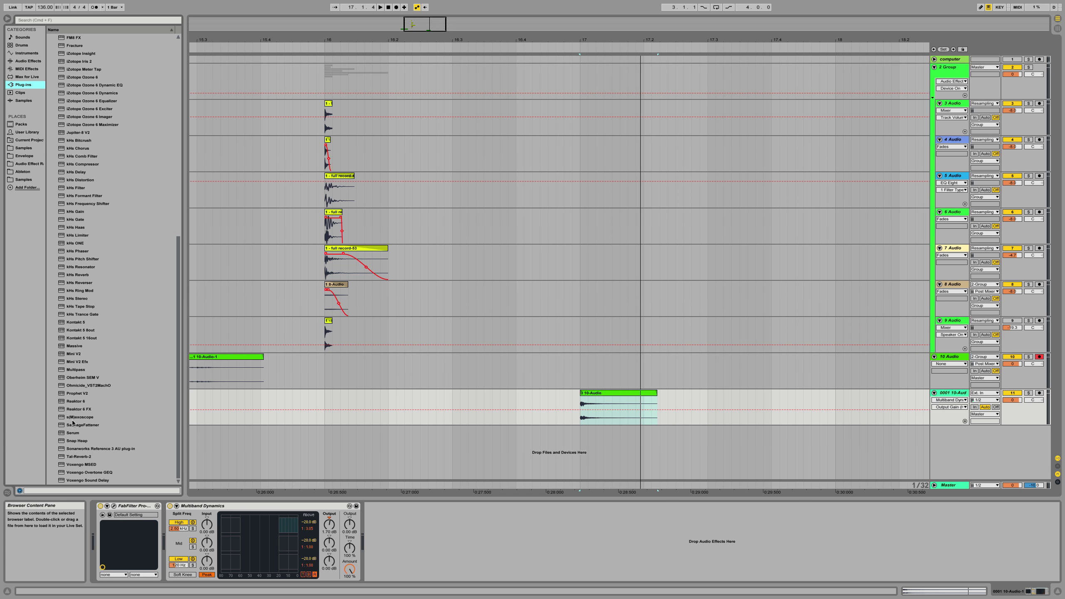
pyautogui.doubleClick(77, 426)
pyautogui.click(383, 575)
pyautogui.click(398, 570)
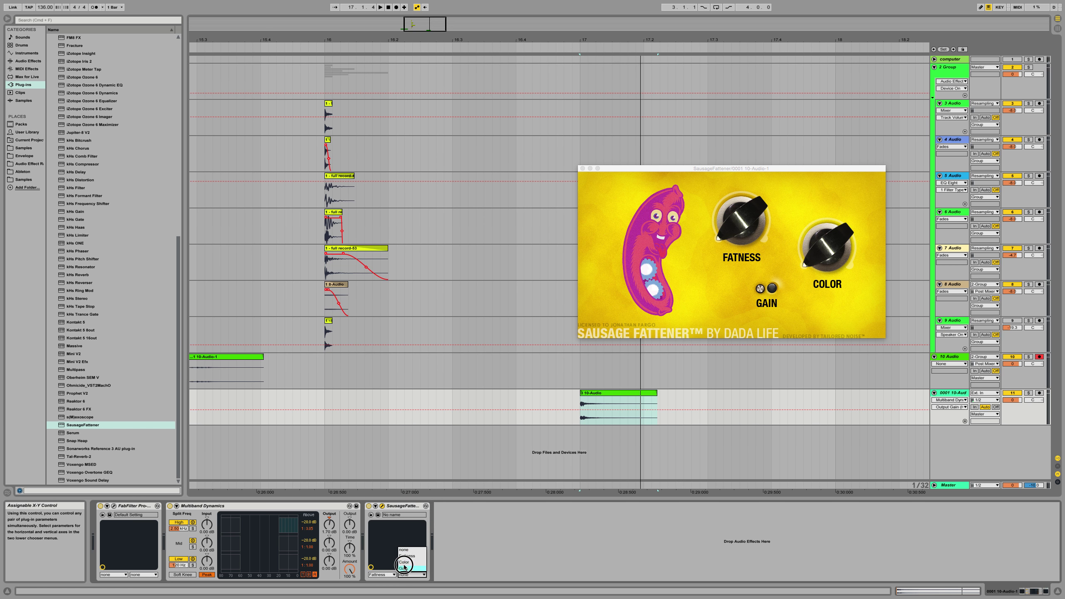
pyautogui.click(382, 507)
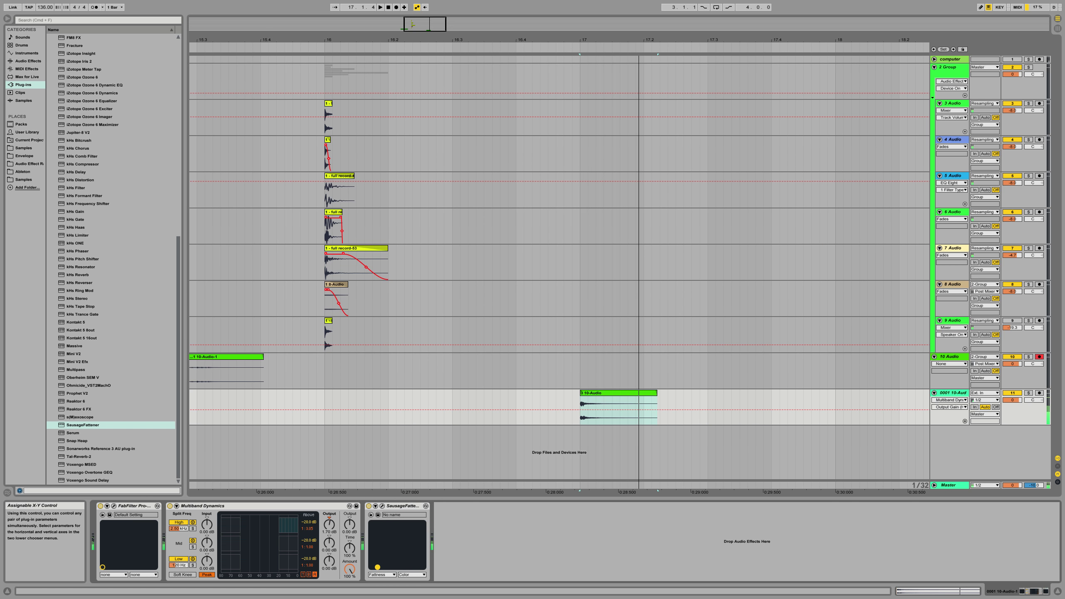
pyautogui.click(374, 568)
pyautogui.press('space')
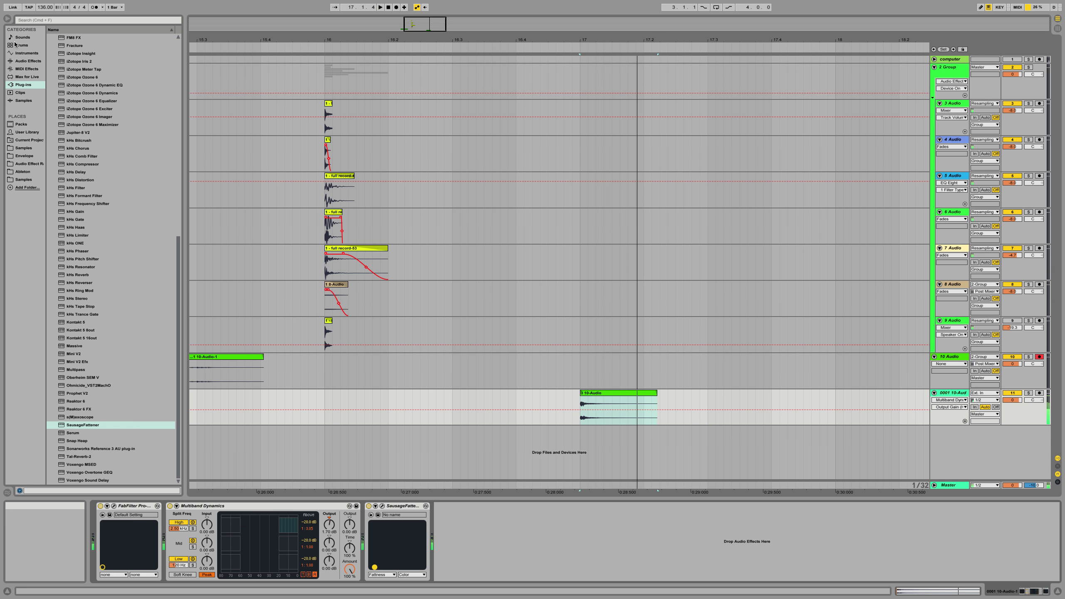
# Shorten the 10-Audio clip at bar 17 to one sixteenth note and shape a curved fade-out while auditioning it.
pyautogui.click(25, 61)
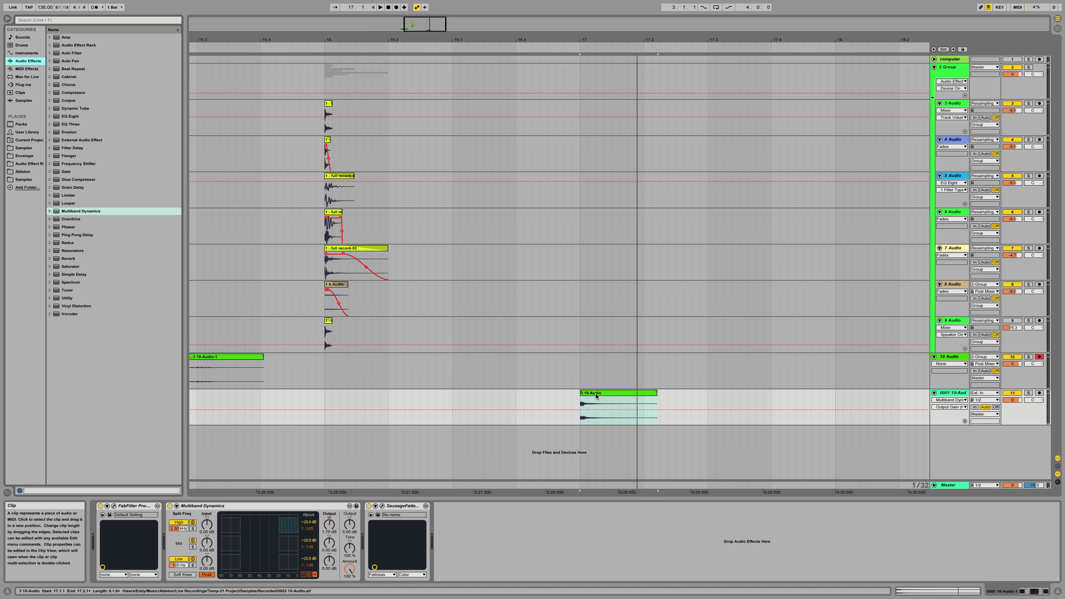
pyautogui.moveTo(656, 393); pyautogui.dragTo(595, 394)
pyautogui.press('space')
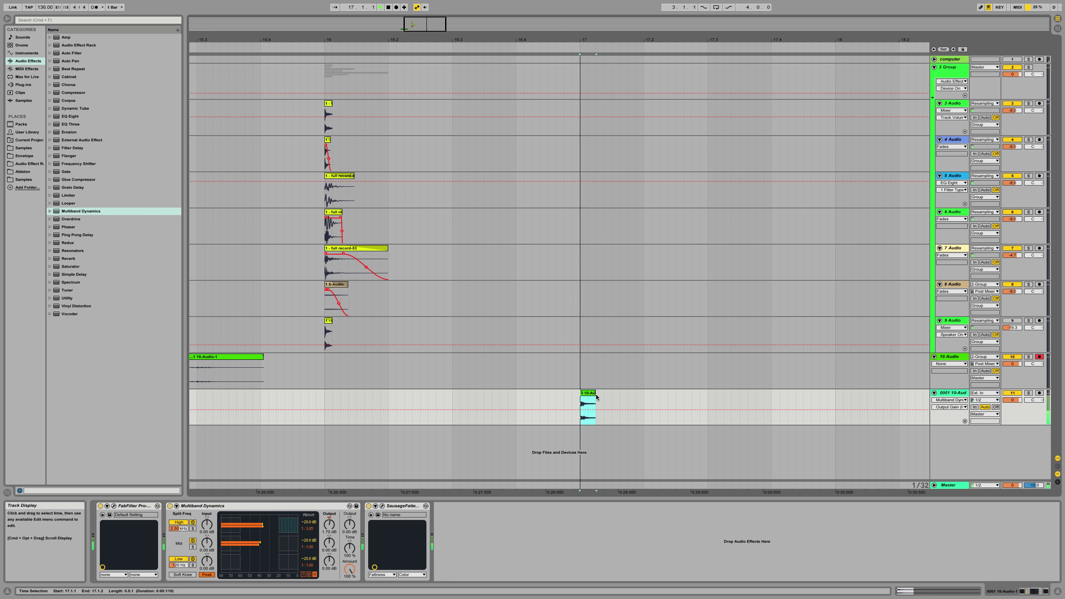
pyautogui.press('space')
pyautogui.press('space')
pyautogui.press('space')
pyautogui.press('space')
pyautogui.press('space')
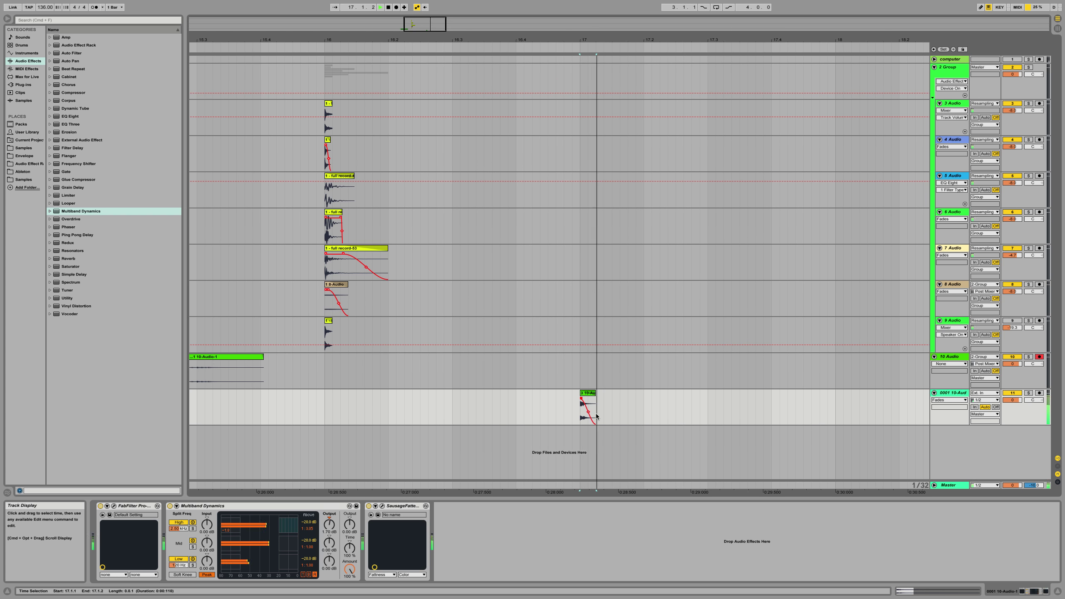
pyautogui.moveTo(592, 412); pyautogui.dragTo(591, 410)
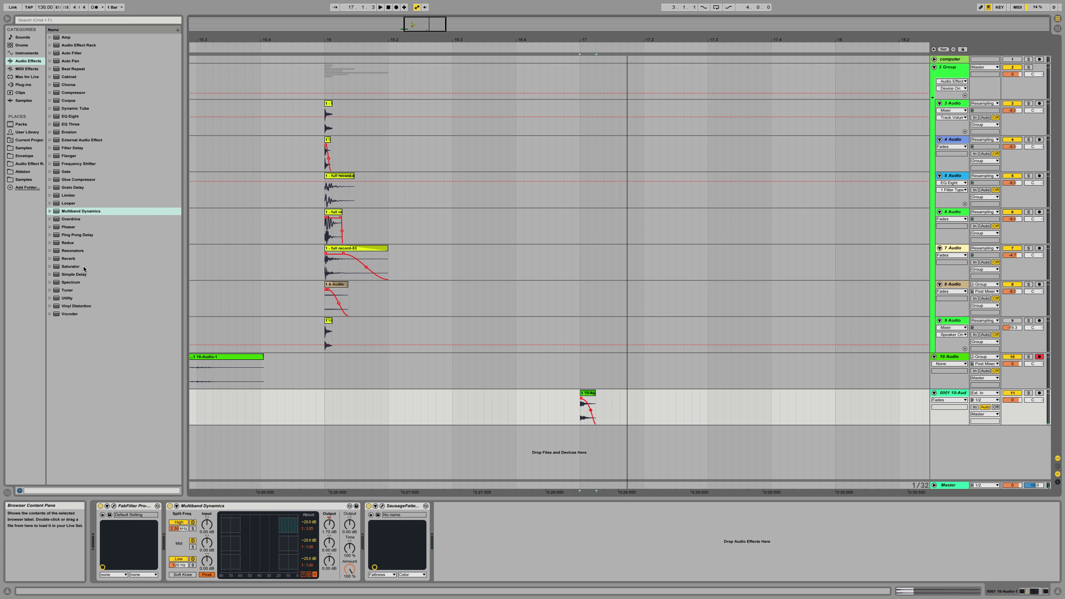
# Add a Glue Compressor with a faster attack, -40 dB threshold and 20 dB makeup to the end of the chain, followed by a Limiter.
pyautogui.moveTo(78, 180); pyautogui.dragTo(540, 588)
pyautogui.click(449, 549)
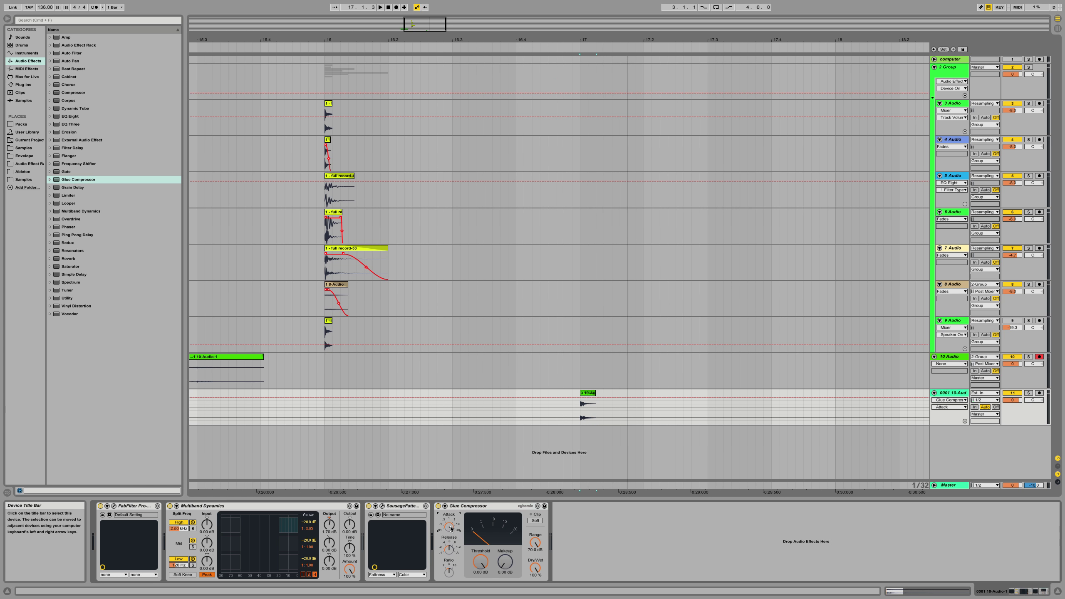
pyautogui.moveTo(486, 563); pyautogui.dragTo(487, 595)
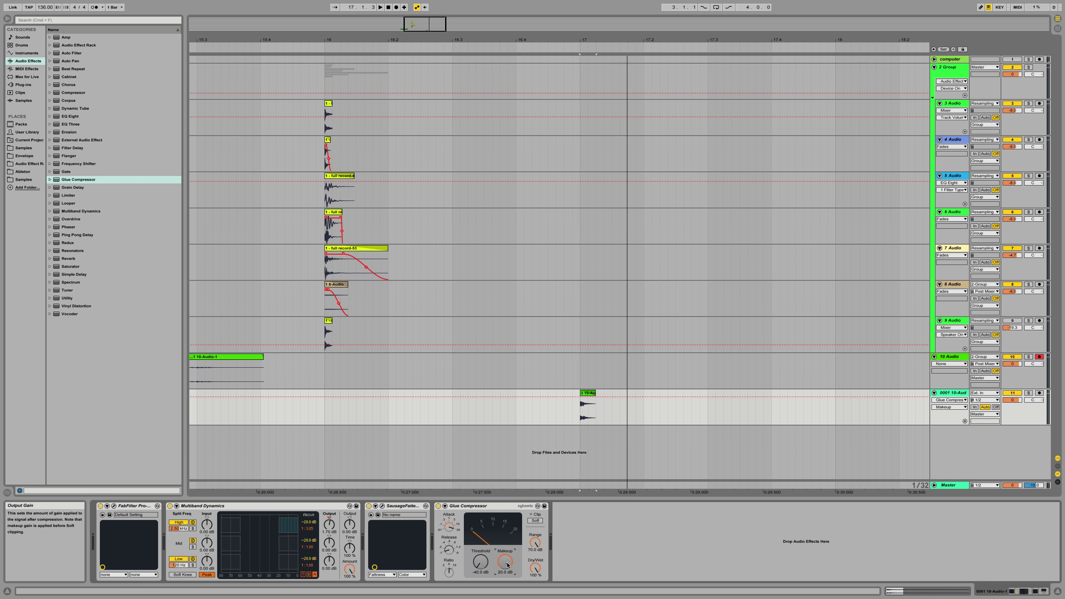
pyautogui.moveTo(68, 195); pyautogui.dragTo(578, 541)
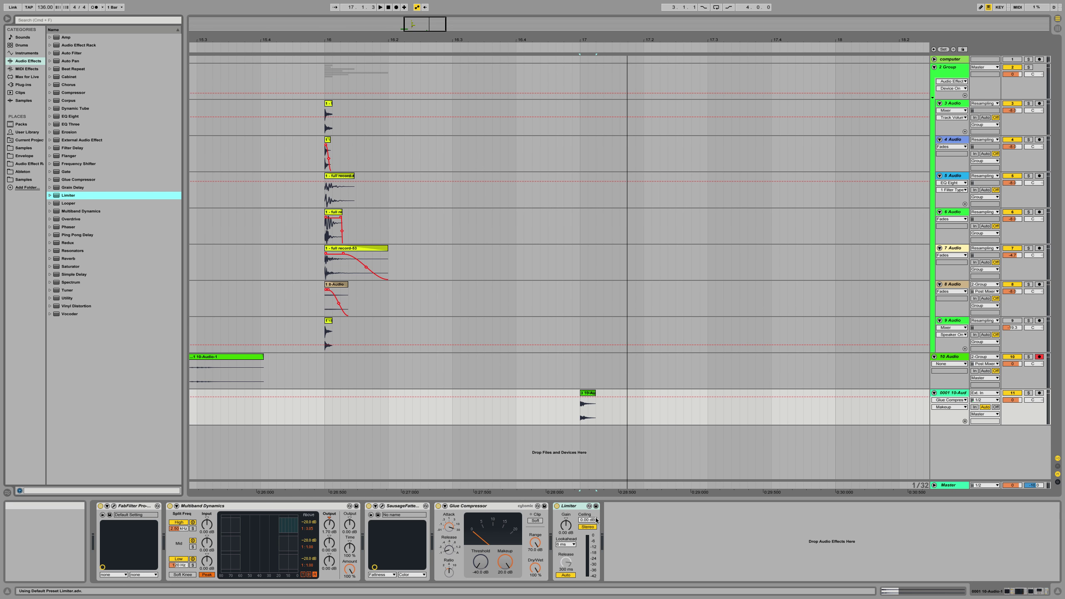
# Lower the Glue Compressor's makeup to 15.2 dB while listening, and insert a Saturator between it and the Limiter.
pyautogui.press('space')
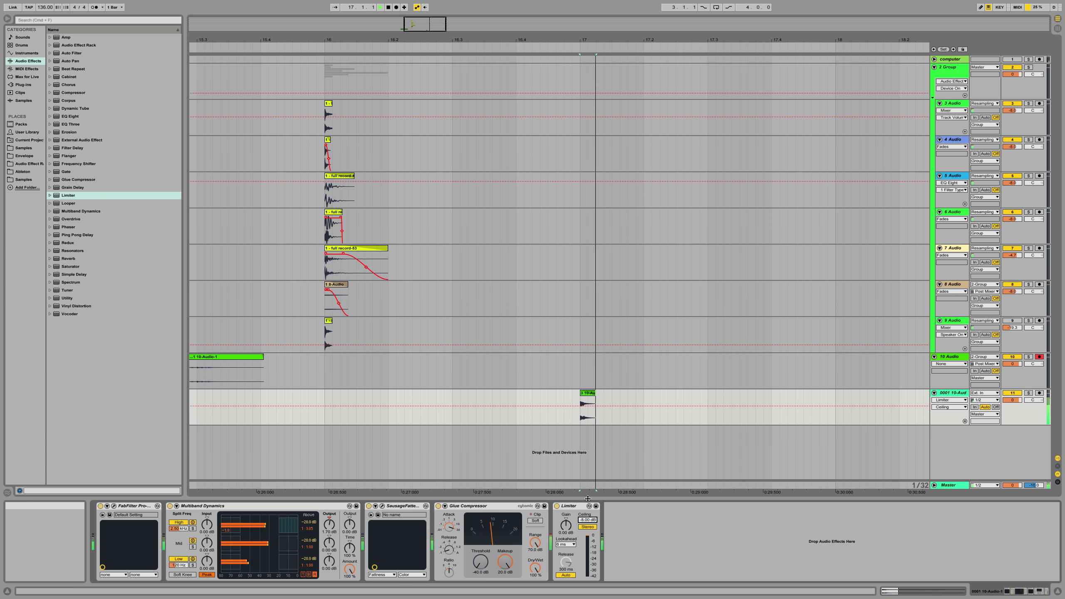
pyautogui.moveTo(512, 567); pyautogui.dragTo(512, 583)
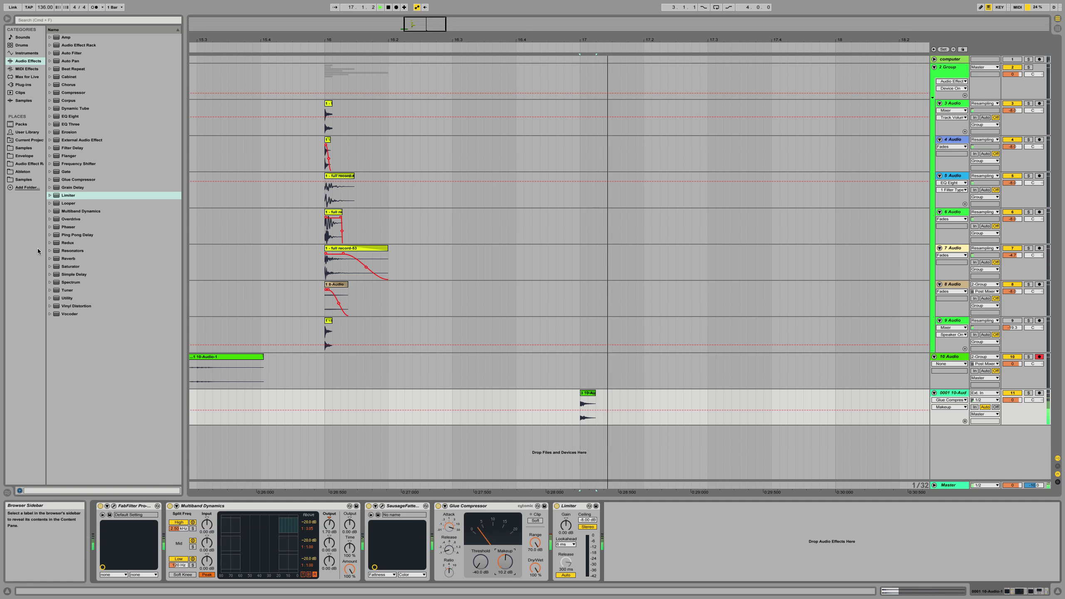
pyautogui.moveTo(74, 267); pyautogui.dragTo(566, 548)
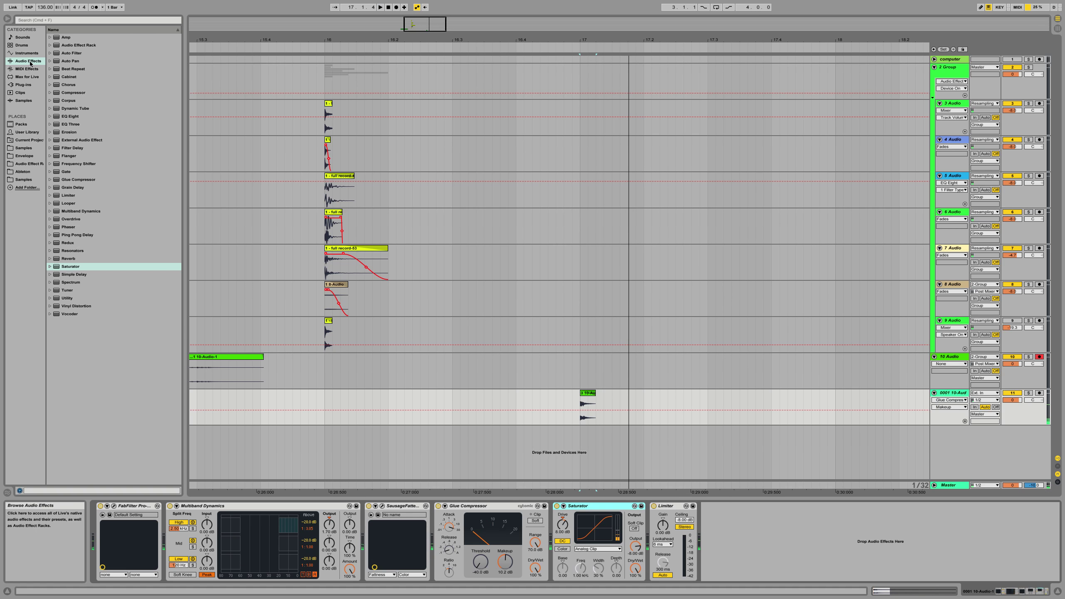
# Add Spectrum and s(M)exoscope to the end of the chain, play the clip, and adjust the scope's time to 0.067.
pyautogui.doubleClick(78, 285)
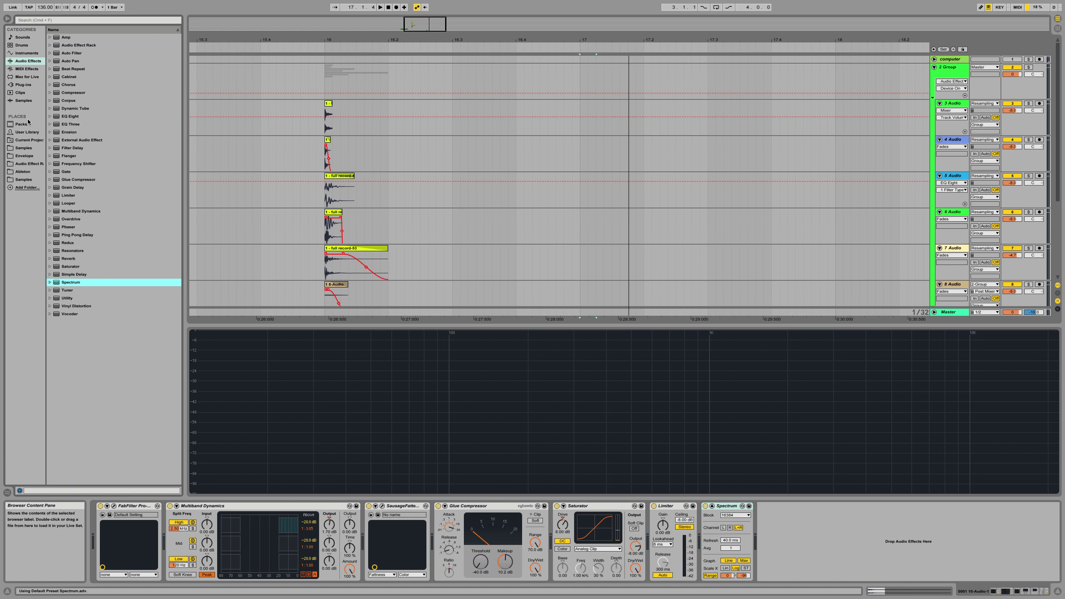
pyautogui.click(29, 86)
pyautogui.doubleClick(79, 418)
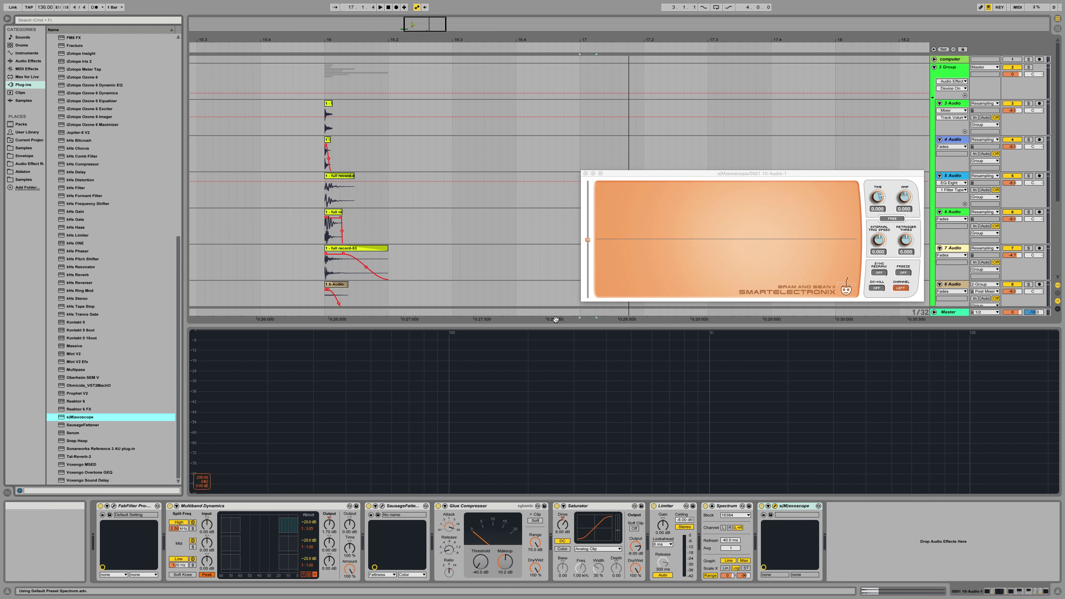
pyautogui.press('space')
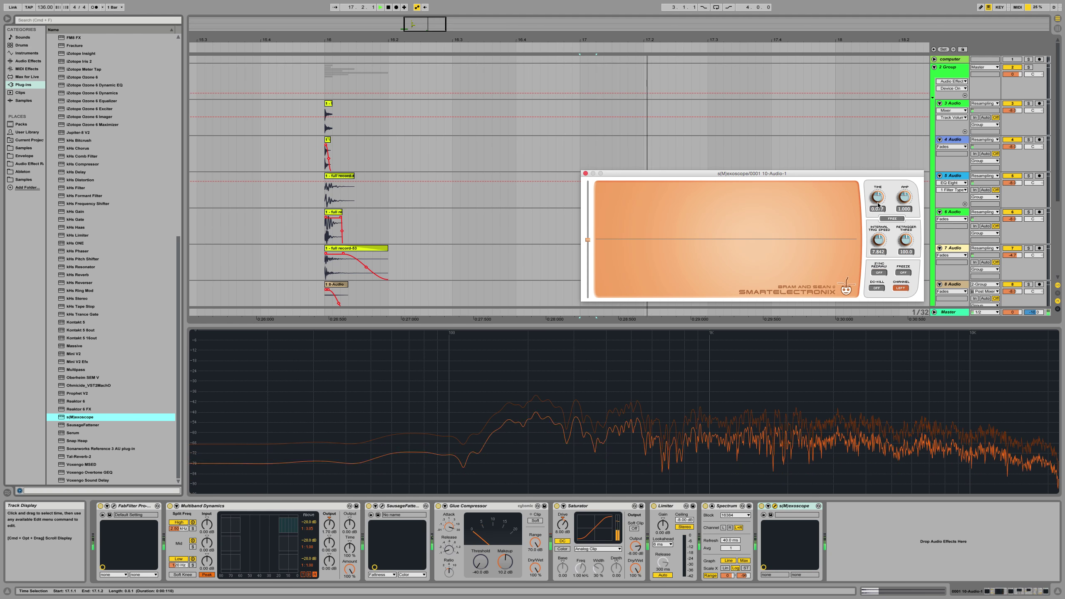
pyautogui.moveTo(878, 204); pyautogui.dragTo(880, 196)
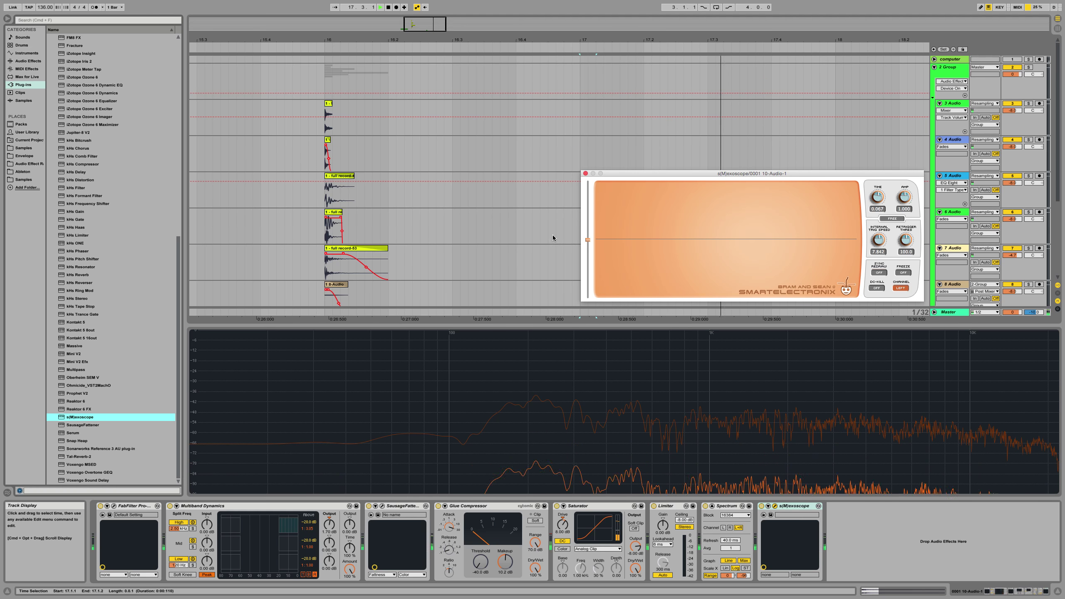
# Hide the plug-in window and audition the processed 10-Audio clip at bar 17.
pyautogui.scroll(-5, 554, 235)
pyautogui.press('super+alt+p')
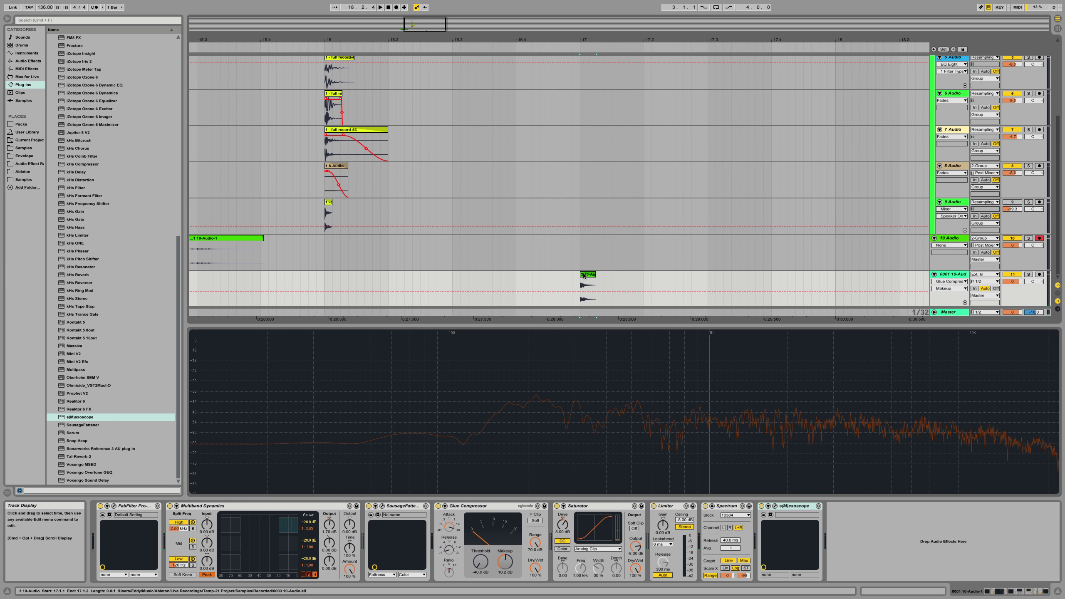
pyautogui.click(584, 276)
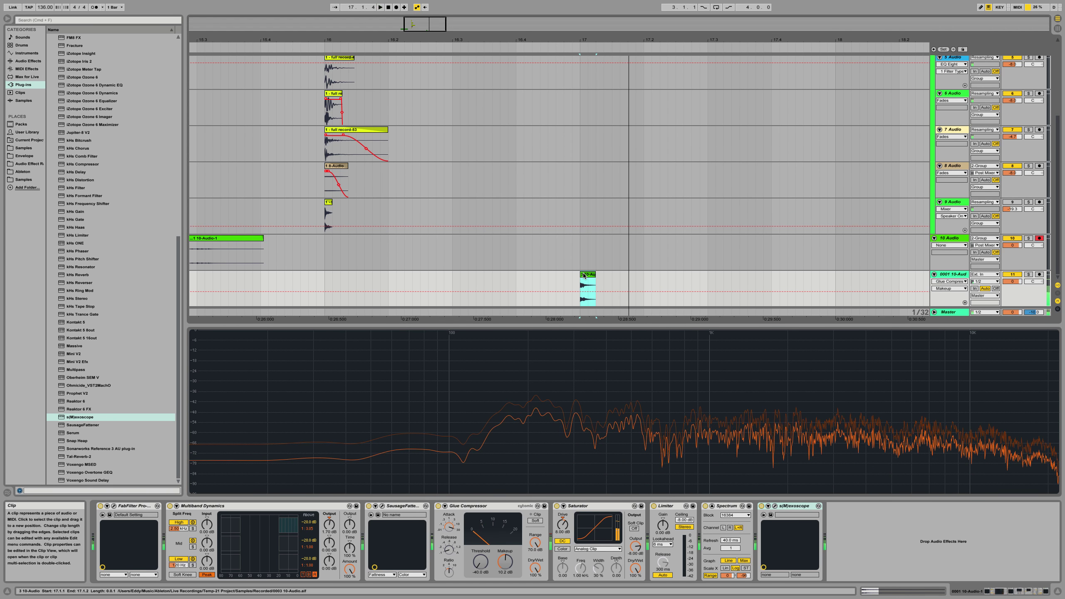
pyautogui.press('space')
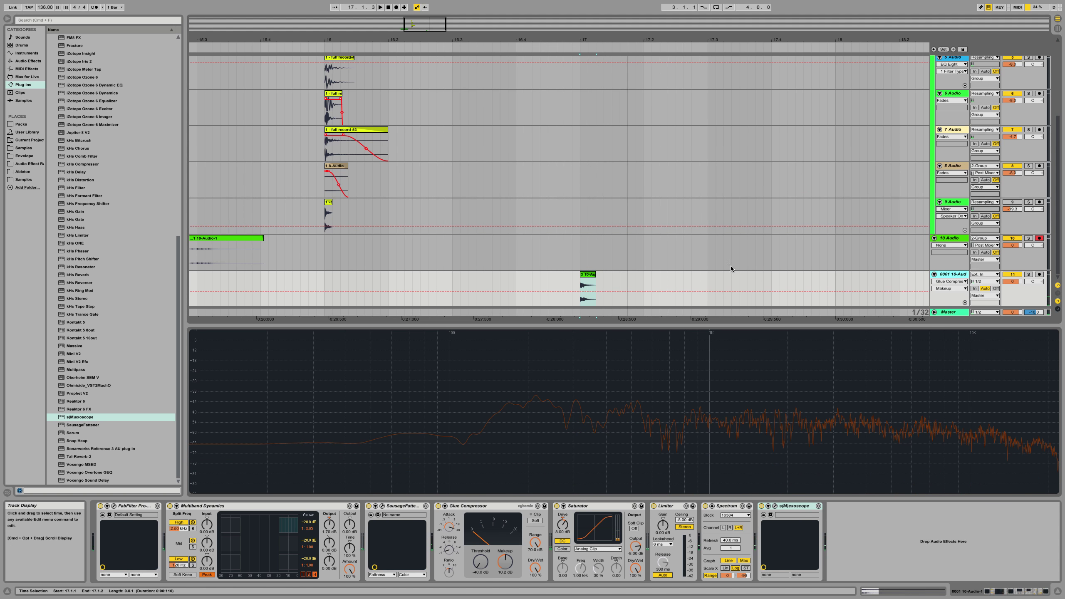
pyautogui.press('space')
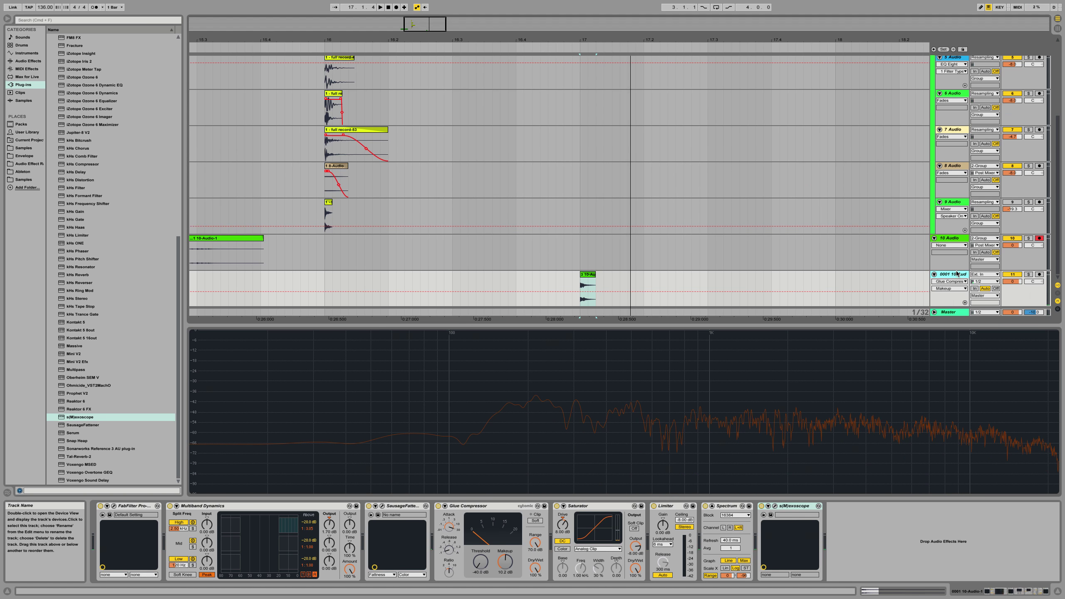
# Add an audio track with its input set to the 0001 10-Audio track, arm it and record the processed hit at bar 17.
pyautogui.press('super+t')
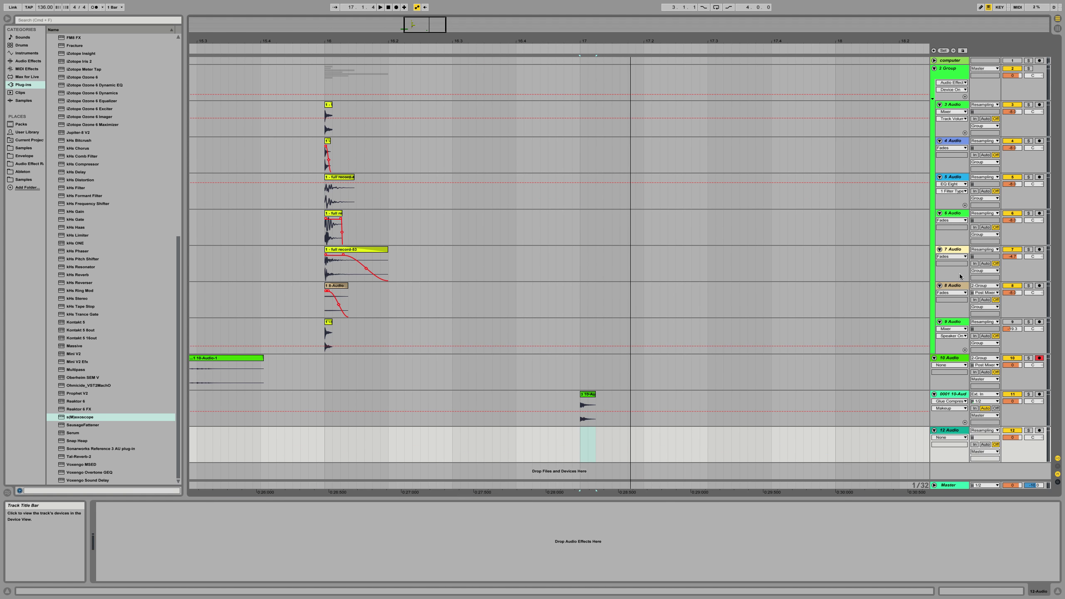
pyautogui.click(981, 433)
pyautogui.click(986, 534)
pyautogui.click(1039, 431)
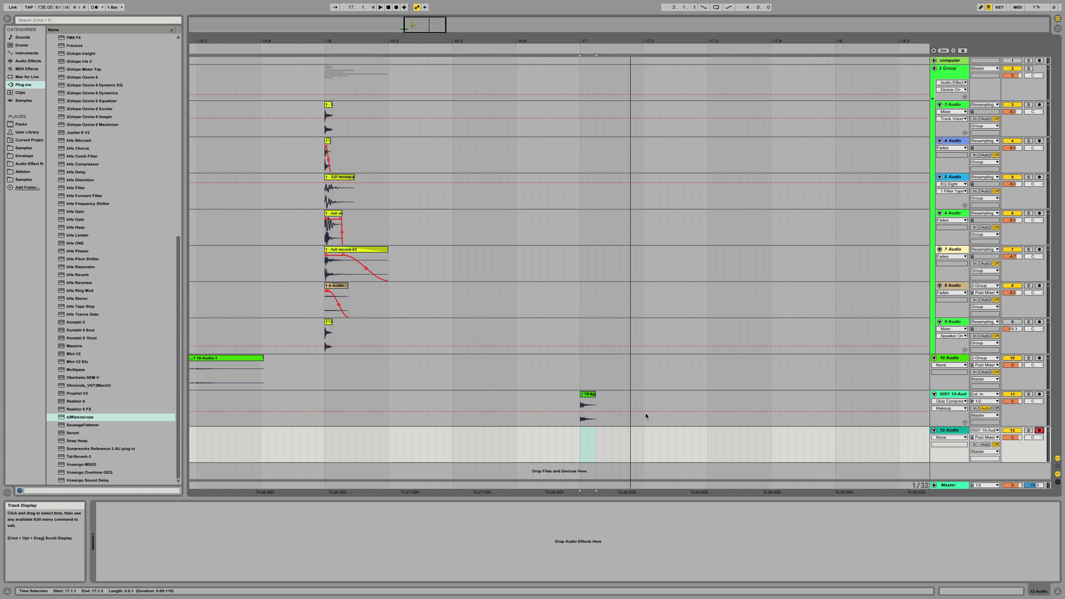
pyautogui.press('F9')
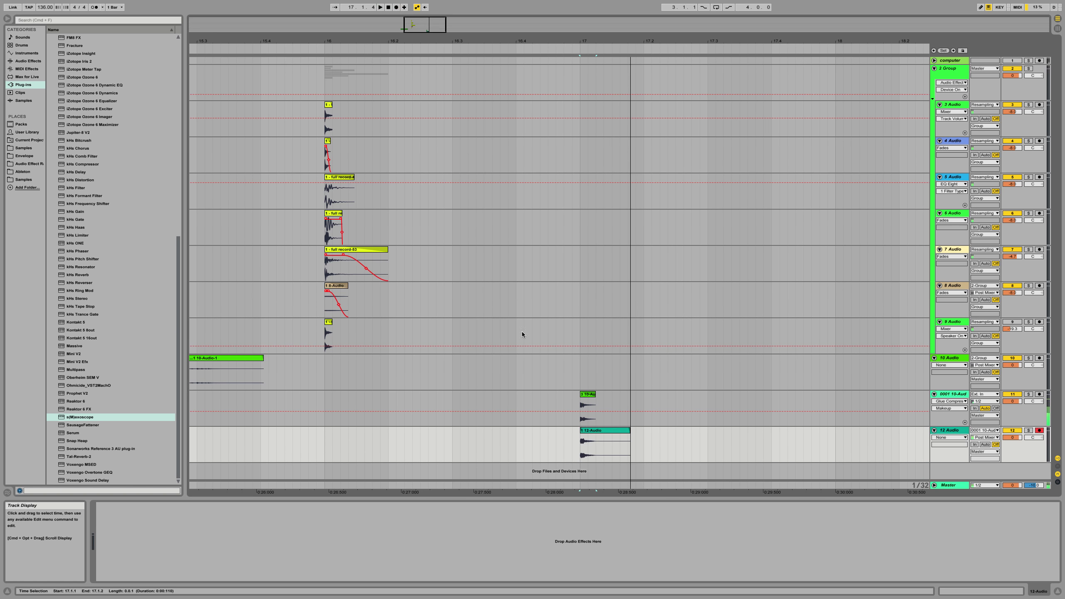
# Place the recorded 12-Audio clip at 17.2, shorten its tail, and reveal its file in Finder.
pyautogui.moveTo(586, 428); pyautogui.dragTo(625, 430)
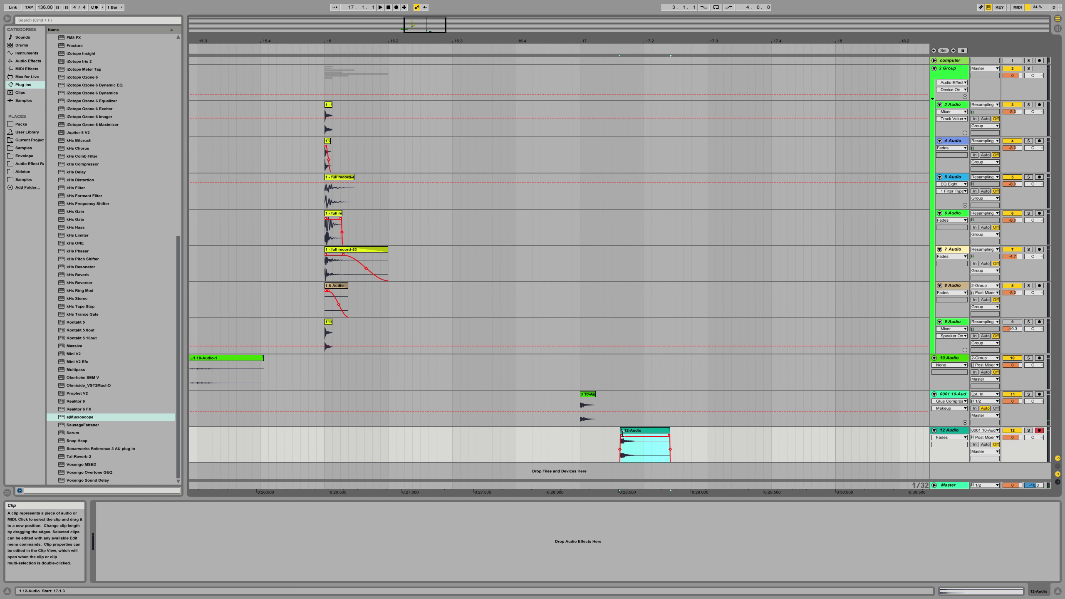
pyautogui.moveTo(644, 436); pyautogui.dragTo(668, 431)
pyautogui.rightClick(662, 431)
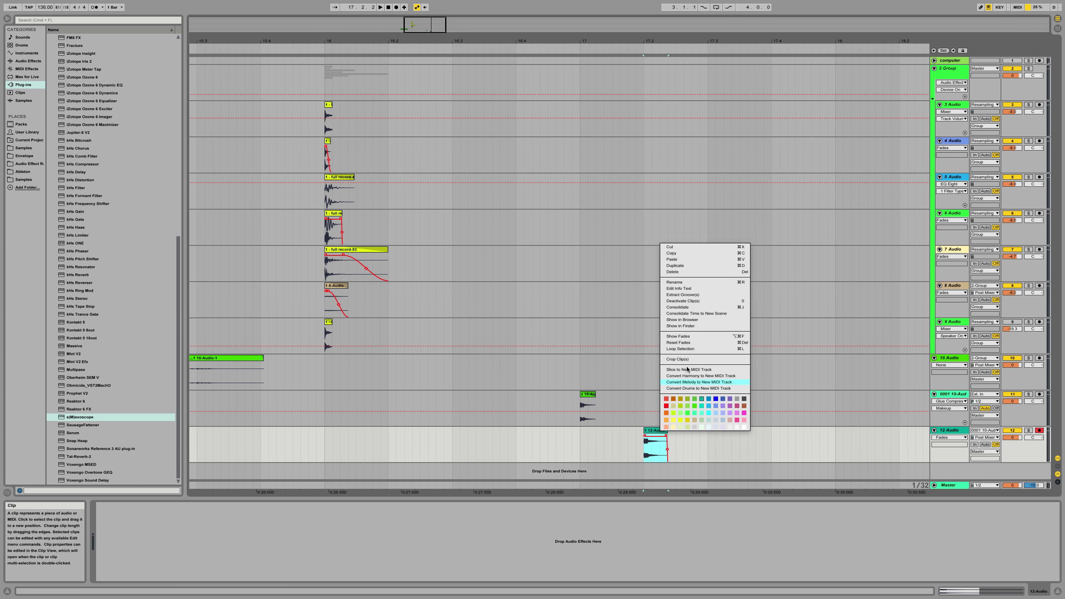
pyautogui.click(685, 326)
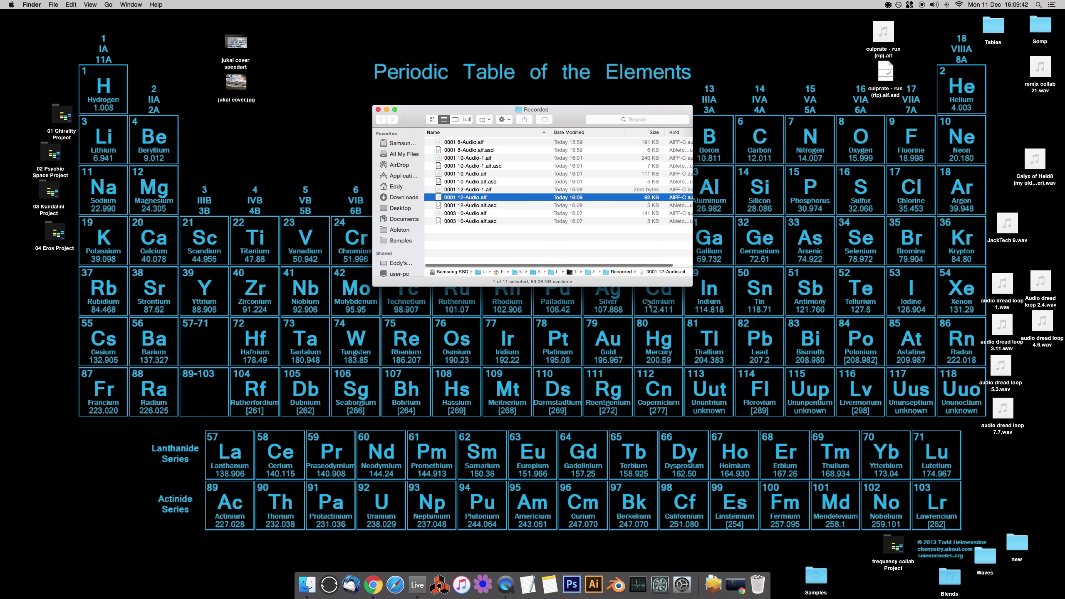
# Copy the recorded file to the Samples folder's 4 drums/Oneshots/7 rims subfolder, rename it envelope rim 9.aif and return to Ableton Live.
pyautogui.click(401, 241)
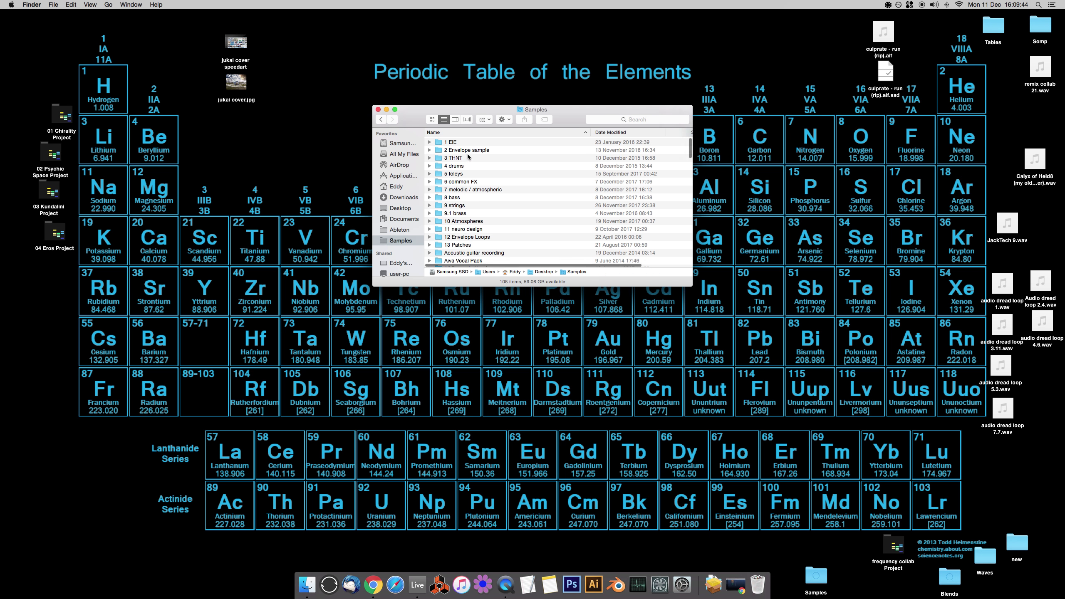
pyautogui.doubleClick(461, 167)
pyautogui.doubleClick(455, 165)
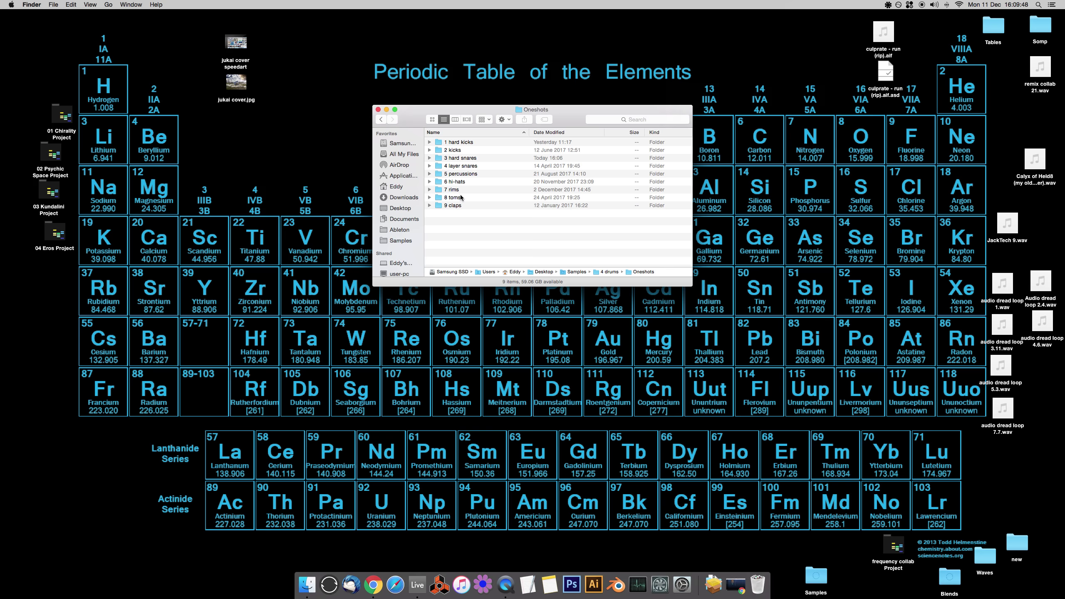
pyautogui.doubleClick(457, 191)
pyautogui.click(499, 152)
pyautogui.scroll(-1, 500, 151)
pyautogui.scroll(1, 483, 149)
pyautogui.click(460, 143)
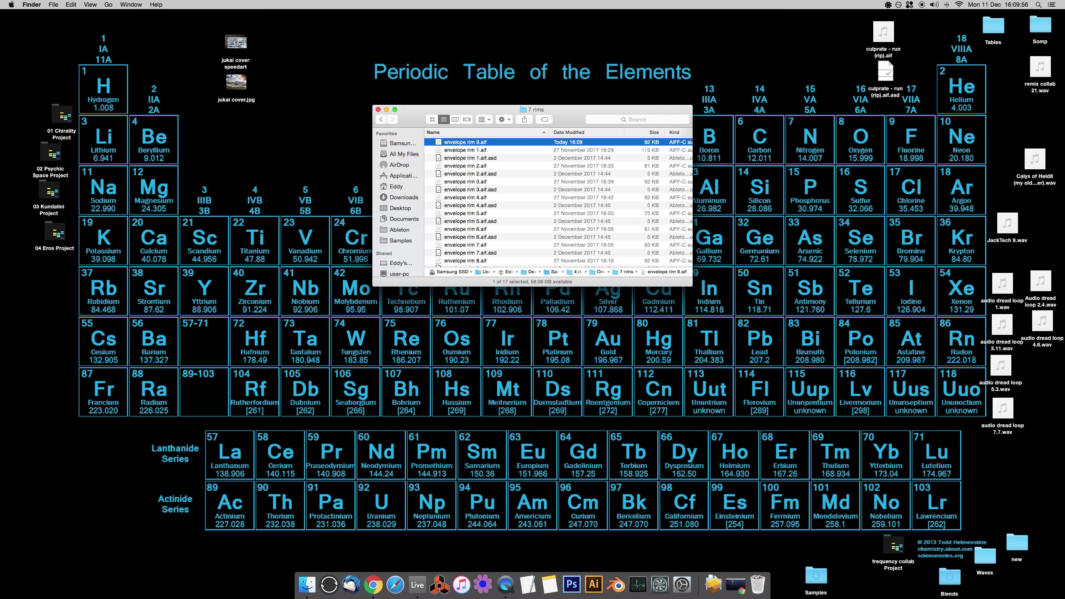
pyautogui.scroll(-1, 557, 201)
pyautogui.hotkey('ctrl', 'Right')
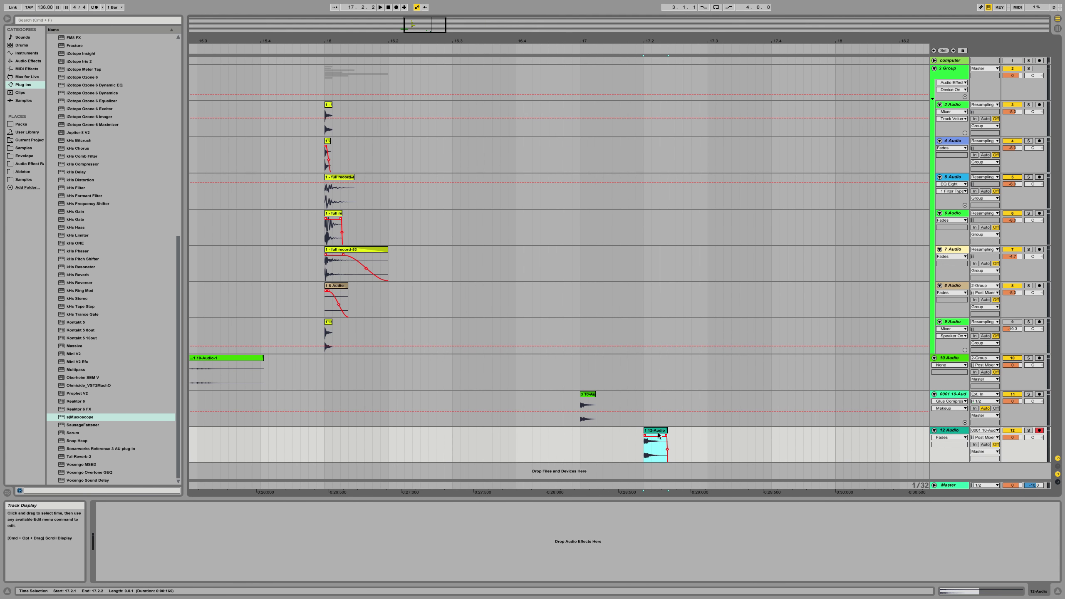
# Turn off warping on the 12-Audio clip, transpose it up 15 semitones, and audition it.
pyautogui.doubleClick(659, 436)
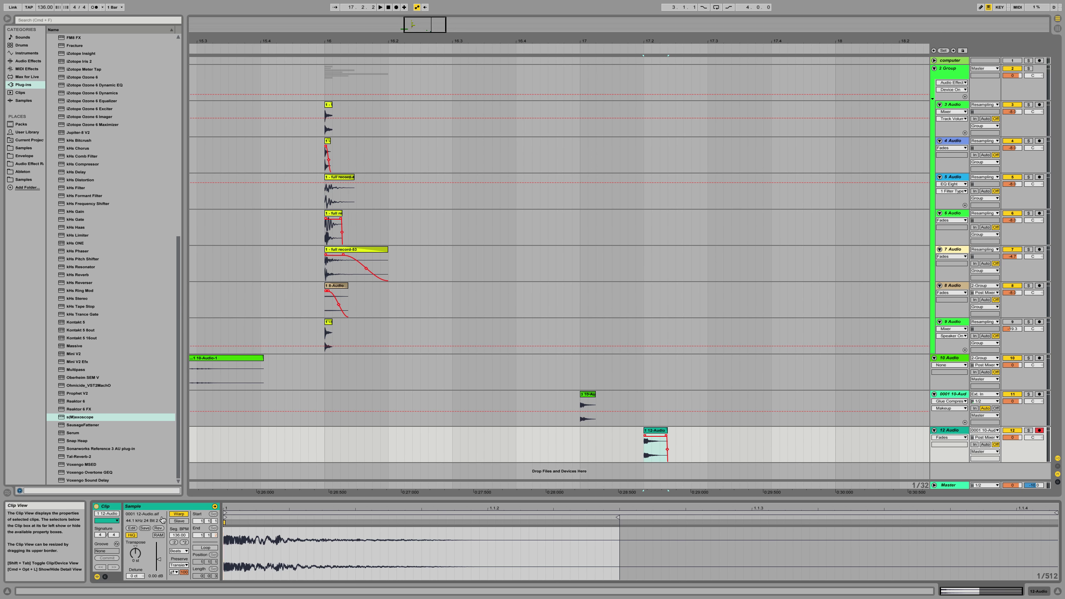
pyautogui.click(179, 514)
pyautogui.press('space')
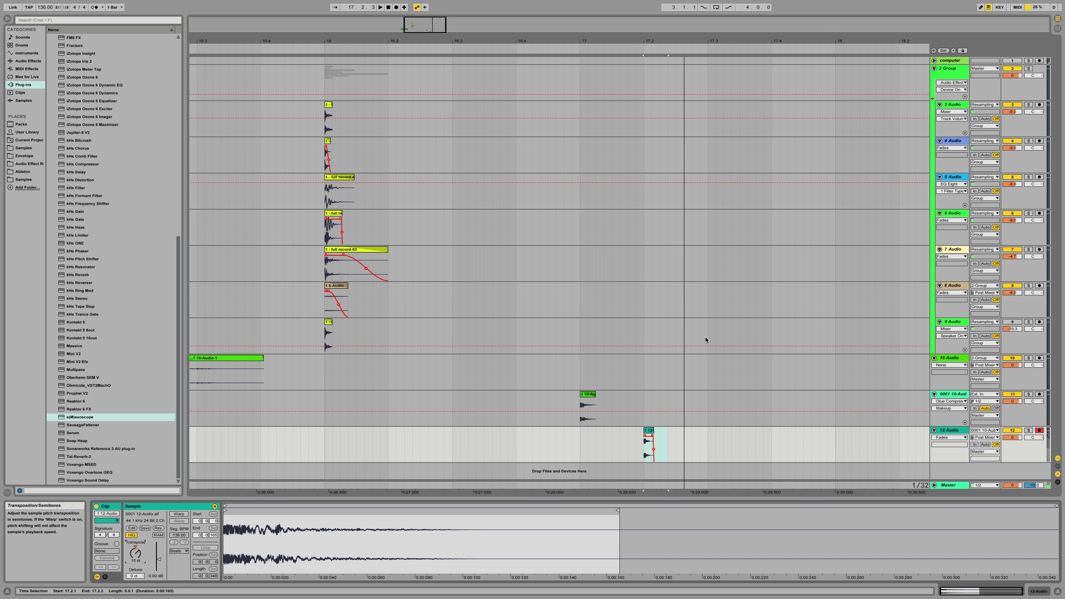
# Add an audio track below 12 Audio and place the sample 1 - full record-45.aif on it at bar 17.
pyautogui.click(955, 429)
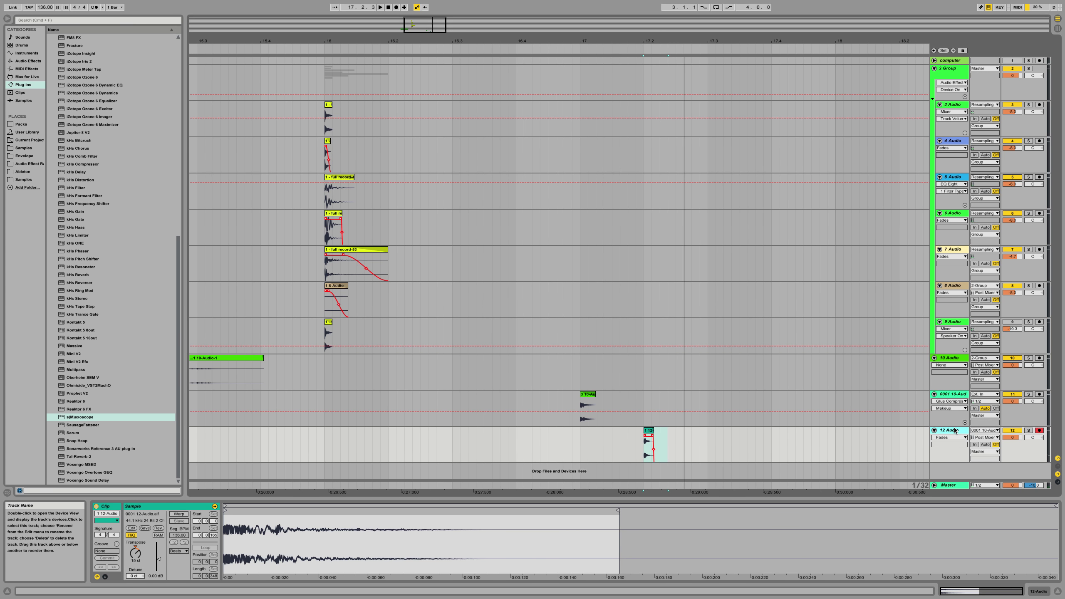
pyautogui.press('super+t')
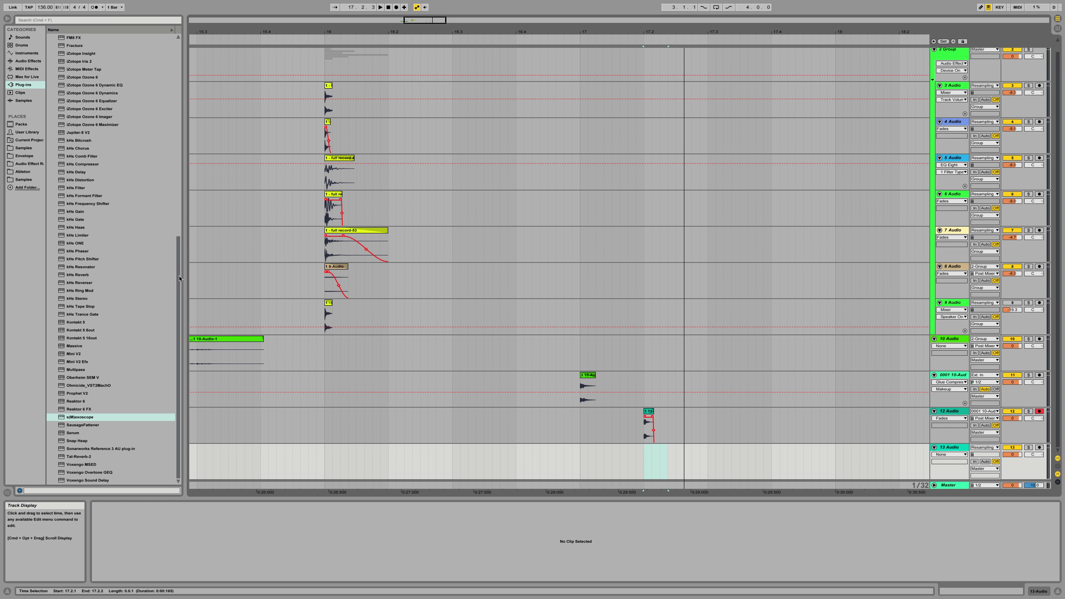
pyautogui.click(23, 148)
pyautogui.click(105, 195)
pyautogui.scroll(3, 106, 196)
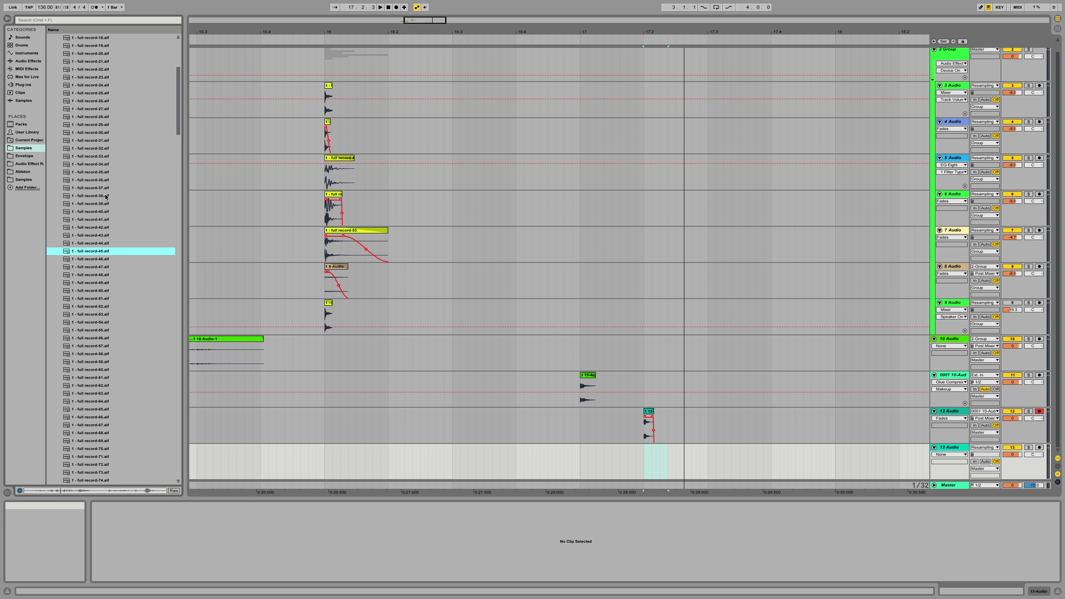
pyautogui.moveTo(119, 272); pyautogui.dragTo(587, 459)
# Move the 10-Audio clip back to 16.3, and split the full record-45 clip at 17.2, deleting the remainder.
pyautogui.moveTo(586, 383); pyautogui.dragTo(458, 383)
pyautogui.click(571, 413)
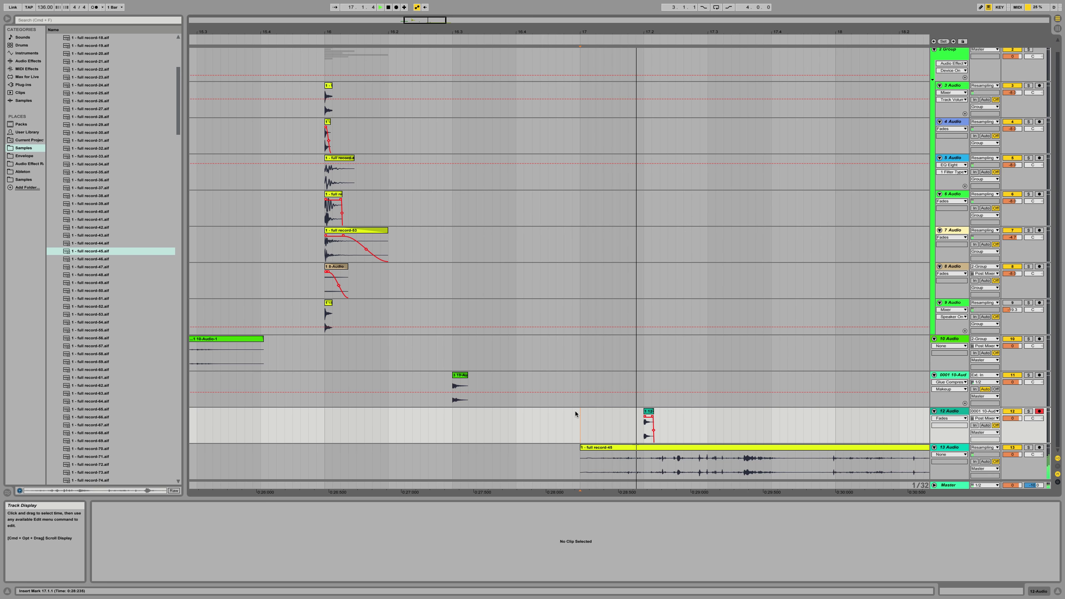
pyautogui.click(647, 463)
pyautogui.press('super+e')
pyautogui.click(671, 449)
pyautogui.press('Delete')
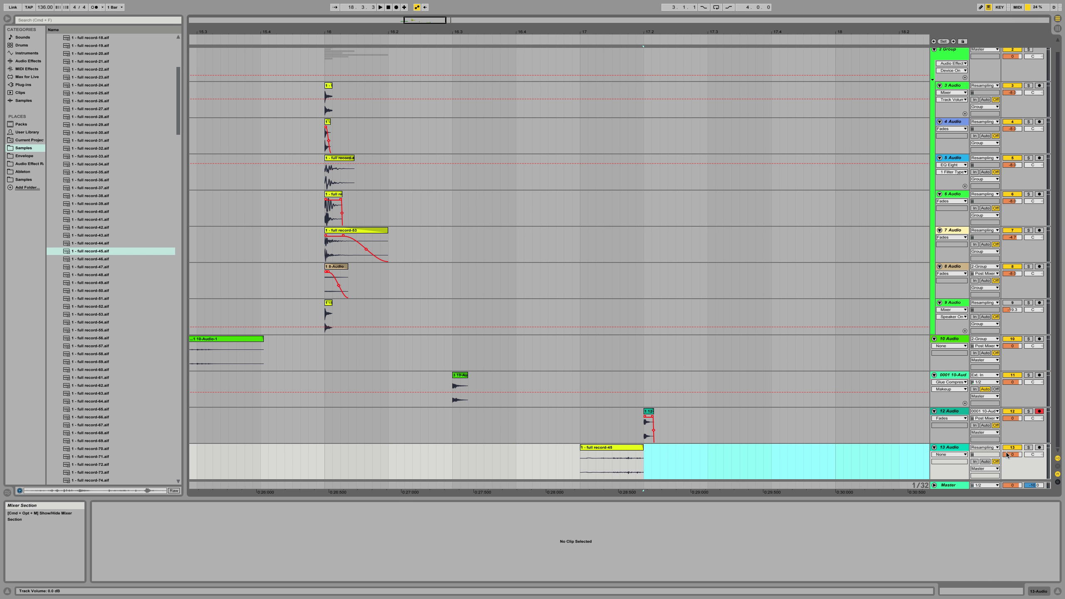
# Add another audio track and preview a series of the 1 - full record samples for a further layer.
pyautogui.press('super+t')
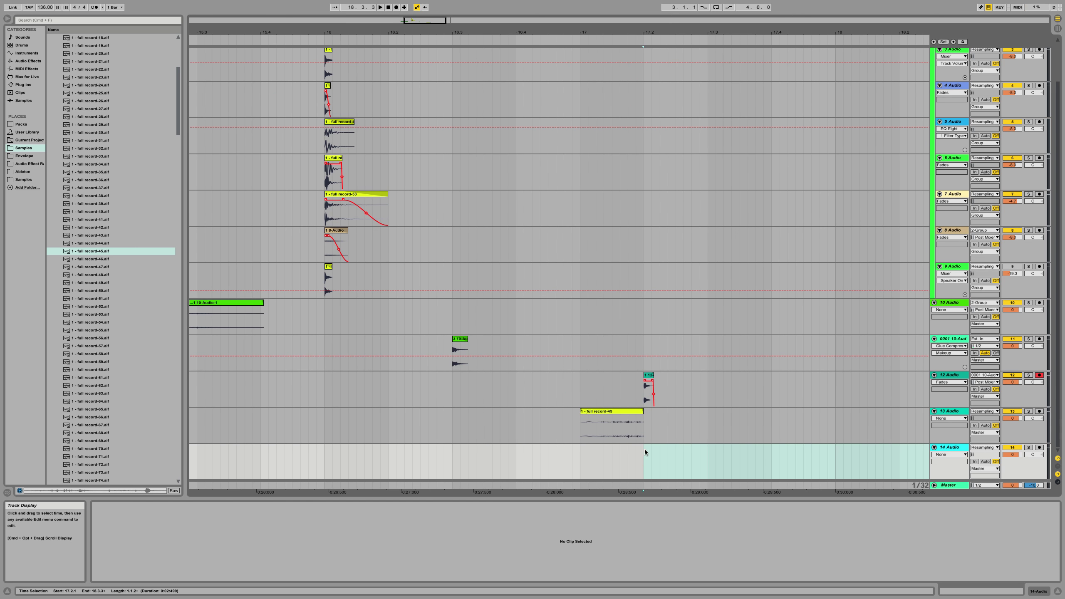
pyautogui.click(92, 157)
pyautogui.scroll(-4, 92, 158)
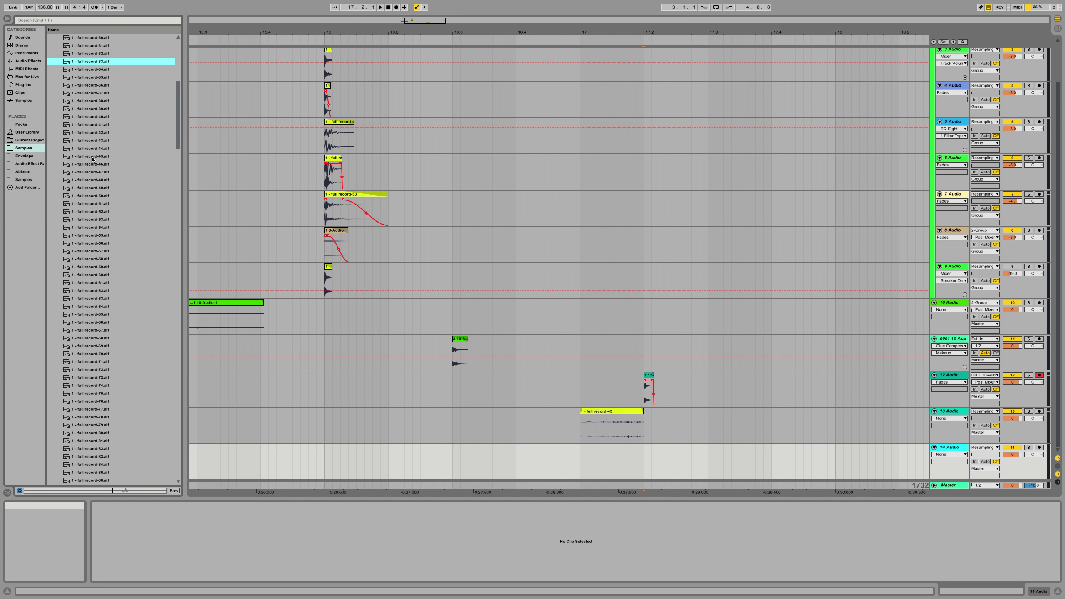
pyautogui.click(108, 301)
pyautogui.press('Down')
pyautogui.press('Down')
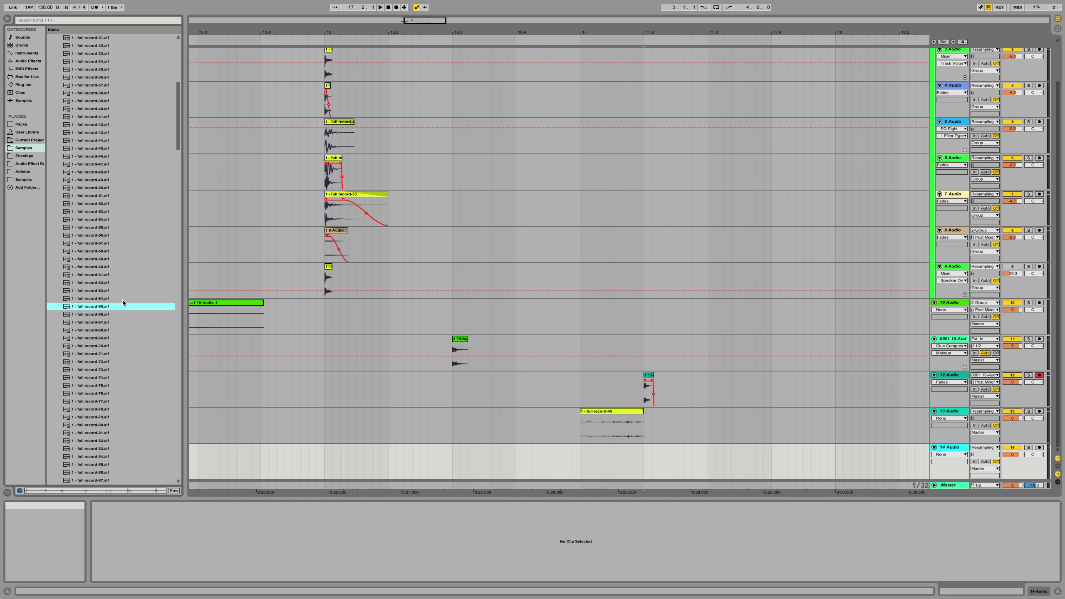
pyautogui.press('Down')
pyautogui.press('Down')
pyautogui.press('Down')
pyautogui.press('Down')
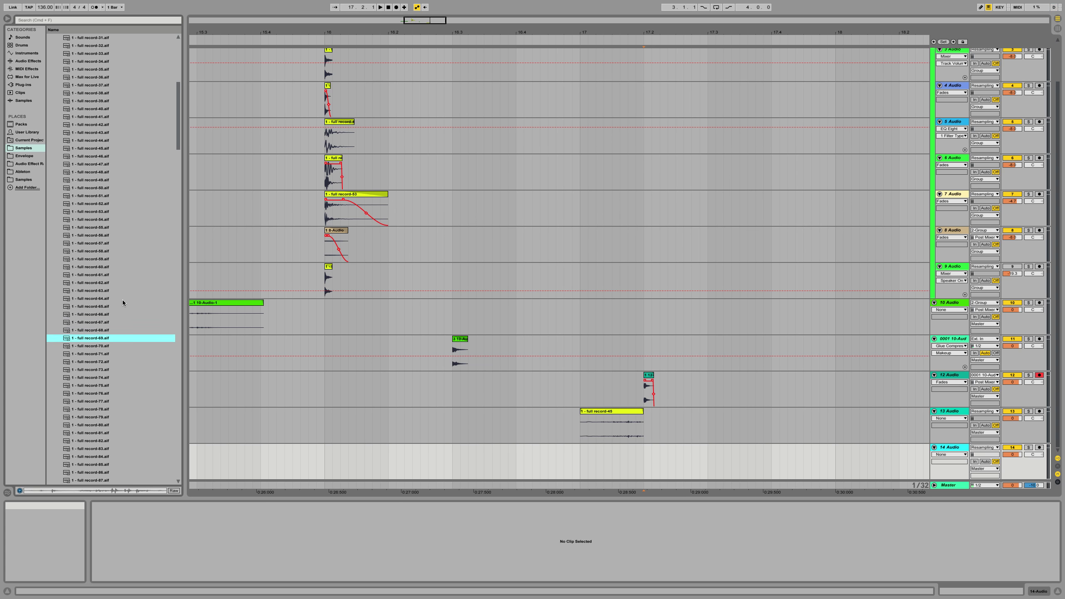
pyautogui.press('Down')
pyautogui.press('Down')
pyautogui.scroll(-10, 117, 336)
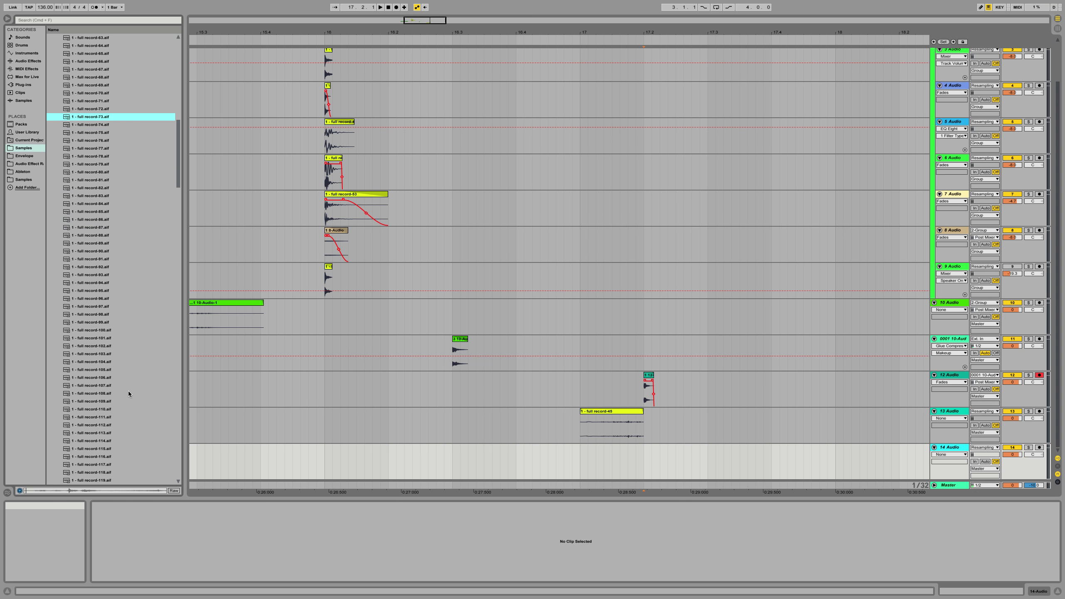
# Browse past the full record samples and open the H1 crunchy sounds textures percs folder.
pyautogui.click(125, 312)
pyautogui.scroll(-5, 125, 310)
pyautogui.scroll(5, 125, 314)
pyautogui.scroll(-20, 125, 314)
pyautogui.scroll(5, 123, 314)
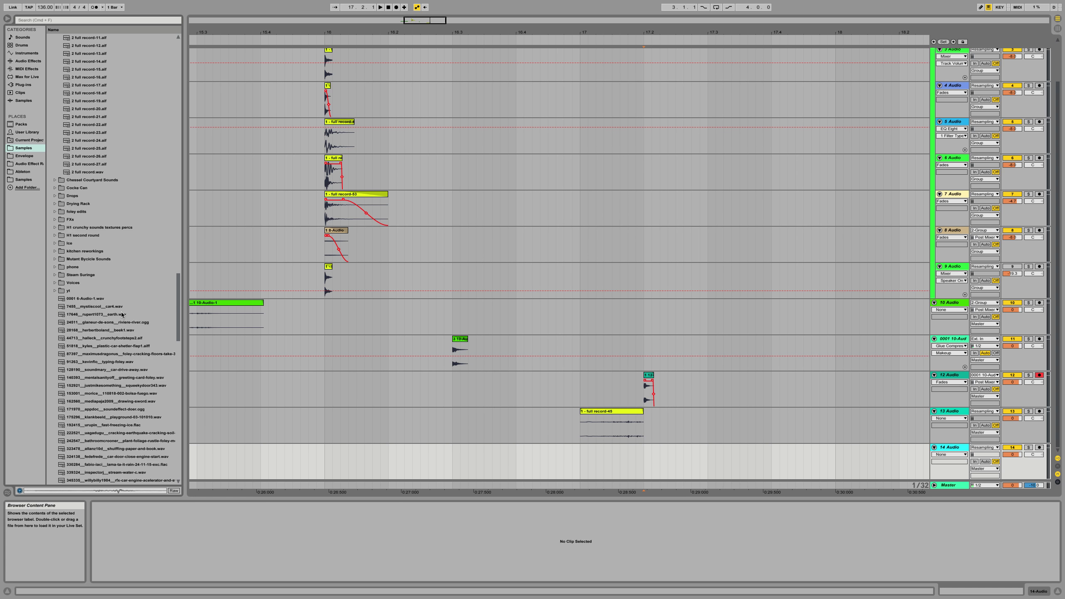
pyautogui.click(55, 229)
pyautogui.scroll(-5, 55, 229)
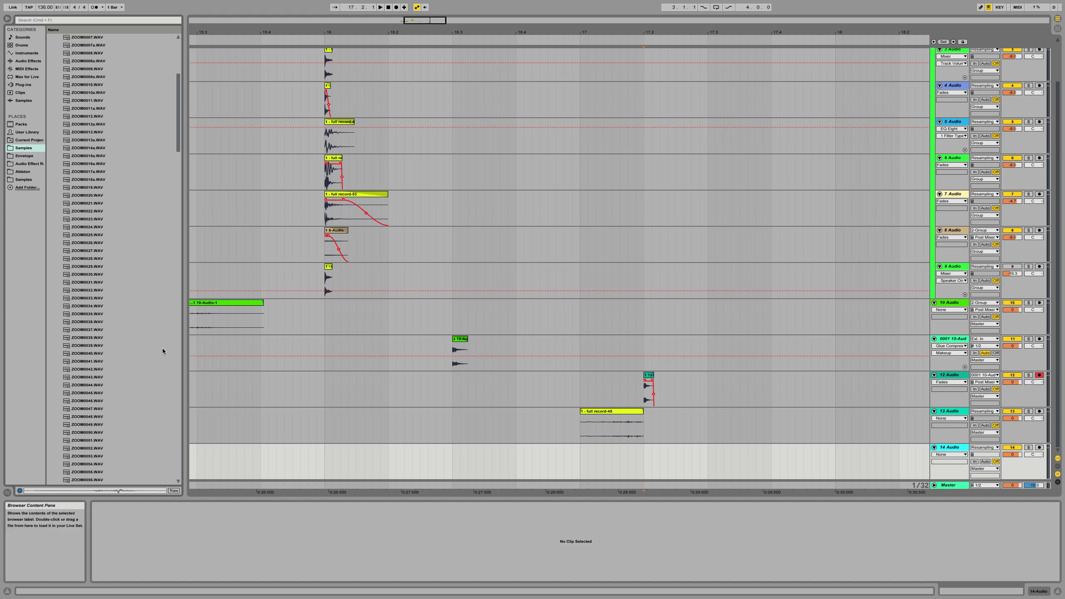
# Audition a selection of the crunchy texture recordings between ZOOM0060.WAV and ZOOM0115.WAV.
pyautogui.click(112, 394)
pyautogui.scroll(-3, 114, 396)
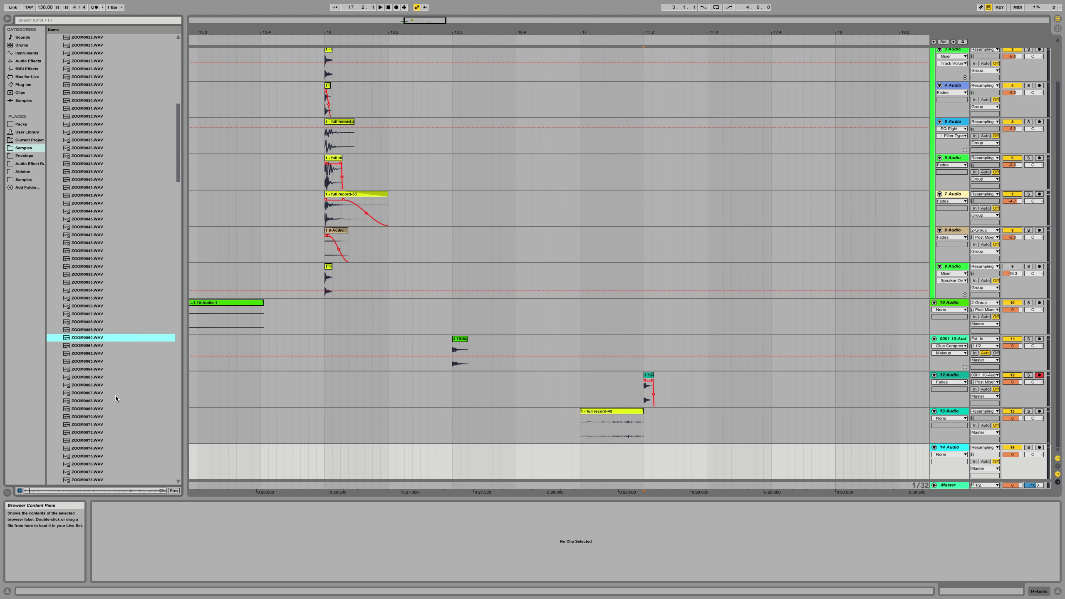
pyautogui.click(84, 207)
pyautogui.click(108, 369)
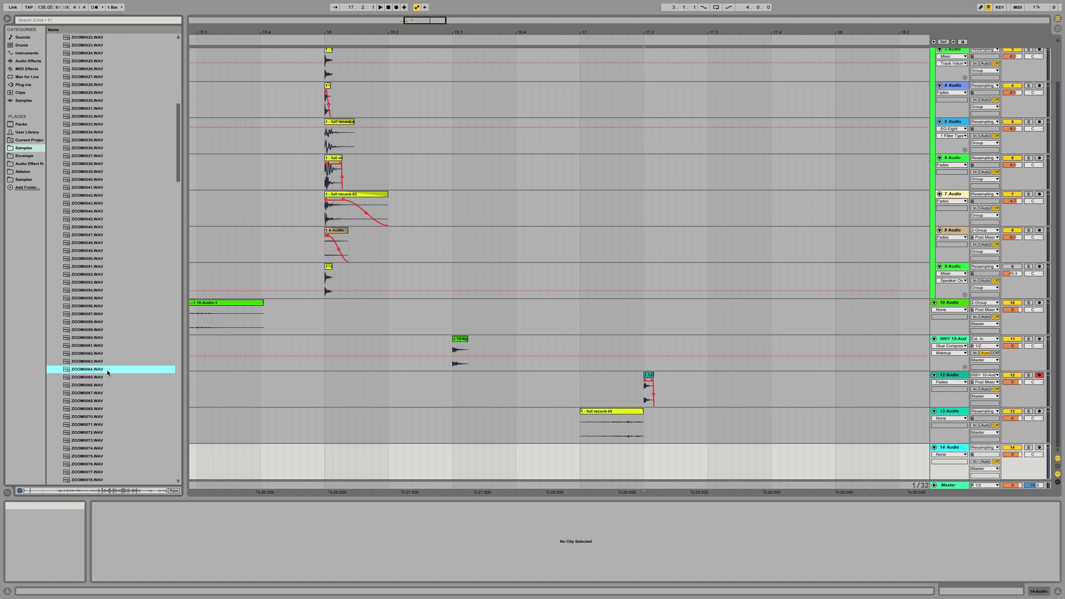
pyautogui.click(109, 377)
pyautogui.click(120, 425)
pyautogui.scroll(-4, 119, 425)
pyautogui.click(118, 363)
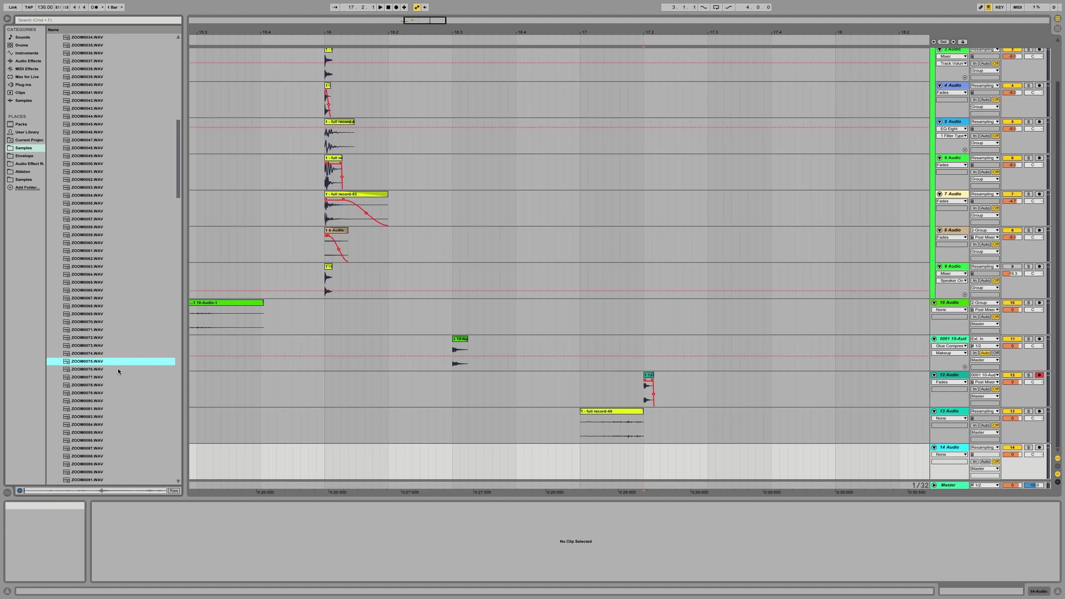
pyautogui.click(117, 439)
pyautogui.scroll(-6, 116, 438)
pyautogui.click(127, 408)
pyautogui.scroll(-7, 126, 409)
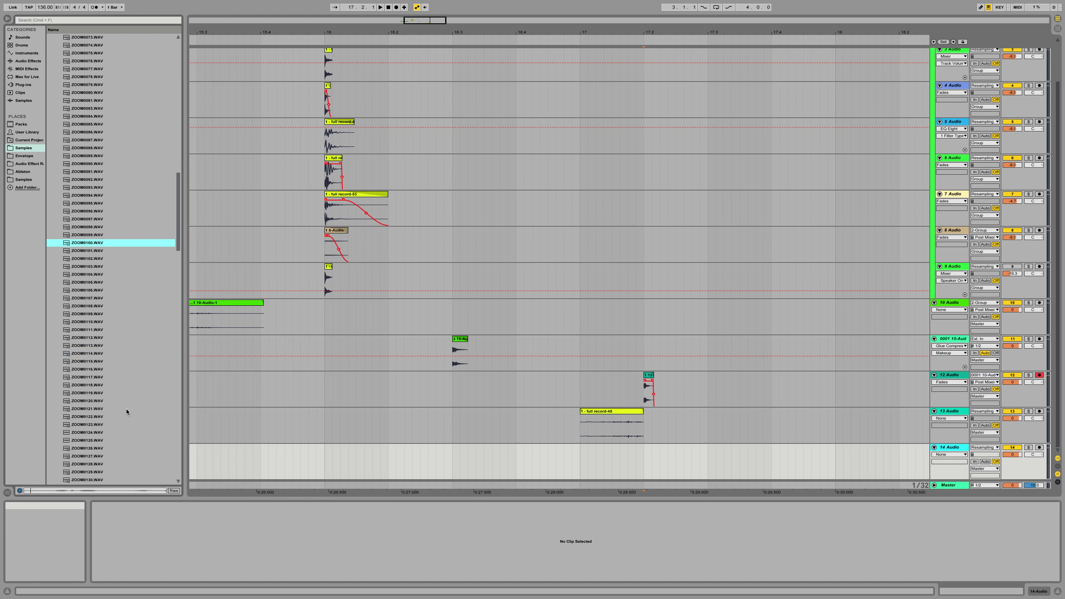
pyautogui.click(126, 362)
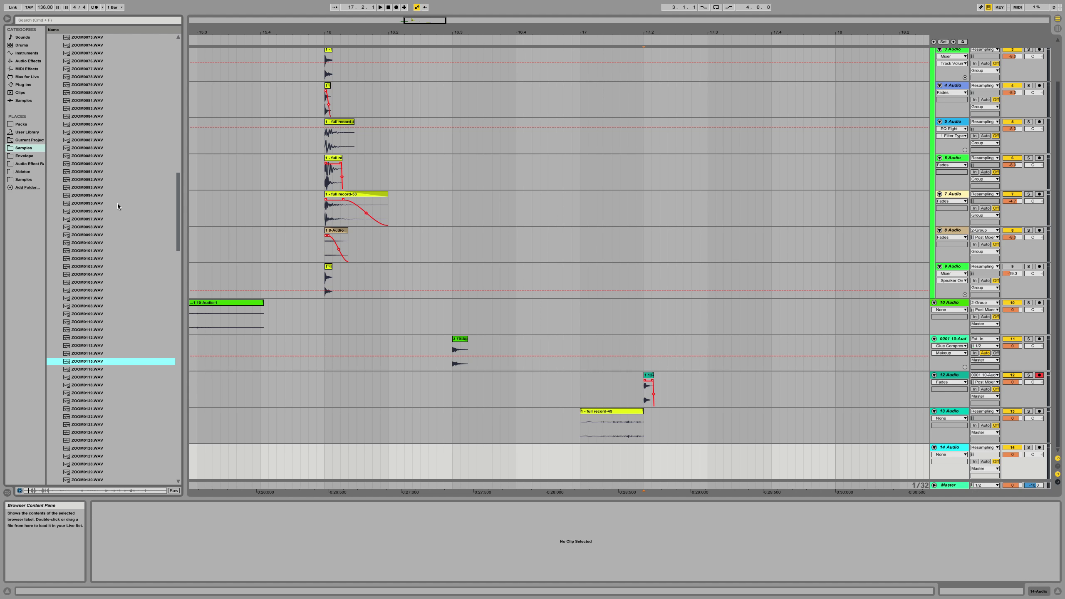
pyautogui.click(113, 164)
# Audition the texture recordings one by one backwards through the folder to ZOOM0047.WAV.
pyautogui.scroll(5, 106, 278)
pyautogui.click(106, 285)
pyautogui.press('Up')
pyautogui.press('Up')
pyautogui.press('Up')
pyautogui.press('Up')
pyautogui.press('Up')
pyautogui.press('Up')
pyautogui.press('Up')
pyautogui.press('Up')
pyautogui.press('Up')
pyautogui.press('Up')
pyautogui.press('Up')
pyautogui.press('Up')
pyautogui.press('Up')
pyautogui.press('Up')
pyautogui.press('Up')
pyautogui.press('Up')
pyautogui.press('Up')
pyautogui.press('Up')
pyautogui.scroll(7, 113, 254)
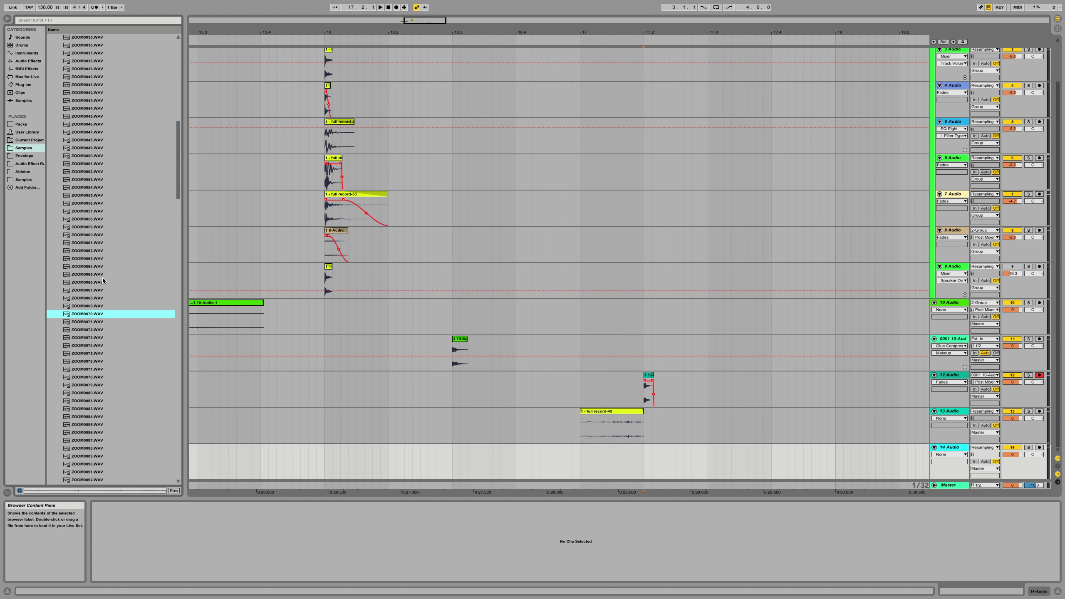
pyautogui.click(99, 323)
pyautogui.click(100, 267)
pyautogui.press('Up')
pyautogui.press('Up')
pyautogui.press('Up')
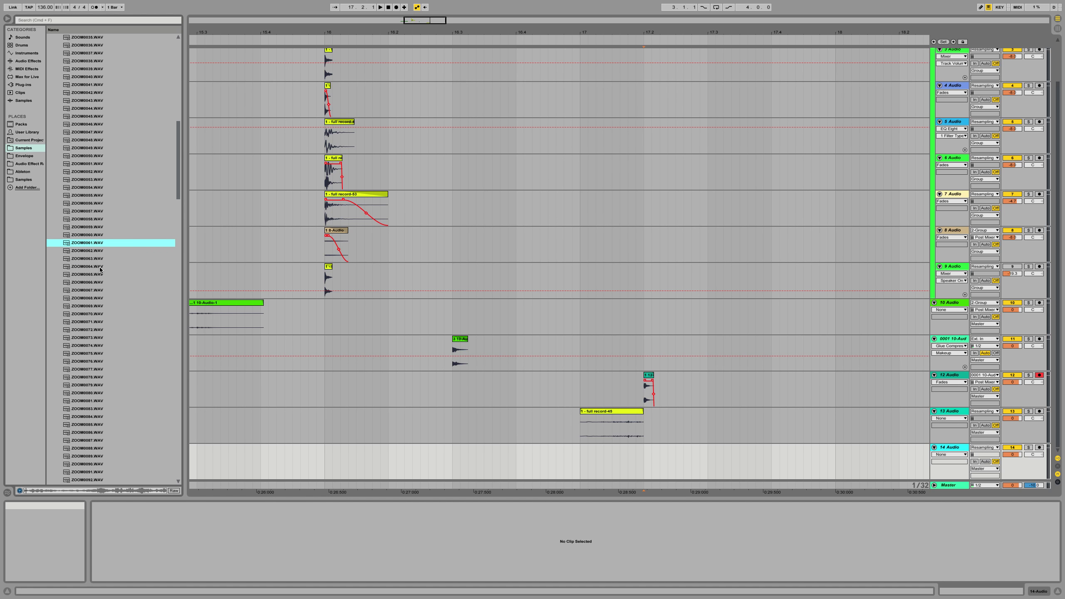
pyautogui.press('Up')
pyautogui.press('Up')
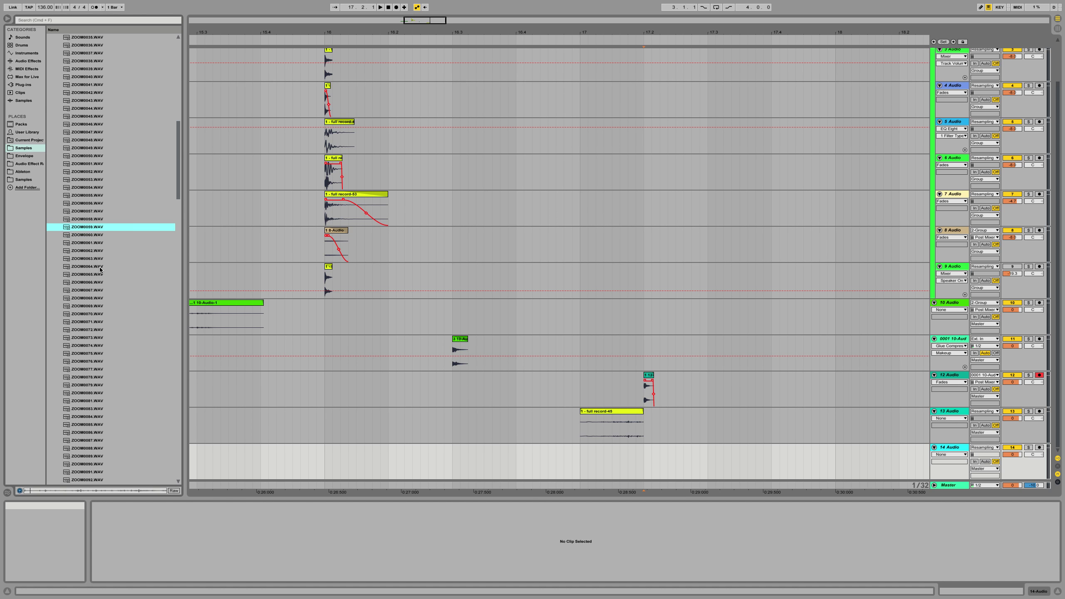
pyautogui.press('Up')
pyautogui.press('Up')
pyautogui.press('Up')
pyautogui.press('Up')
pyautogui.press('Up')
pyautogui.press('Up')
pyautogui.press('Up')
pyautogui.press('Down')
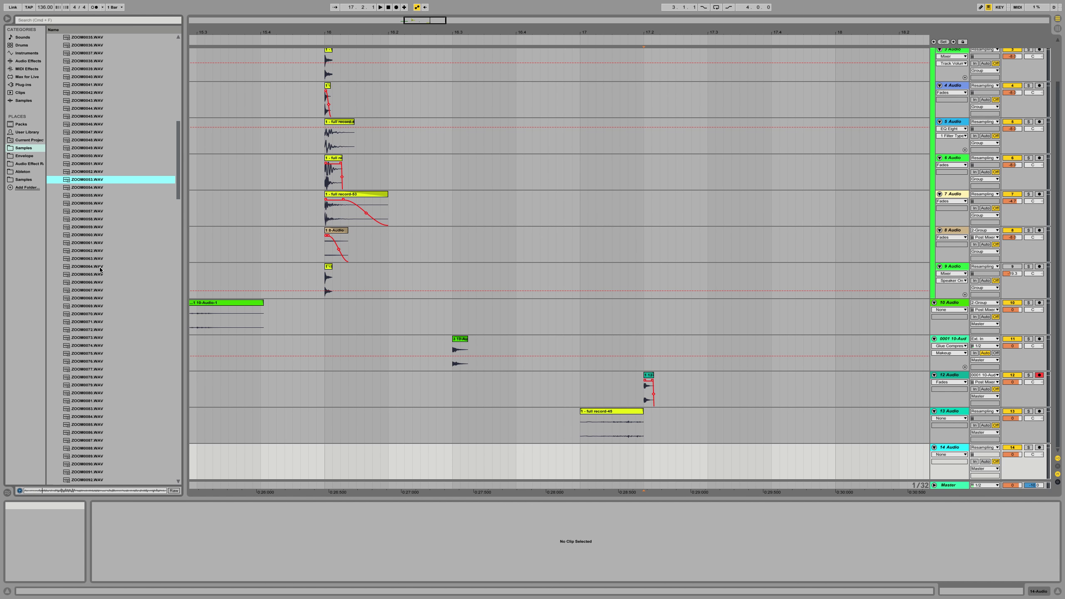
pyautogui.press('Down')
pyautogui.scroll(5, 104, 264)
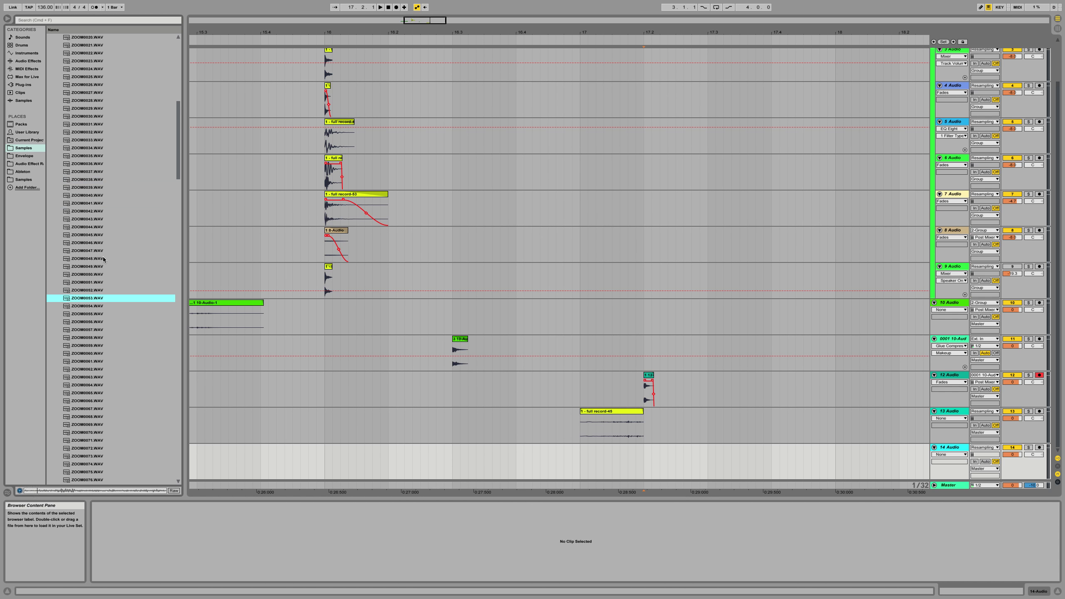
pyautogui.press('Up')
pyautogui.press('Up')
pyautogui.press('Up')
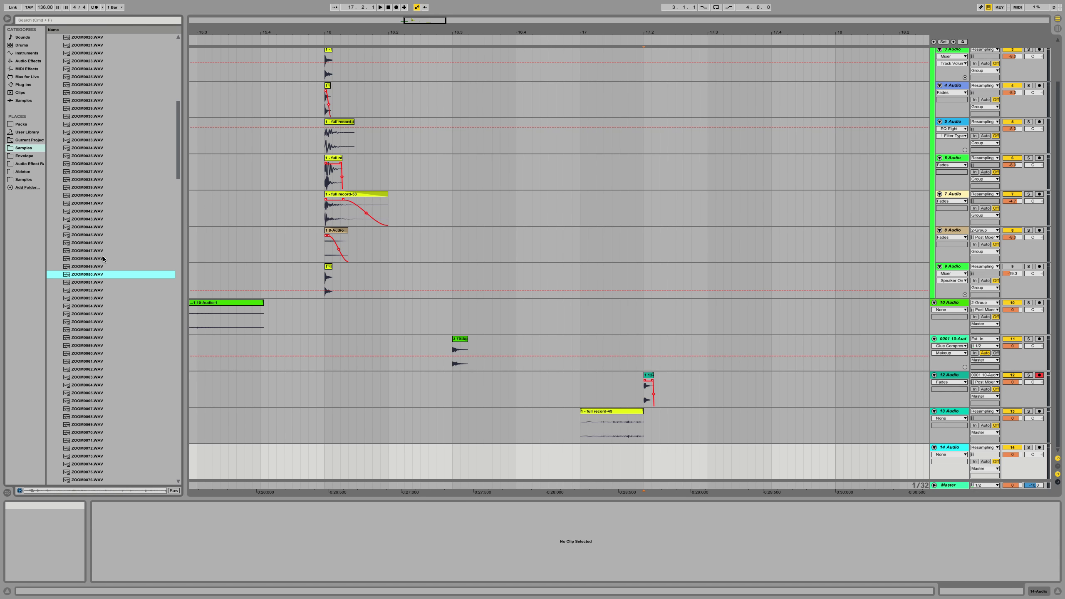
pyautogui.press('Up')
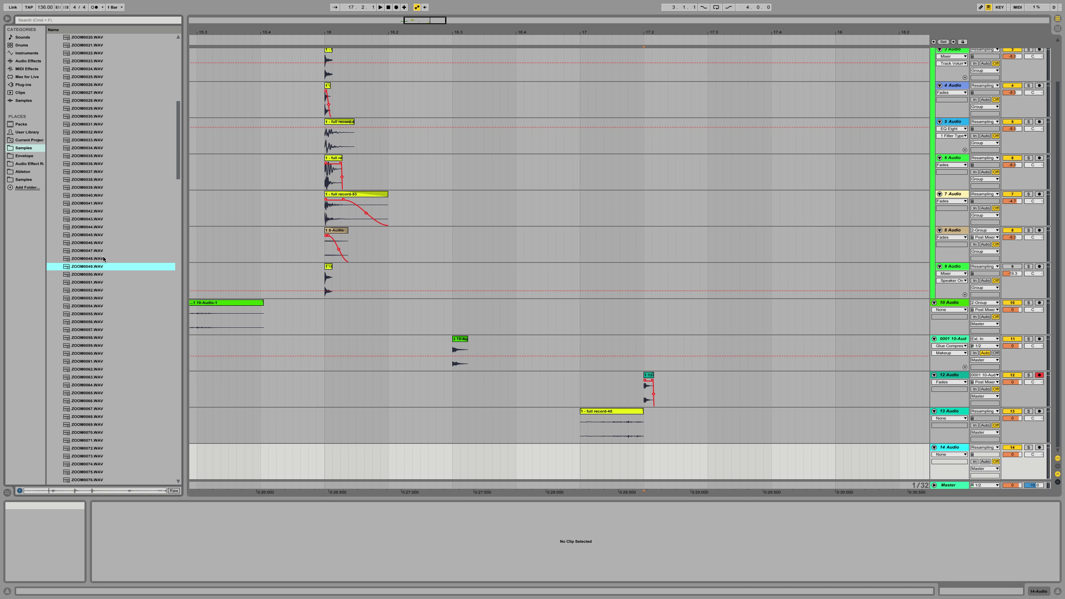
pyautogui.press('Up')
pyautogui.press('Up')
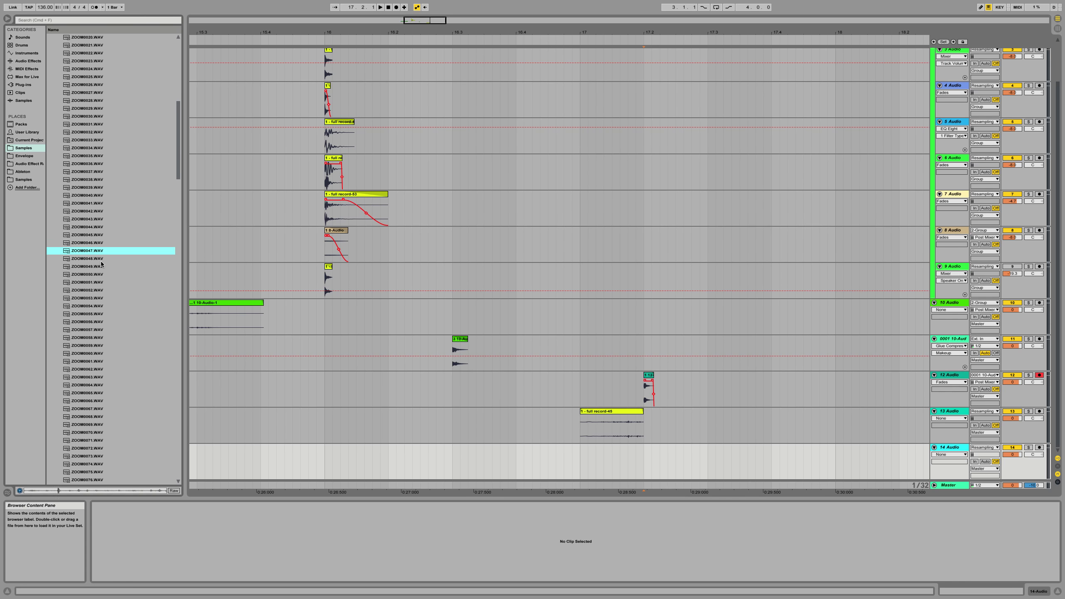
pyautogui.press('Up')
pyautogui.press('Down')
# Place ZOOM0047.WAV on the 14 Audio track and cut away the part of the clip before bar 17.
pyautogui.moveTo(93, 251); pyautogui.dragTo(213, 454)
pyautogui.moveTo(723, 448); pyautogui.dragTo(664, 452)
pyautogui.keyDown('shift'); pyautogui.click(581, 462); pyautogui.keyUp('shift')
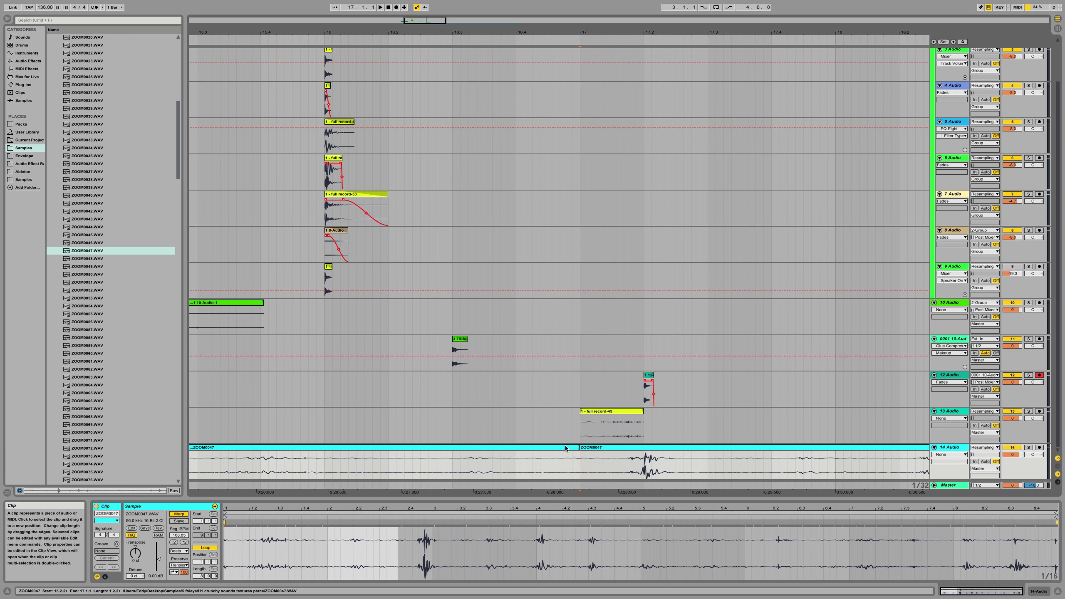
pyautogui.press('Delete')
pyautogui.click(596, 448)
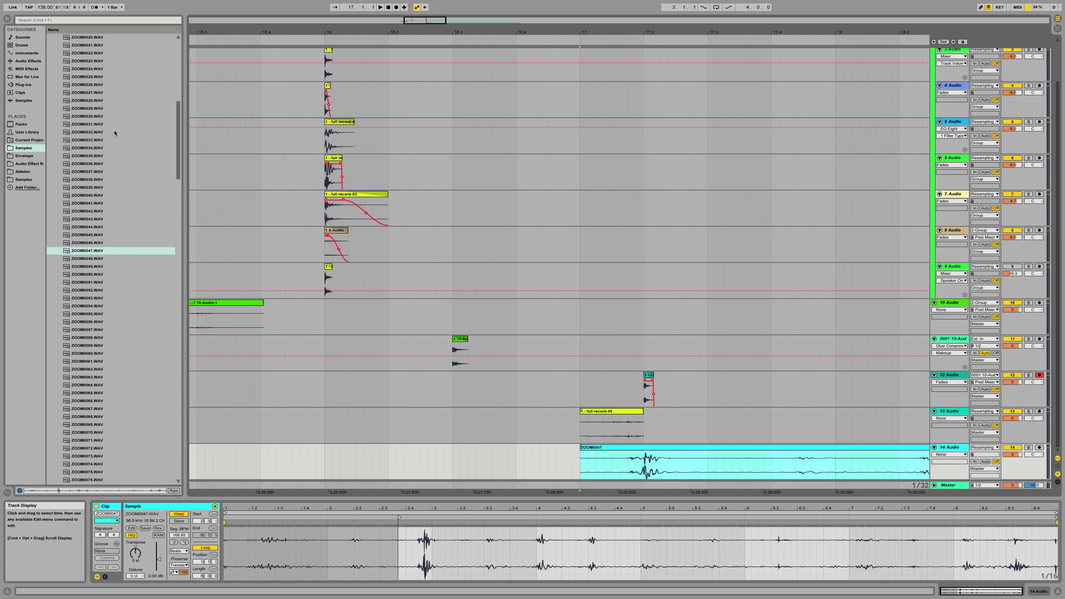
# Add an EQ Eight to the 14 Audio track and play the layer back.
pyautogui.hotkey('shift', 'Tab')
pyautogui.click(26, 61)
pyautogui.moveTo(68, 118); pyautogui.dragTo(188, 545)
pyautogui.press('space')
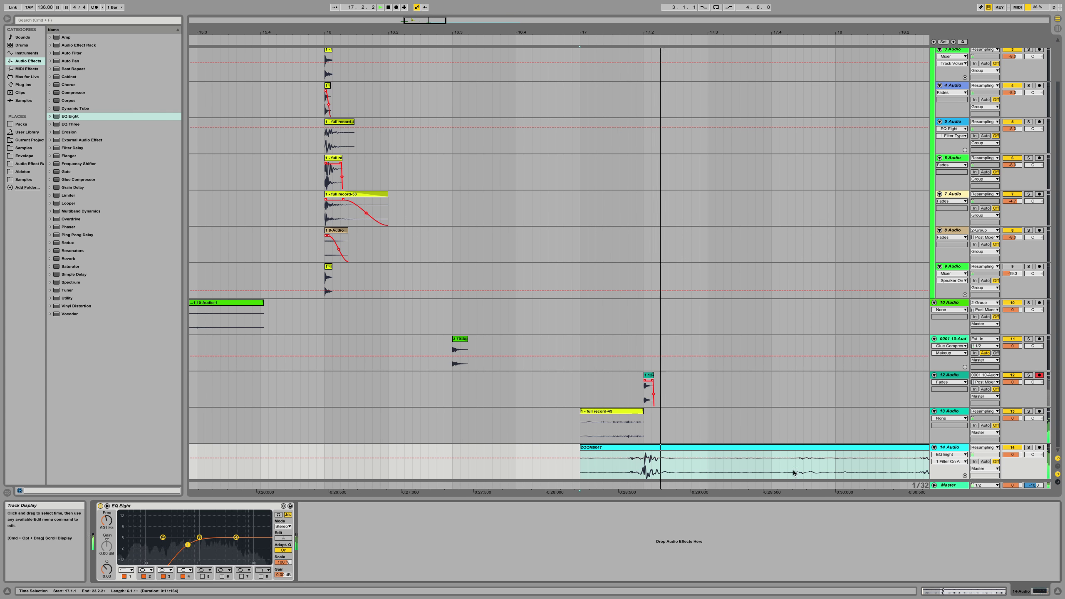
# Split the ZOOM0047 clip at 17.3 and delete the remainder.
pyautogui.click(707, 465)
pyautogui.press('super+e')
pyautogui.press('space')
pyautogui.click(724, 447)
pyautogui.press('Delete')
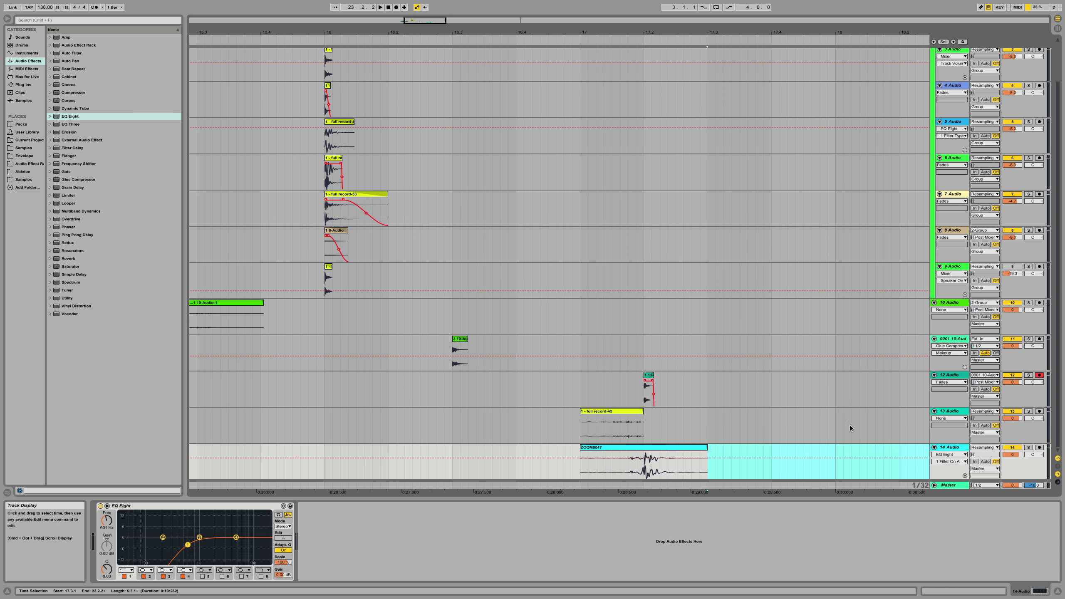
# Group the 12, 13 and 14 Audio tracks and put a Limiter with a -8 dB ceiling on the group.
pyautogui.click(950, 376)
pyautogui.press('super+g')
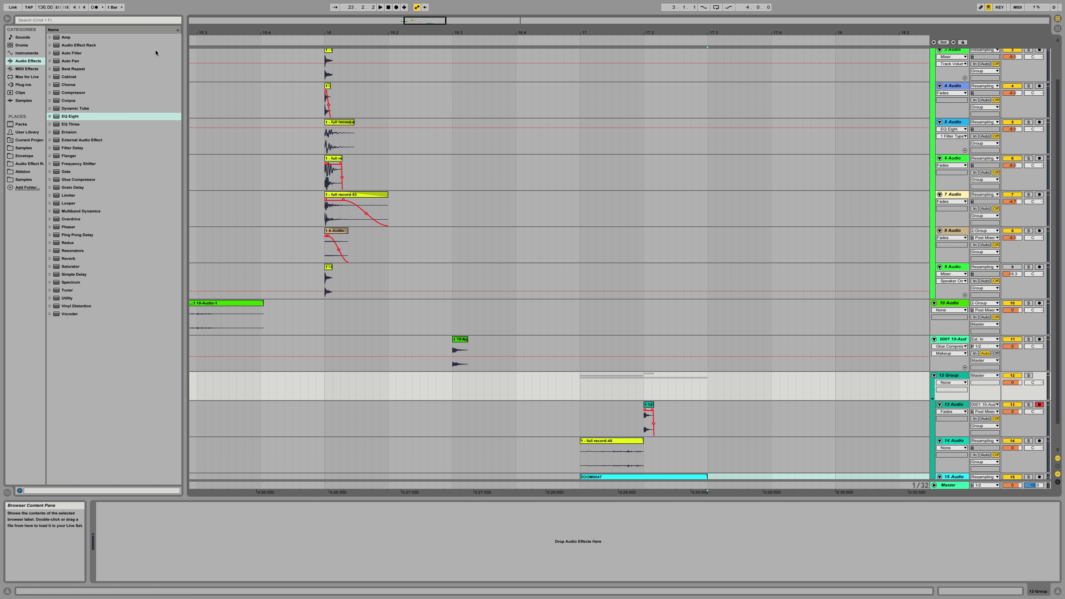
pyautogui.doubleClick(68, 195)
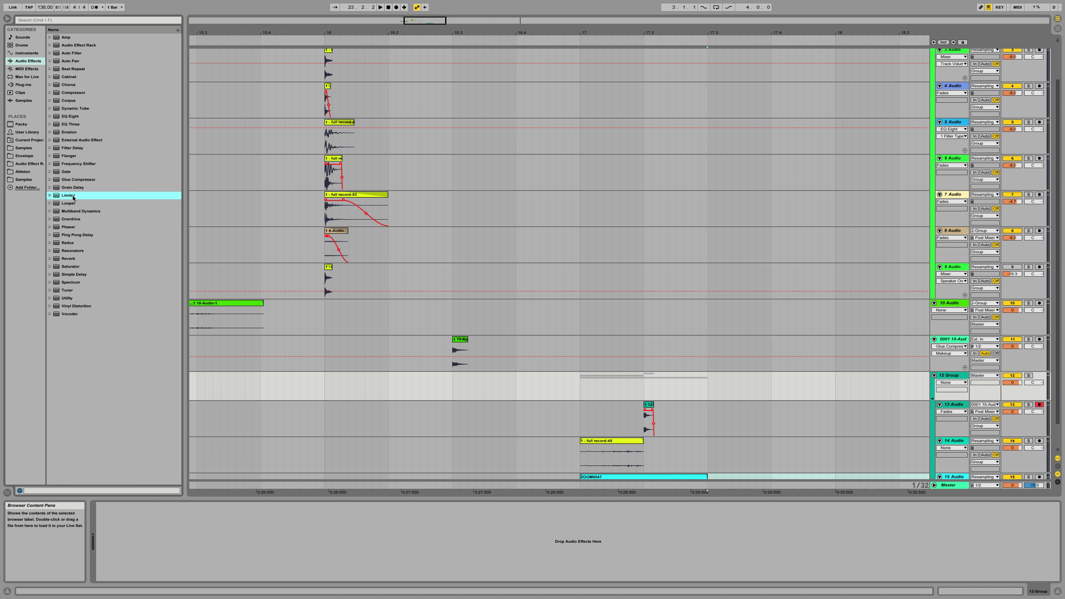
pyautogui.click(127, 520)
pyautogui.write('-8')
pyautogui.press('Return')
pyautogui.press('space')
pyautogui.click(579, 375)
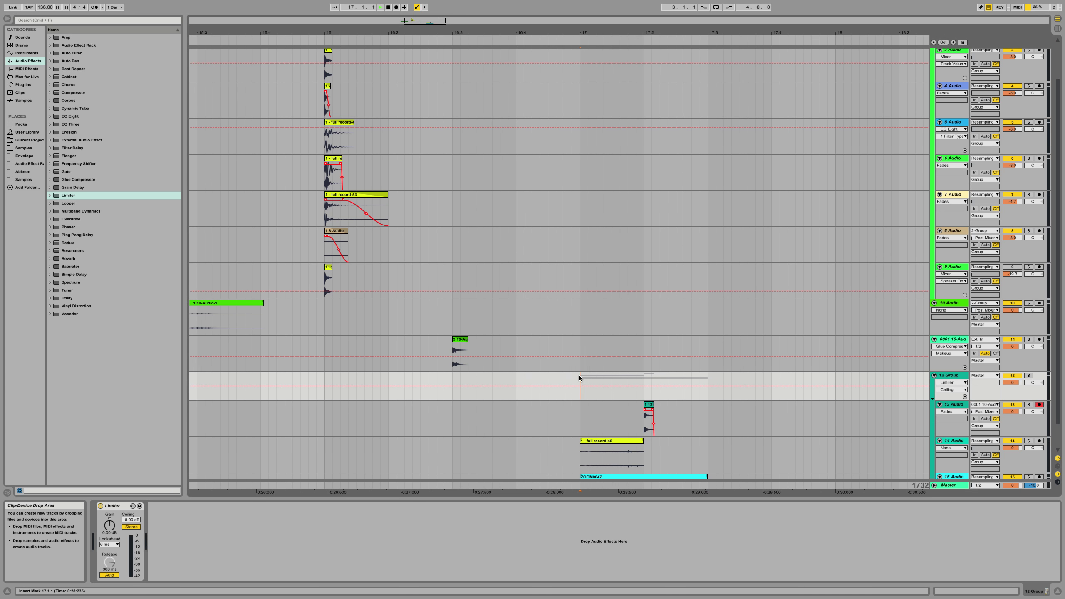
pyautogui.scroll(-2, 580, 375)
pyautogui.press('space')
# Add a Saturator before the group's Limiter and audition the layers from bar 17.
pyautogui.moveTo(124, 266); pyautogui.dragTo(99, 520)
pyautogui.press('space')
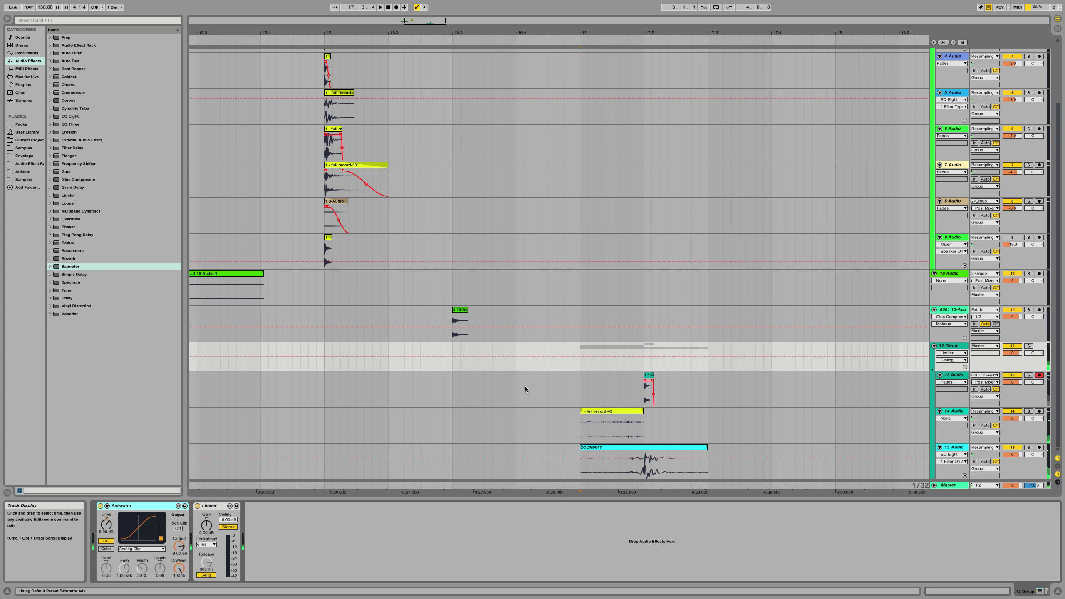
pyautogui.click(580, 348)
pyautogui.press('space')
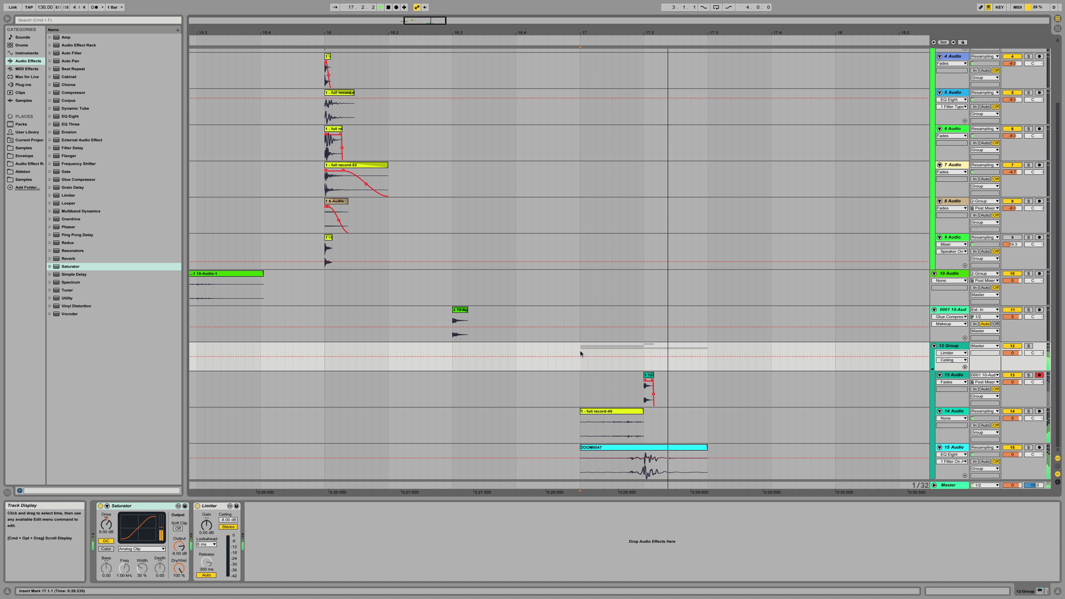
pyautogui.press('space')
pyautogui.press('space')
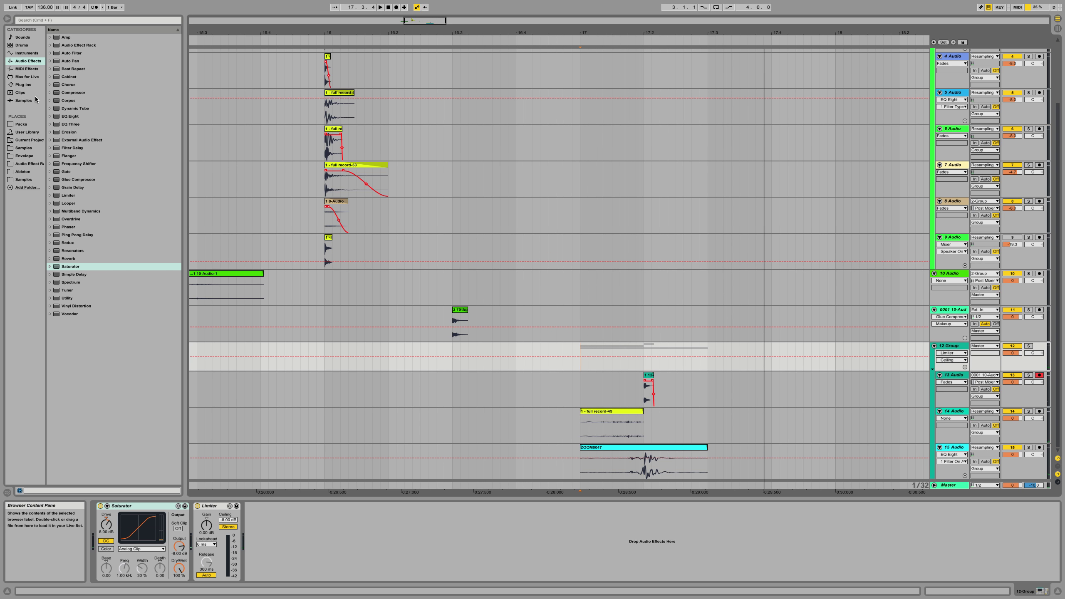
# Insert the Max for Live Convolution Reverb Pro between the Saturator and the Limiter on the group.
pyautogui.click(23, 84)
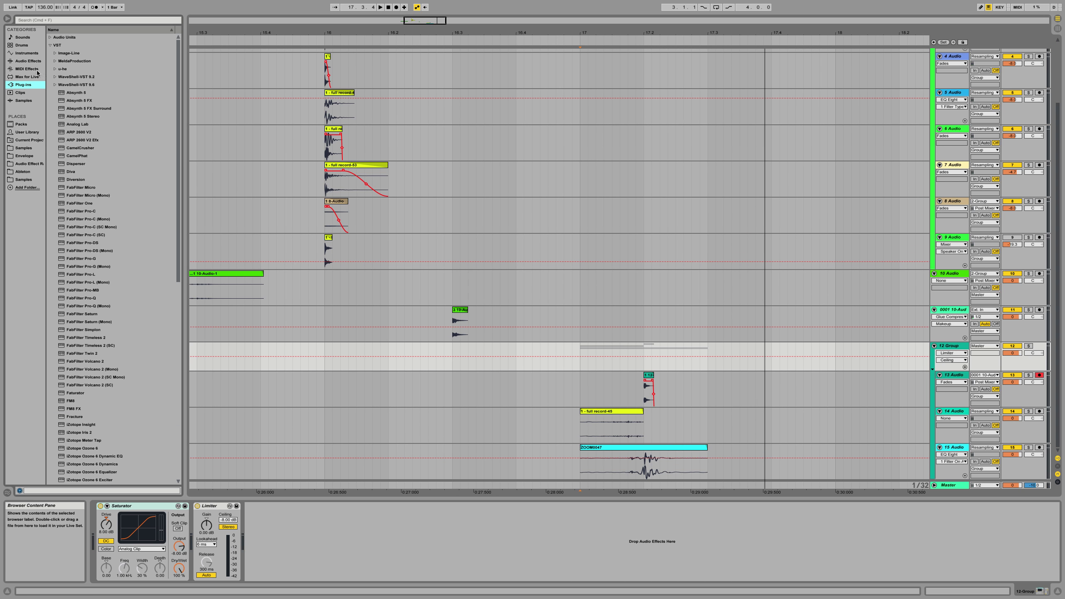
pyautogui.click(28, 77)
pyautogui.click(51, 39)
pyautogui.moveTo(95, 61); pyautogui.dragTo(194, 547)
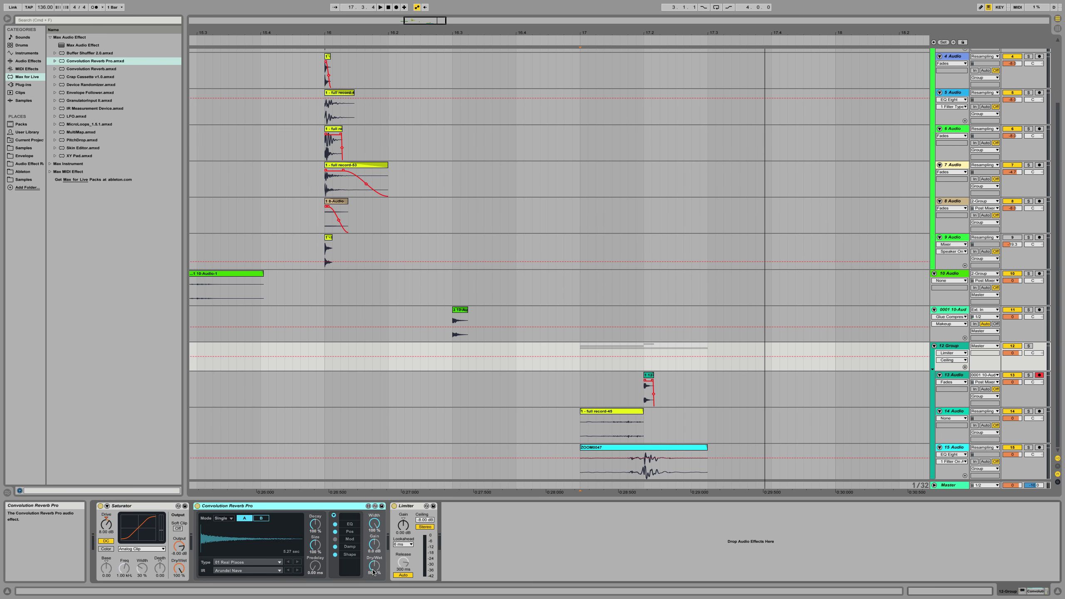
# Shorten the reverb's Decay, set its Size to 200 % and Dry/Wet to 20 %, auditioning the group.
pyautogui.moveTo(373, 566); pyautogui.dragTo(373, 564)
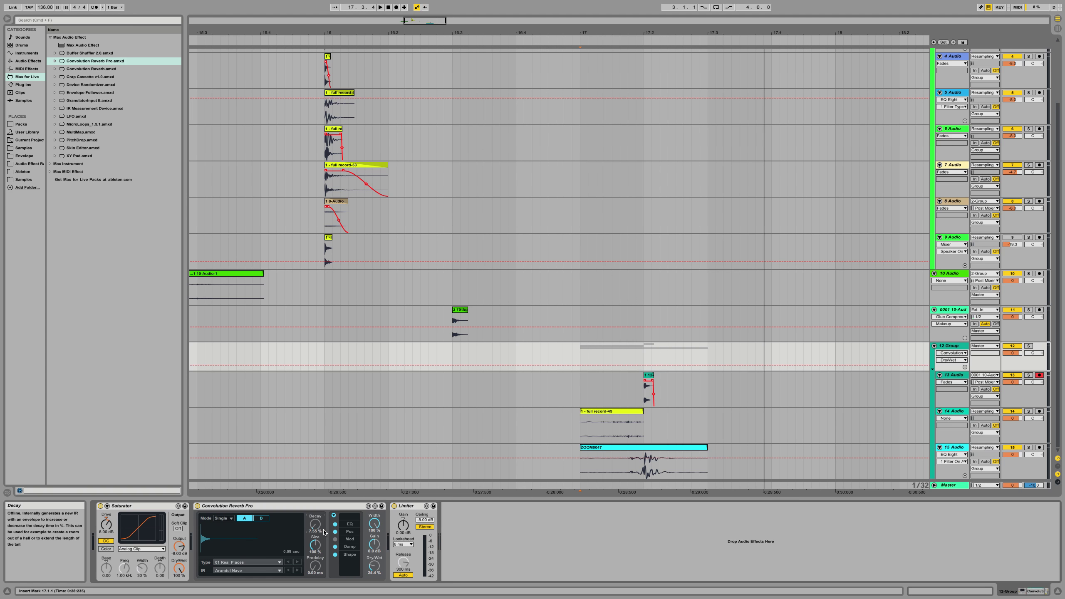
pyautogui.moveTo(316, 529); pyautogui.dragTo(315, 534)
pyautogui.press('space')
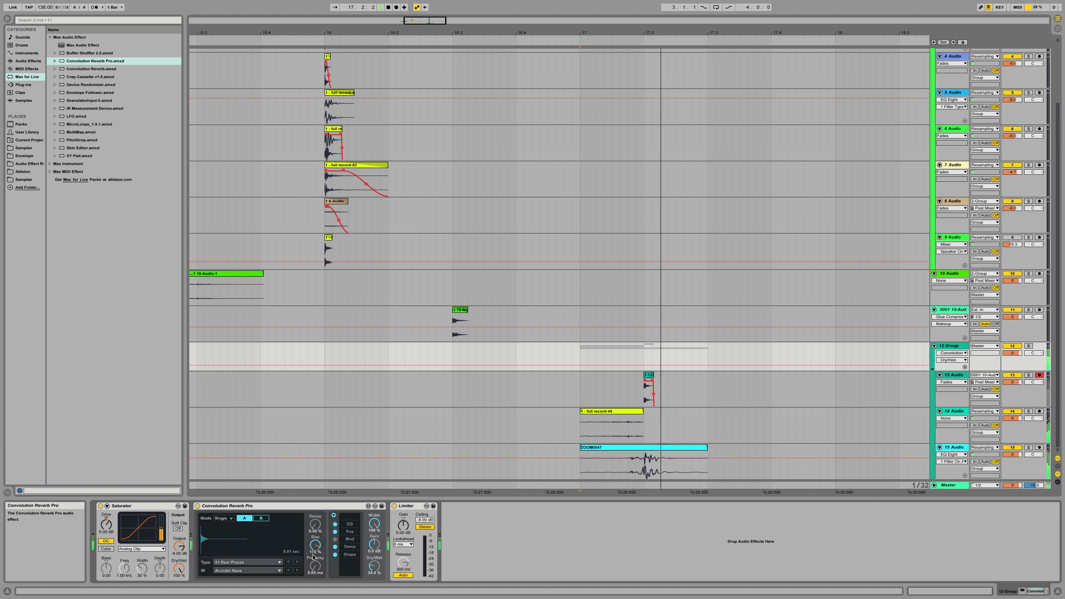
pyautogui.press('space')
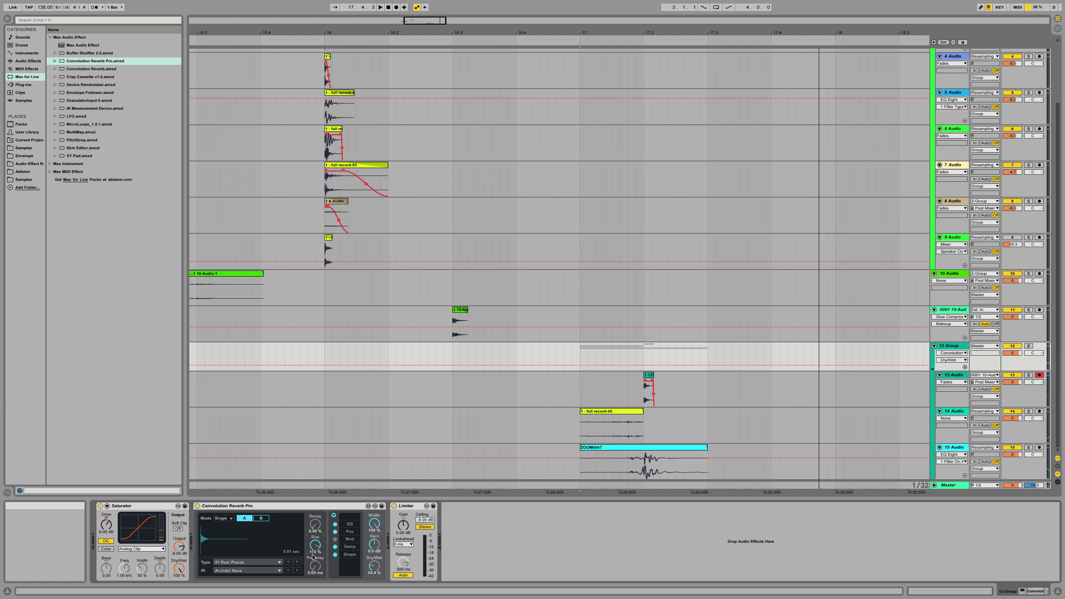
pyautogui.press('space')
pyautogui.moveTo(314, 553); pyautogui.dragTo(311, 552)
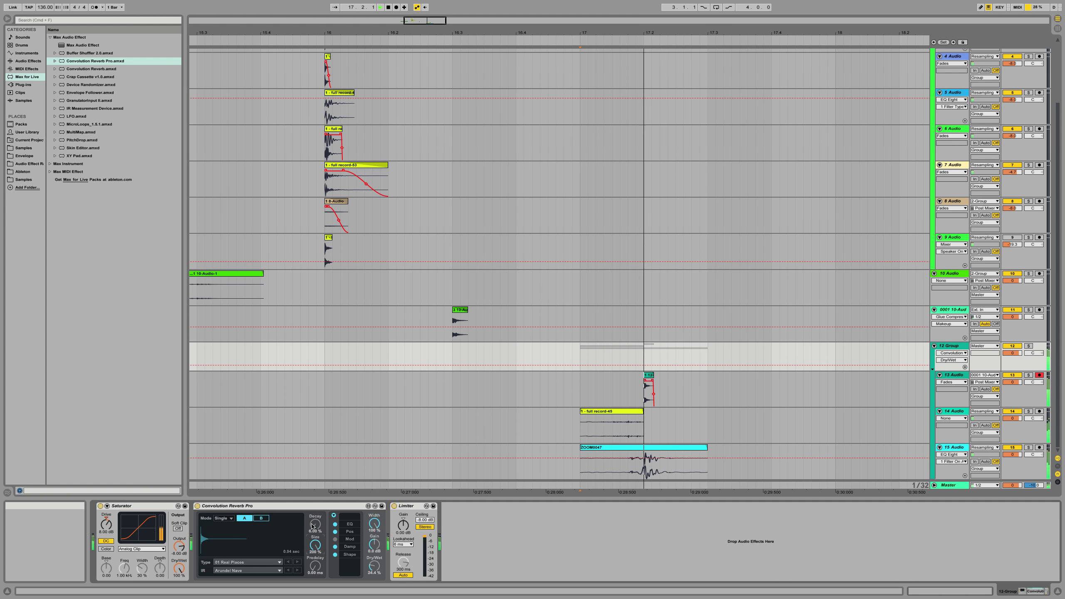
pyautogui.click(374, 567)
# Try the Hamilton Mausoleum and Giant Basilica impulse responses in the convolution reverb and audition the group.
pyautogui.click(279, 571)
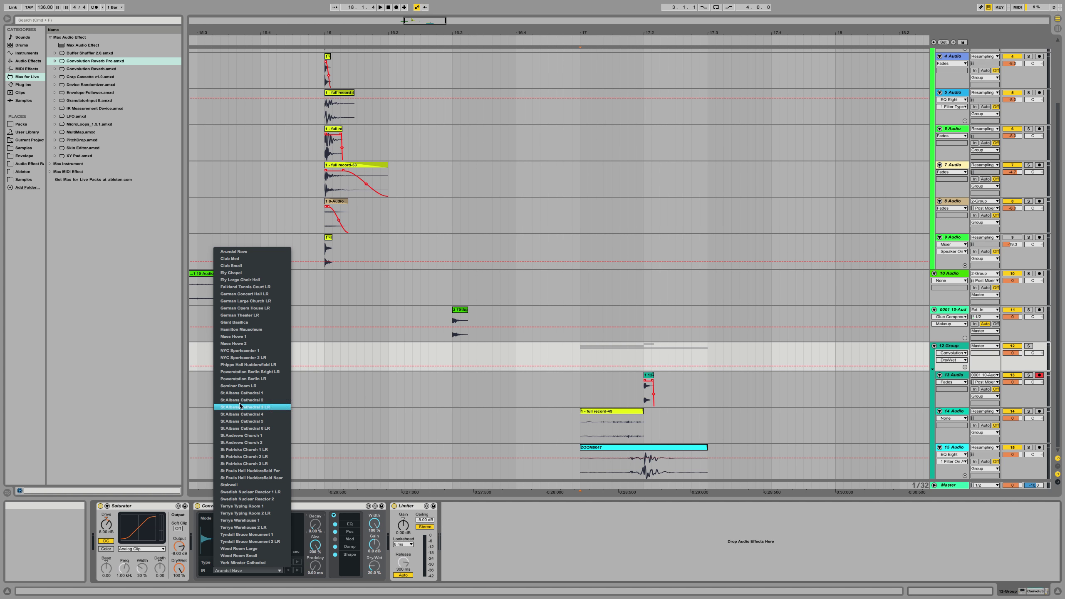
pyautogui.click(256, 330)
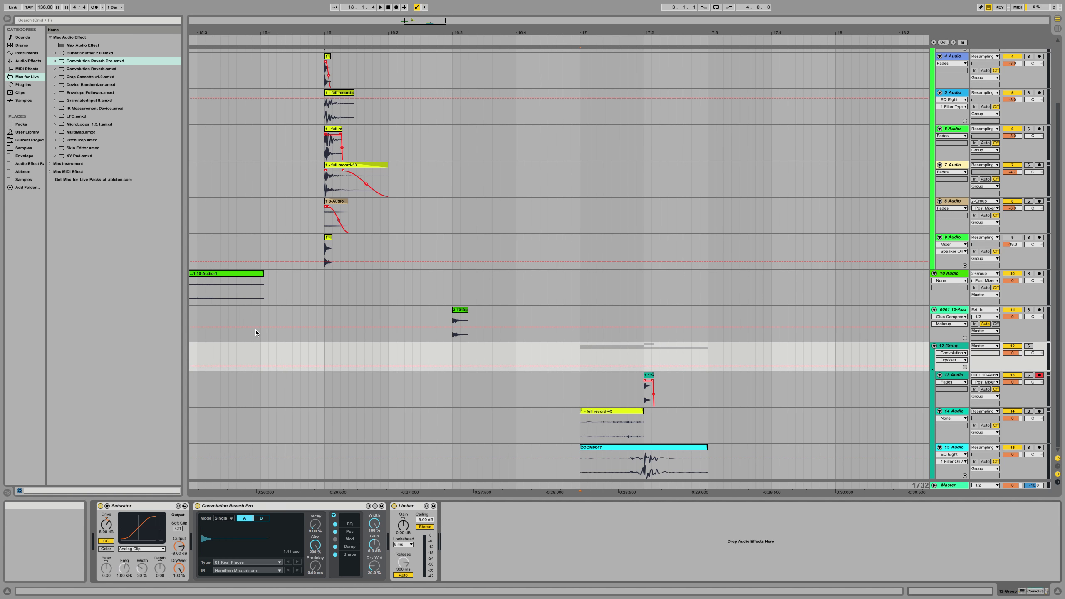
pyautogui.press('space')
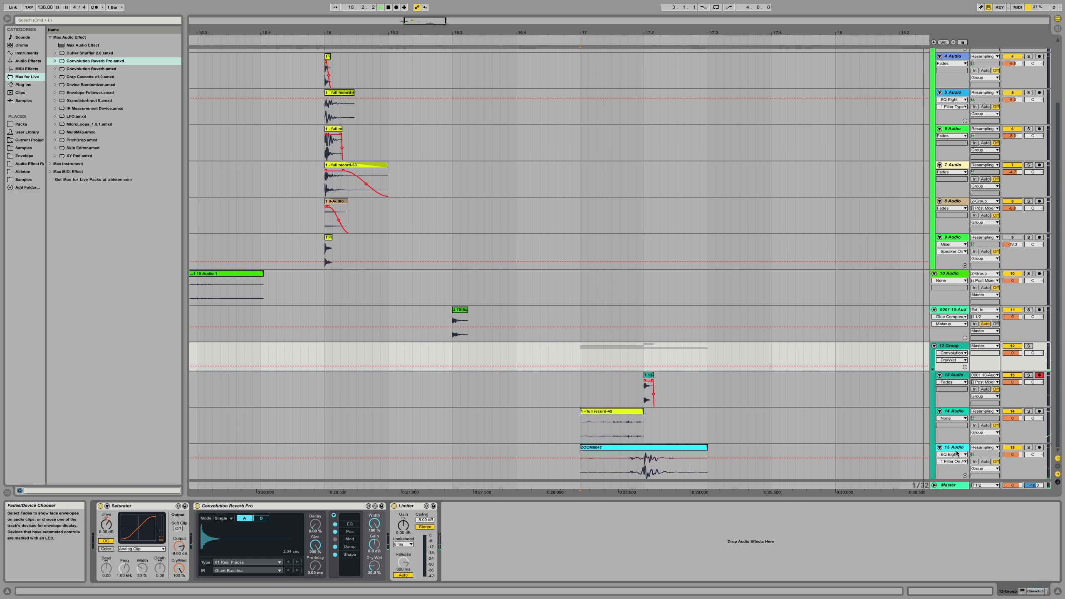
pyautogui.click(672, 365)
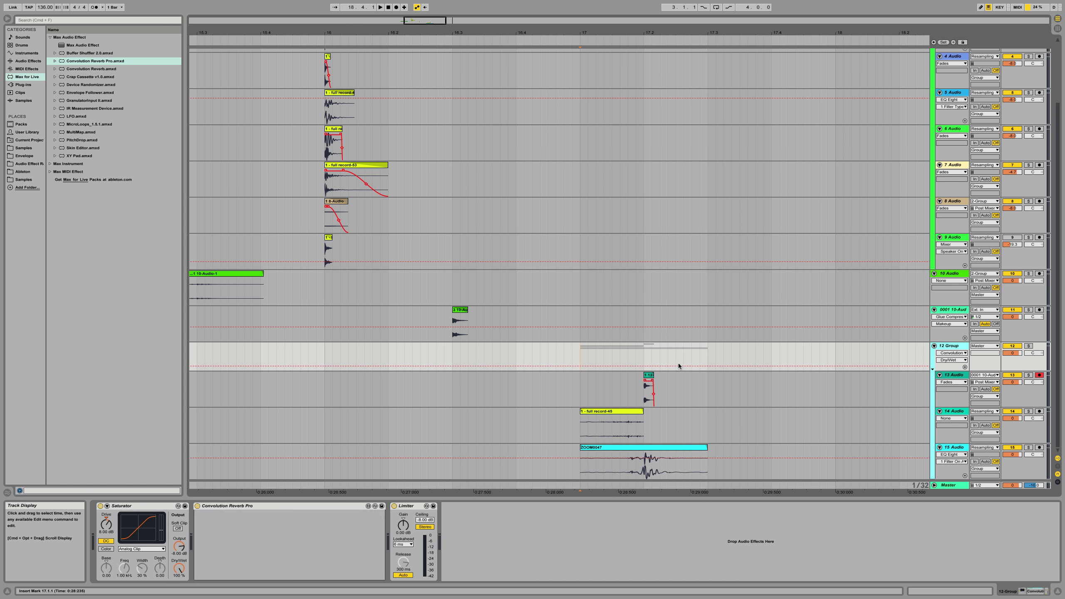
# Add a new audio track, set its input to 12-Group, and arm it for recording.
pyautogui.press('super+t')
pyautogui.click(987, 448)
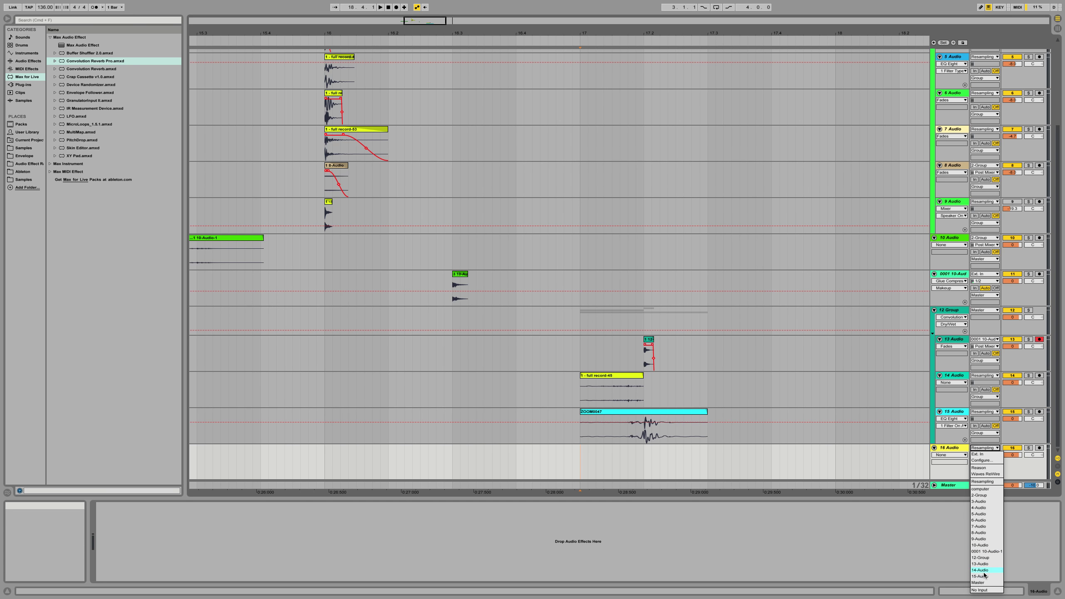
pyautogui.click(987, 558)
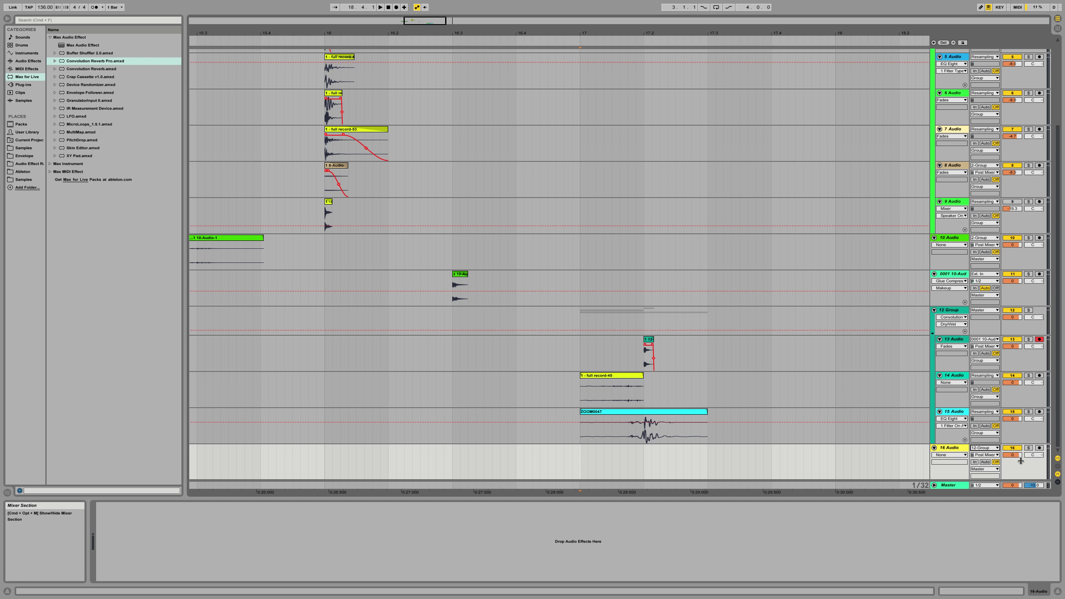
pyautogui.click(1039, 448)
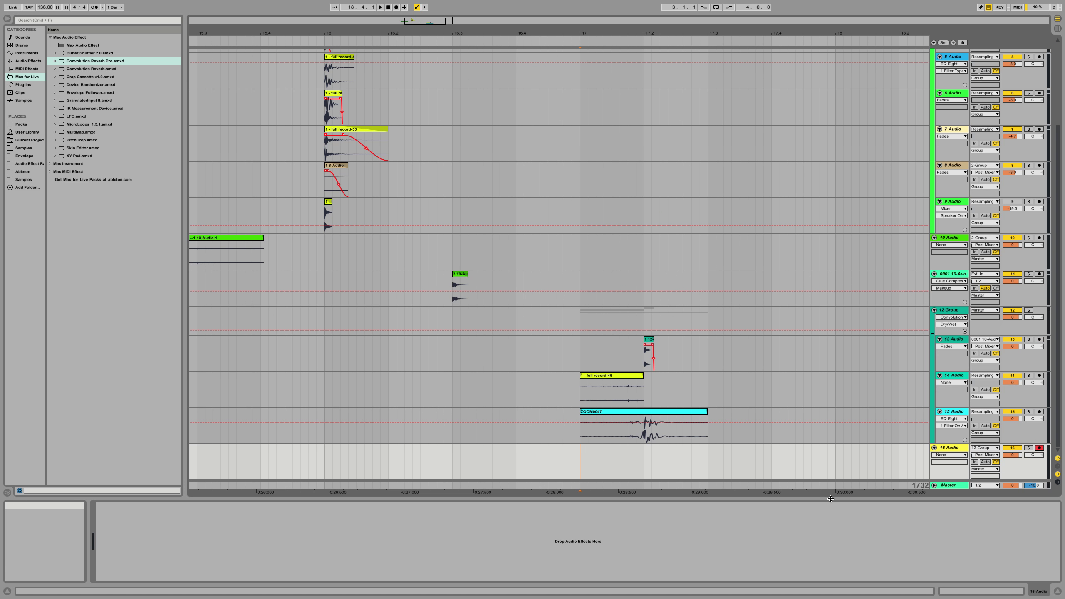
# Record the group's output with reverb from bar 17 and move the recorded clip to start at 17.4.1.
pyautogui.click(396, 8)
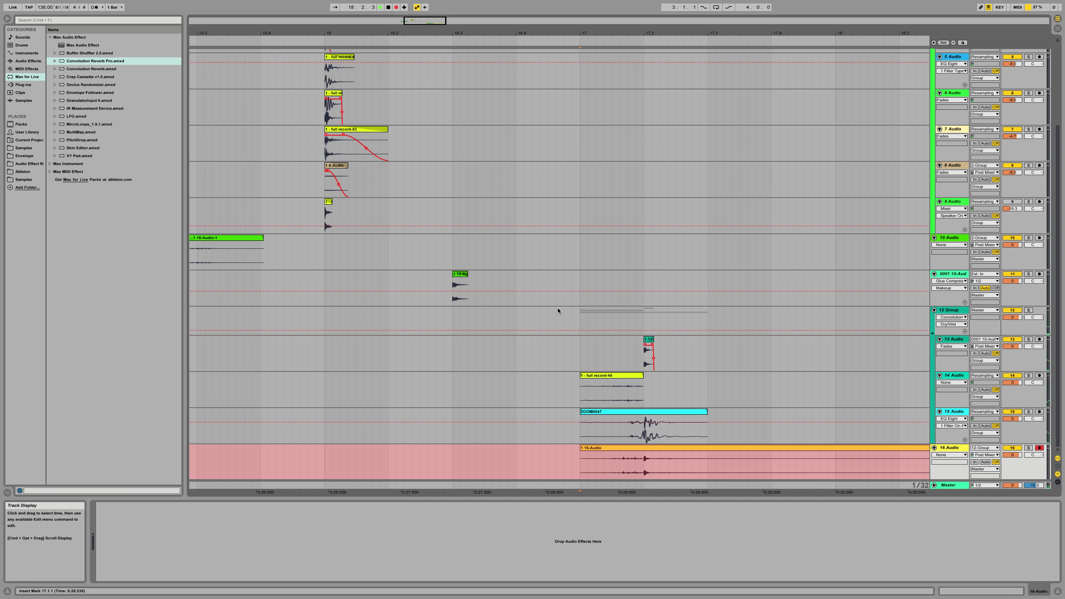
pyautogui.press('F9')
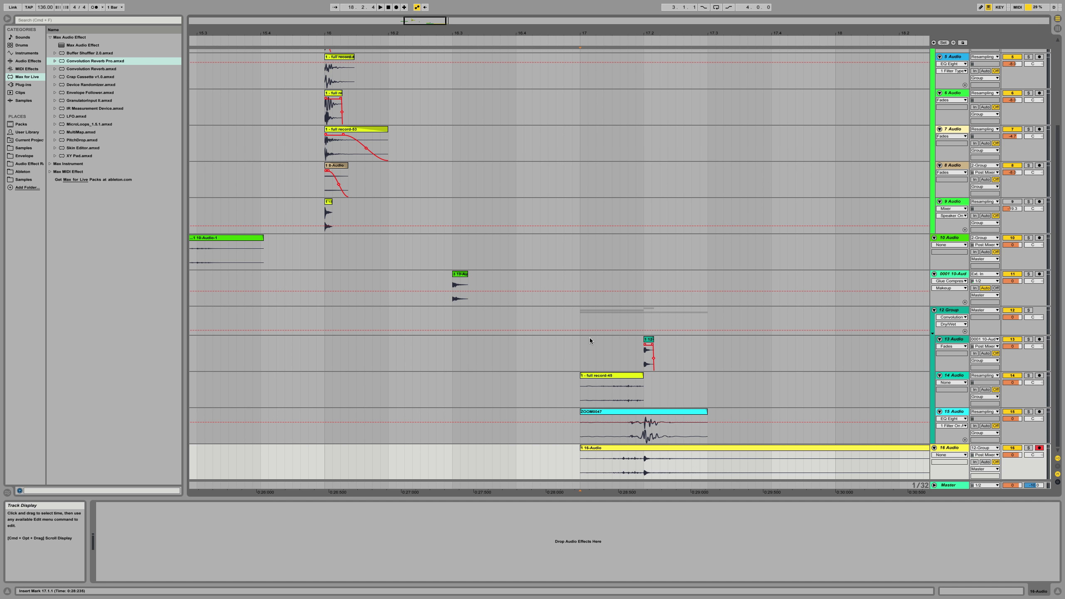
pyautogui.hscroll(6, 525, 390)
pyautogui.moveTo(381, 449); pyautogui.dragTo(574, 461)
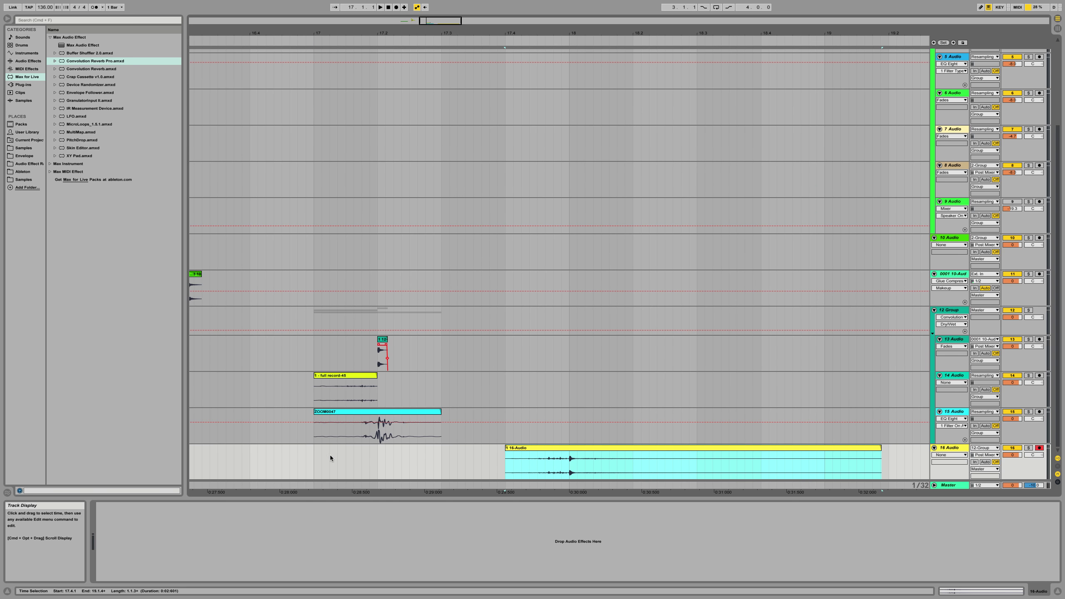
# Bypass the Convolution Reverb Pro on the group and audition the dry layers from bar 17.
pyautogui.click(376, 313)
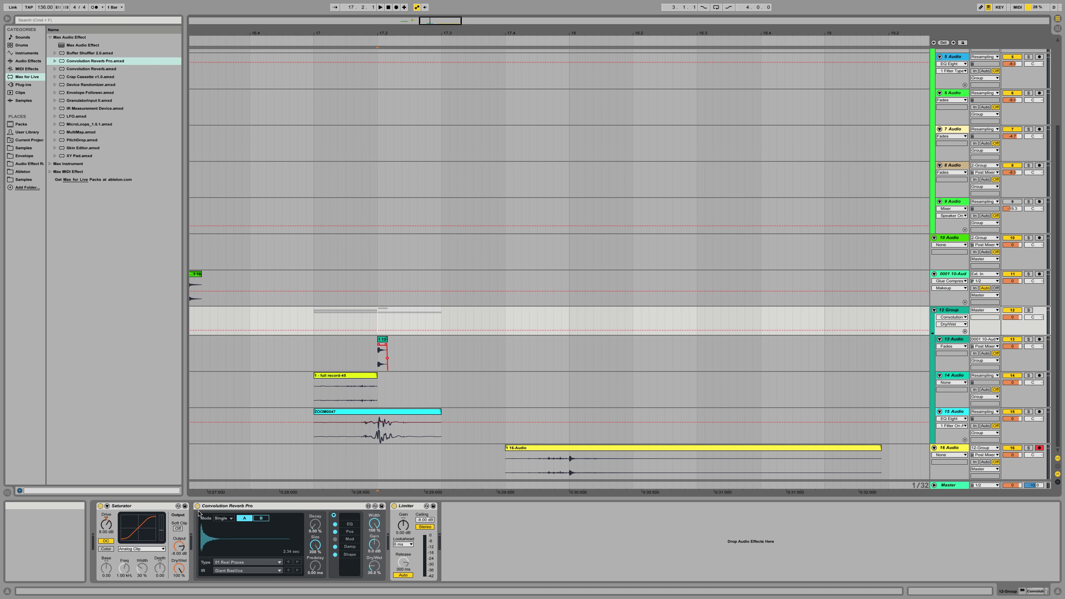
pyautogui.click(313, 451)
pyautogui.press('space')
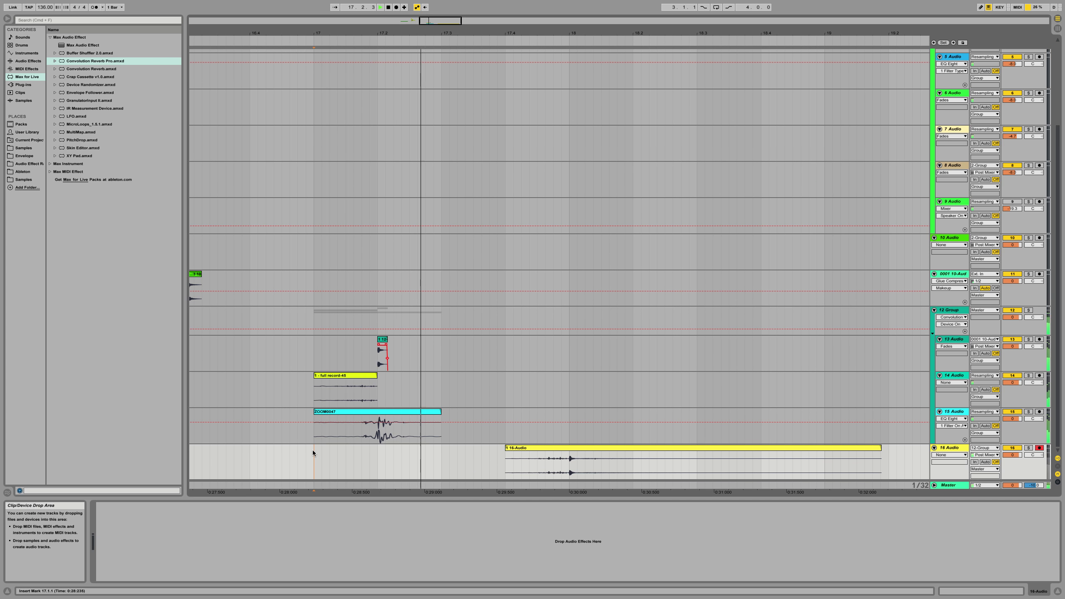
pyautogui.press('space')
pyautogui.press('space')
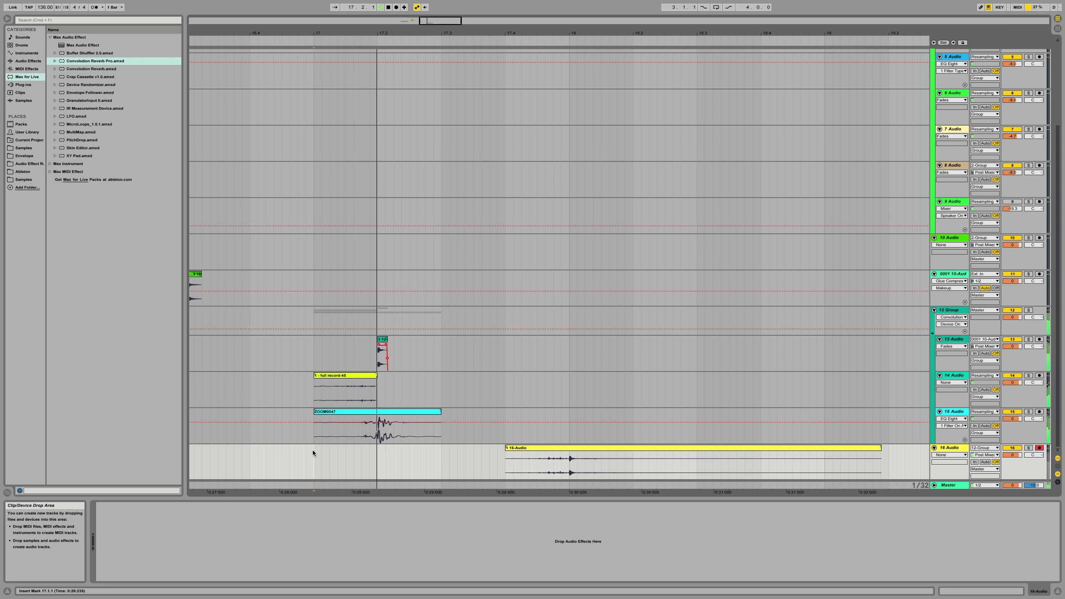
pyautogui.press('space')
# Record the dry group output from bar 17 onto the same track, ending the clip at 17.3.1.
pyautogui.click(396, 7)
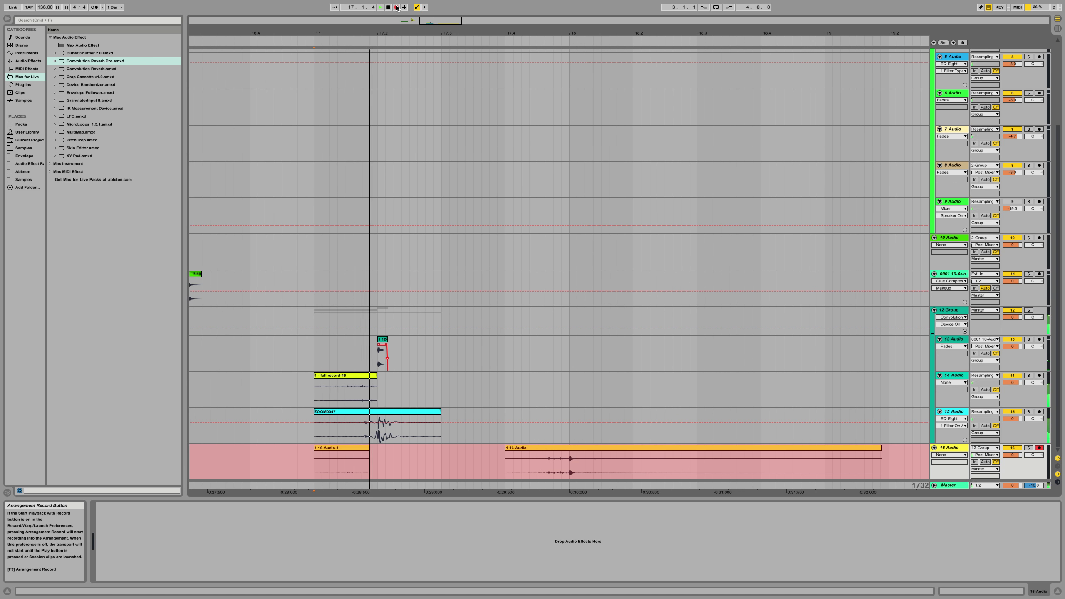
pyautogui.press('space')
pyautogui.click(441, 448)
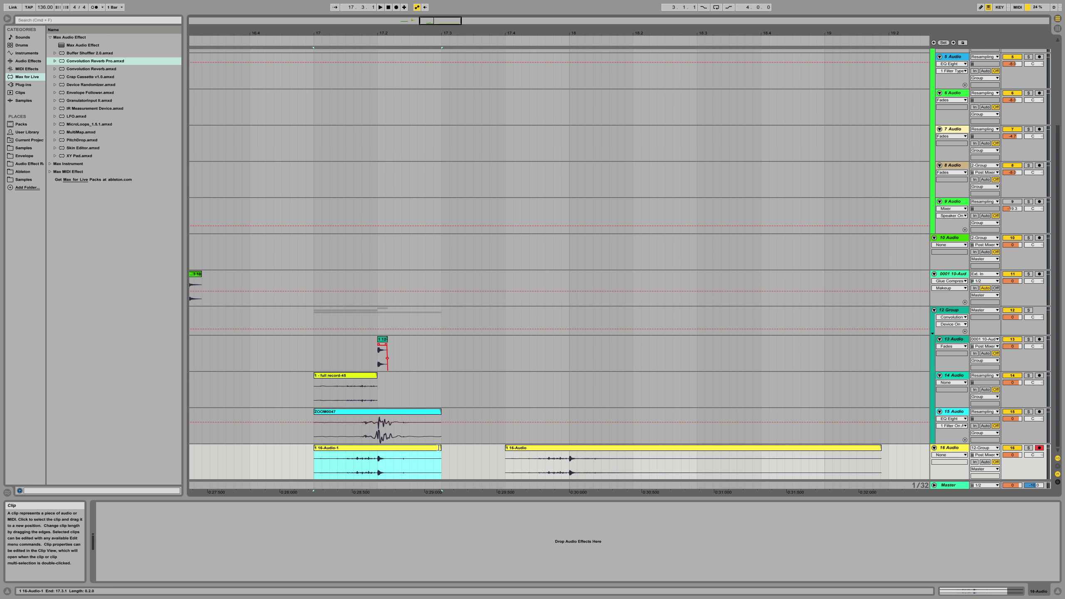
# Add a fade-out from bar 19 to the end of the reverb recording and consolidate the clip.
pyautogui.click(712, 448)
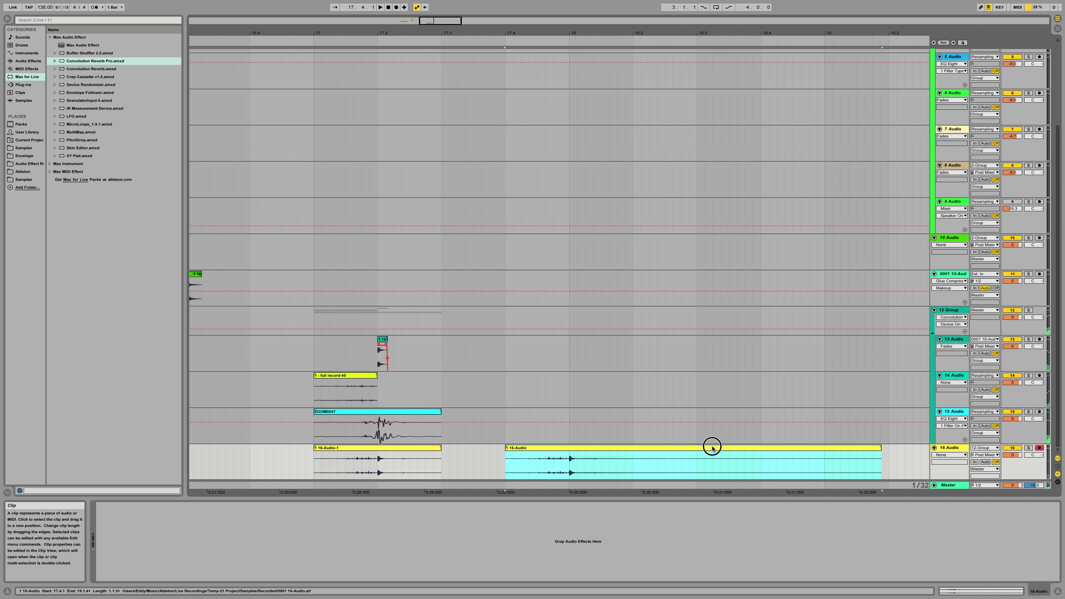
pyautogui.moveTo(878, 447); pyautogui.dragTo(826, 450)
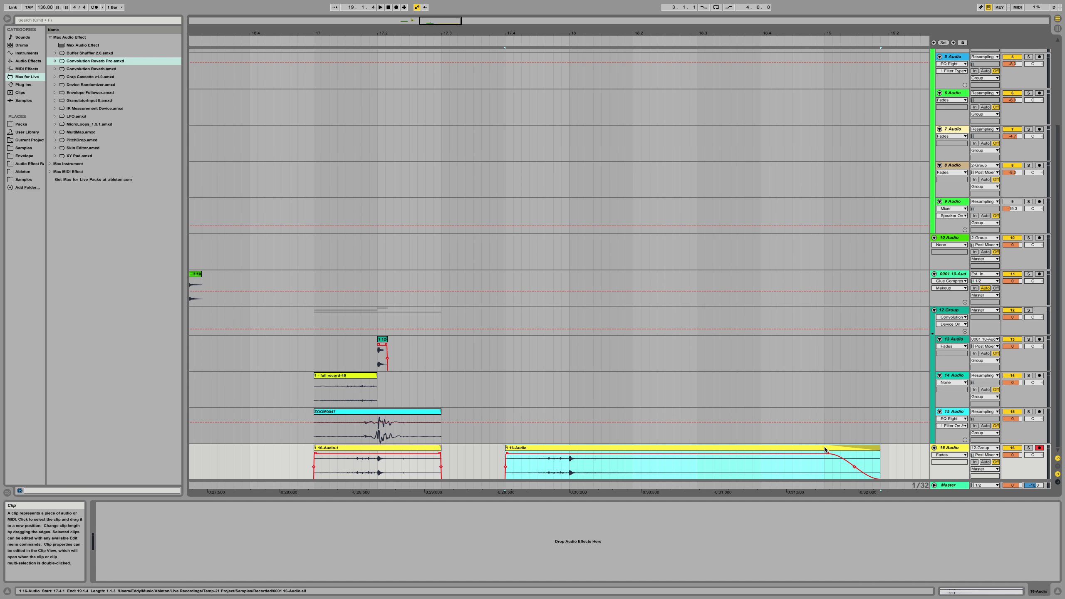
pyautogui.press('super+j')
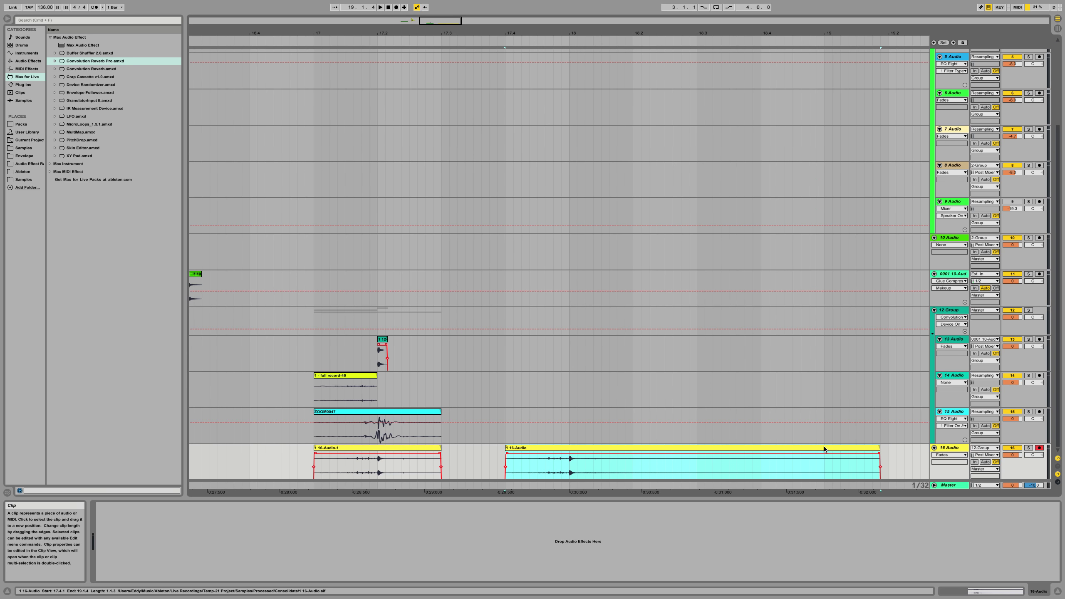
# Show the dry clip's file 1 16-Audio-1.aif in Finder and copy it into Samples > 4 drums > Oneshots > 3 hard snares.
pyautogui.rightClick(415, 451)
pyautogui.click(445, 348)
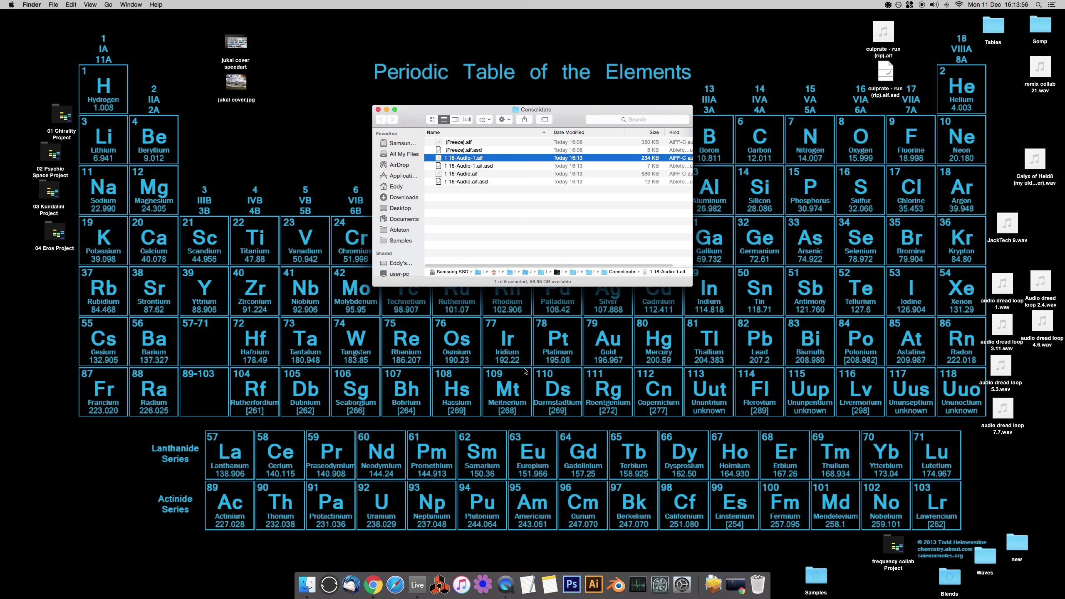
pyautogui.click(415, 241)
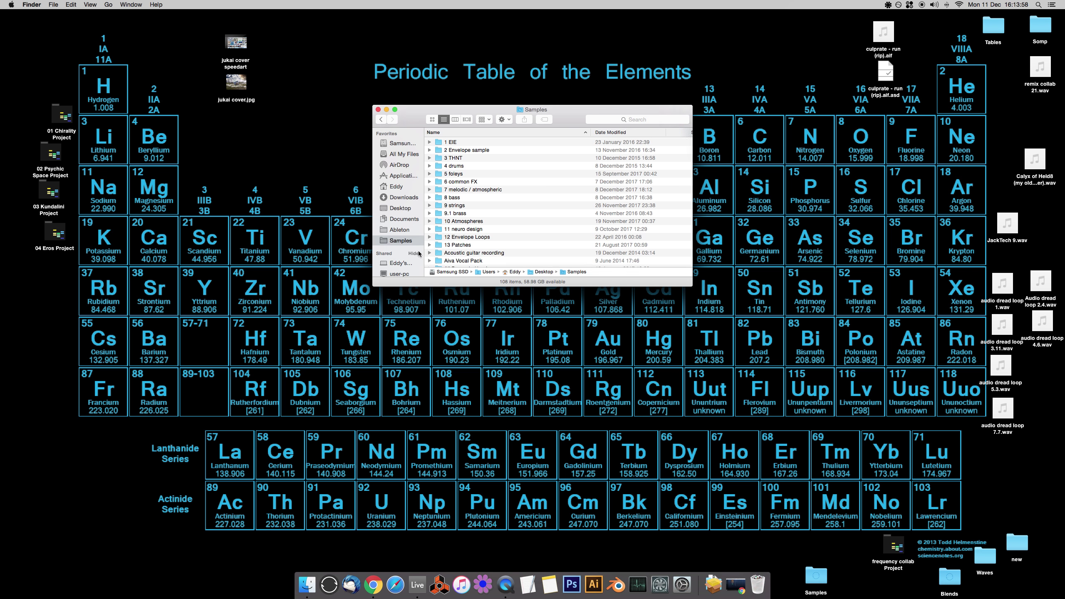
pyautogui.doubleClick(455, 166)
pyautogui.doubleClick(457, 167)
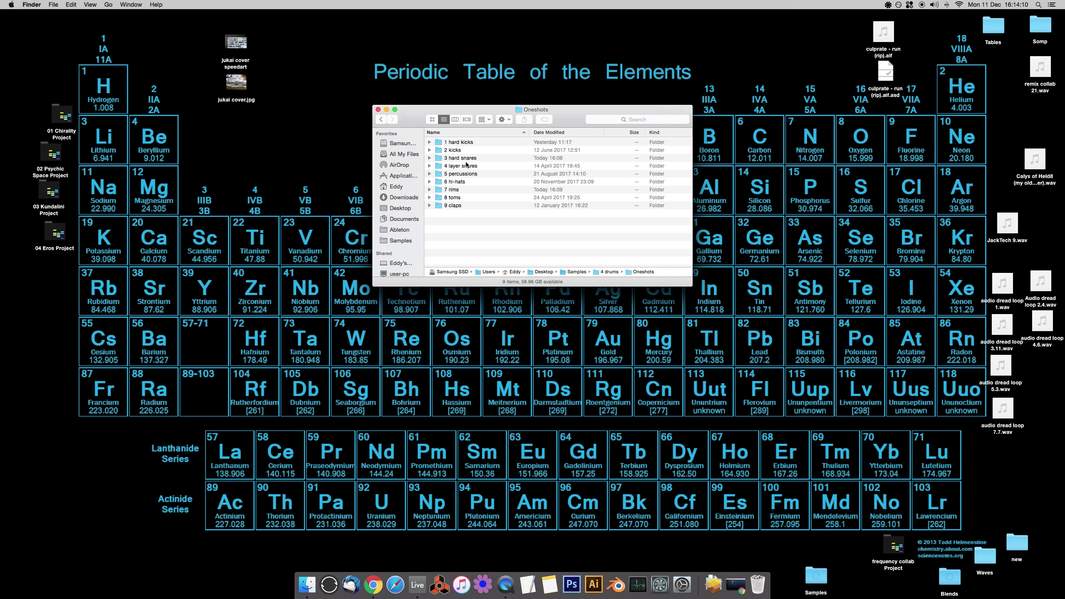
pyautogui.doubleClick(465, 159)
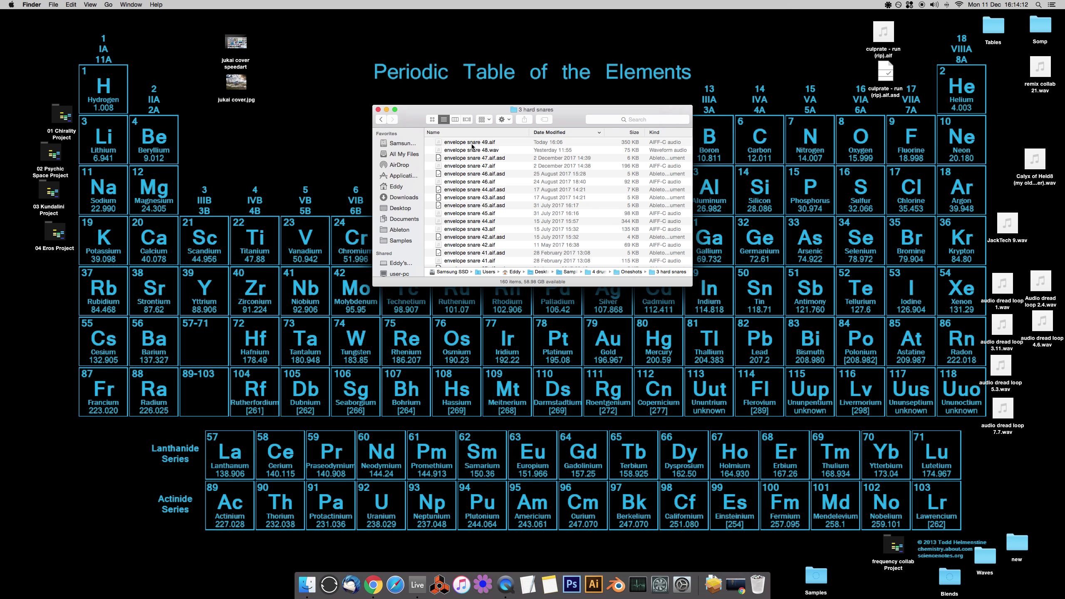
pyautogui.click(473, 144)
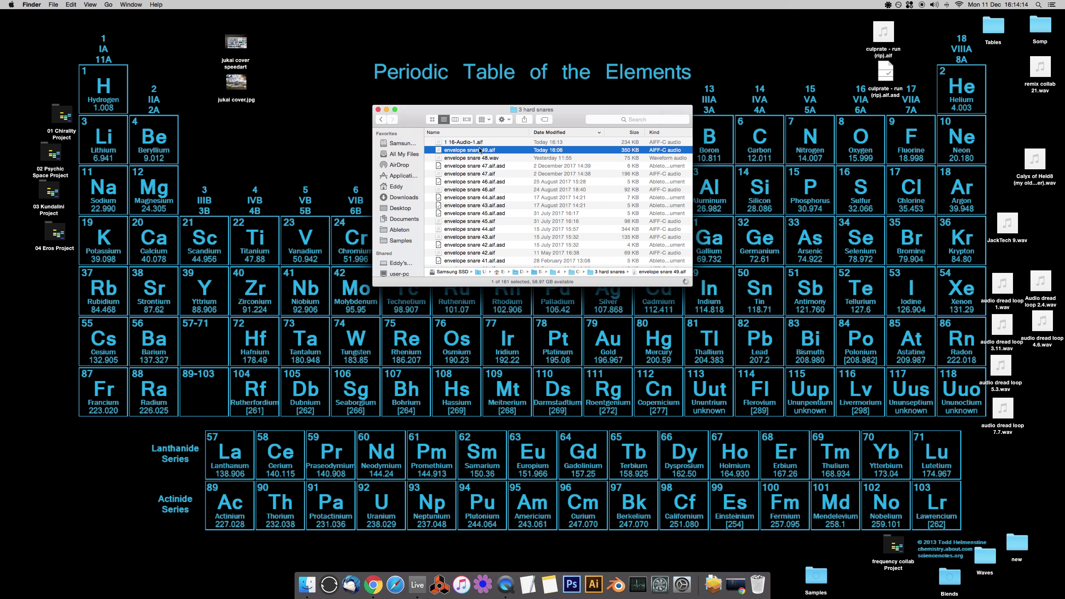
# Rename the copied dry sample as envelope snare 50.
pyautogui.click(465, 143)
pyautogui.click(461, 143)
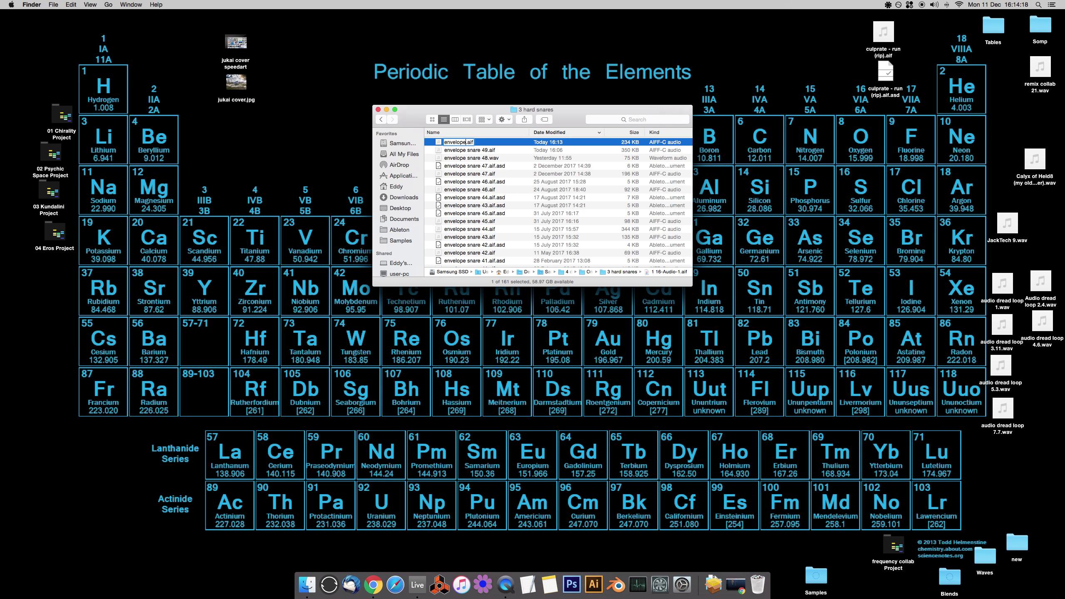
pyautogui.write('envelope snare 50')
pyautogui.press('Return')
# Switch back to Live, show the reverb clip's file 1 16-Audio.aif in Finder, and copy it into the 3 hard snares folder.
pyautogui.press('super+Tab')
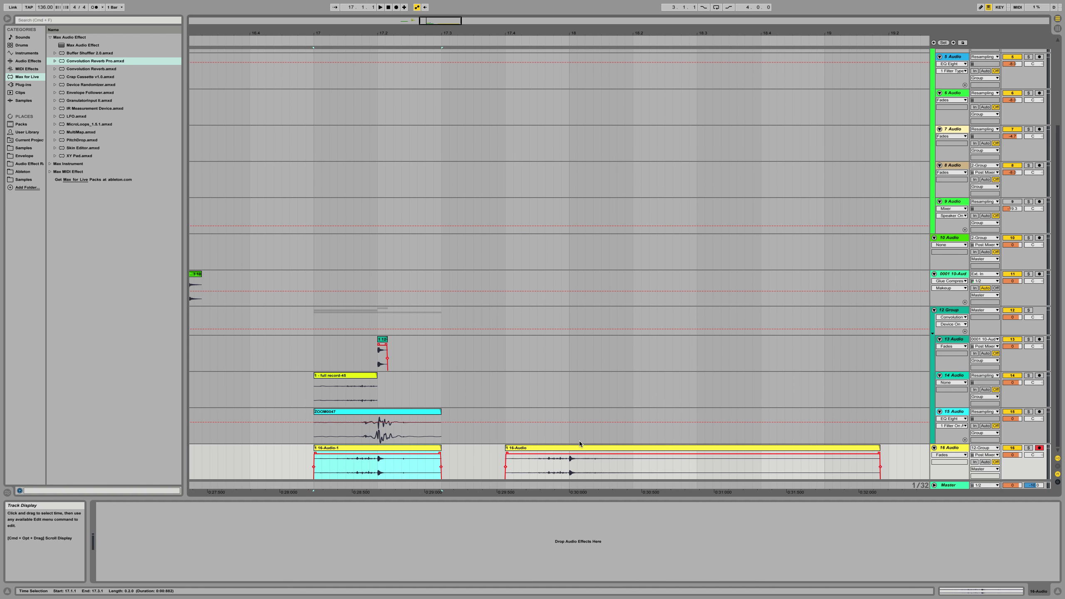
pyautogui.rightClick(580, 445)
pyautogui.click(612, 346)
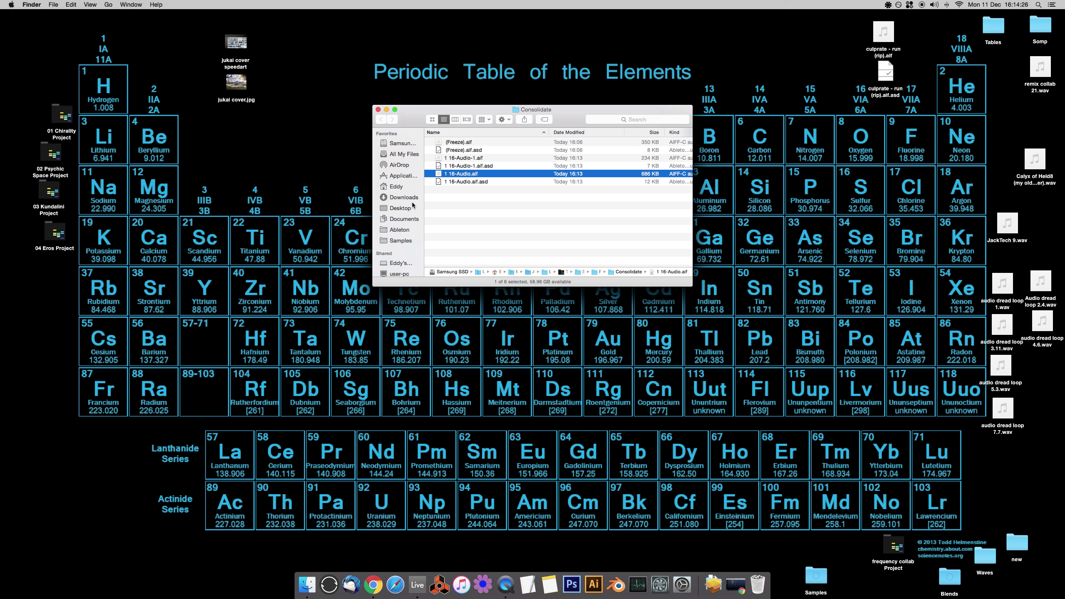
pyautogui.press('super+v')
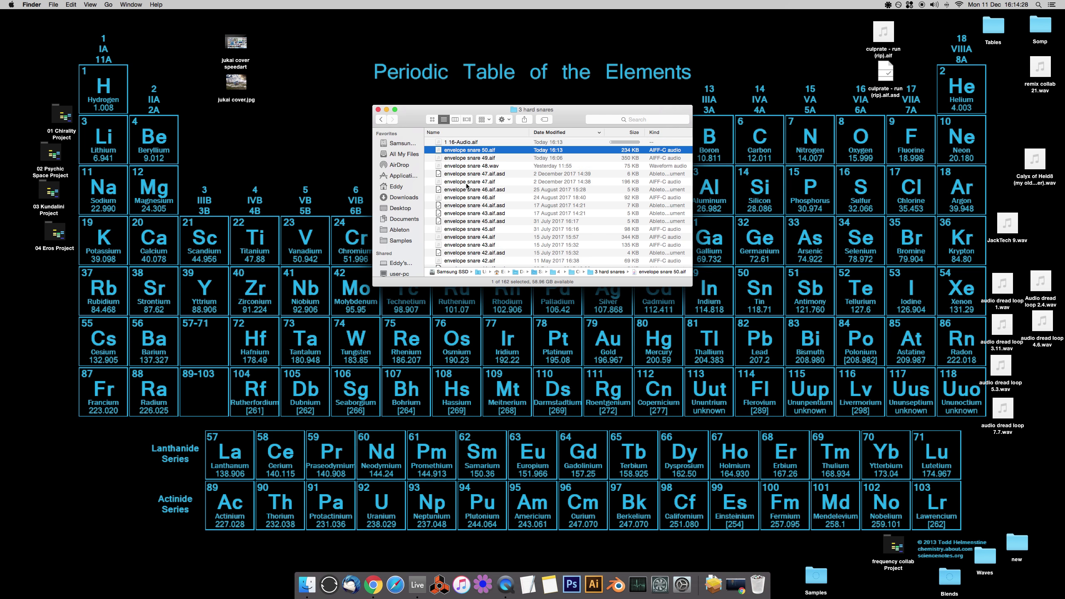
pyautogui.click(470, 143)
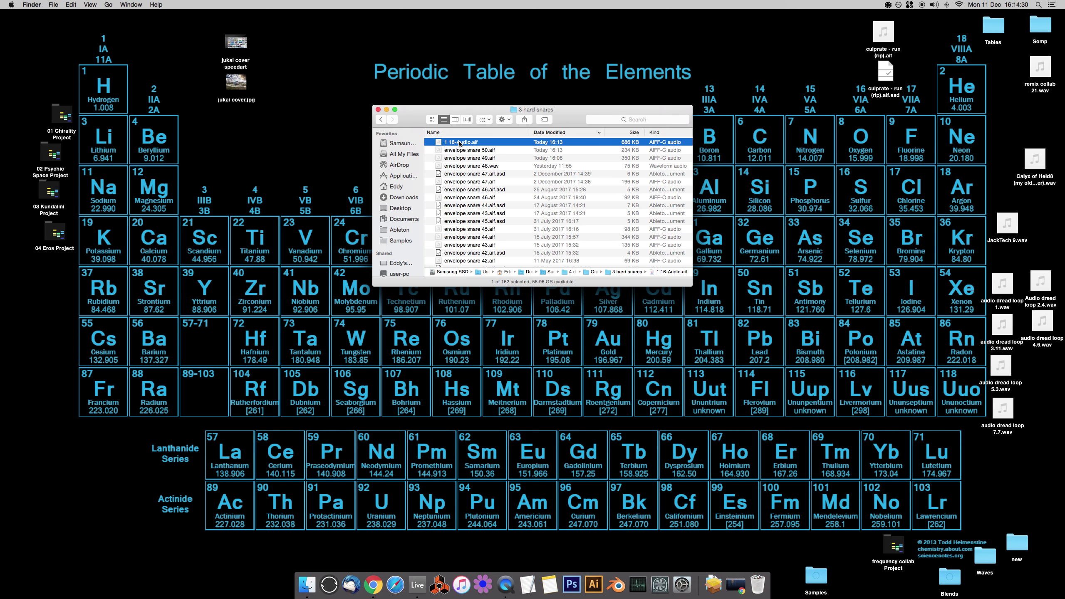
pyautogui.press('Return')
pyautogui.write('envelope snare 50.1.aif')
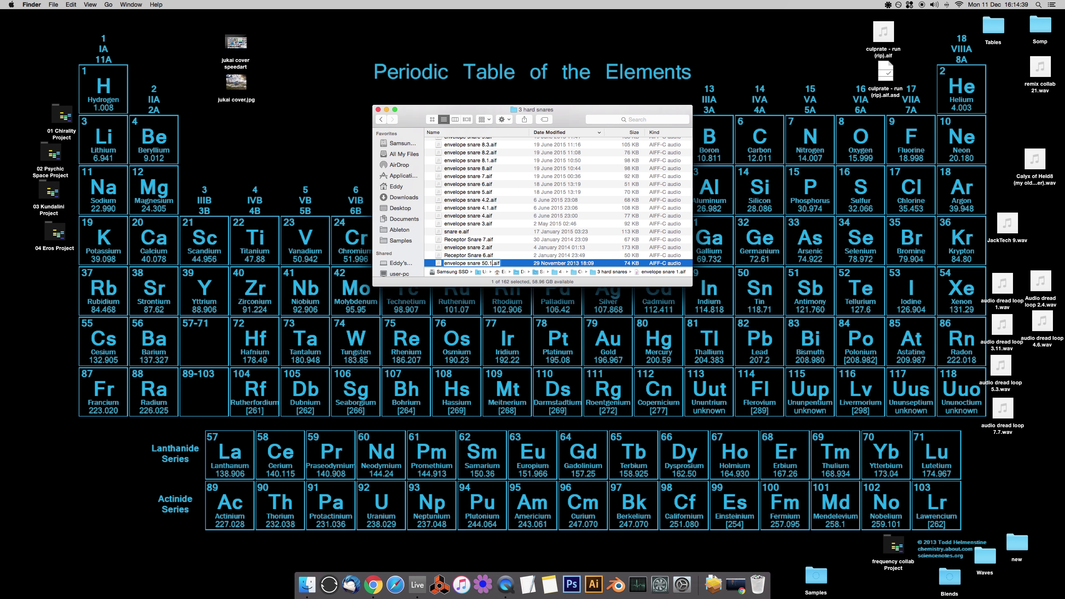
pyautogui.press('Return')
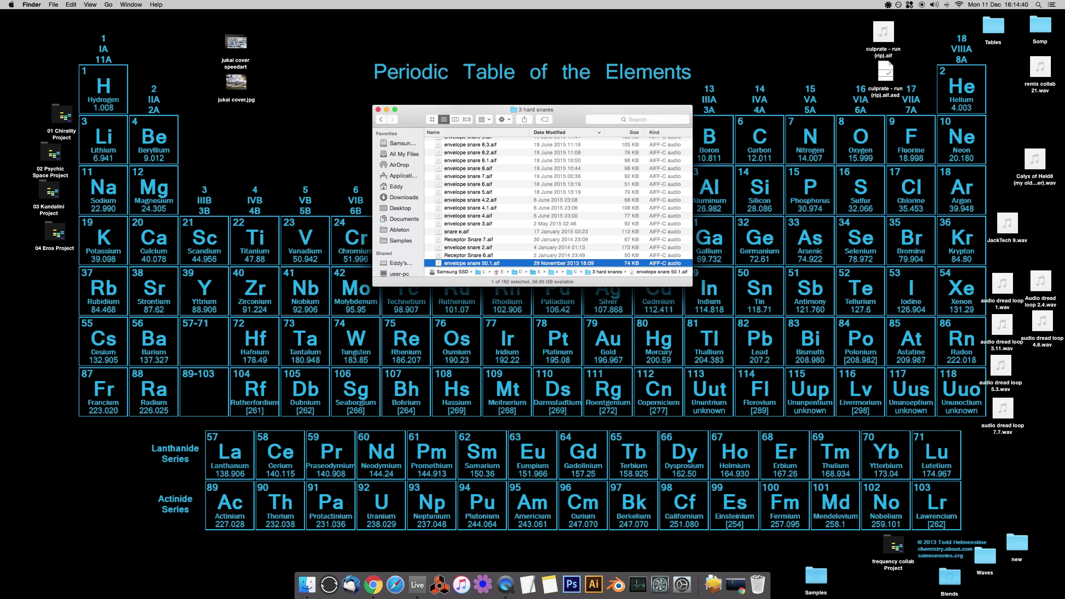
pyautogui.press('space')
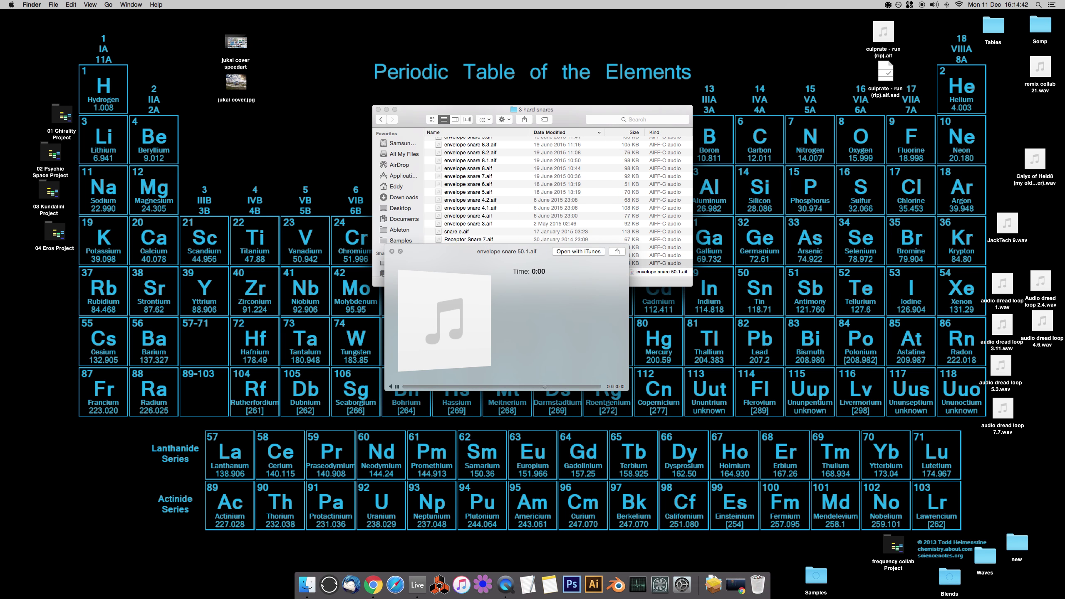
pyautogui.press('space')
pyautogui.press('super+z')
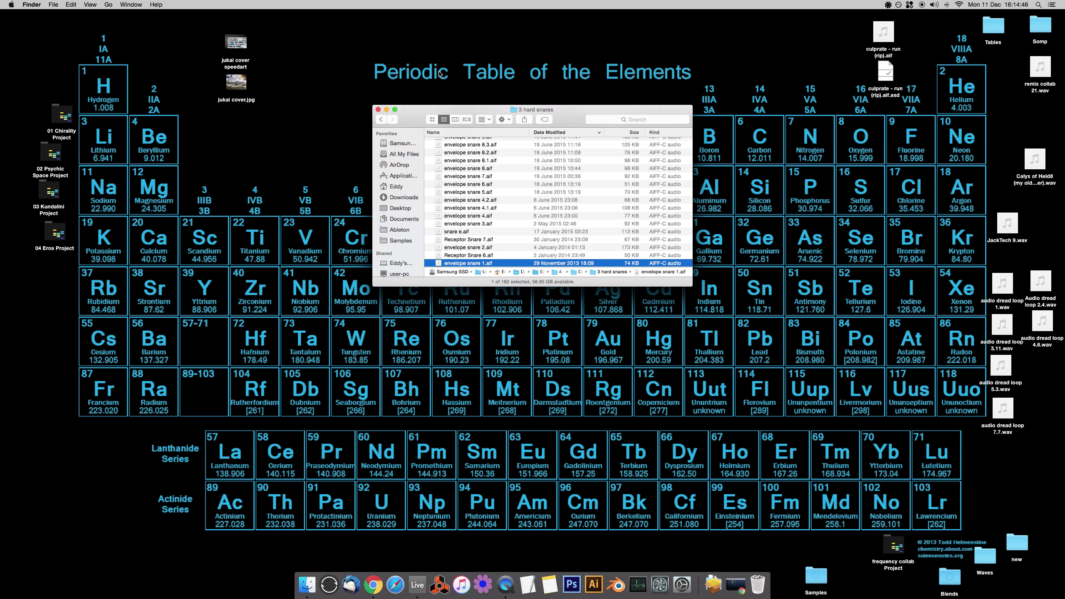
# Rename the copied file 1 16-Audio.aif as envelope snare 50.1.
pyautogui.press('Home')
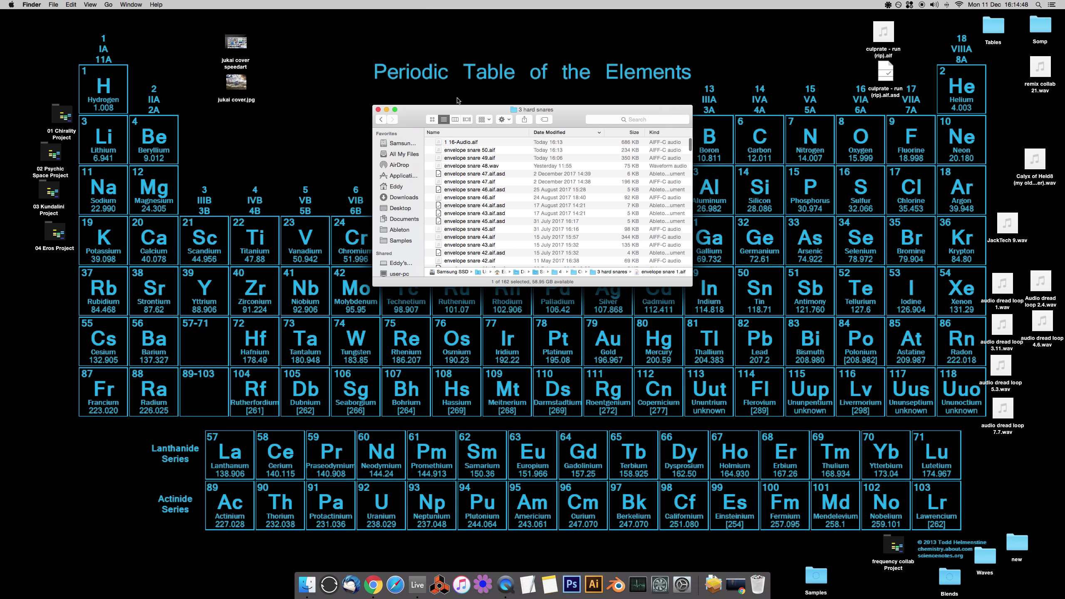
pyautogui.click(453, 142)
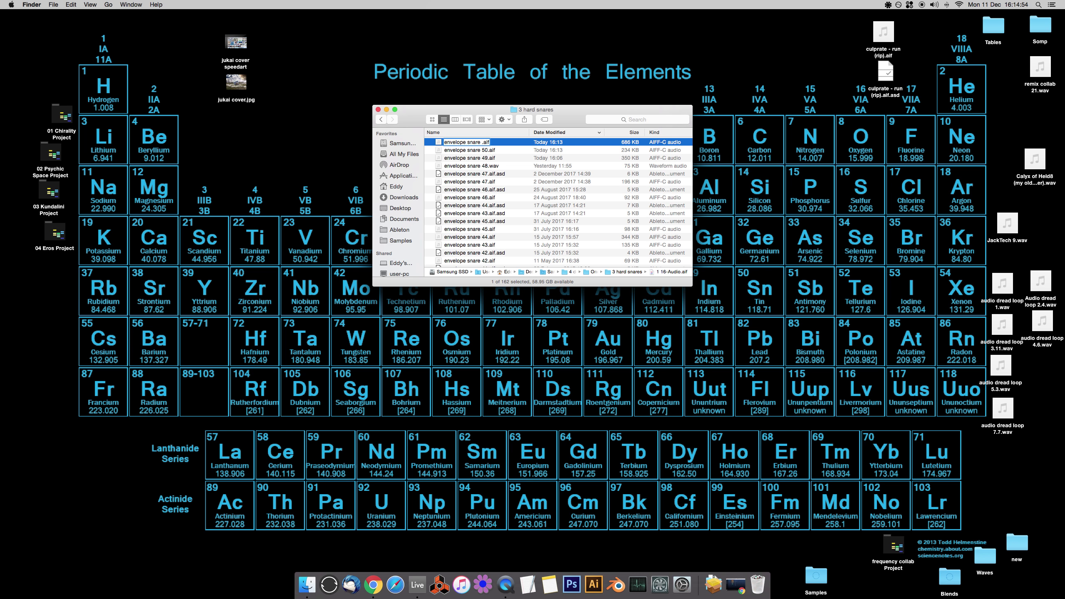
pyautogui.press('Return')
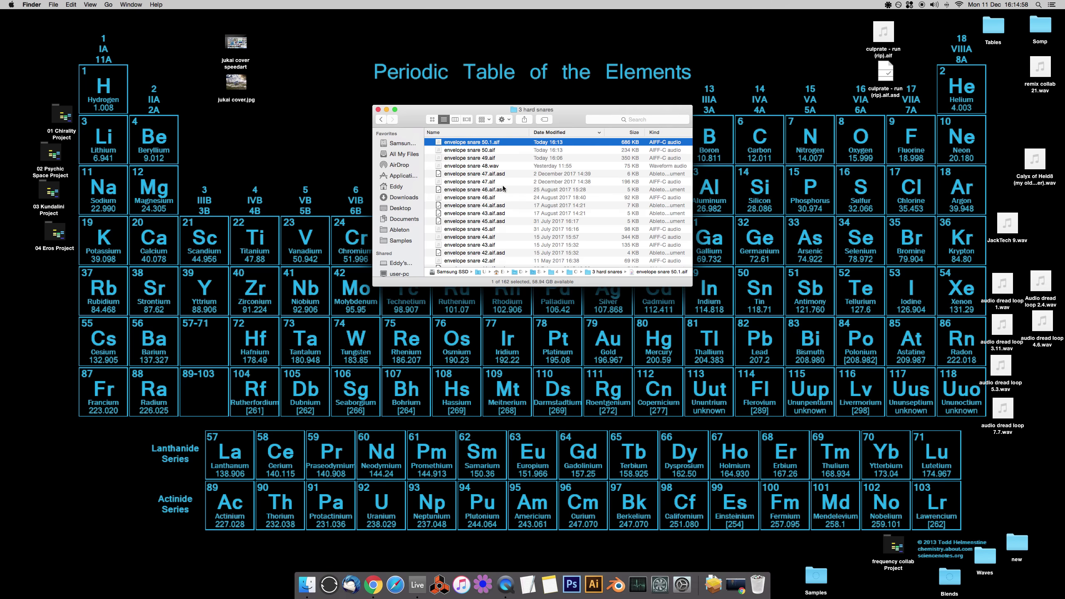
# Switch back to Live and browse Samples > 4 drums > Oneshots > 3 hard snares down to the envelope snare 50 files.
pyautogui.press('super+Tab')
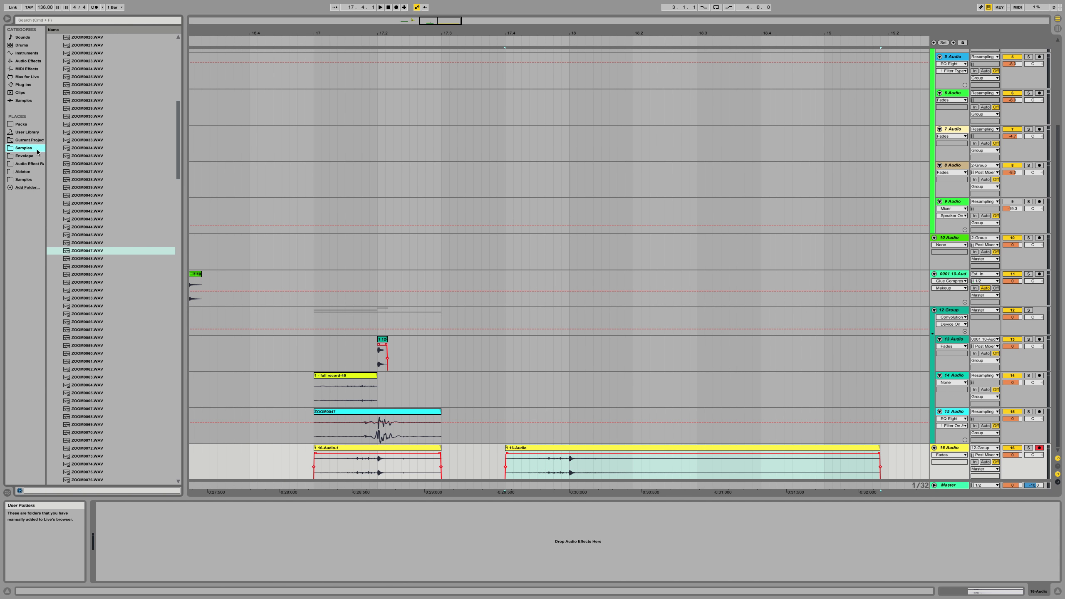
pyautogui.click(37, 152)
pyautogui.click(56, 133)
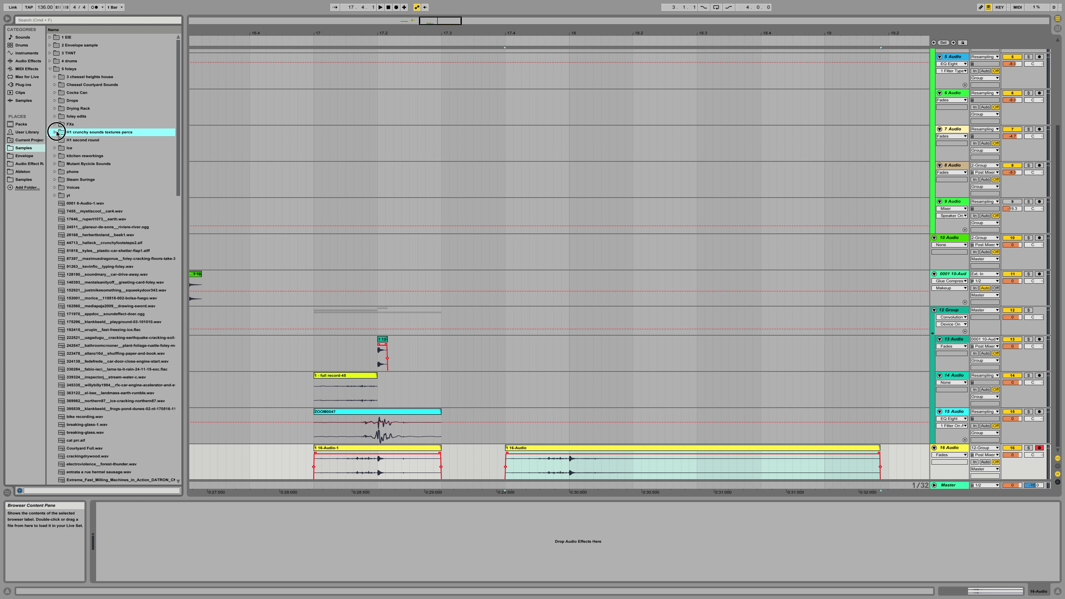
pyautogui.click(51, 61)
pyautogui.click(55, 92)
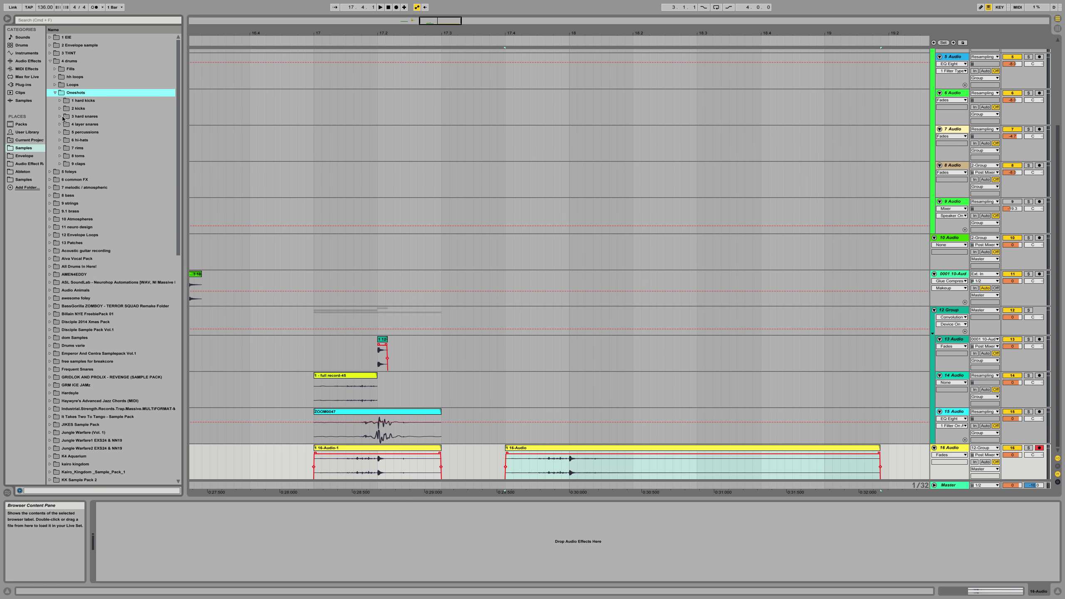
pyautogui.click(61, 116)
pyautogui.scroll(-10, 83, 214)
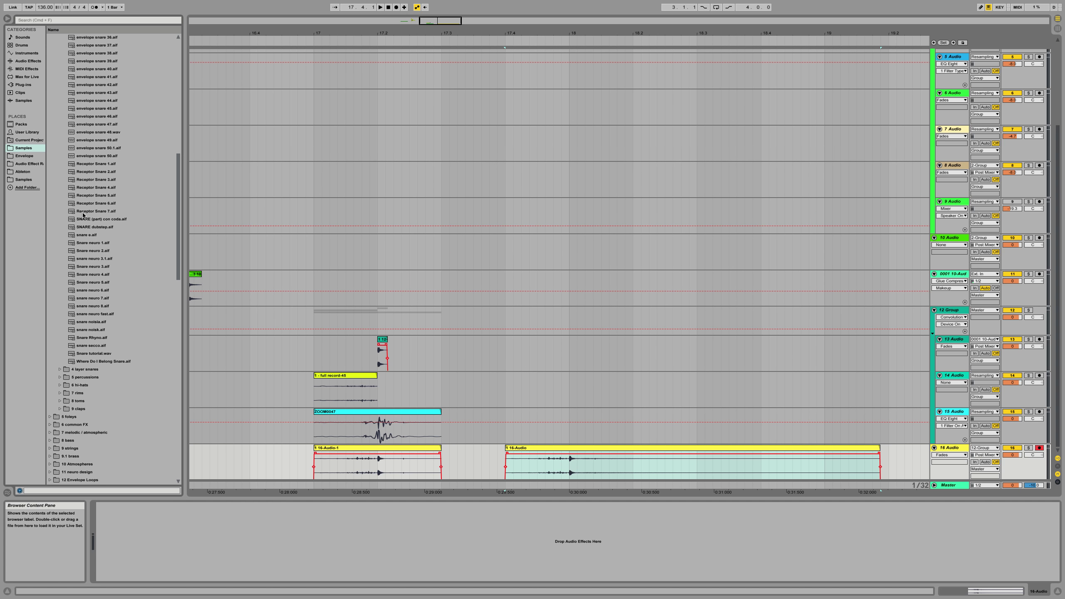
# Place envelope snare 1.aif on track 13 at bar 18 and move the resampled 16-Audio clip up to track 15.
pyautogui.scroll(10, 97, 216)
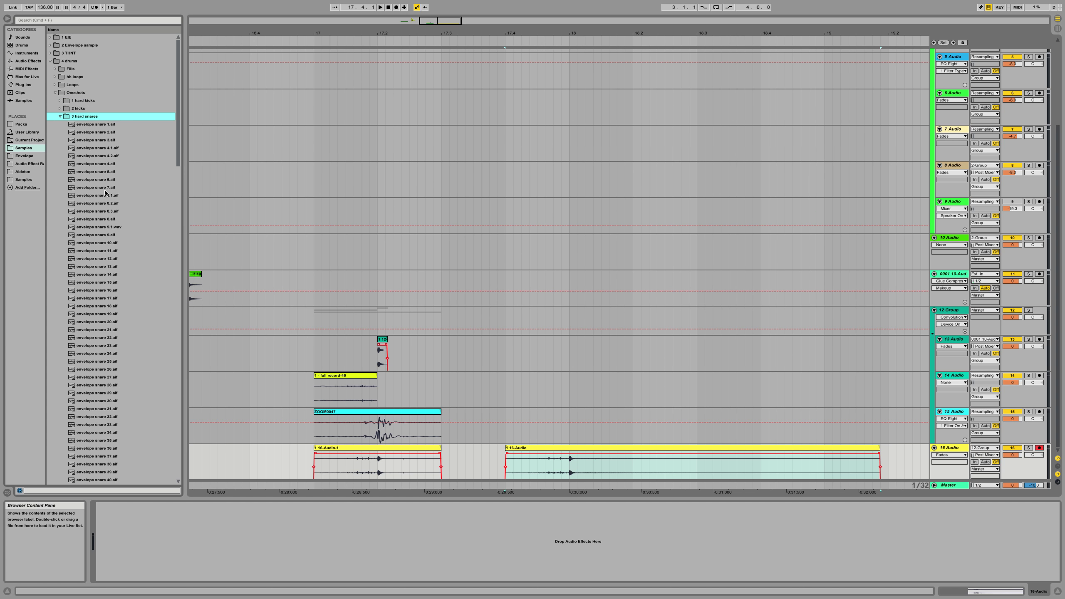
pyautogui.moveTo(98, 123); pyautogui.dragTo(570, 372)
pyautogui.moveTo(573, 458); pyautogui.dragTo(577, 432)
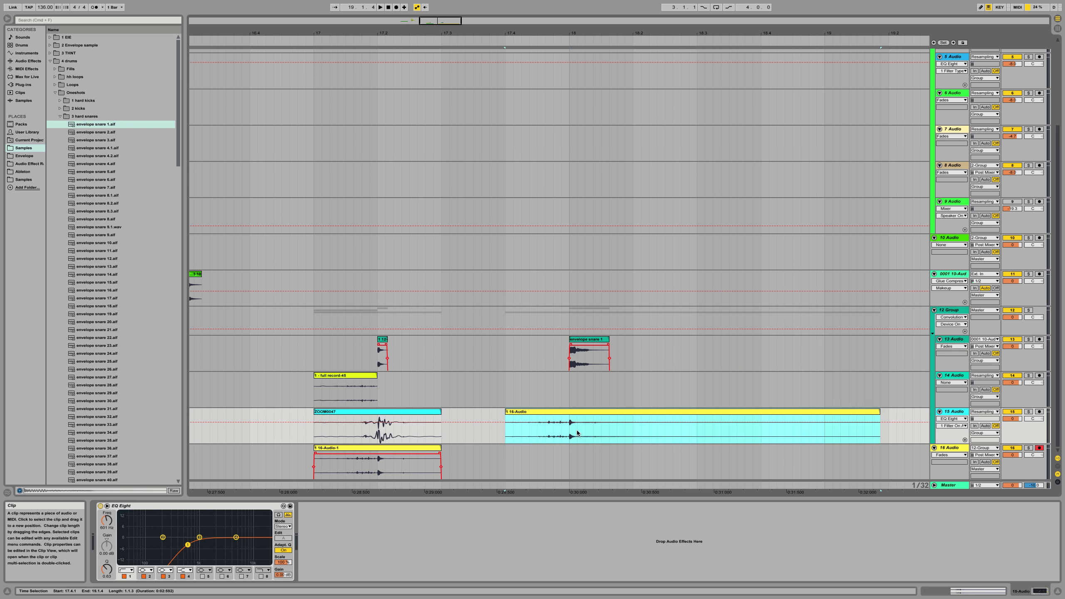
pyautogui.press('space')
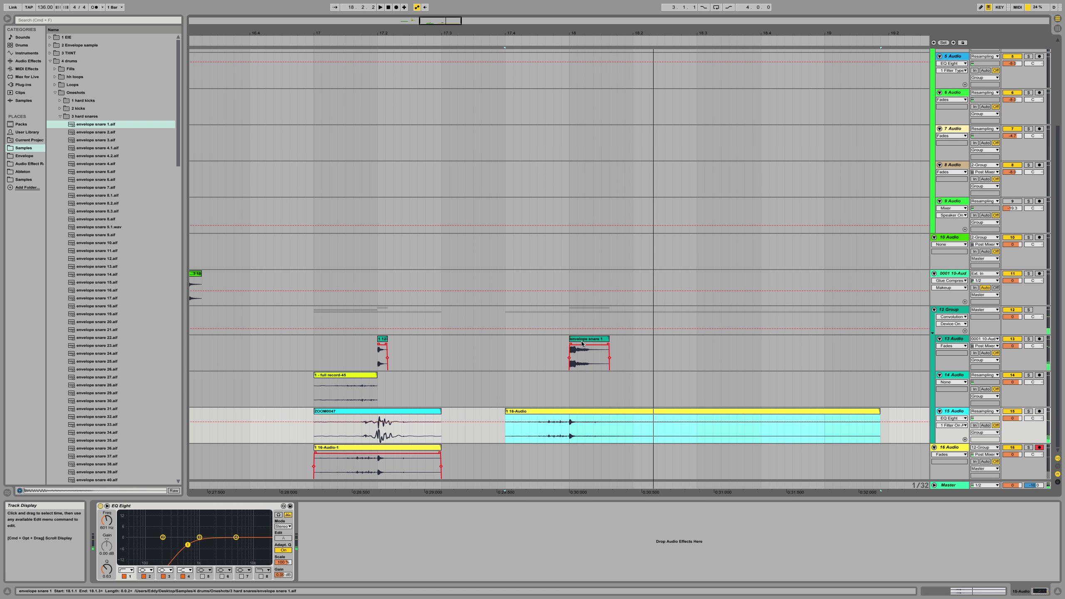
# Give the envelope snare 1 clip a steep curved fade-out across its length and try a higher transposition.
pyautogui.moveTo(609, 345); pyautogui.dragTo(579, 354)
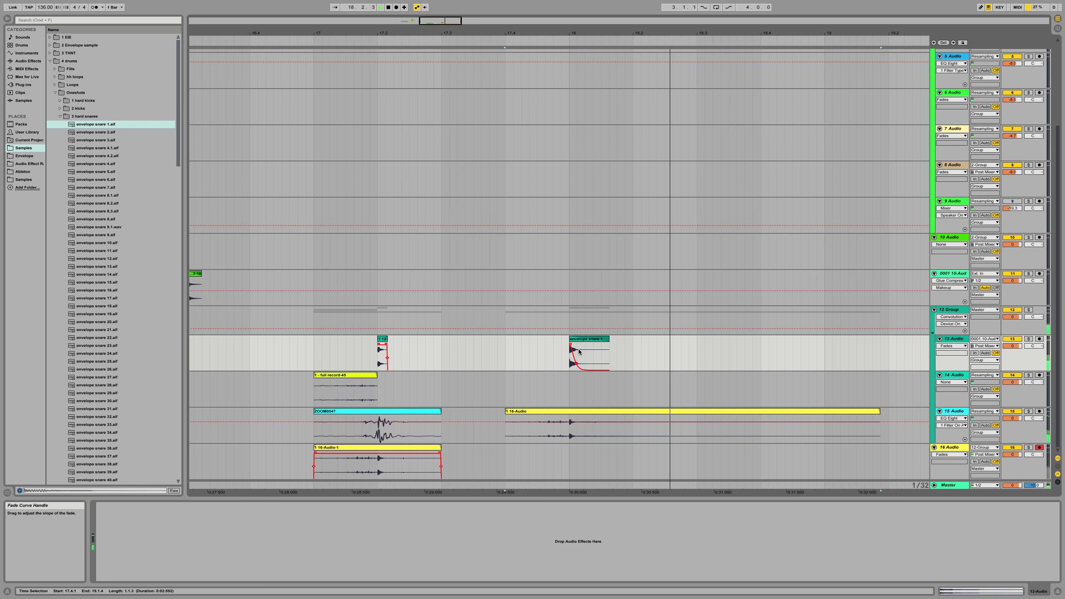
pyautogui.click(585, 356)
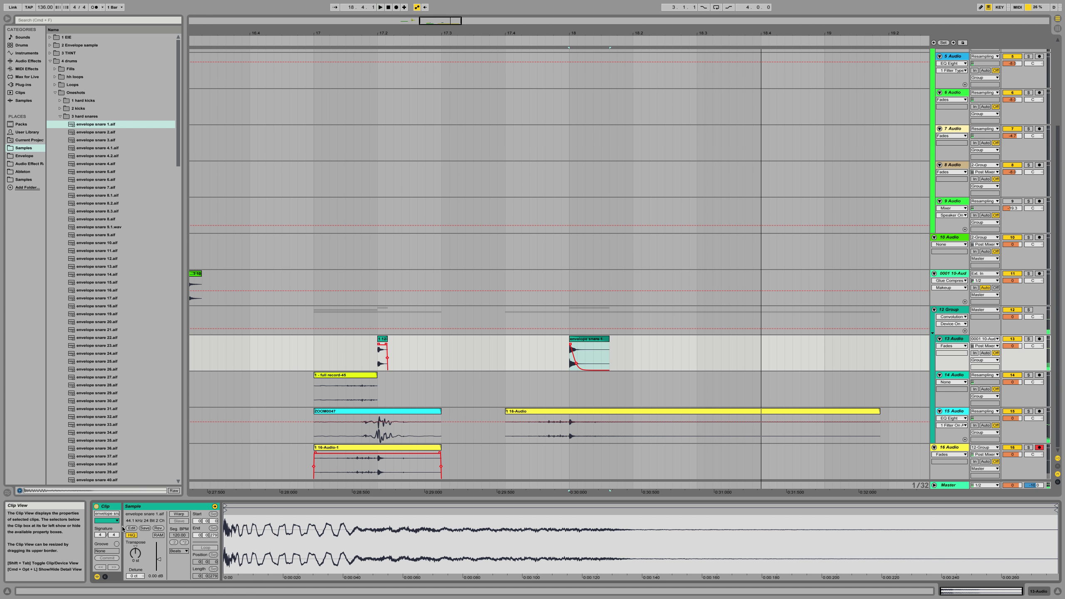
pyautogui.moveTo(137, 558); pyautogui.dragTo(139, 555)
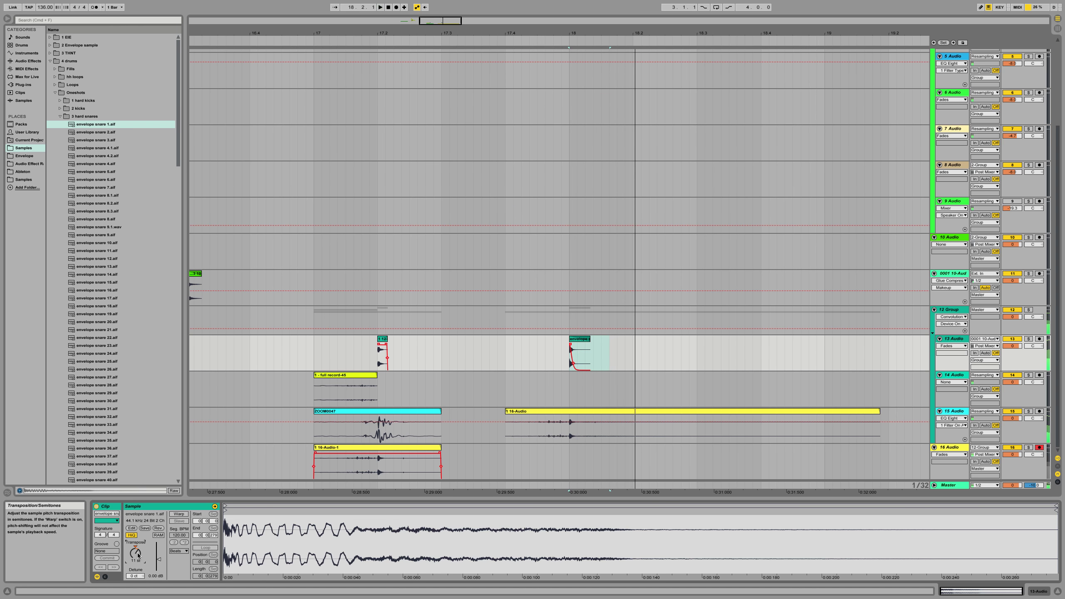
# Lower track 13's volume and play the layered hit from 17.4.
pyautogui.moveTo(1012, 346); pyautogui.dragTo(1012, 356)
pyautogui.click(521, 340)
pyautogui.click(504, 342)
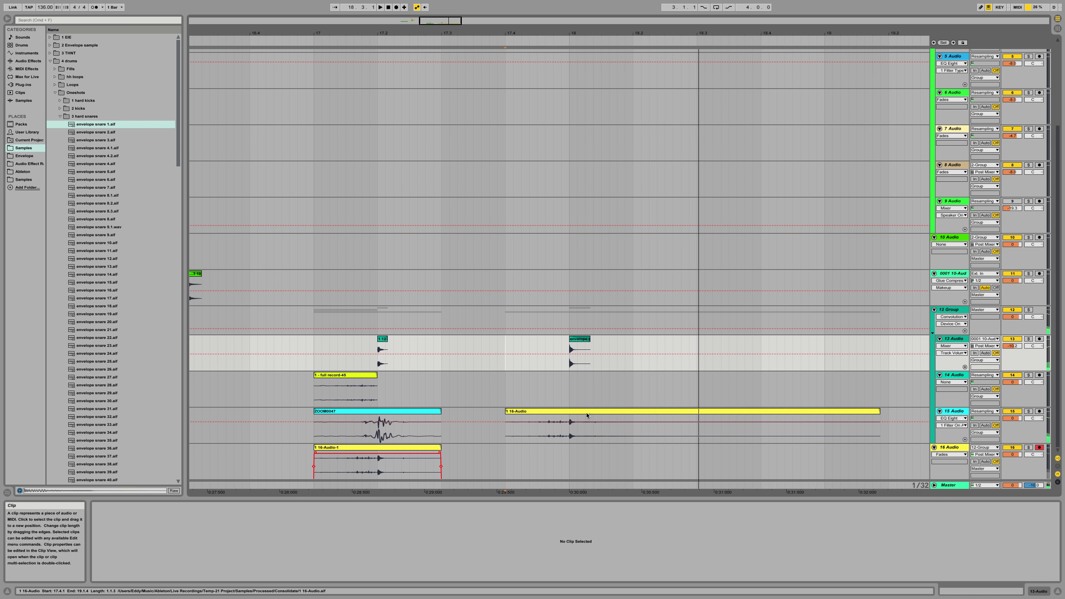
pyautogui.press('space')
pyautogui.press('space')
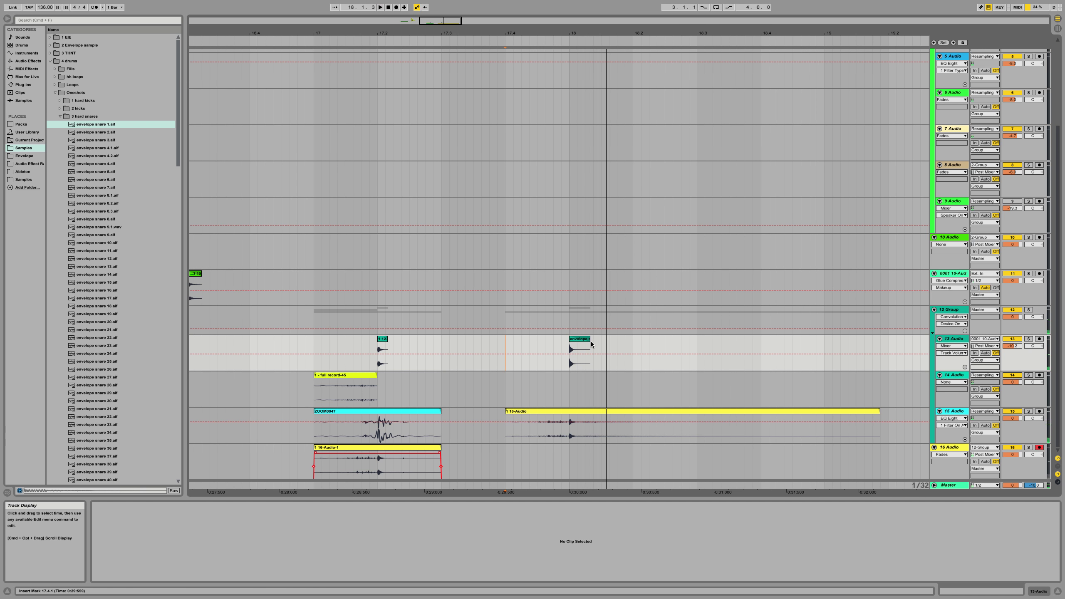
# Reset the envelope snare 1 clip's transposition to 0 st and trim the clip to about half a beat.
pyautogui.click(592, 344)
pyautogui.click(179, 514)
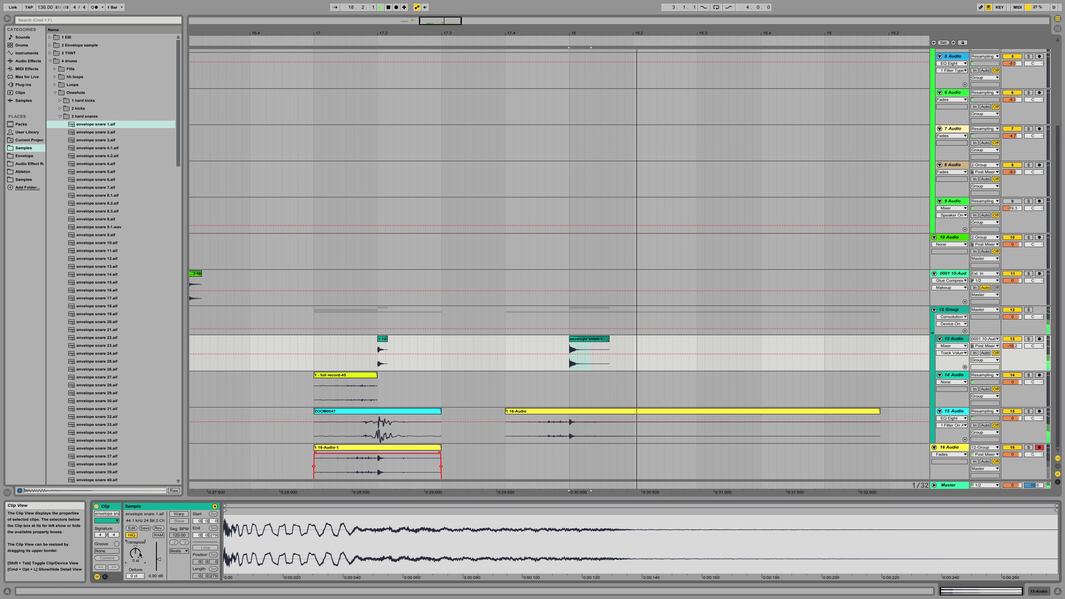
pyautogui.moveTo(608, 341); pyautogui.dragTo(588, 341)
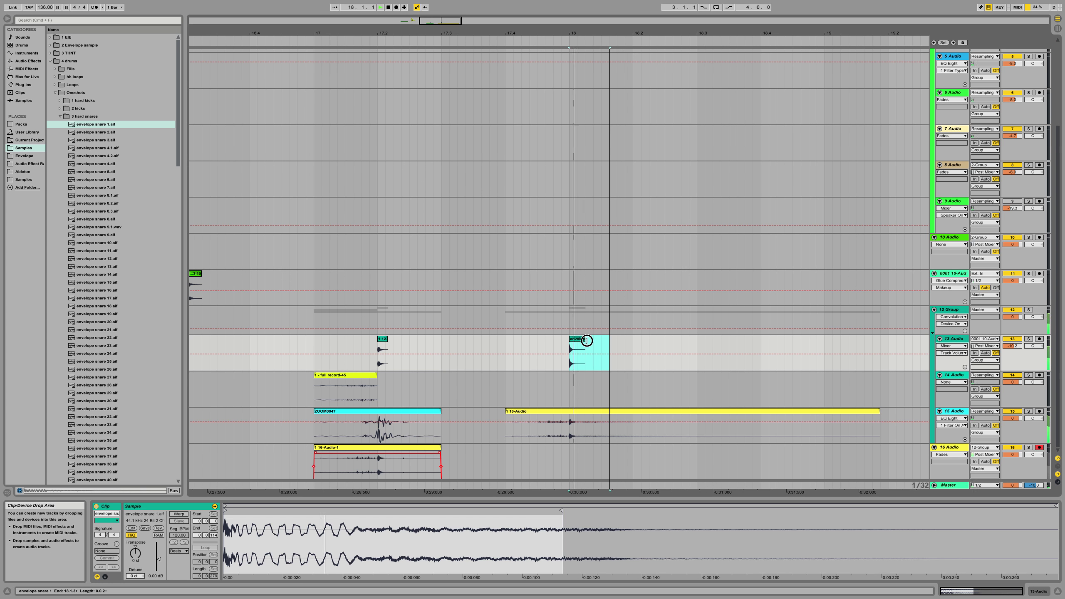
pyautogui.click(501, 344)
pyautogui.press('space')
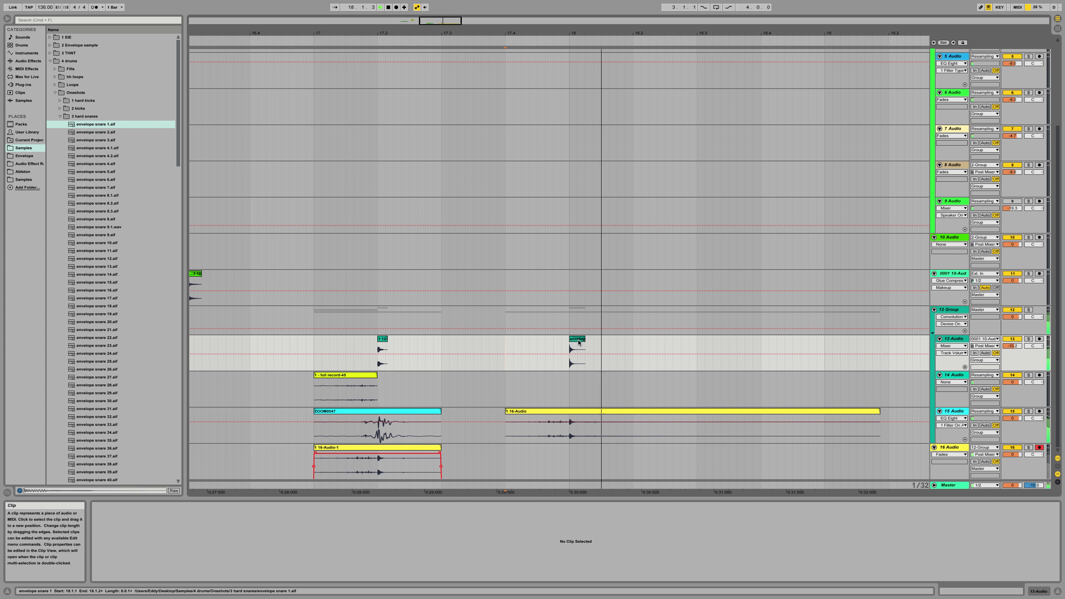
pyautogui.click(579, 342)
pyautogui.moveTo(587, 339); pyautogui.dragTo(601, 338)
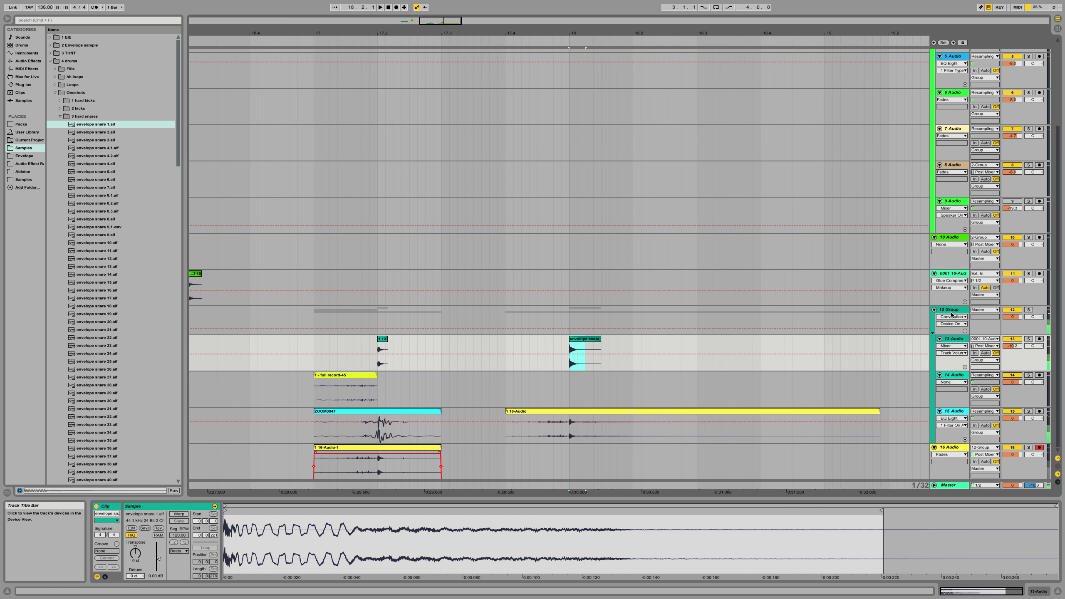
# Split the 16-Audio clip on track 15 at bar 18, and turn off warping and transpose the second part to -8 st.
pyautogui.click(570, 428)
pyautogui.press('space')
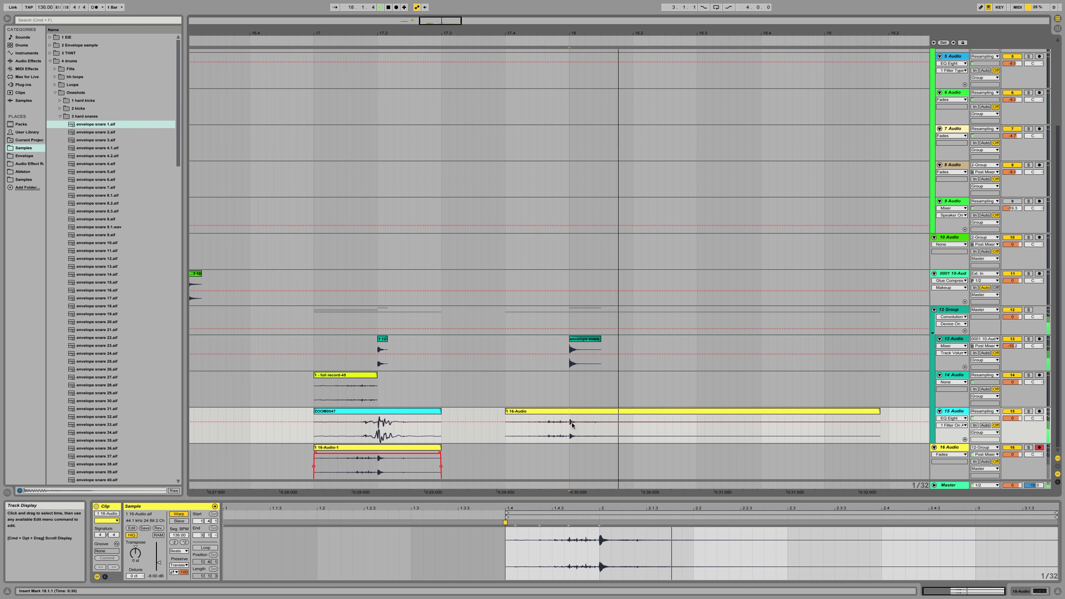
pyautogui.press('super+e')
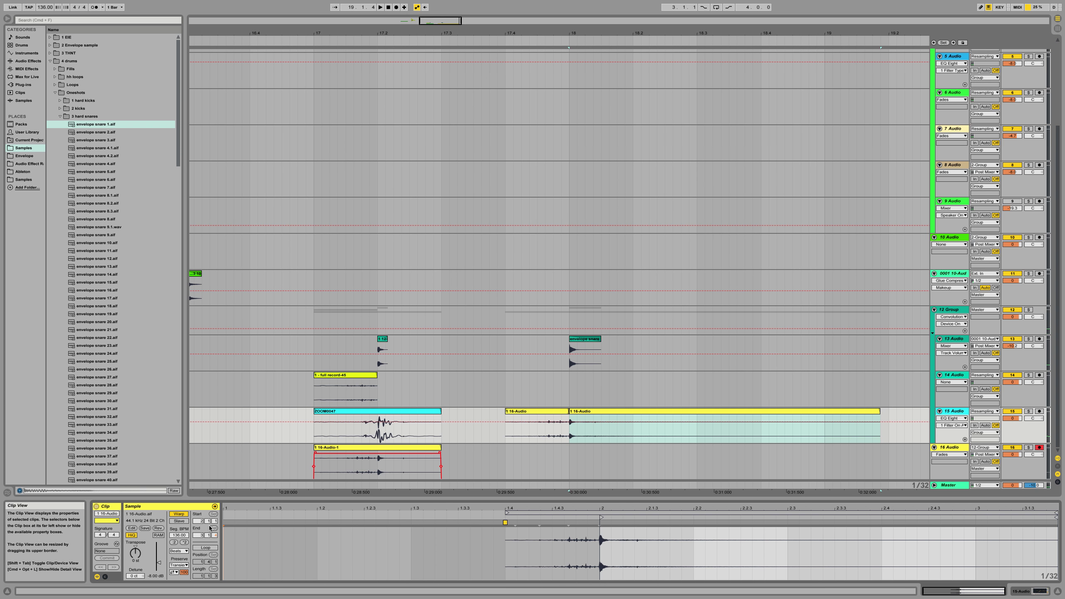
pyautogui.moveTo(133, 558); pyautogui.dragTo(136, 555)
pyautogui.press('space')
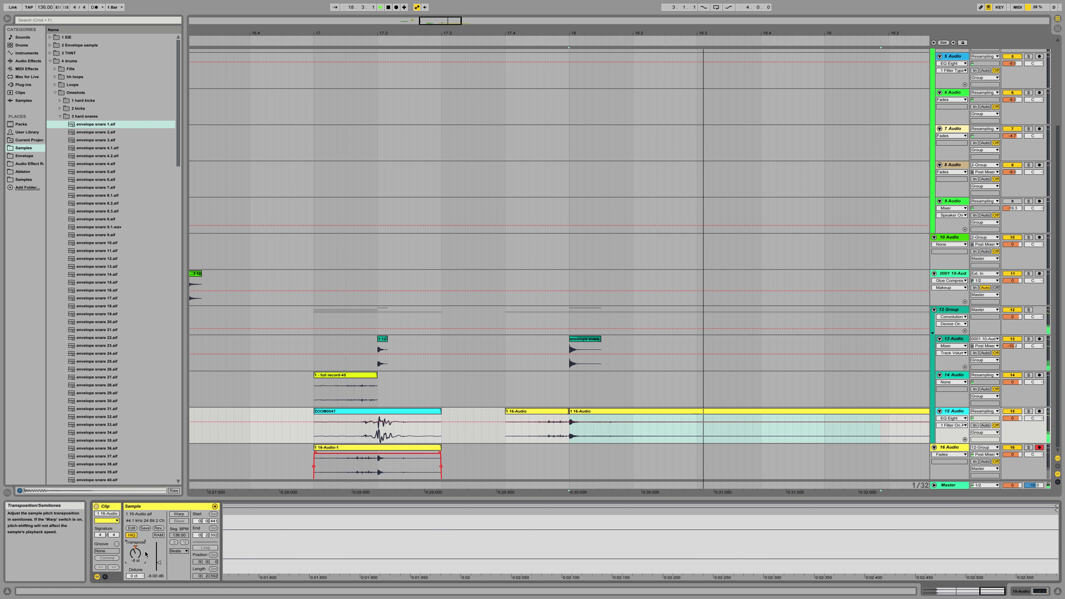
# Delete the 16-Audio part before bar 18 and trim the remaining clip to end at 19.4.1.
pyautogui.click(547, 413)
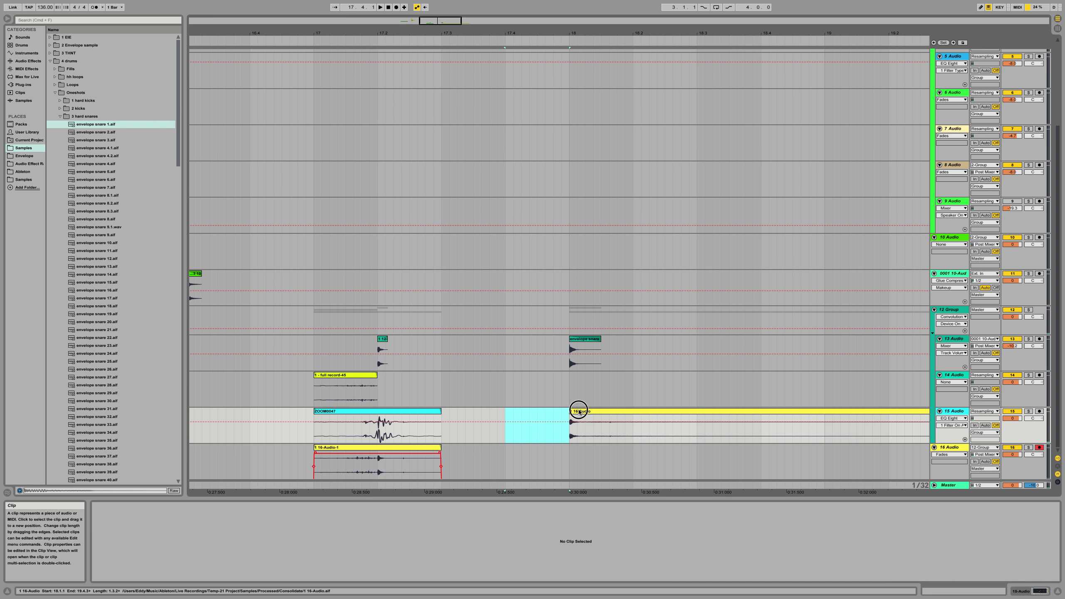
pyautogui.click(580, 412)
pyautogui.press('space')
pyautogui.hscroll(3, 706, 426)
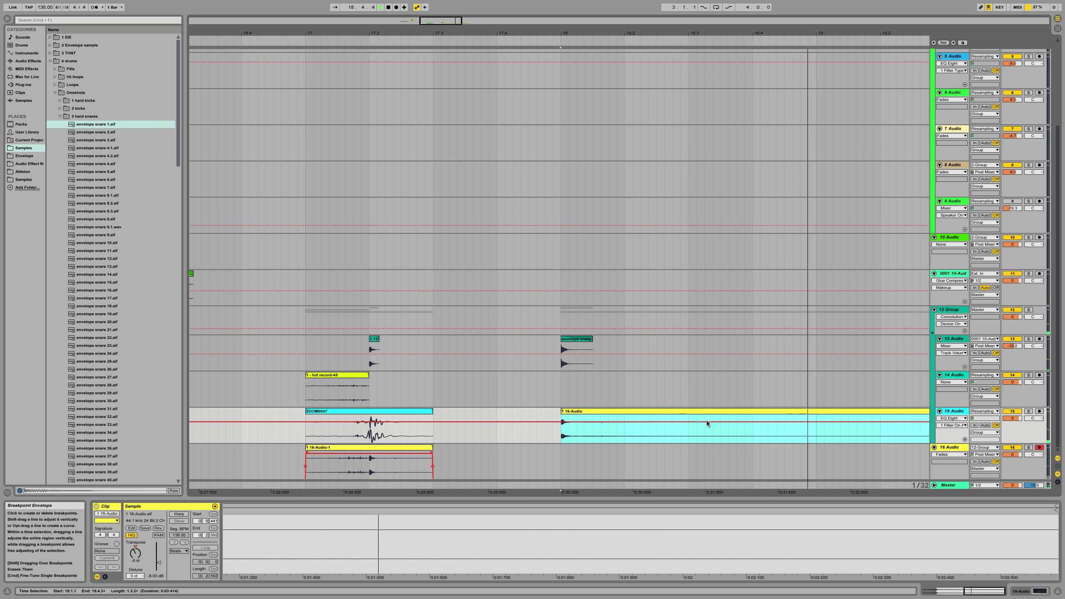
pyautogui.press('space')
pyautogui.press('space')
pyautogui.moveTo(917, 407); pyautogui.dragTo(874, 411)
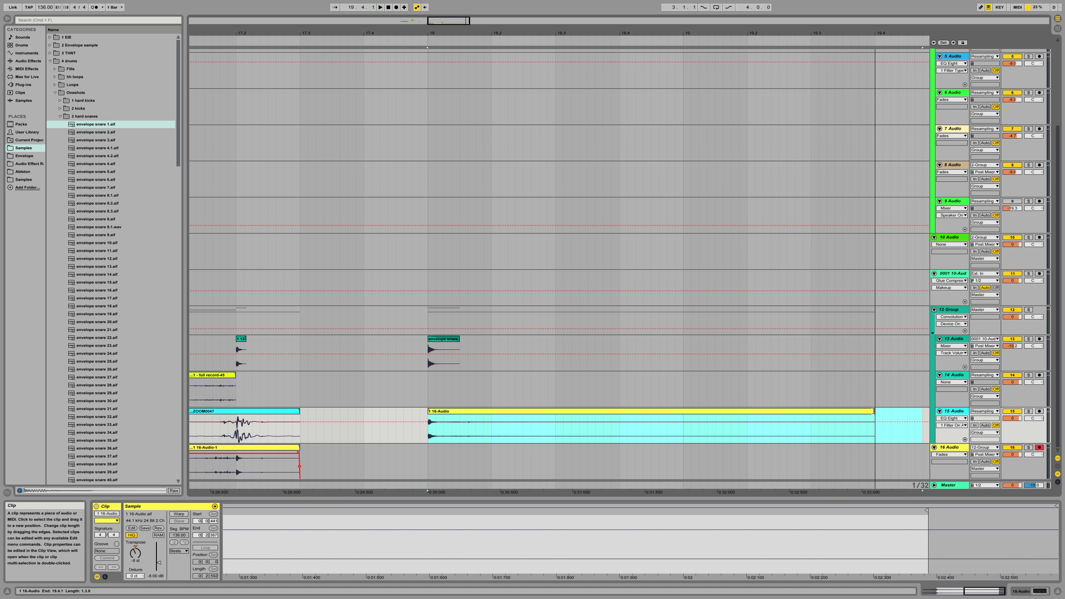
pyautogui.press('space')
pyautogui.press('space')
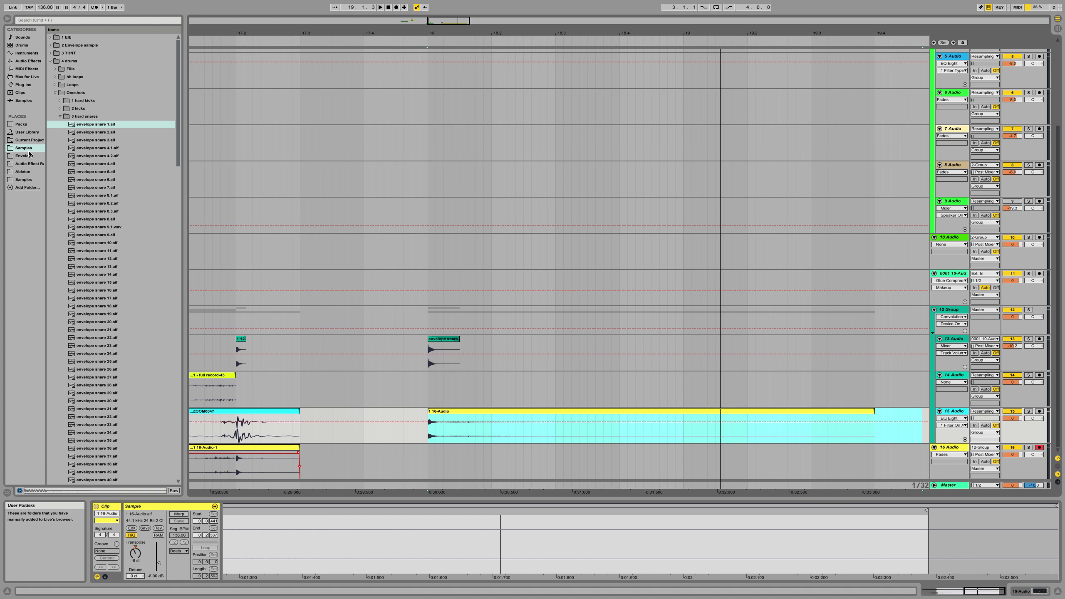
# Preview recordings in 5 foleys > H1 second round and place ZOOM0012.WAV on track 14 at 17.3.
pyautogui.click(55, 92)
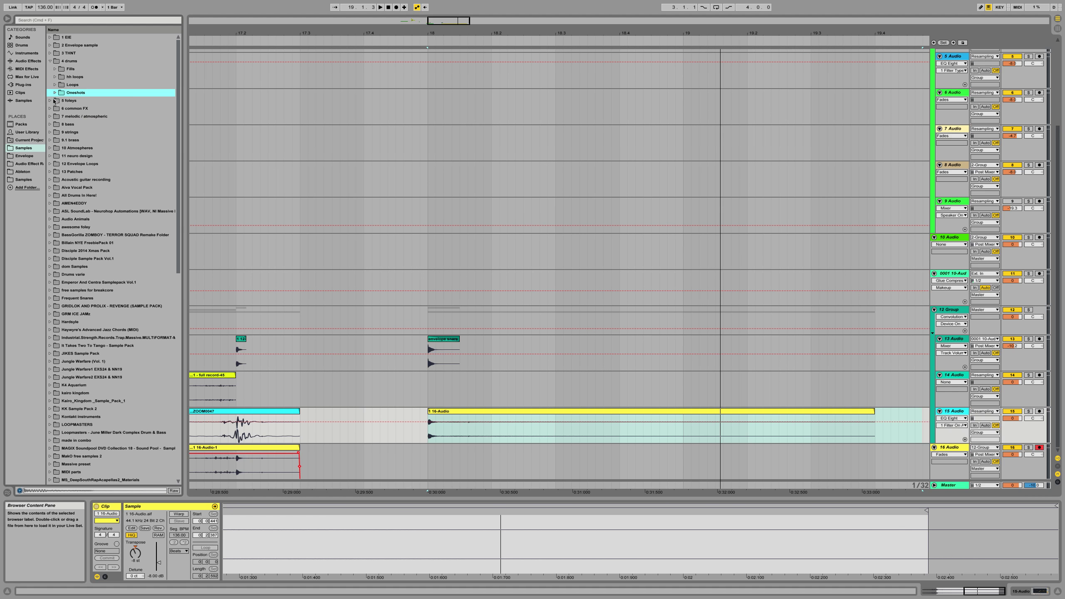
pyautogui.click(54, 100)
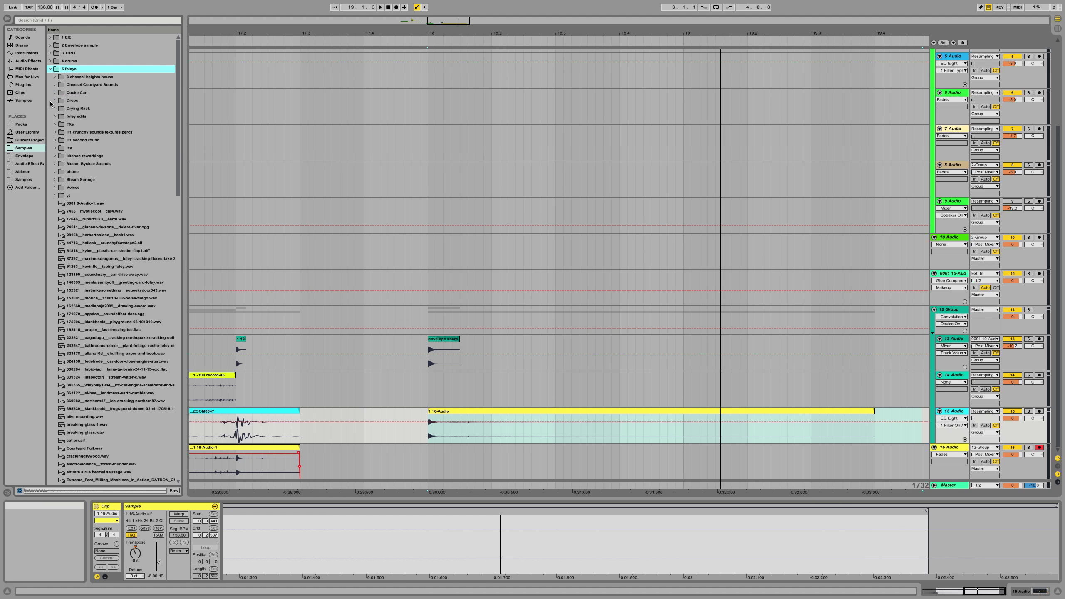
pyautogui.click(52, 140)
pyautogui.click(85, 211)
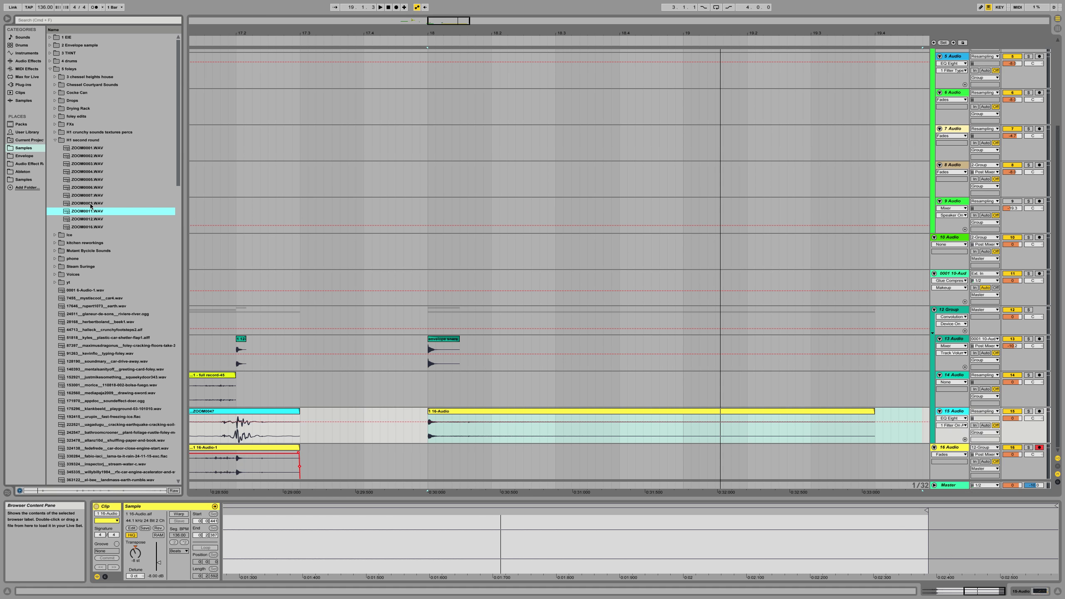
pyautogui.click(86, 227)
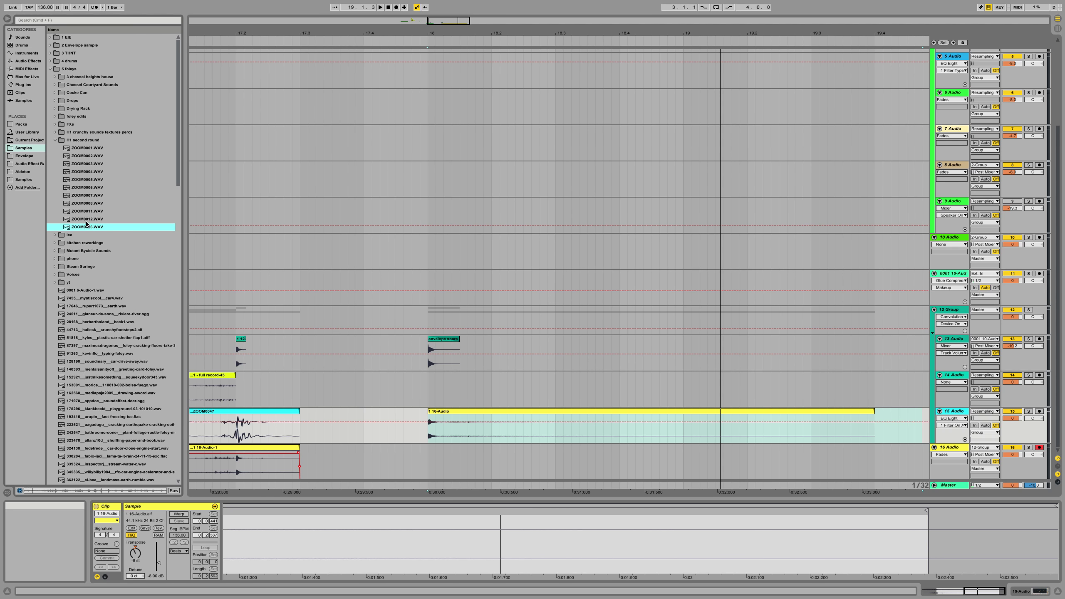
pyautogui.click(87, 219)
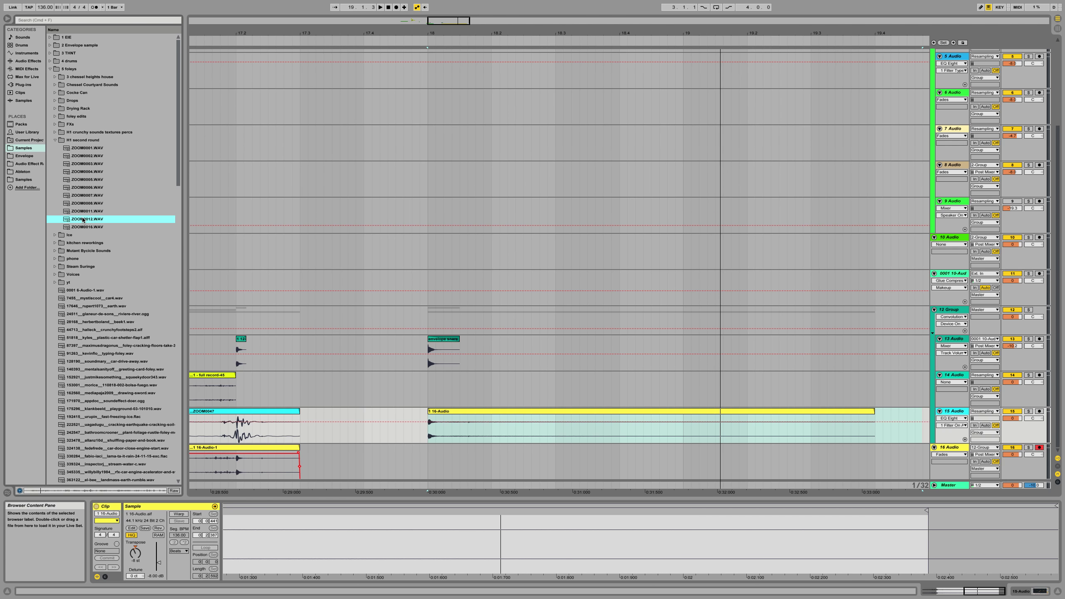
pyautogui.moveTo(84, 220); pyautogui.dragTo(301, 384)
# Audition the ZOOM0012 clip with its sample start moved to about 0:05 and about 0:14.
pyautogui.moveTo(225, 509); pyautogui.dragTo(322, 509)
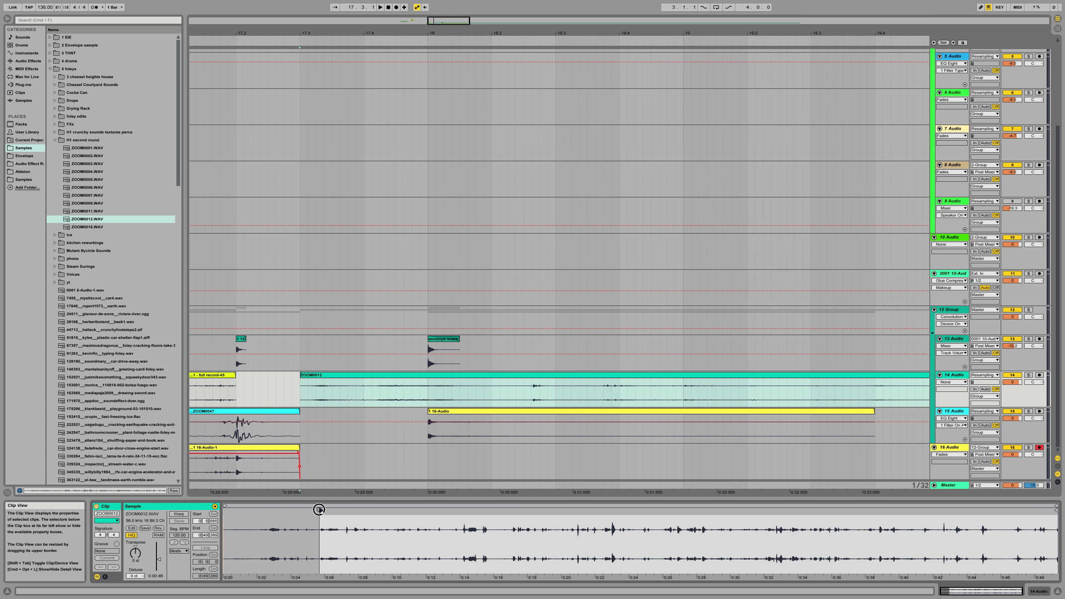
pyautogui.press('space')
pyautogui.moveTo(318, 509); pyautogui.dragTo(462, 508)
pyautogui.press('space')
pyautogui.press('space')
pyautogui.press('space')
pyautogui.press('space')
pyautogui.press('space')
pyautogui.press('space')
pyautogui.press('space')
pyautogui.moveTo(463, 508); pyautogui.dragTo(466, 507)
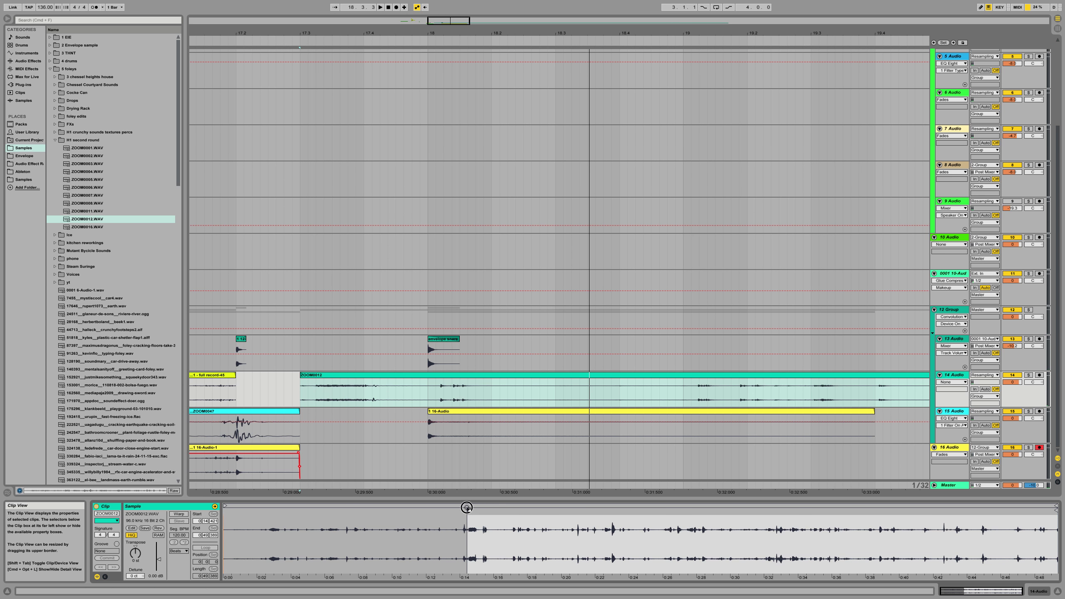
pyautogui.press('space')
pyautogui.press('space')
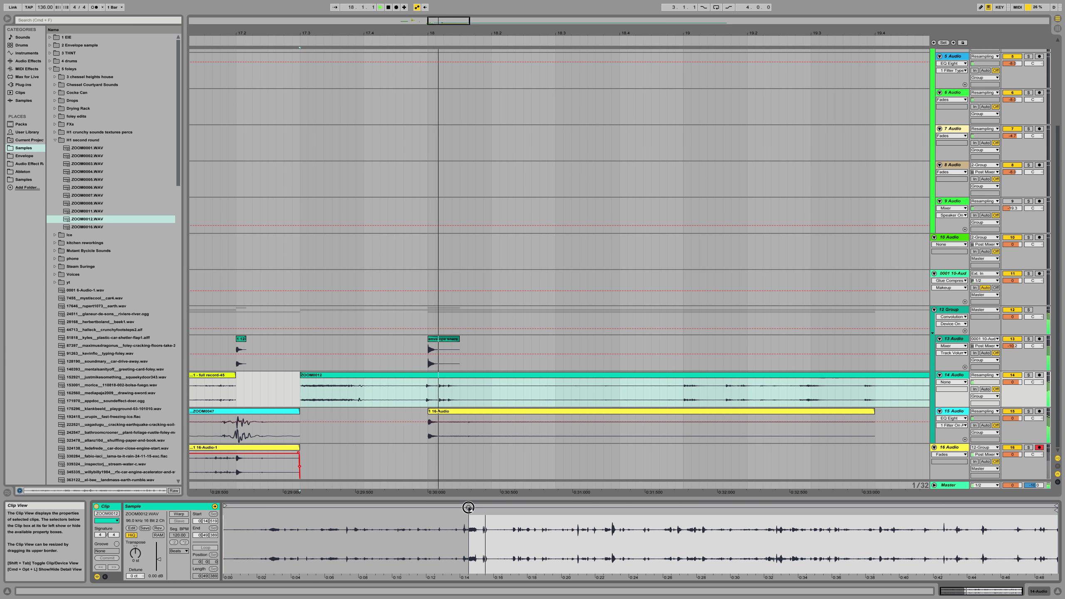
pyautogui.press('space')
pyautogui.press('space')
pyautogui.press('space')
# Trim the beginning of the ZOOM0012 clip to bar 18 and play it with the other layers.
pyautogui.moveTo(300, 375); pyautogui.dragTo(428, 375)
pyautogui.press('space')
pyautogui.press('space')
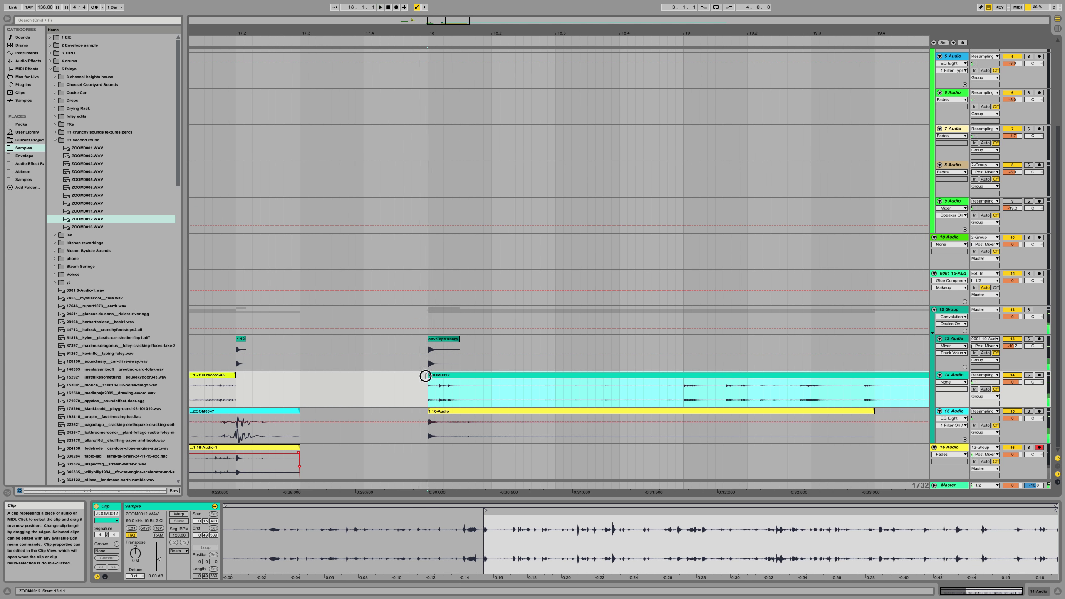
pyautogui.press('space')
# Move the ZOOM0012 clip's sample start to about 0:17 and audition it against the snare layers.
pyautogui.moveTo(487, 511); pyautogui.dragTo(516, 509)
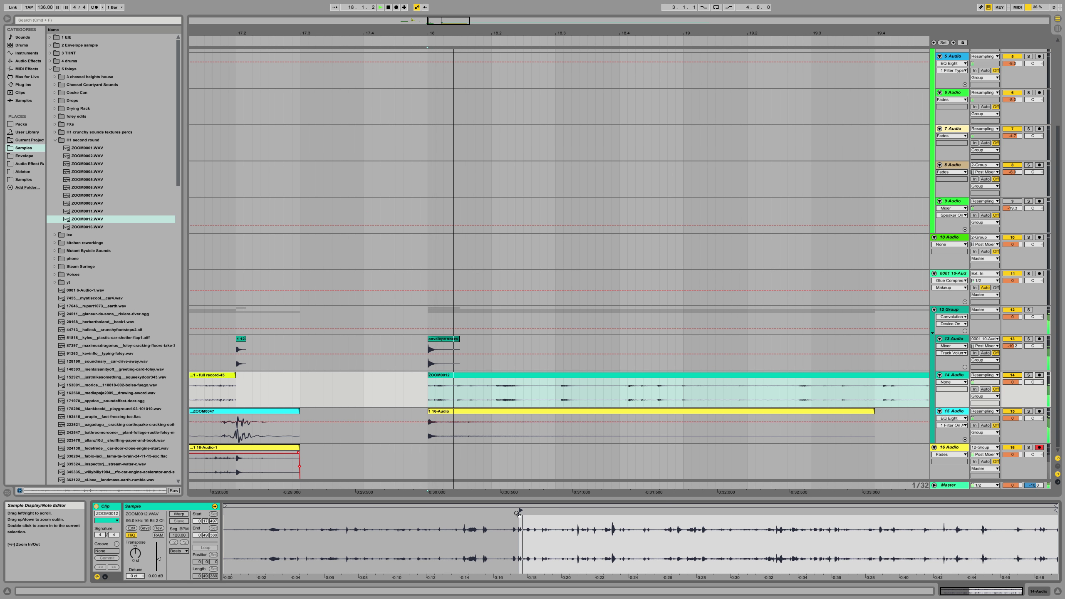
pyautogui.press('space')
pyautogui.press('space')
pyautogui.press('space')
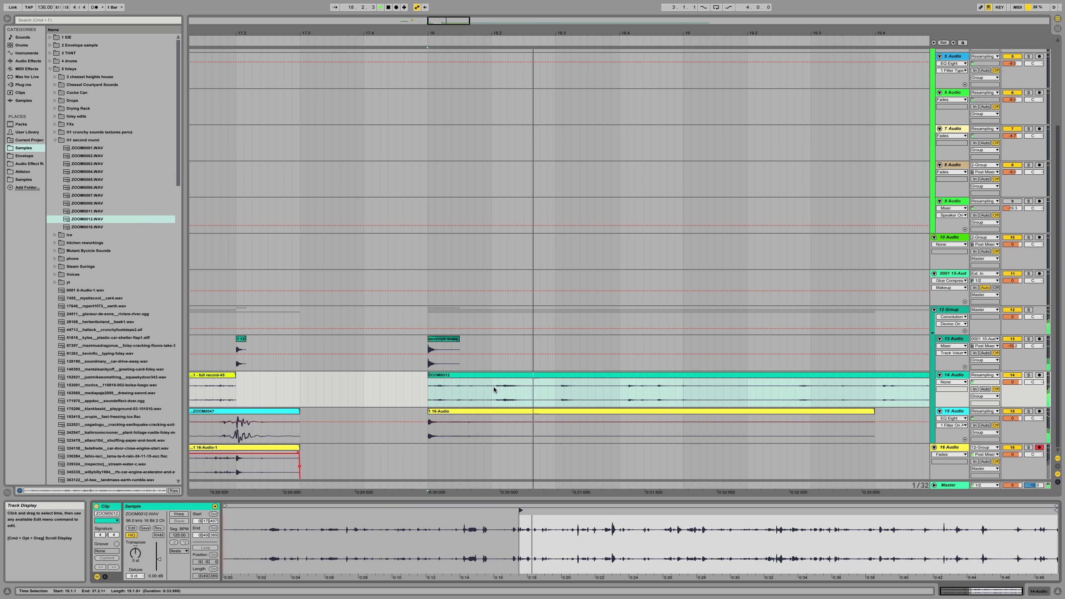
pyautogui.press('space')
pyautogui.press('space')
pyautogui.press('space')
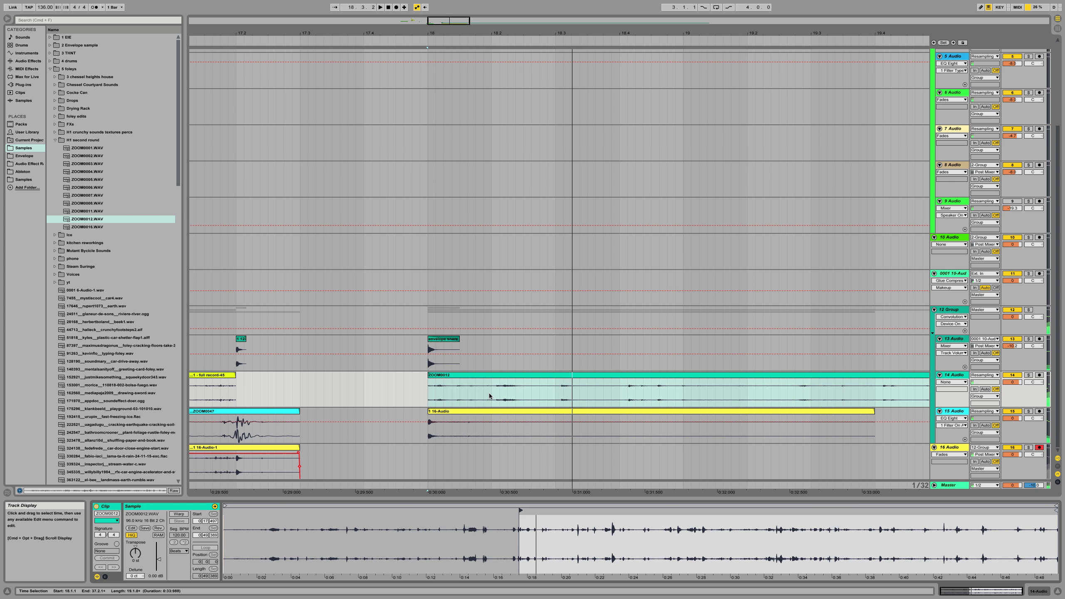
# Split the ZOOM0012 clip at 18.2, deactivate the part after the split, and audition the remaining one-beat layer.
pyautogui.click(493, 391)
pyautogui.press('super+e')
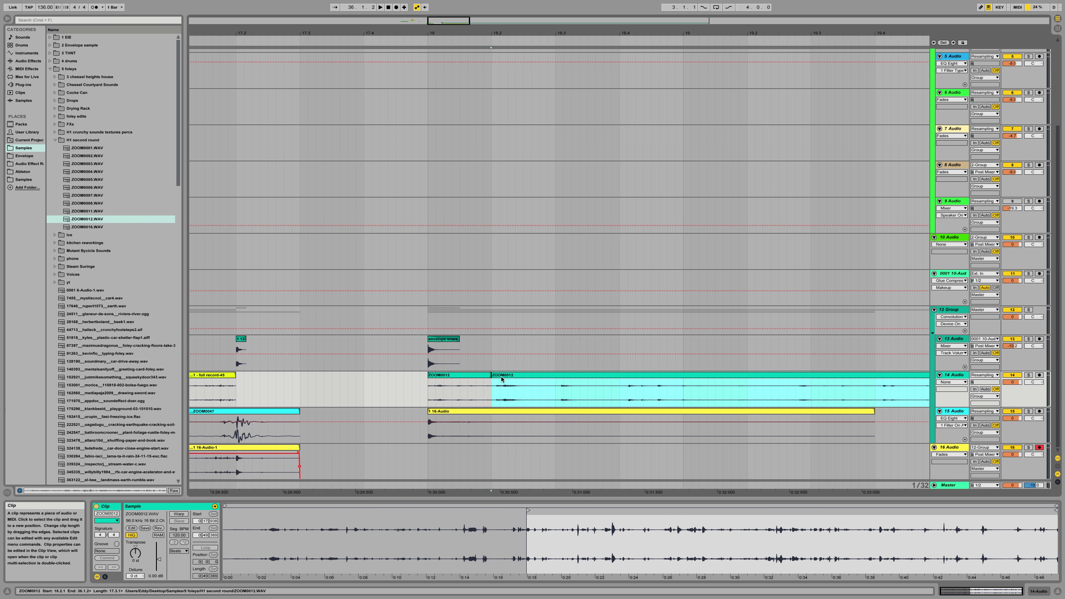
pyautogui.click(479, 378)
pyautogui.press('space')
pyautogui.press('space')
pyautogui.press('space')
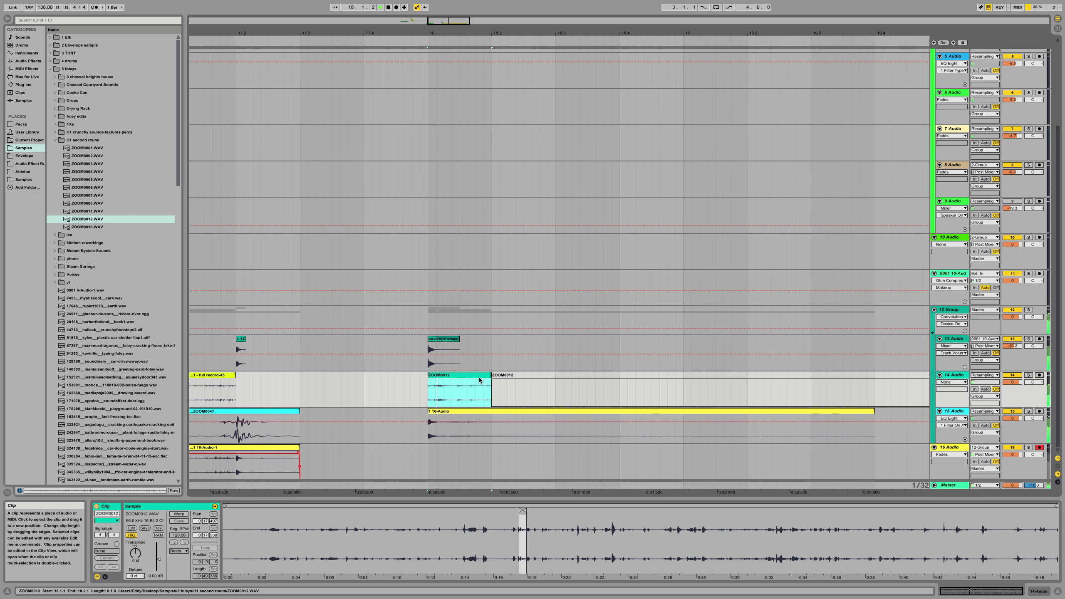
pyautogui.press('space')
pyautogui.press('space')
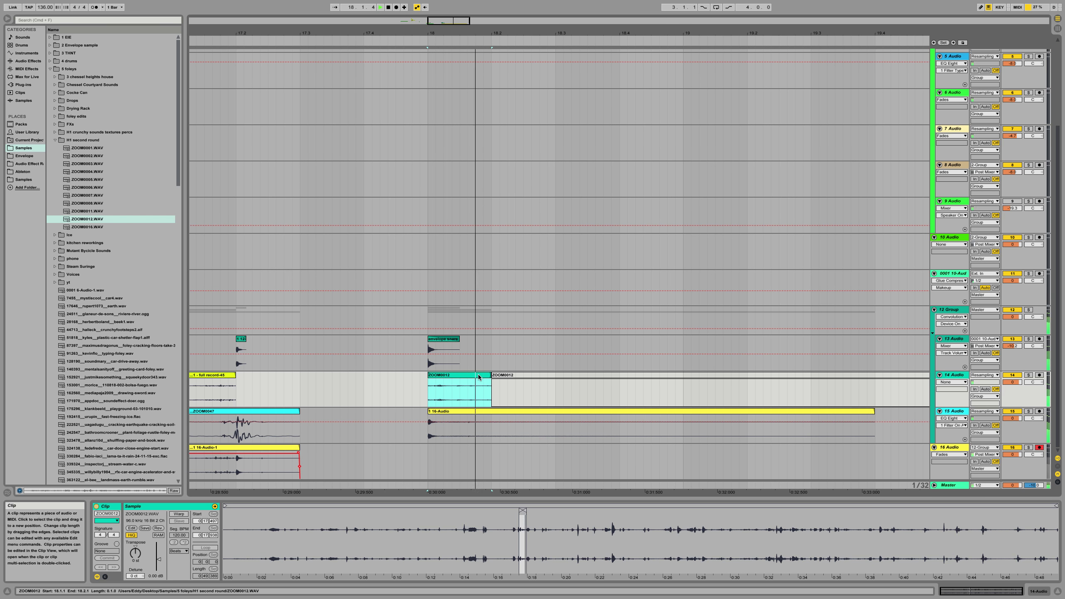
pyautogui.press('space')
pyautogui.press('space')
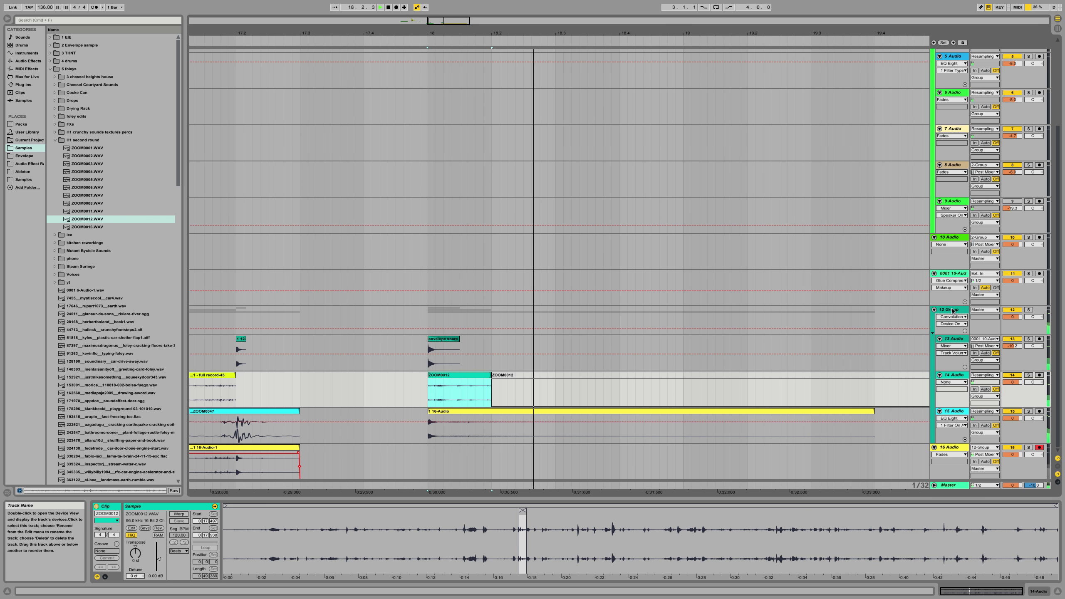
# Audition the ZOOM0005, ZOOM0004 and ZOOM0003 recordings in the H1 second round foley folder.
pyautogui.click(952, 311)
pyautogui.click(83, 227)
pyautogui.click(92, 180)
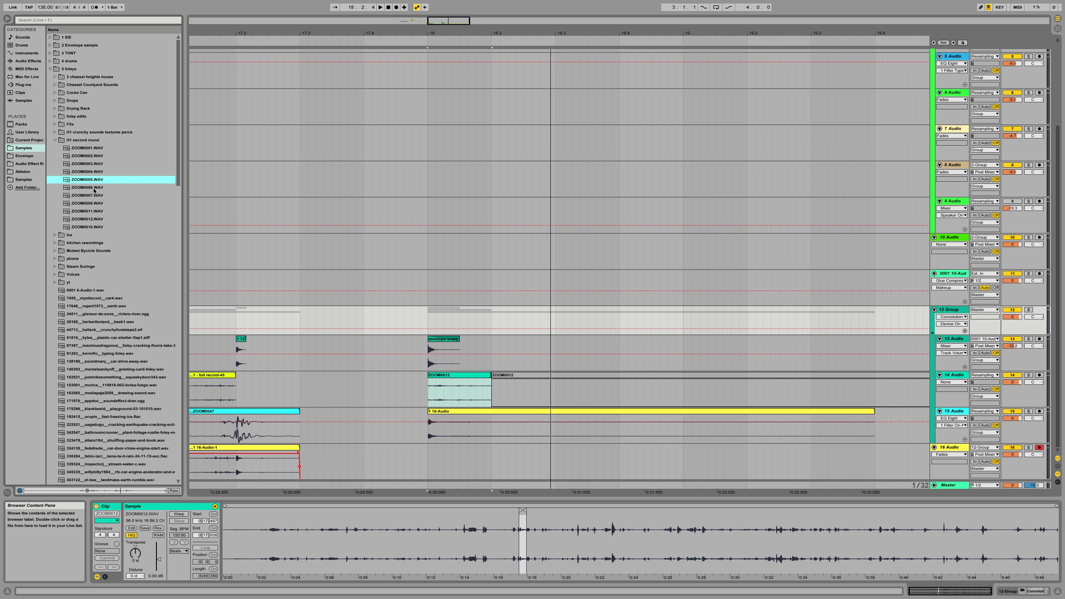
pyautogui.click(92, 172)
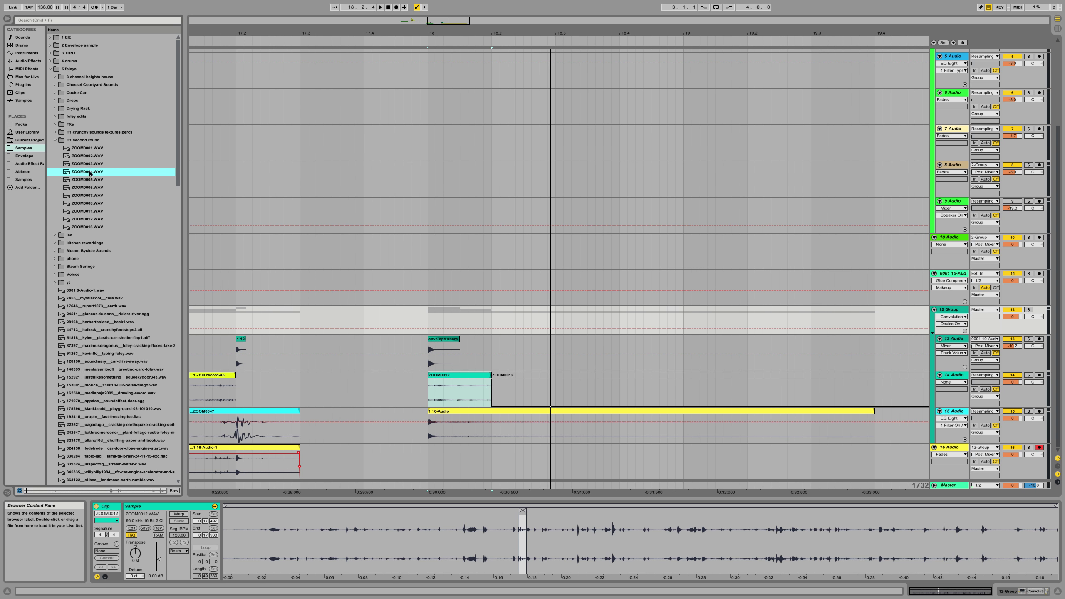
pyautogui.click(89, 164)
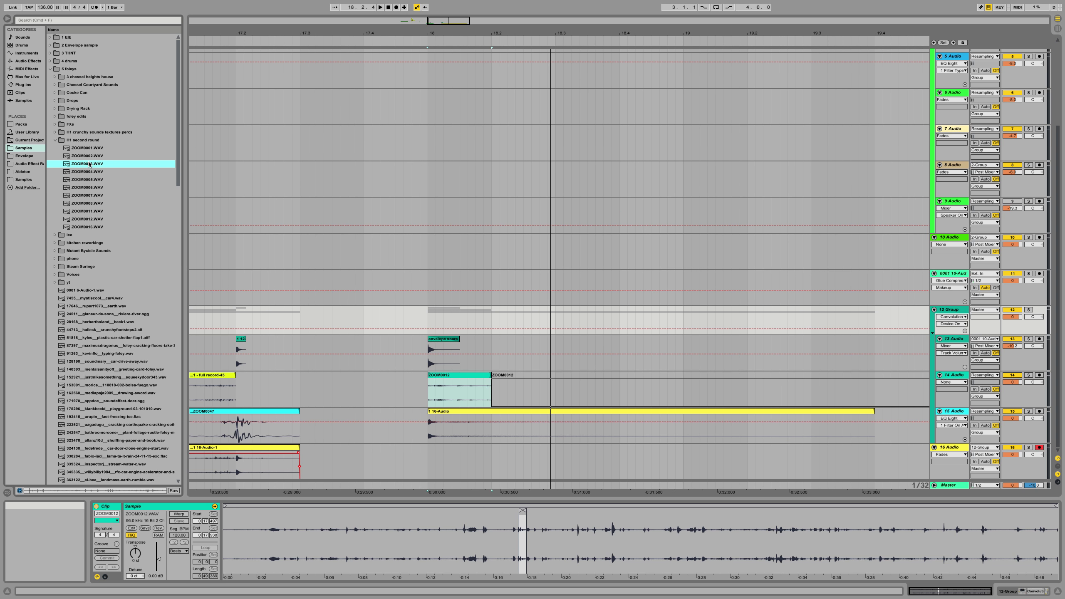
# Place ZOOM0009.WAV from the H1 crunchy sounds textures percs folder on a new track in the group, just before bar 18.
pyautogui.click(54, 133)
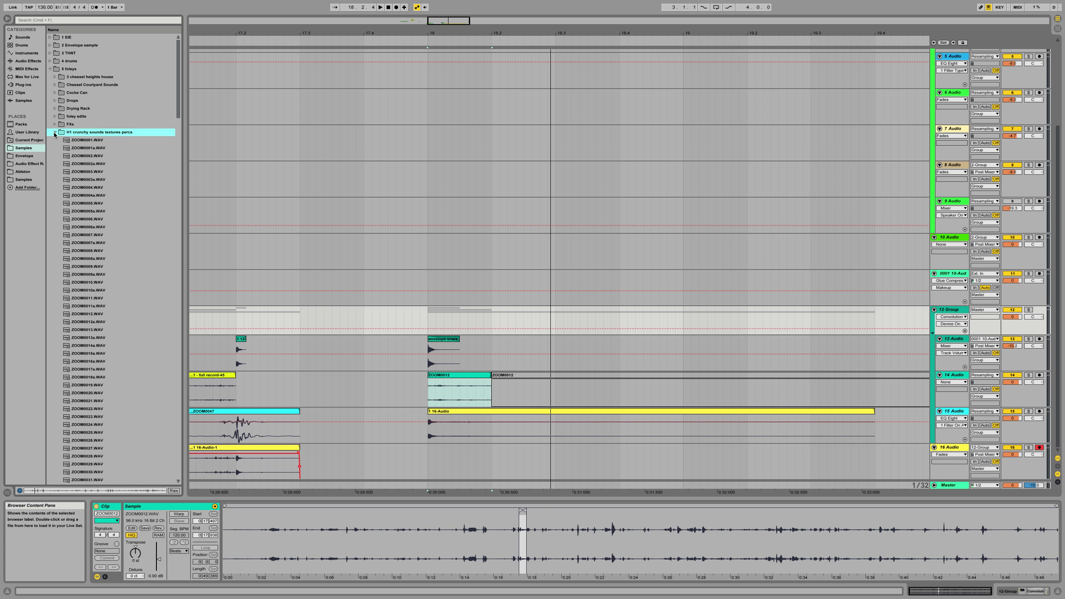
pyautogui.click(85, 267)
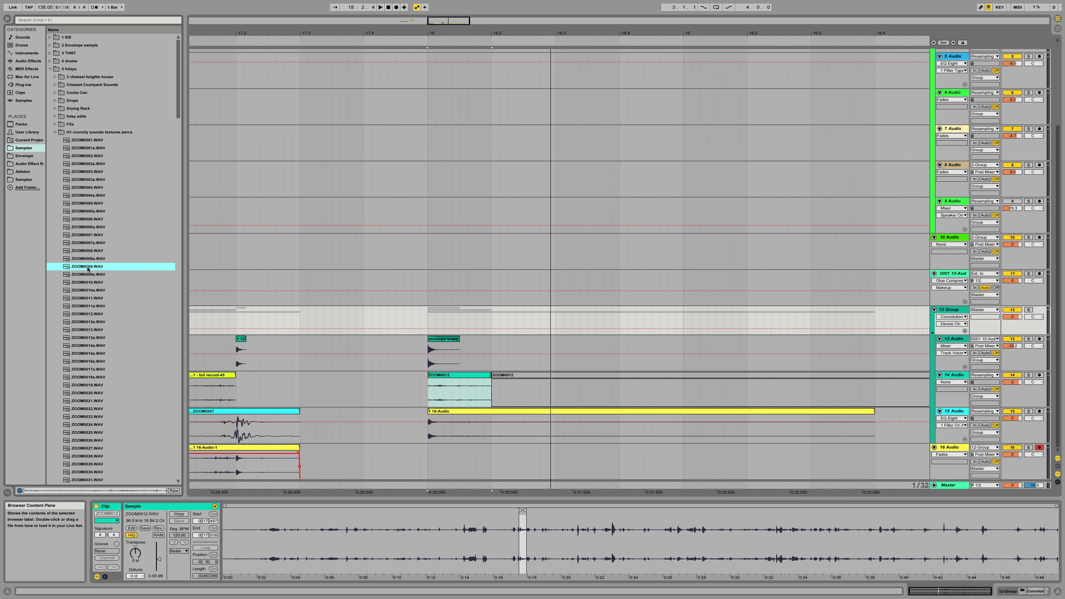
pyautogui.press('super+z')
pyautogui.moveTo(89, 265); pyautogui.dragTo(435, 447)
pyautogui.click(407, 444)
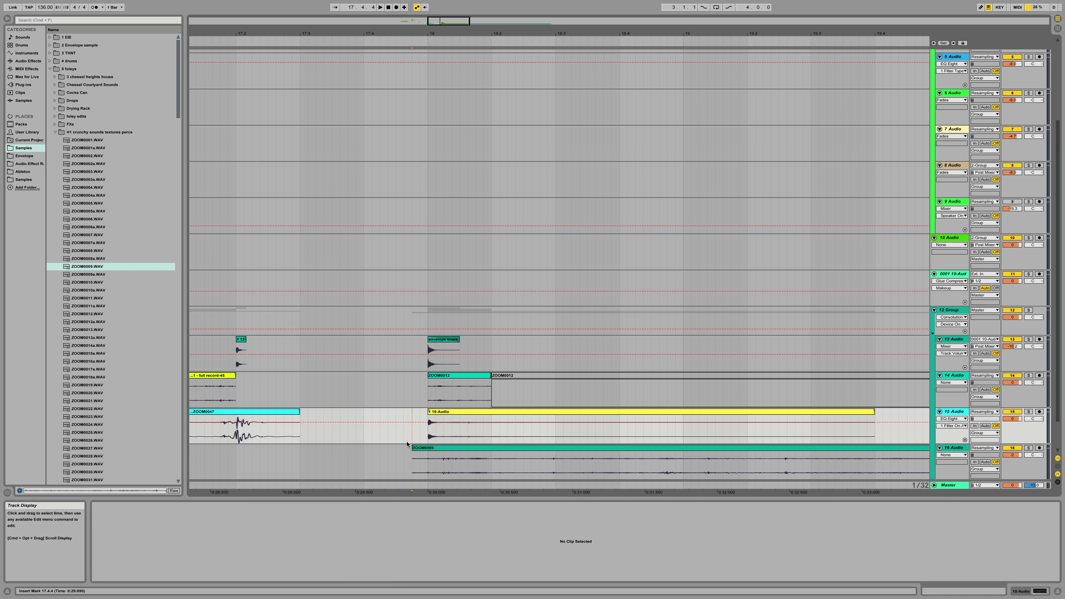
# Start the ZOOM0009 clip at 17.4, fade it in, and remove everything after bar 18.
pyautogui.hotkey('shift', 'Tab')
pyautogui.moveTo(437, 450); pyautogui.dragTo(376, 454)
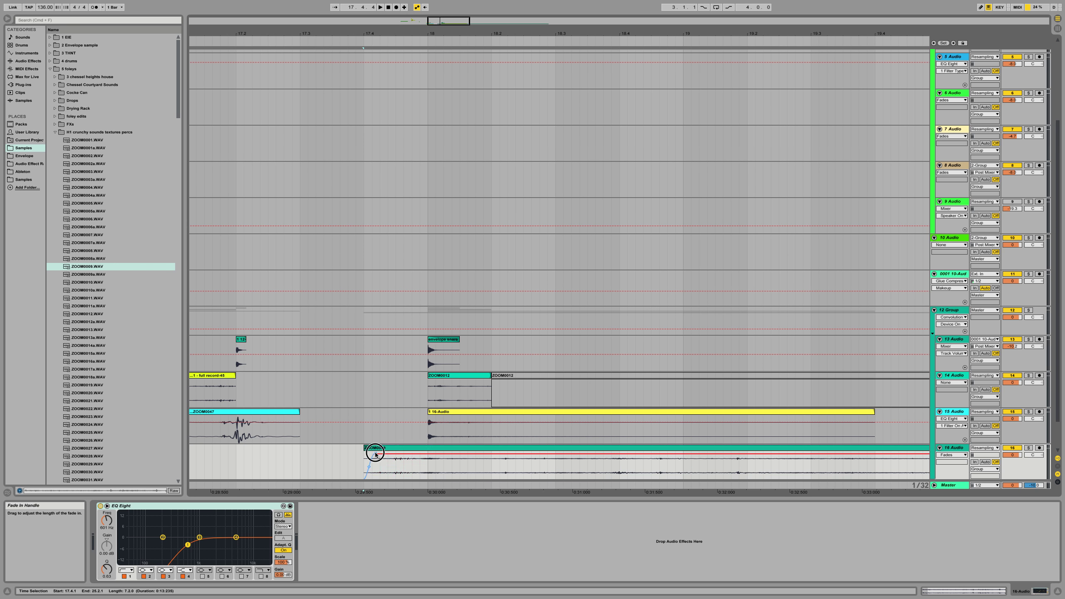
pyautogui.press('super+e')
pyautogui.click(440, 447)
pyautogui.press('Delete')
# Reverse the ZOOM0009 clip with warping off, extend its end back to bar 18, and audition it.
pyautogui.click(394, 461)
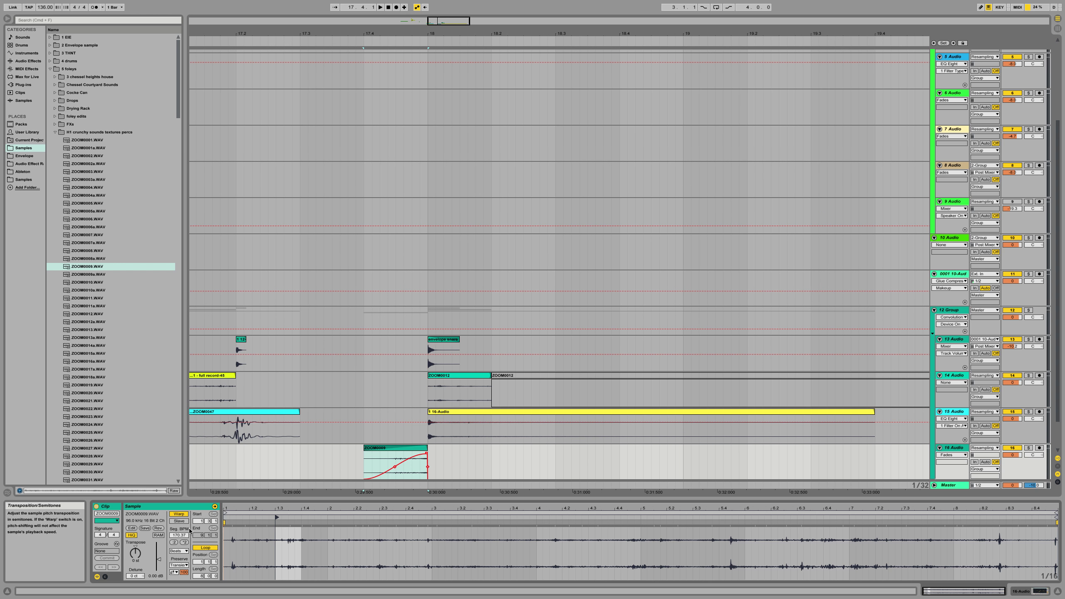
pyautogui.click(179, 516)
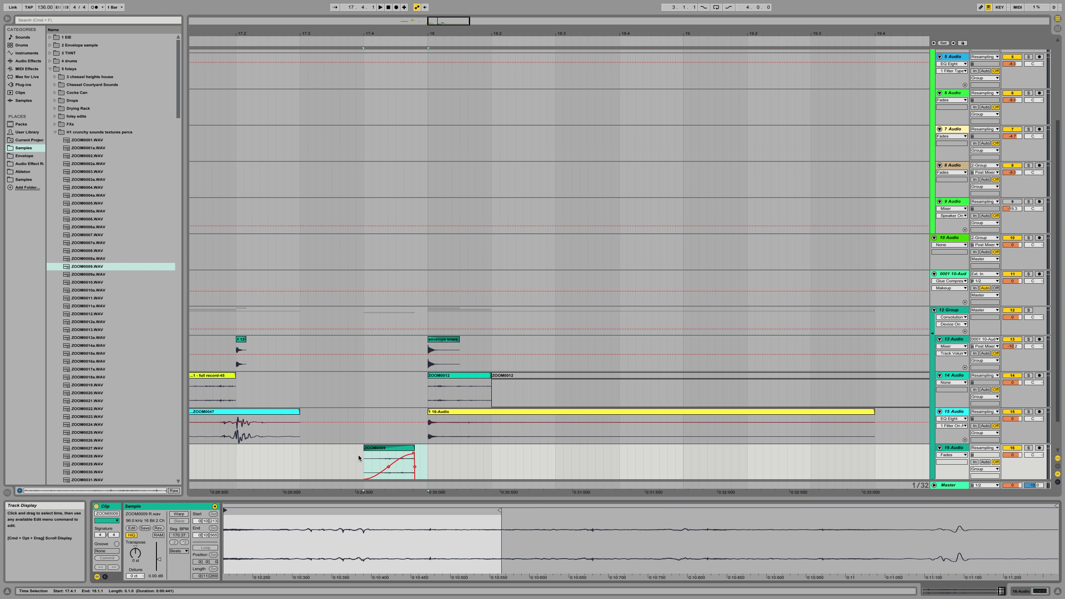
pyautogui.moveTo(416, 451); pyautogui.dragTo(428, 449)
pyautogui.press('space')
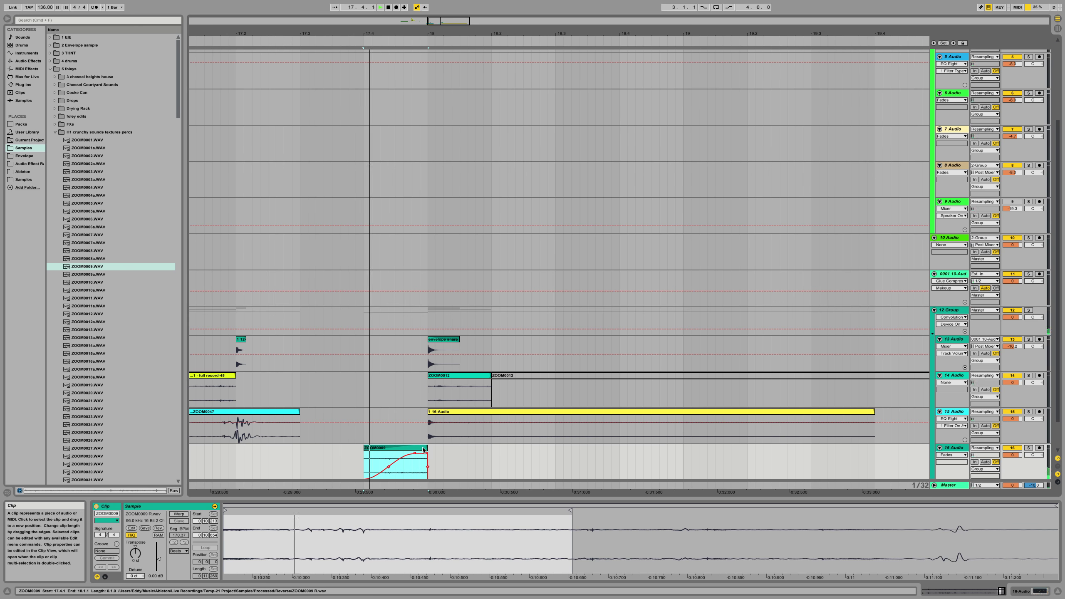
pyautogui.press('space')
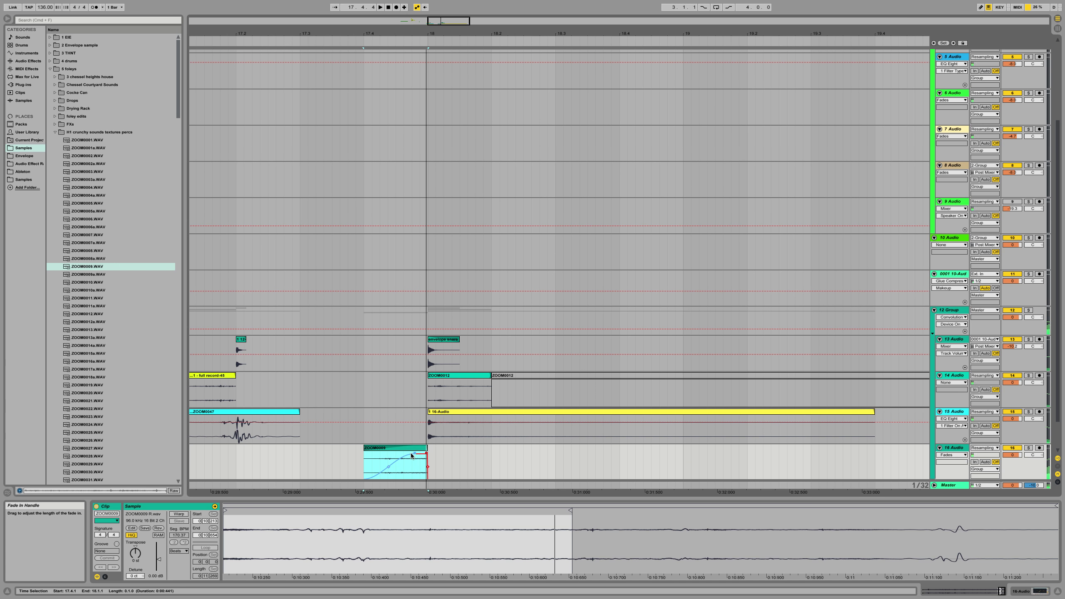
# Shift the reversed ZOOM0009 clip to start at 17.4.2 and end at bar 18, and audition it against the snare layers.
pyautogui.moveTo(365, 448); pyautogui.dragTo(419, 446)
pyautogui.press('space')
pyautogui.press('space')
pyautogui.press('space')
pyautogui.press('space')
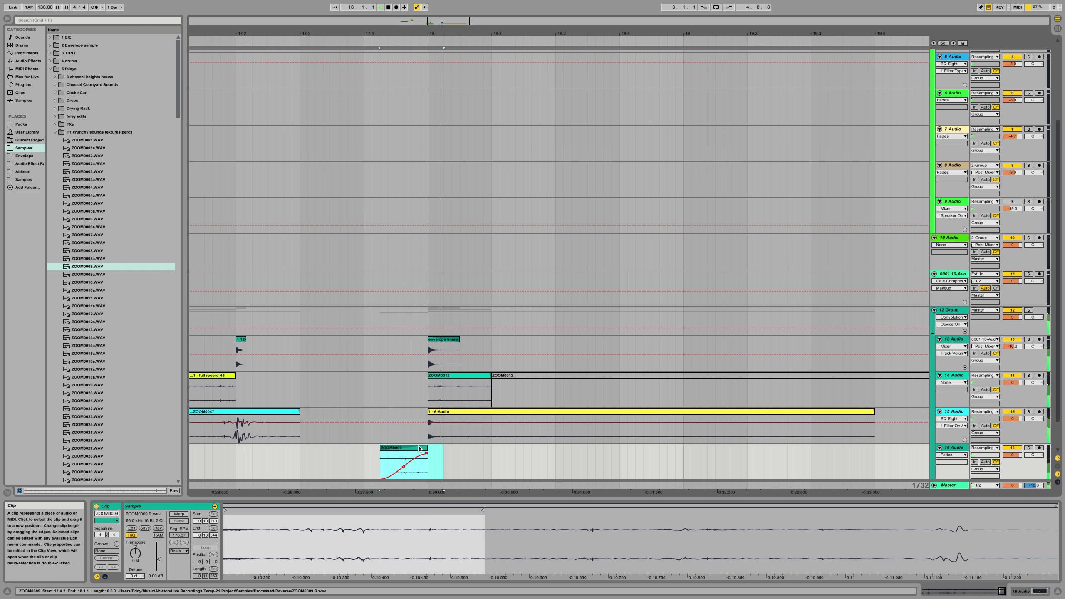
# Trim the beginning of the reversed ZOOM0009 clip to start slightly after 17.4.2.
pyautogui.click(407, 464)
pyautogui.moveTo(410, 466); pyautogui.dragTo(391, 459)
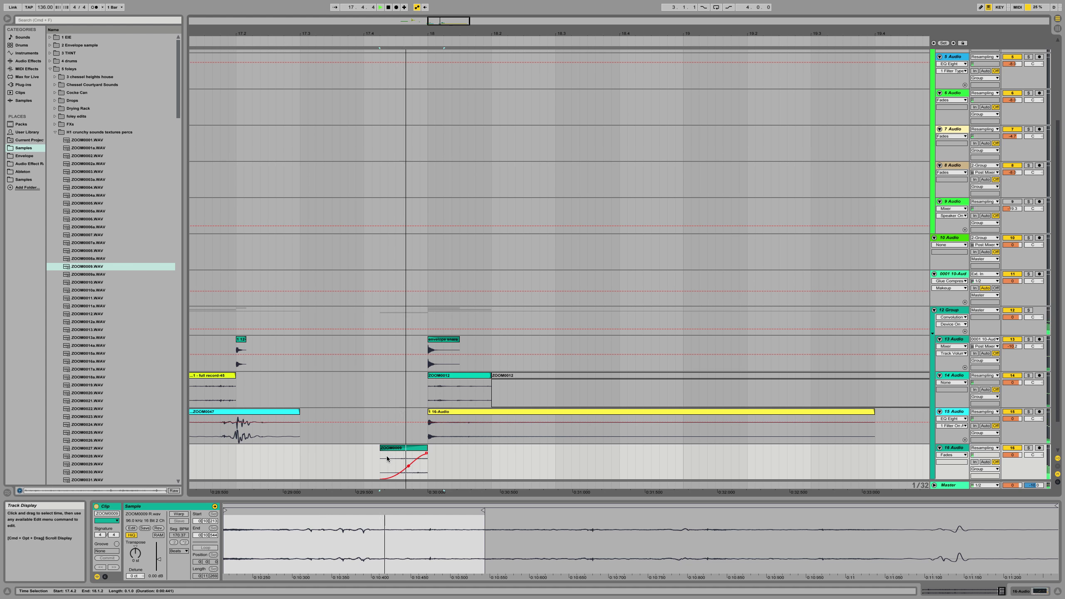
pyautogui.moveTo(390, 460); pyautogui.dragTo(365, 460)
pyautogui.press('Delete')
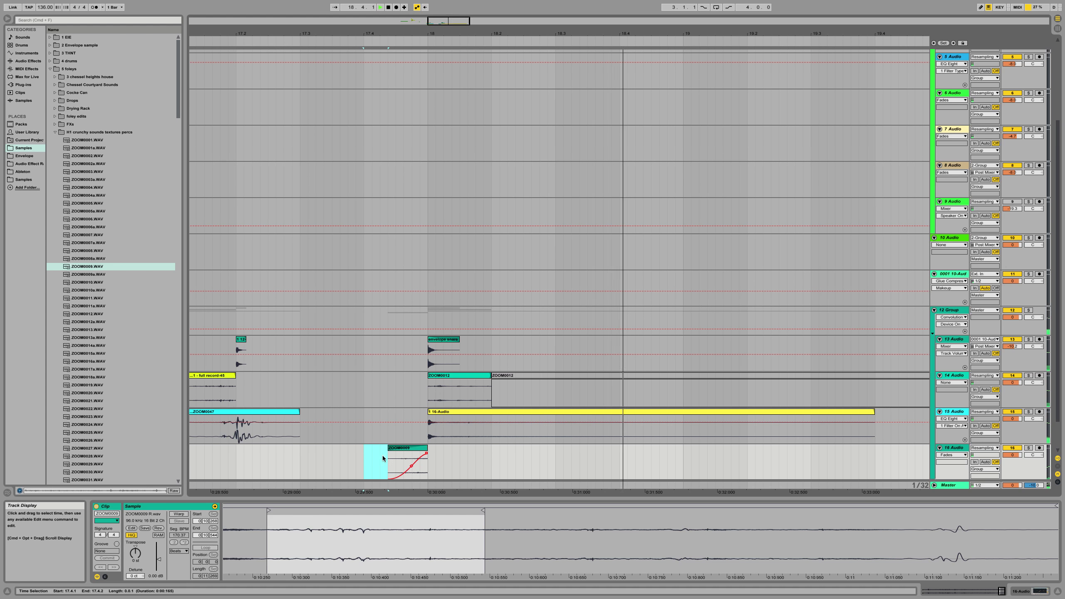
# Shape the ZOOM0009 clip's fade-in curve and set its track's EQ Eight low cut to about 2.7 kHz during playback.
pyautogui.click(410, 465)
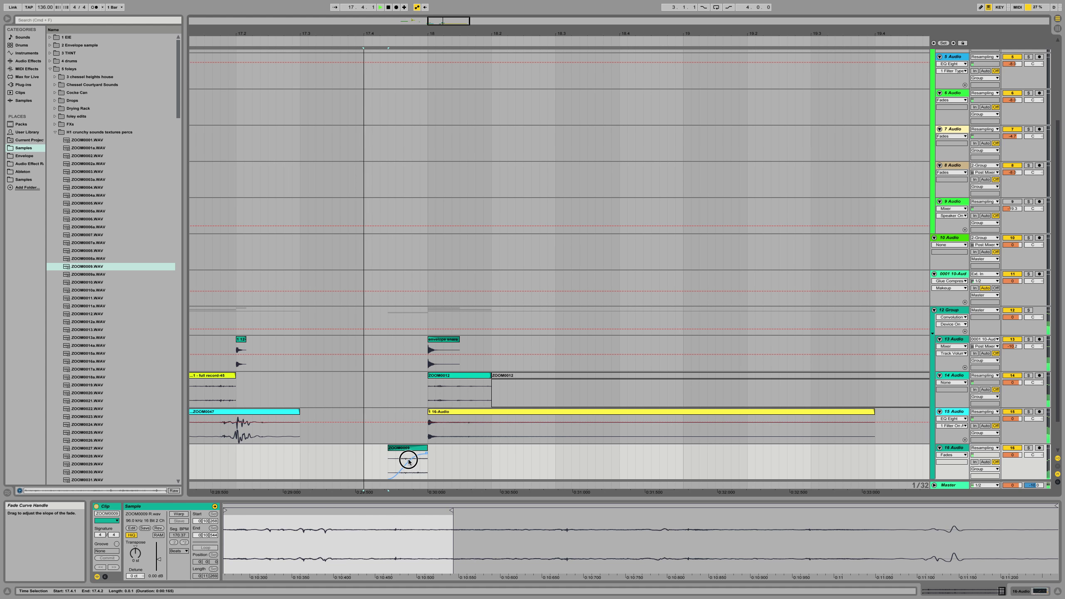
pyautogui.moveTo(427, 447); pyautogui.dragTo(413, 469)
pyautogui.press('space')
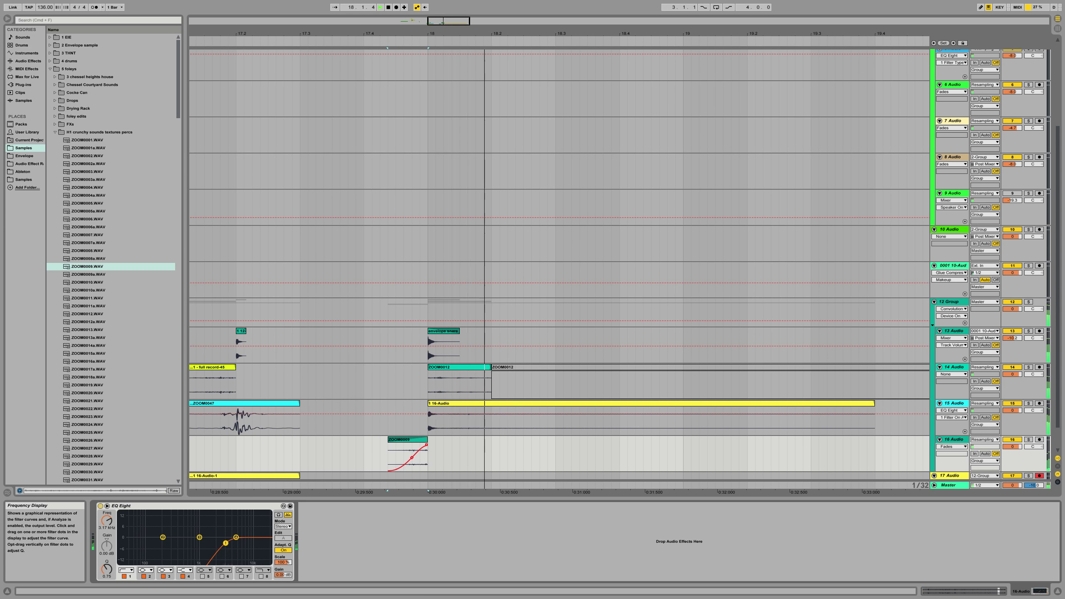
pyautogui.moveTo(220, 536); pyautogui.dragTo(222, 539)
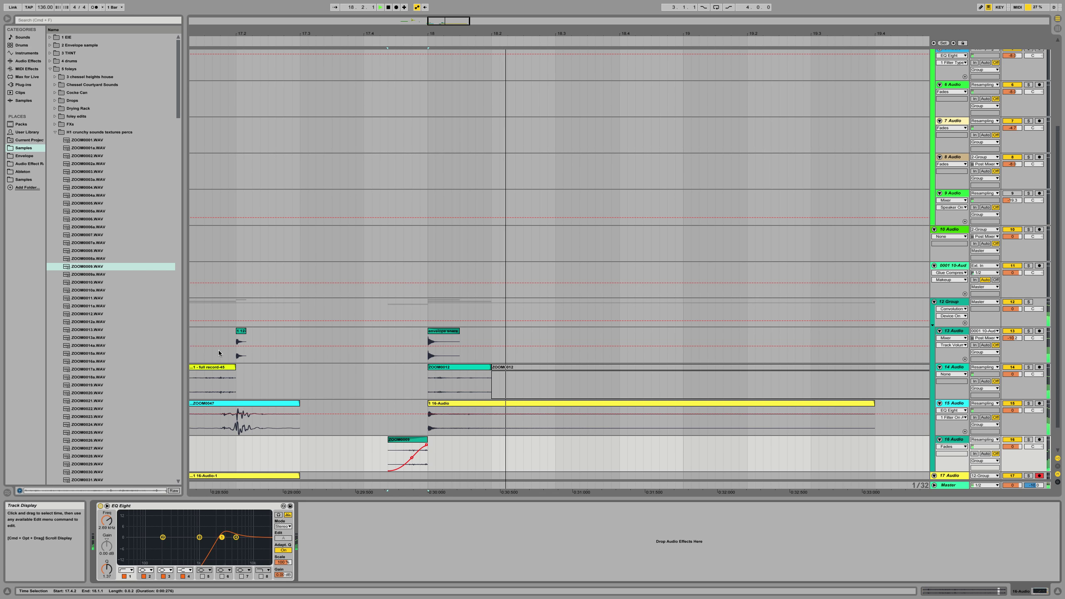
# Extend the reversed ZOOM0009 clip to 18.1.4 and give it a steeply curved fade-out.
pyautogui.moveTo(426, 439); pyautogui.dragTo(475, 440)
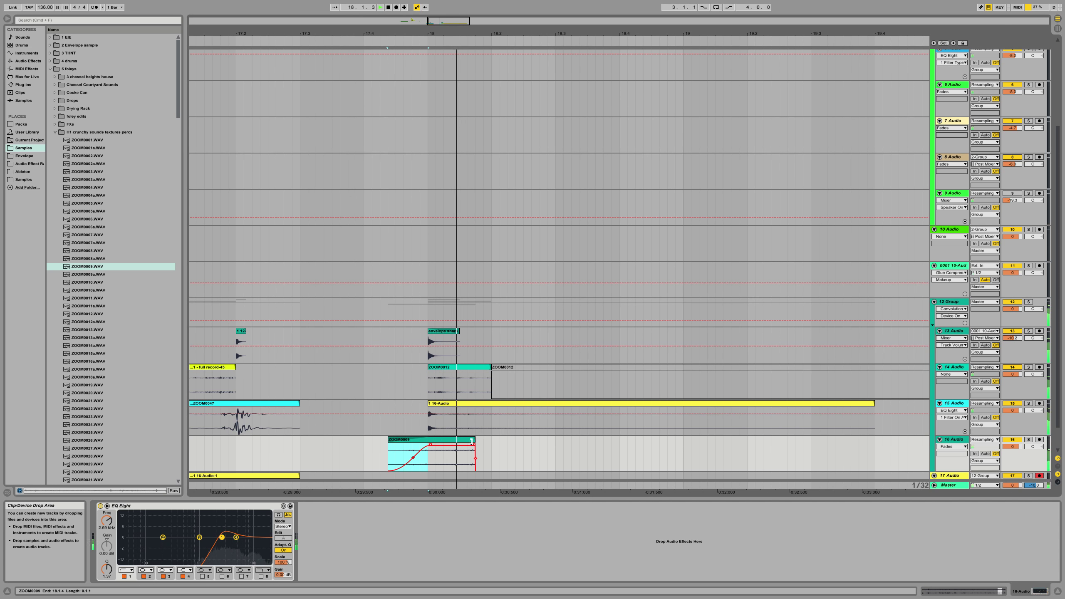
pyautogui.moveTo(456, 462); pyautogui.dragTo(438, 464)
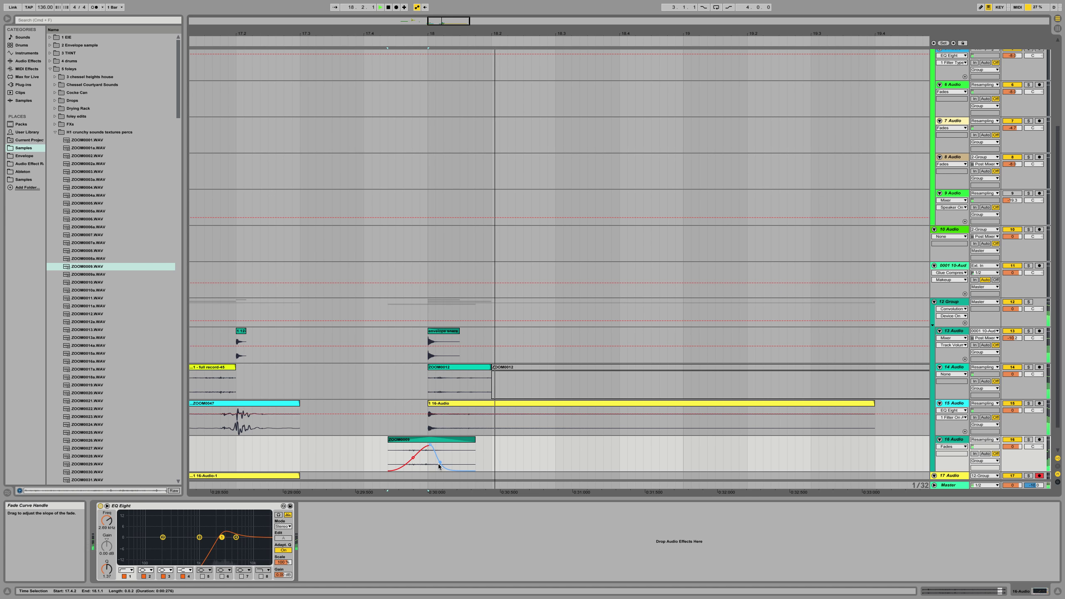
pyautogui.click(438, 463)
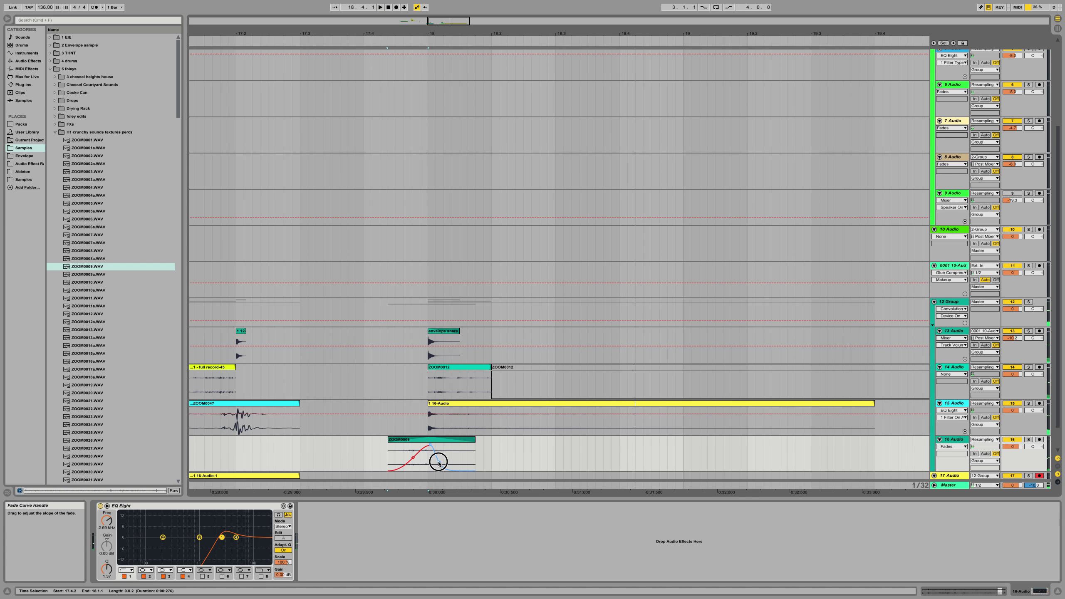
# Add an EQ Eight to the ZOOM0012 track with a low cut, a high cut and a boost around 417 Hz.
pyautogui.click(448, 369)
pyautogui.click(21, 61)
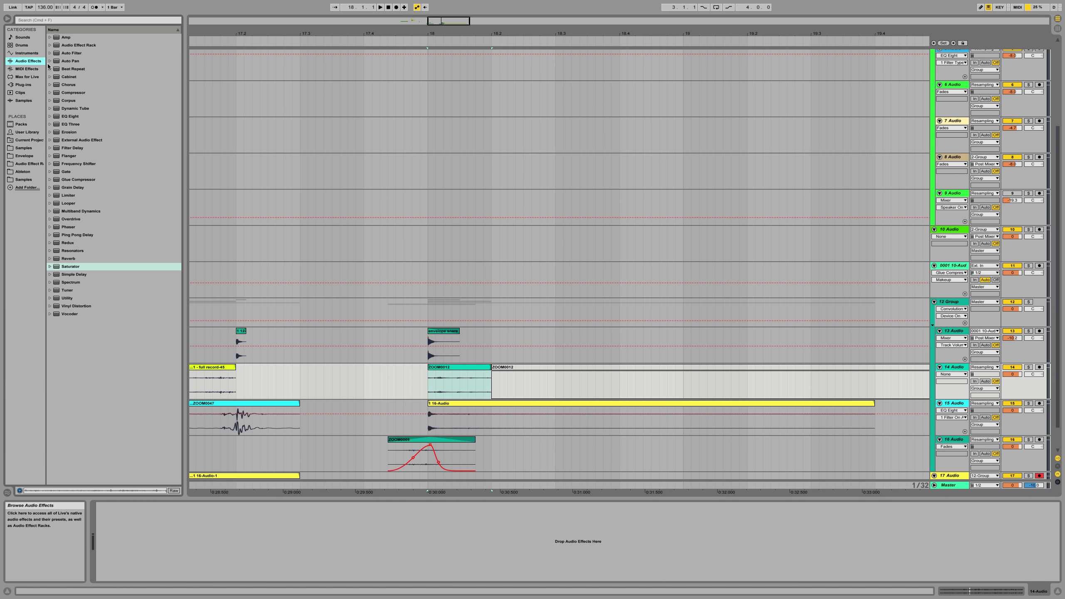
pyautogui.moveTo(67, 117); pyautogui.dragTo(228, 581)
pyautogui.click(265, 576)
pyautogui.moveTo(250, 549); pyautogui.dragTo(210, 550)
pyautogui.click(124, 576)
pyautogui.click(118, 542)
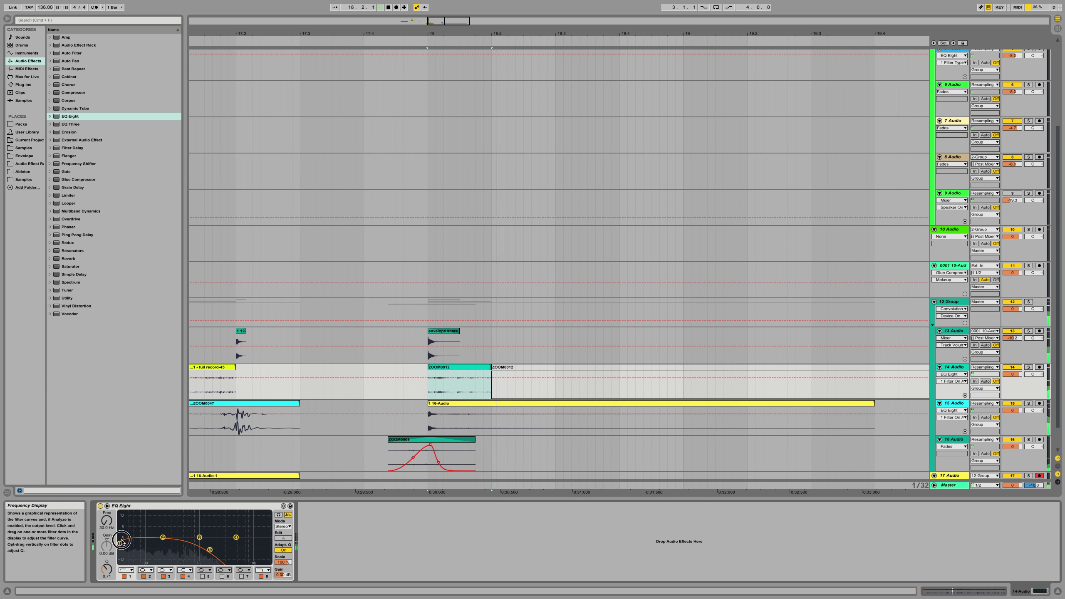
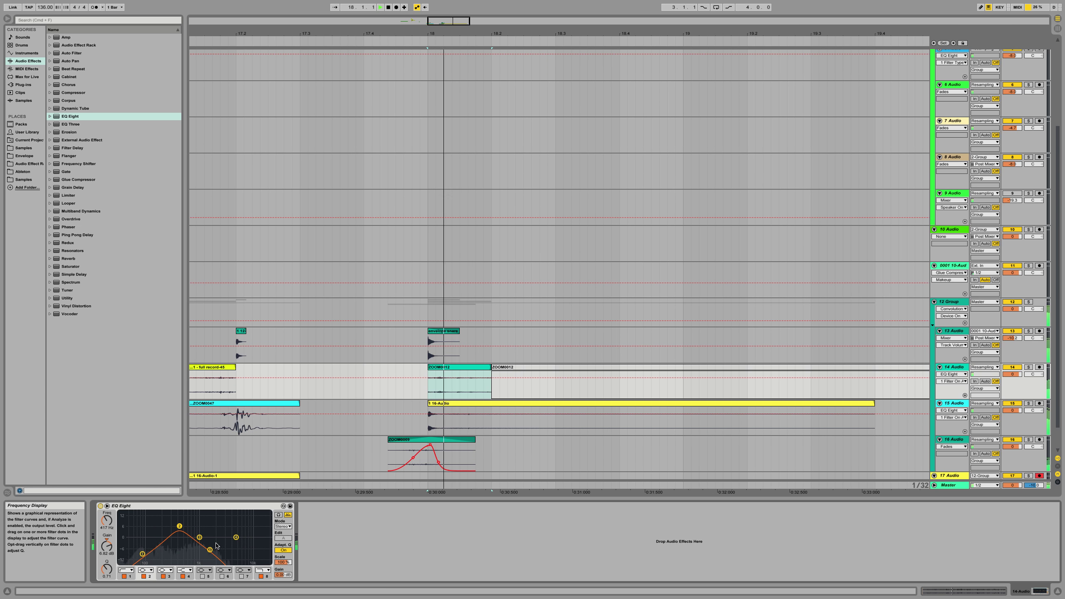
# Lower the 12 Group's Convolution Reverb Pro dry/wet mix and switch its impulse category to 07 Plates Real.
pyautogui.click(428, 312)
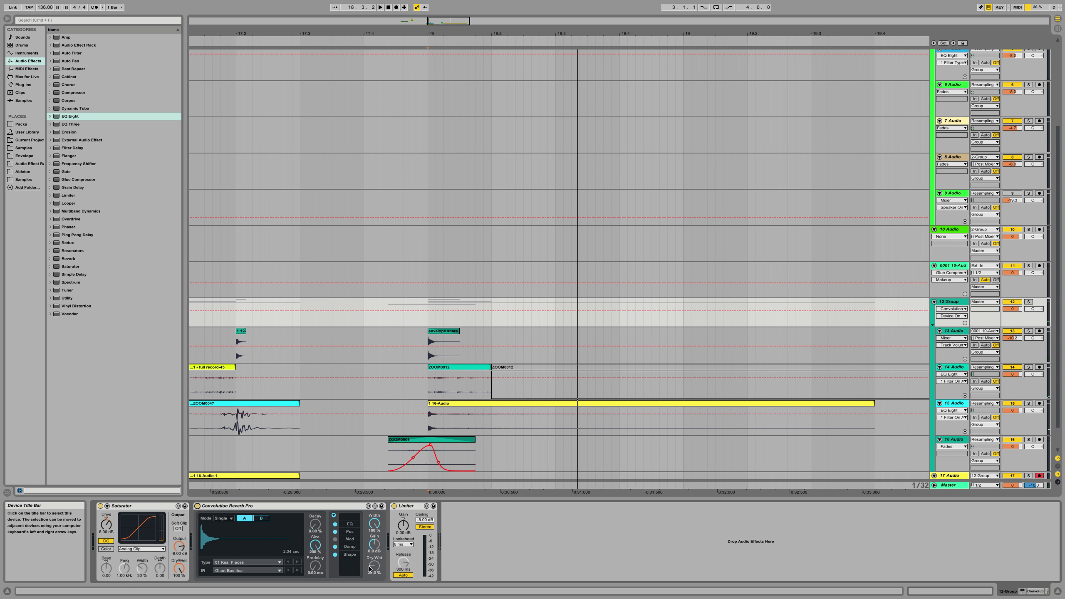
pyautogui.press('space')
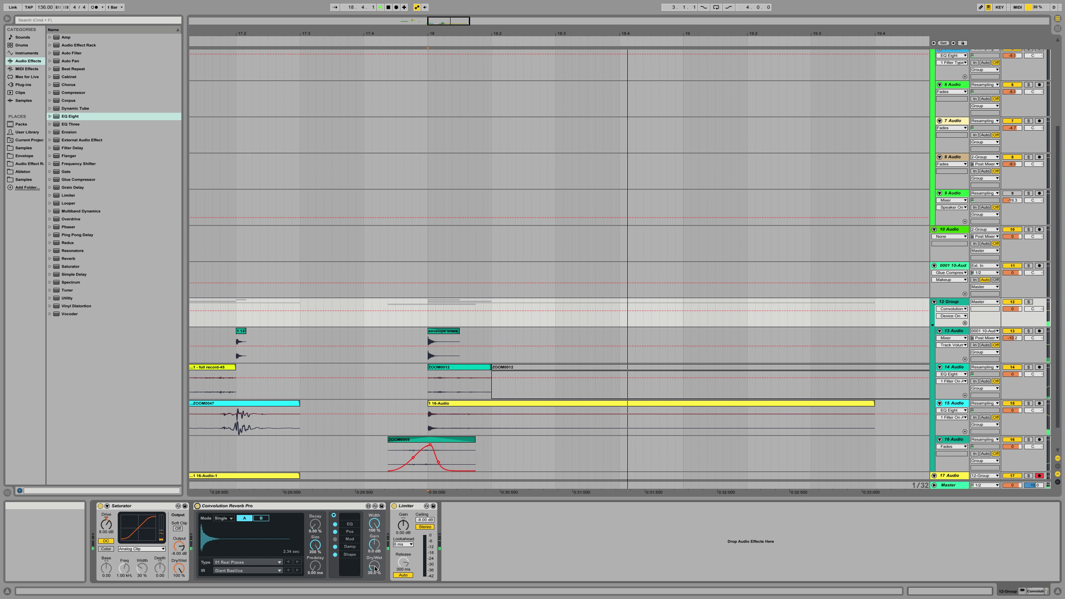
pyautogui.moveTo(374, 567); pyautogui.dragTo(377, 568)
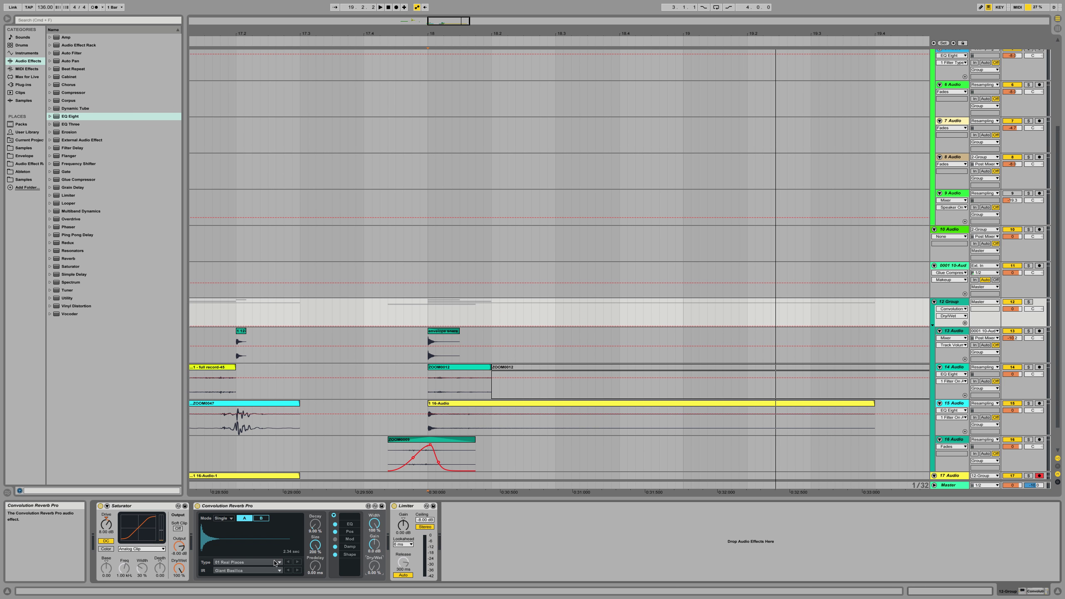
pyautogui.click(241, 562)
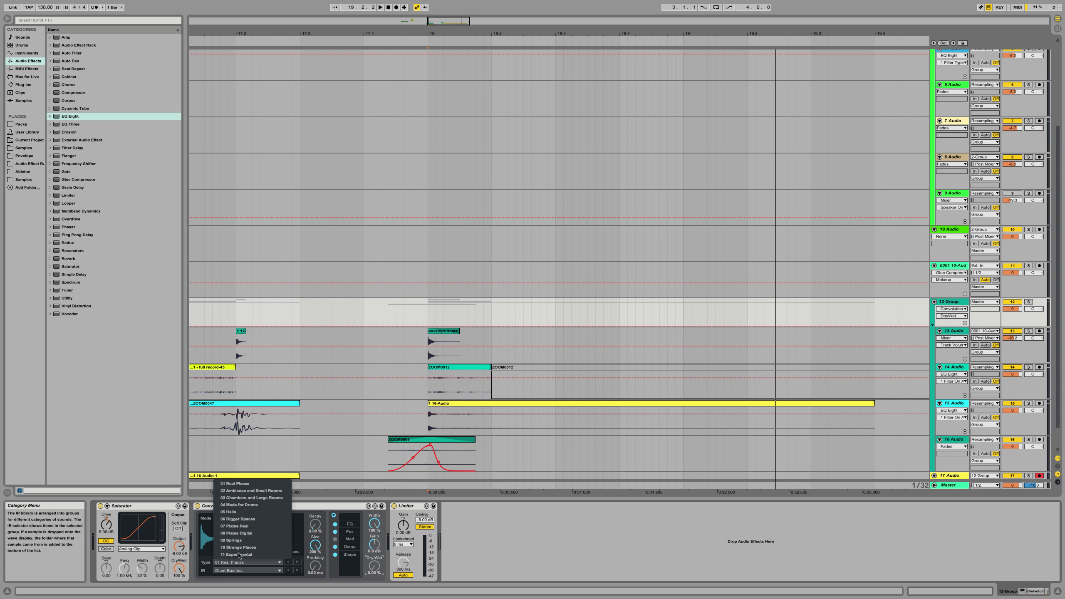
pyautogui.click(250, 527)
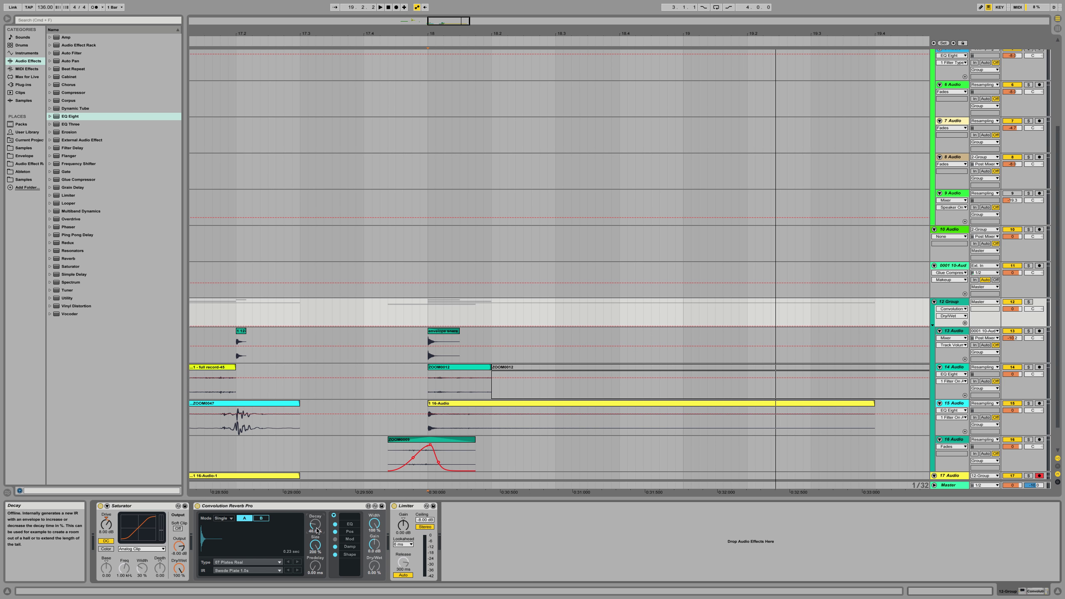
# Set the plate reverb's dry/wet to about 17%, its decay to 100% and its size to 137% during playback.
pyautogui.moveTo(379, 572); pyautogui.dragTo(379, 563)
pyautogui.press('space')
pyautogui.moveTo(315, 525); pyautogui.dragTo(315, 509)
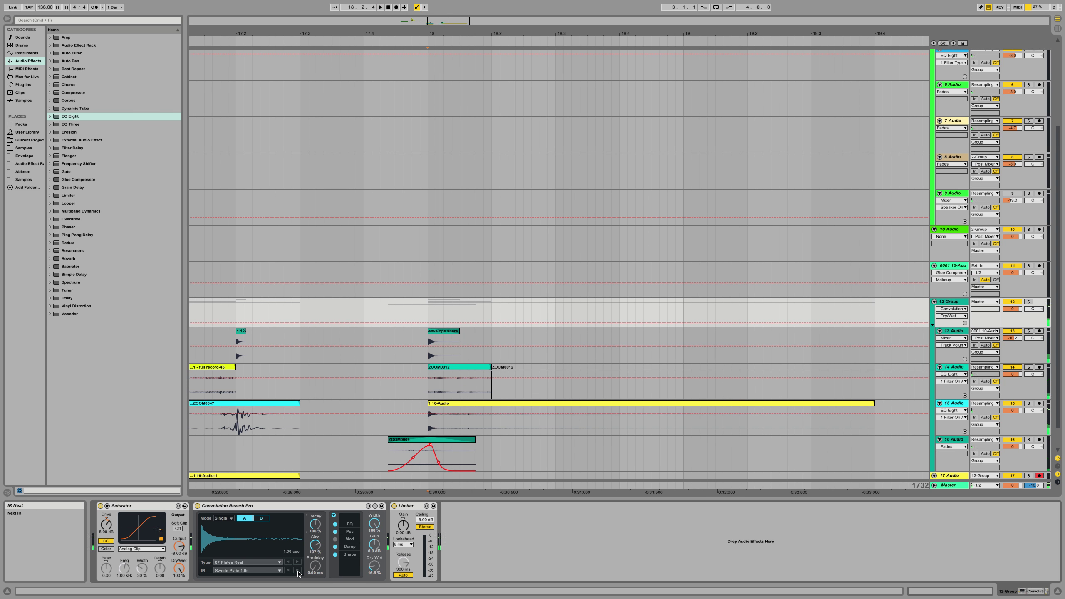
# Switch the reverb's impulse category to 06 Bigger Spaces and set its dry/wet to about 11.6%.
pyautogui.click(251, 562)
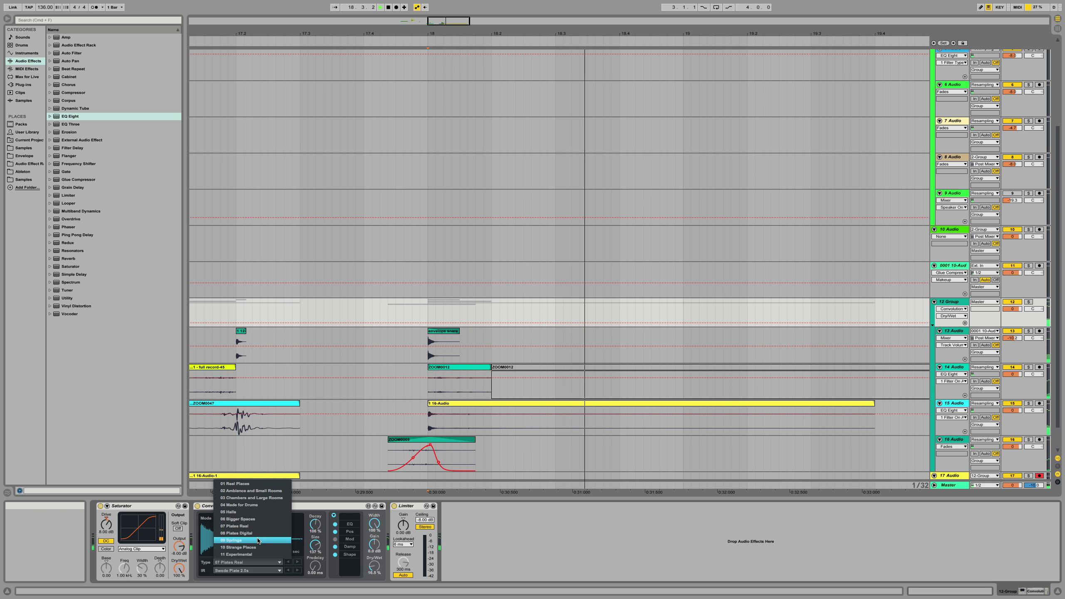
pyautogui.click(251, 519)
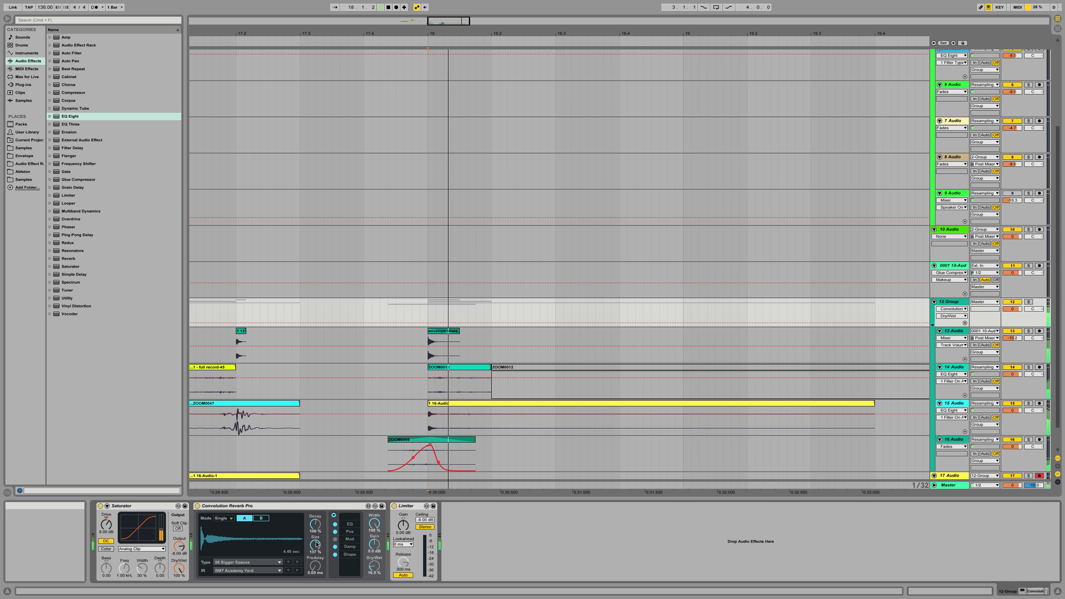
pyautogui.moveTo(374, 566)
pyautogui.mouseDown()
pyautogui.moveTo(373, 552)
pyautogui.moveTo(373, 562)
pyautogui.mouseUp()
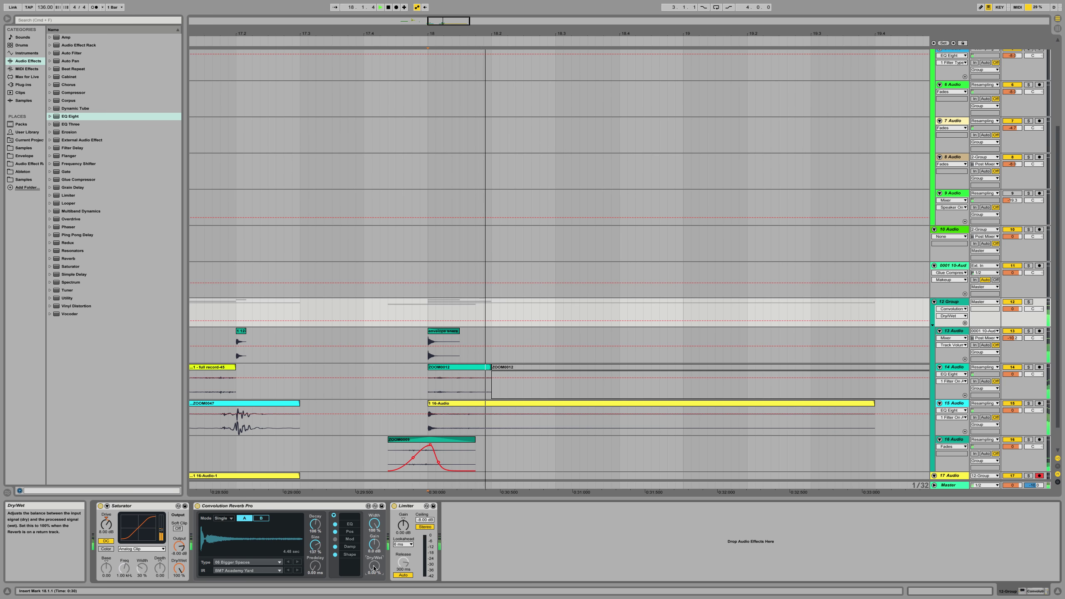
pyautogui.moveTo(374, 565); pyautogui.dragTo(374, 571)
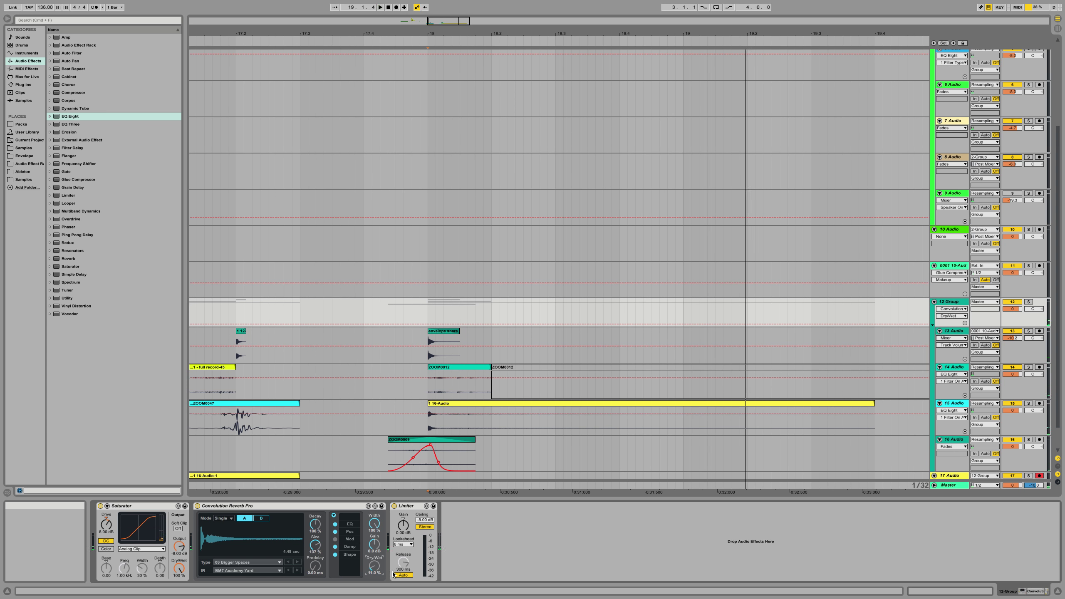
# Raise the 12 Group Limiter's gain to about 2.5 dB and insert a Dynamic Tube between the reverb and the Limiter.
pyautogui.moveTo(404, 530); pyautogui.dragTo(404, 525)
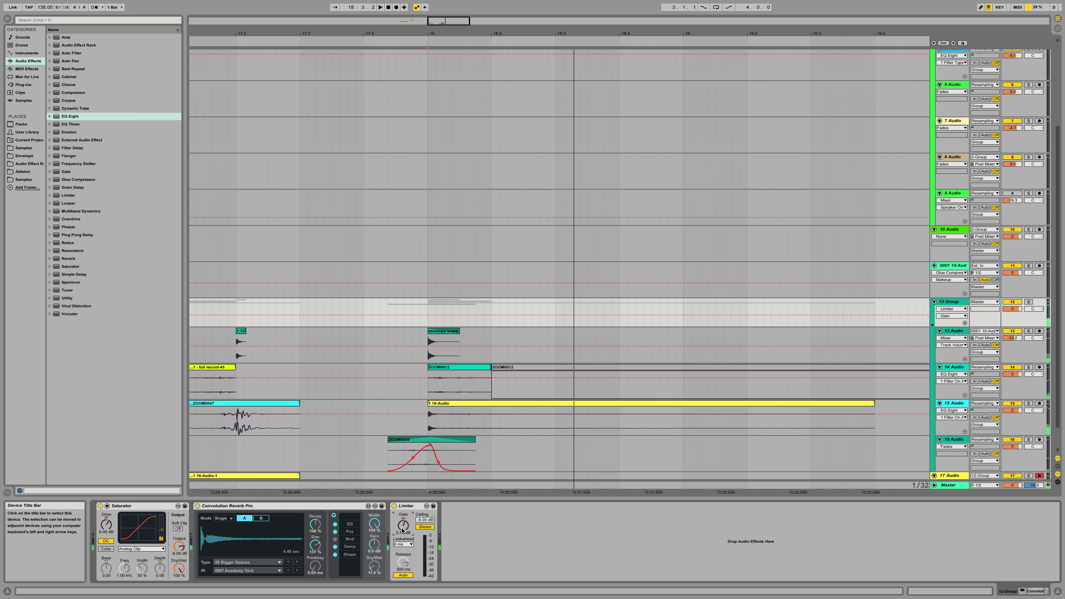
pyautogui.press('space')
pyautogui.click(72, 109)
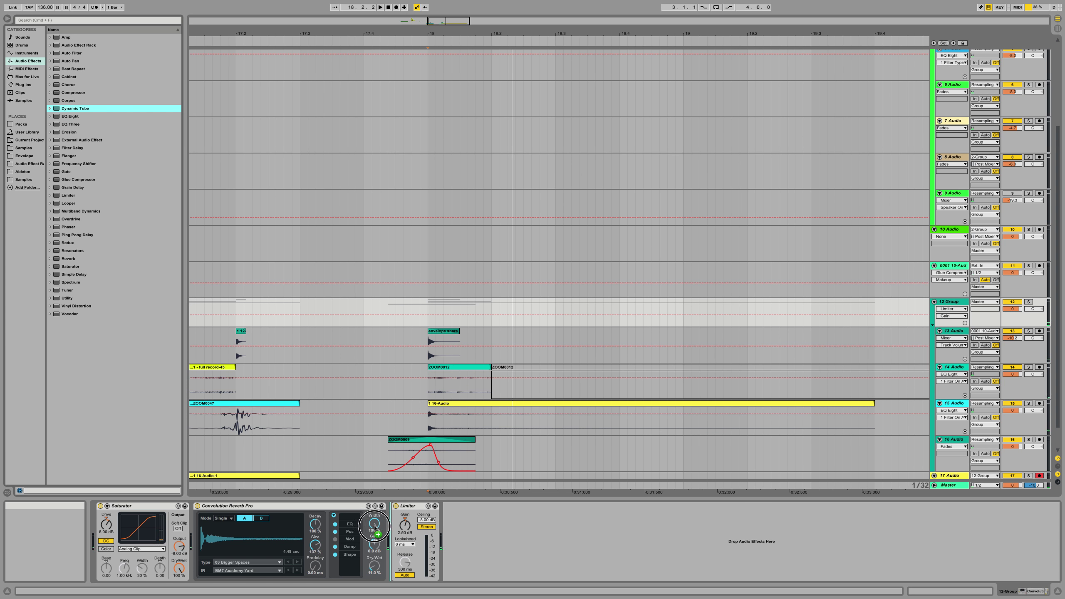
pyautogui.doubleClick(68, 109)
pyautogui.moveTo(413, 500); pyautogui.dragTo(528, 511)
pyautogui.press('space')
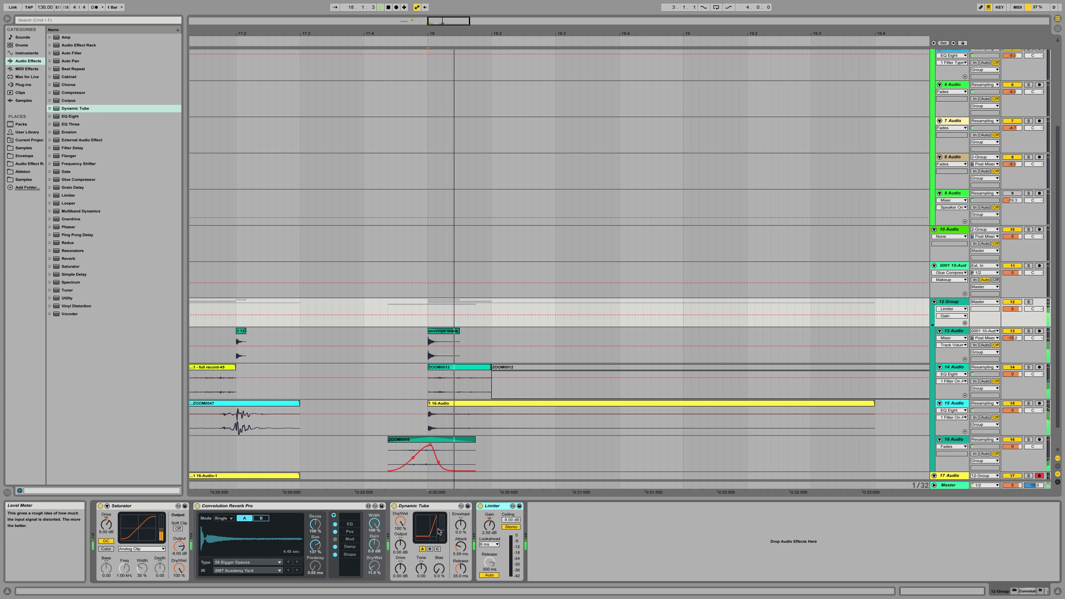
# Add a Spectrum after the Limiter, raise the Dynamic Tube's drive and tone, and try its other tube models.
pyautogui.doubleClick(68, 283)
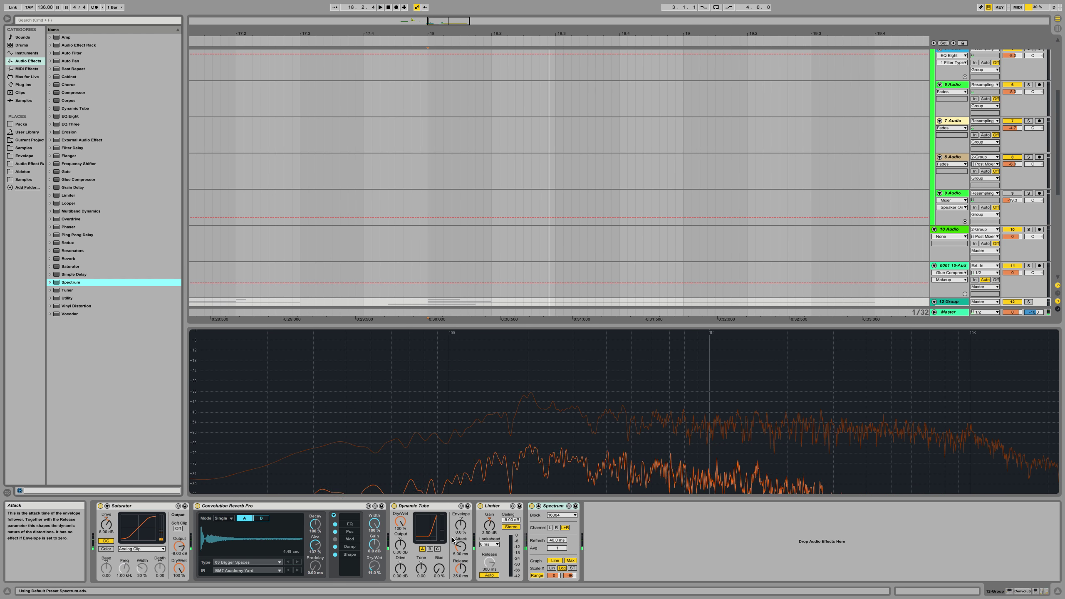
pyautogui.click(430, 549)
pyautogui.moveTo(400, 569)
pyautogui.mouseDown()
pyautogui.moveTo(439, 554)
pyautogui.moveTo(418, 572)
pyautogui.mouseUp()
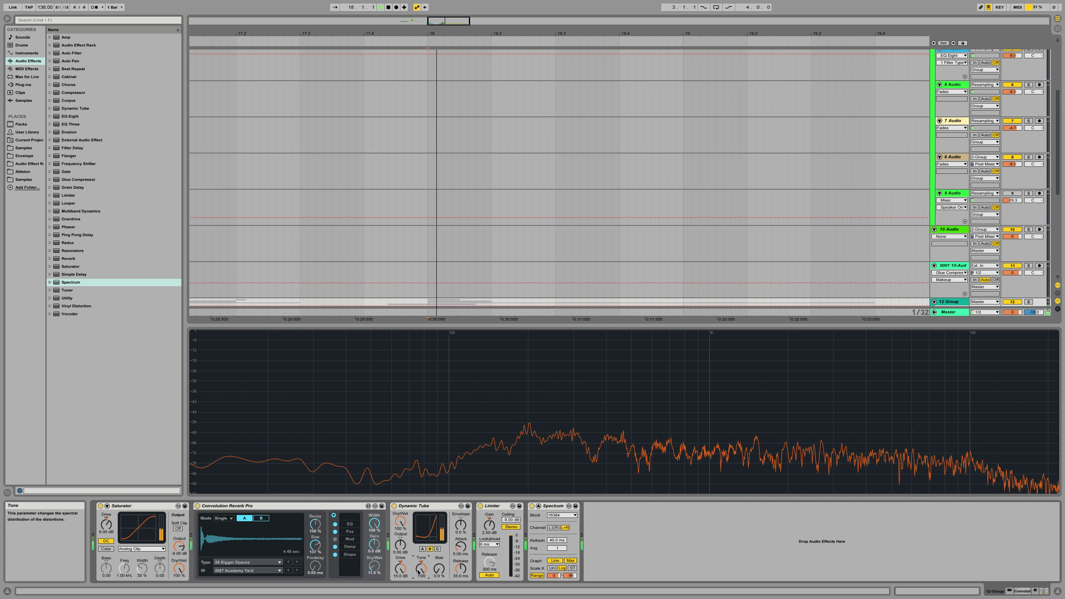
pyautogui.click(438, 549)
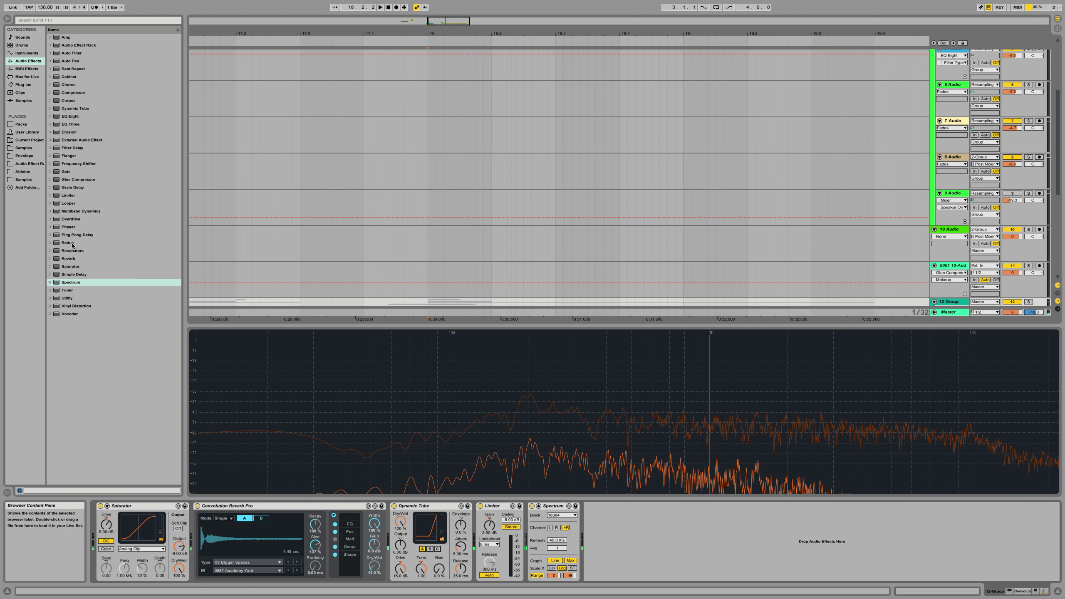
# Insert an Overdrive between the Dynamic Tube and the Limiter, and deactivate the Dynamic Tube.
pyautogui.moveTo(72, 222); pyautogui.dragTo(442, 514)
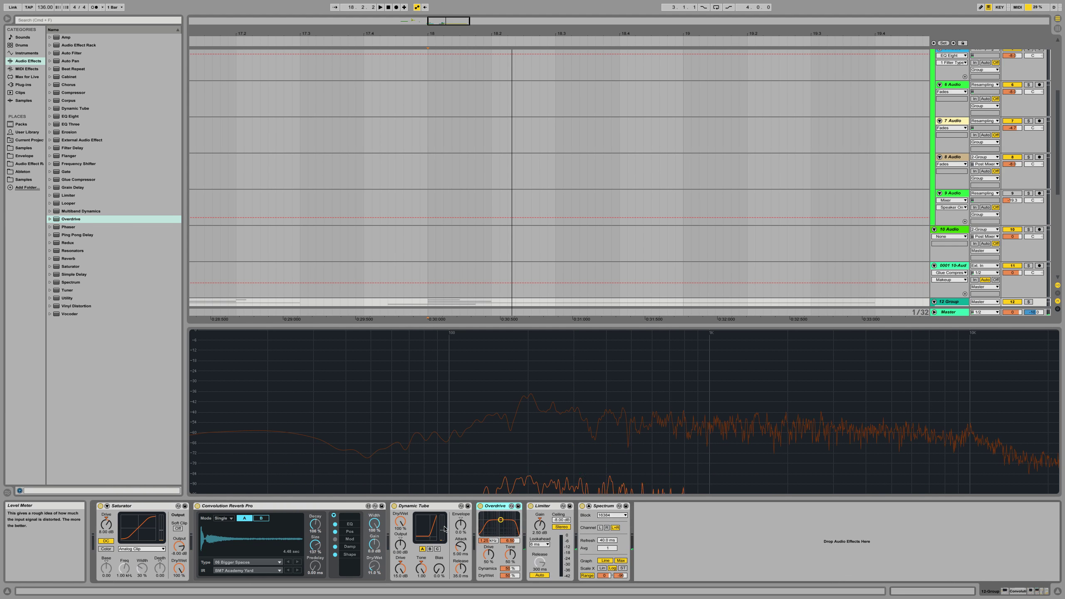
pyautogui.press('space')
pyautogui.click(439, 505)
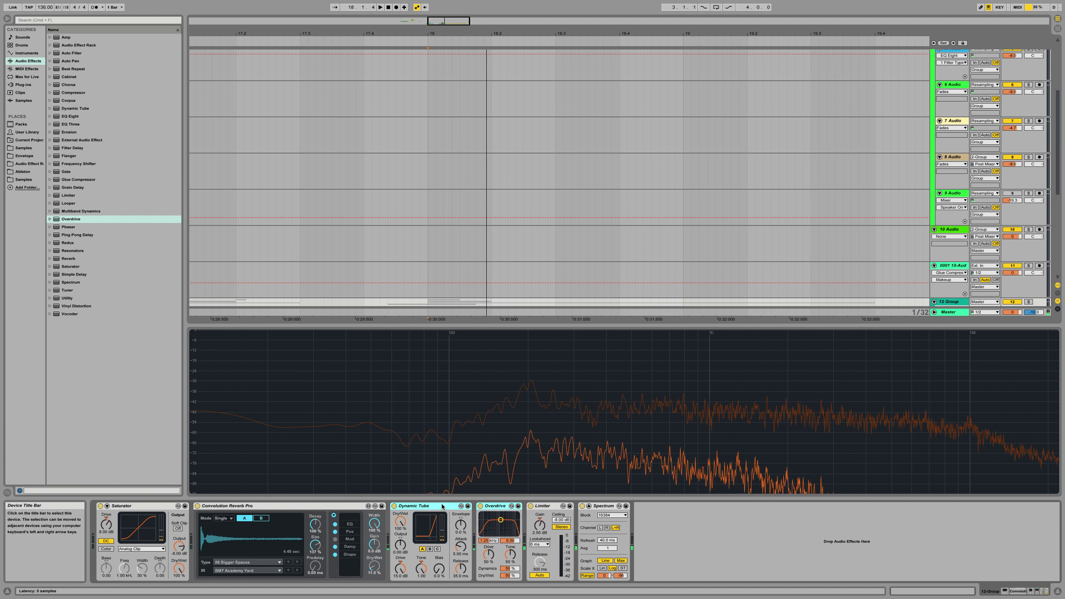
pyautogui.click(395, 507)
pyautogui.press('space')
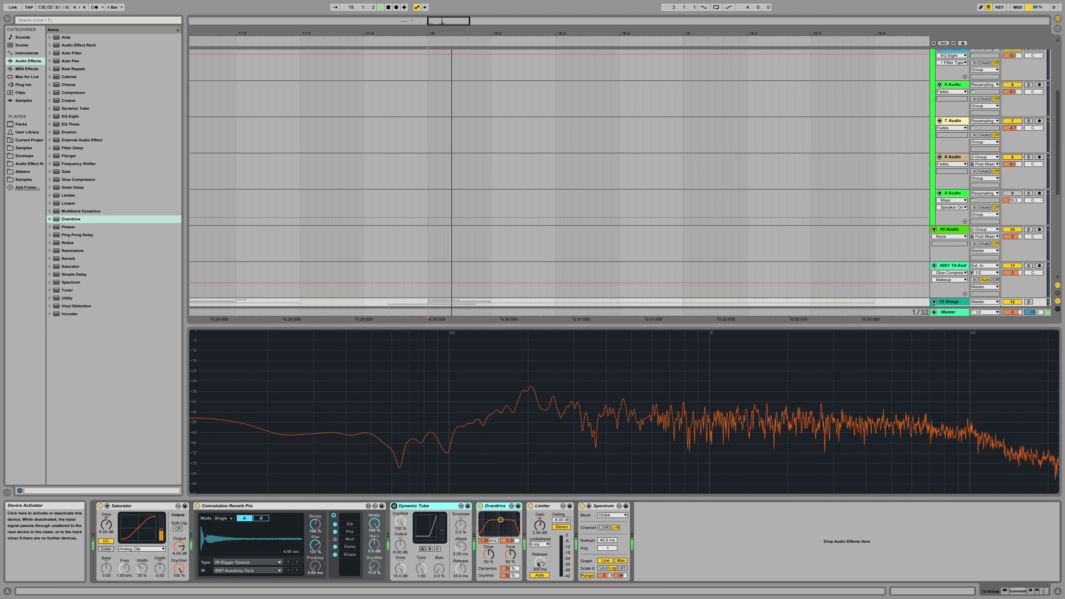
# Set the Overdrive's dynamics to 0% and tone to 68%, sweep its bandpass filter, and adjust its drive and dry/wet mix.
pyautogui.moveTo(510, 568); pyautogui.dragTo(510, 588)
pyautogui.moveTo(510, 575); pyautogui.dragTo(488, 565)
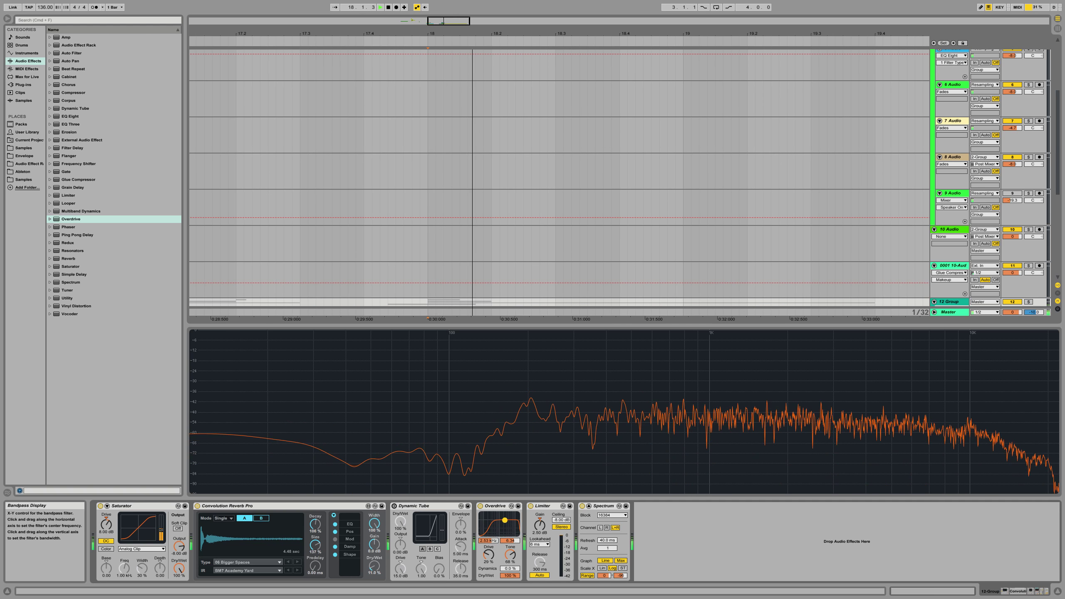
pyautogui.moveTo(500, 521); pyautogui.dragTo(490, 514)
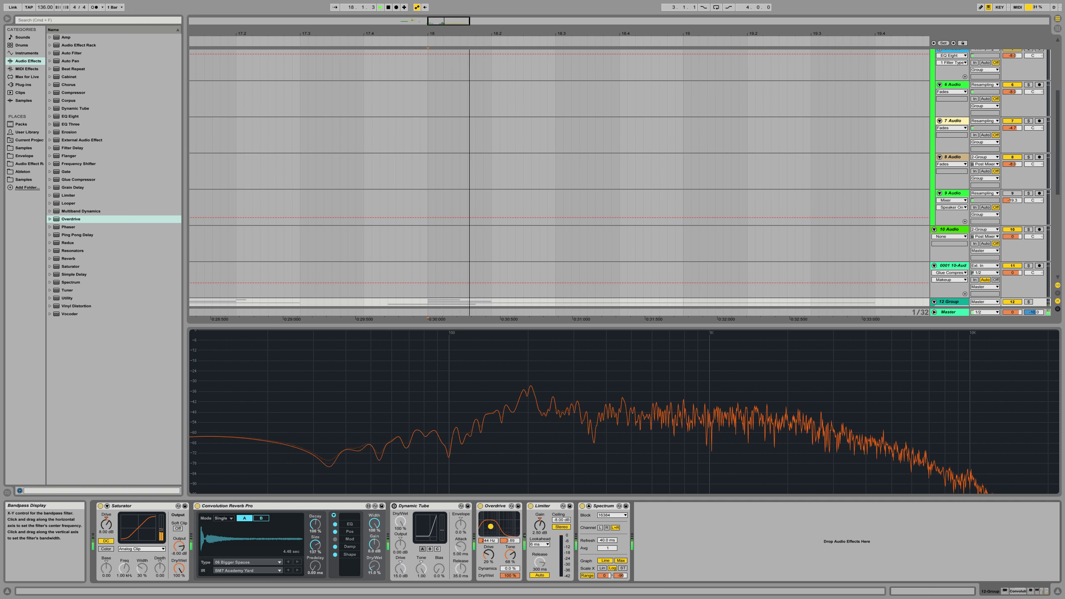
pyautogui.moveTo(489, 514)
pyautogui.mouseDown()
pyautogui.moveTo(491, 524)
pyautogui.moveTo(499, 519)
pyautogui.mouseUp()
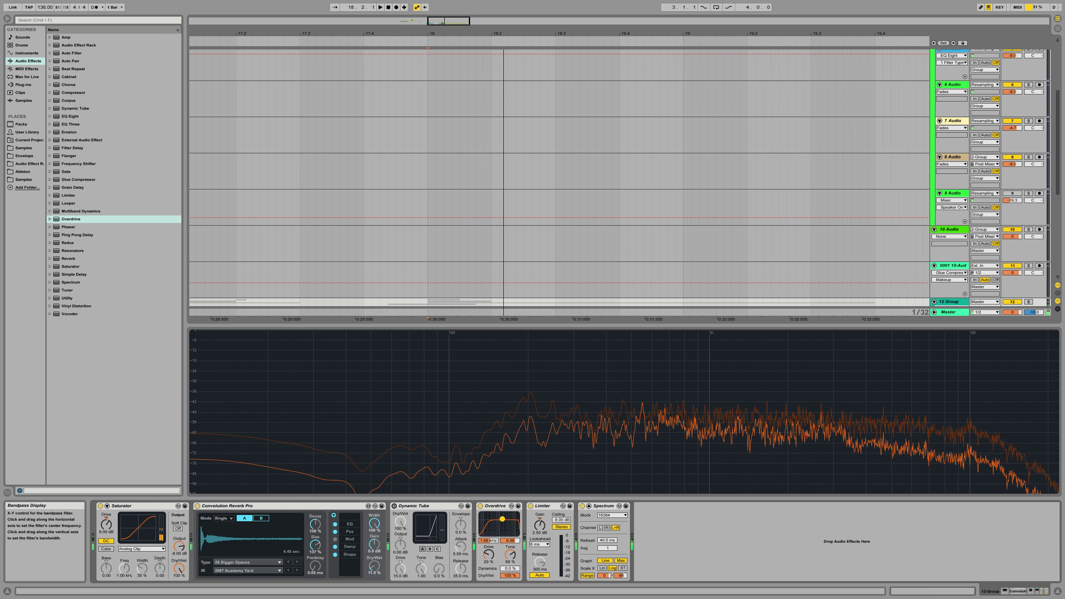
pyautogui.moveTo(502, 519); pyautogui.dragTo(500, 519)
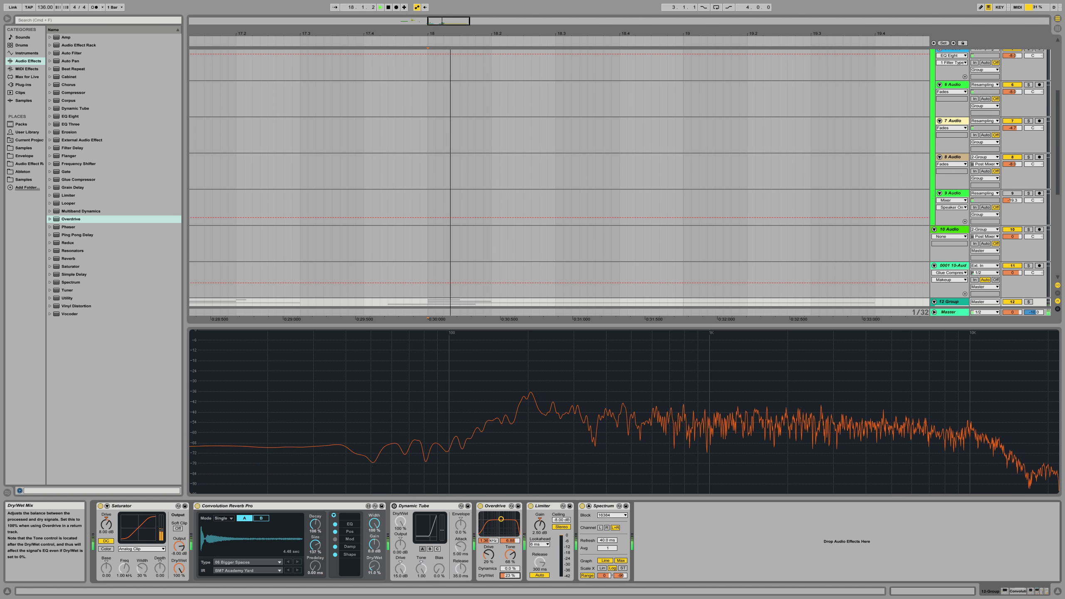
# Replay the layered snare from bar 18 several times to judge the Overdrive's effect.
pyautogui.press('space')
pyautogui.press('space')
pyautogui.press('space')
pyautogui.press('space')
pyautogui.press('space')
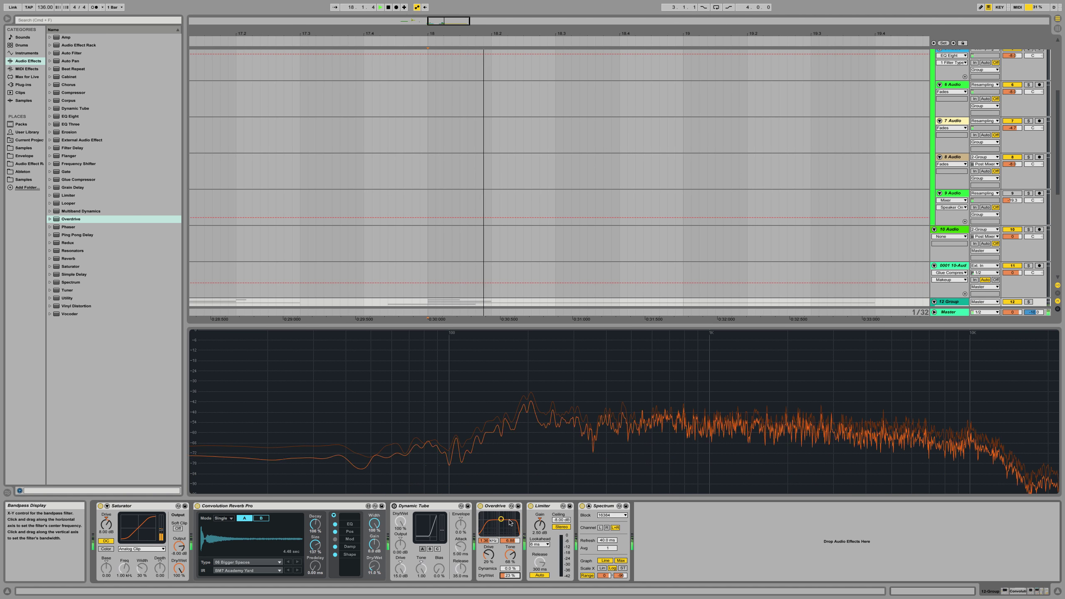
pyautogui.press('space')
pyautogui.press('space')
pyautogui.press('space')
pyautogui.press('space')
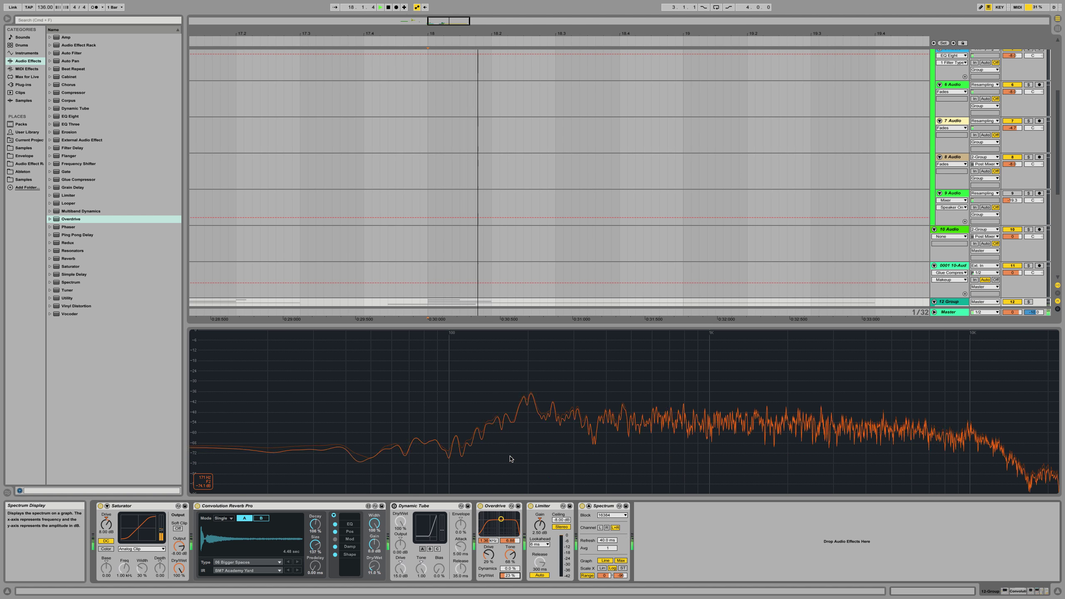
# Try placing the Convolution Reverb Pro between the Overdrive and the Limiter, and undo the move.
pyautogui.scroll(-5, 585, 298)
pyautogui.scroll(-1, 566, 274)
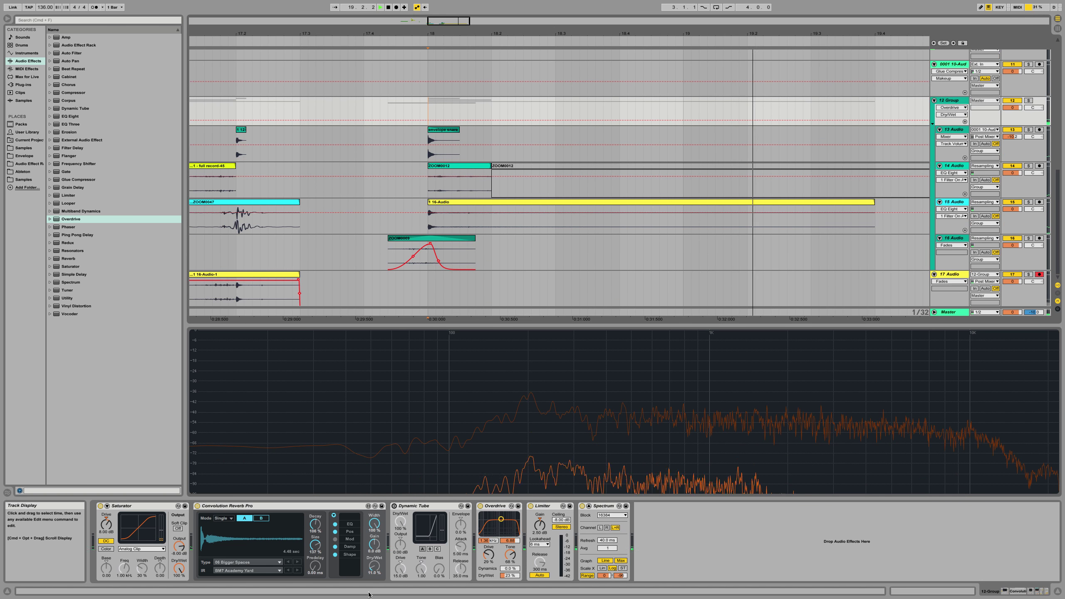
pyautogui.moveTo(345, 506); pyautogui.dragTo(528, 522)
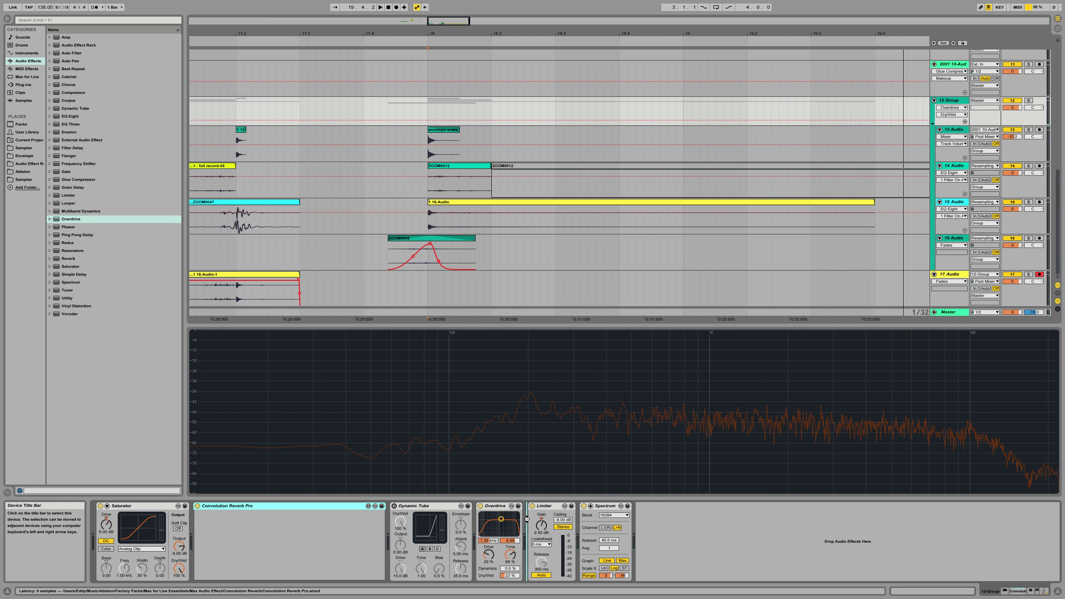
pyautogui.press('space')
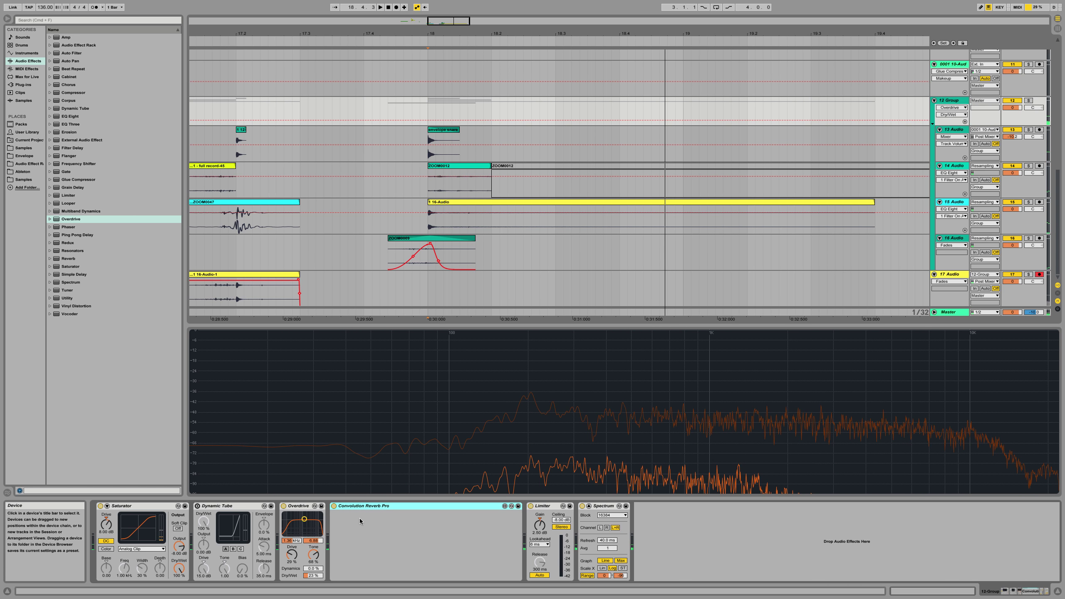
pyautogui.press('super+z')
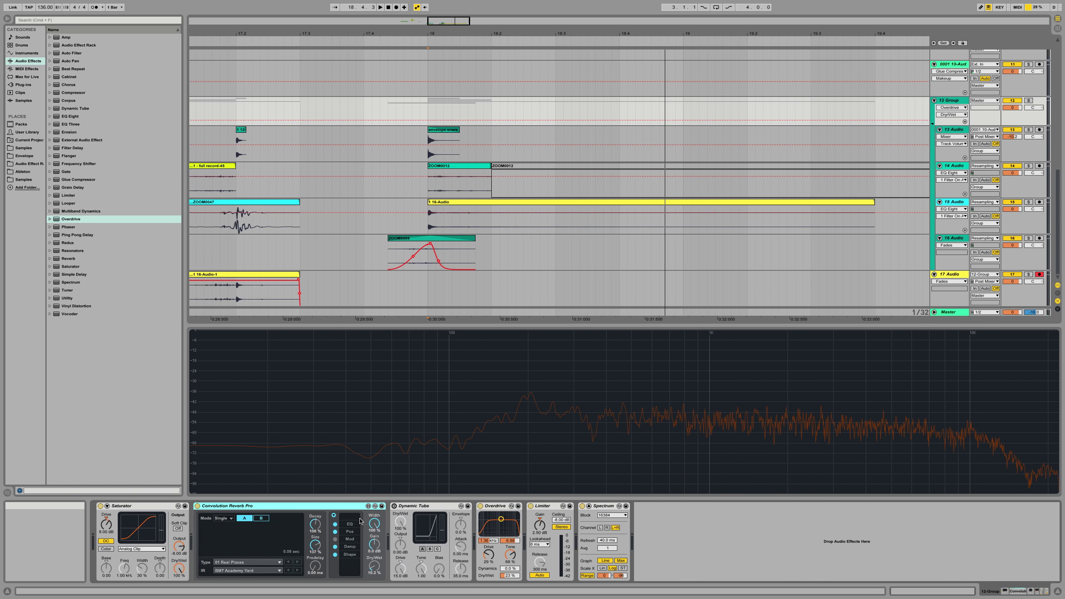
# Lower the Convolution Reverb Pro's dry/wet mix to about 7% during playback.
pyautogui.press('space')
pyautogui.moveTo(375, 573); pyautogui.dragTo(376, 573)
pyautogui.press('space')
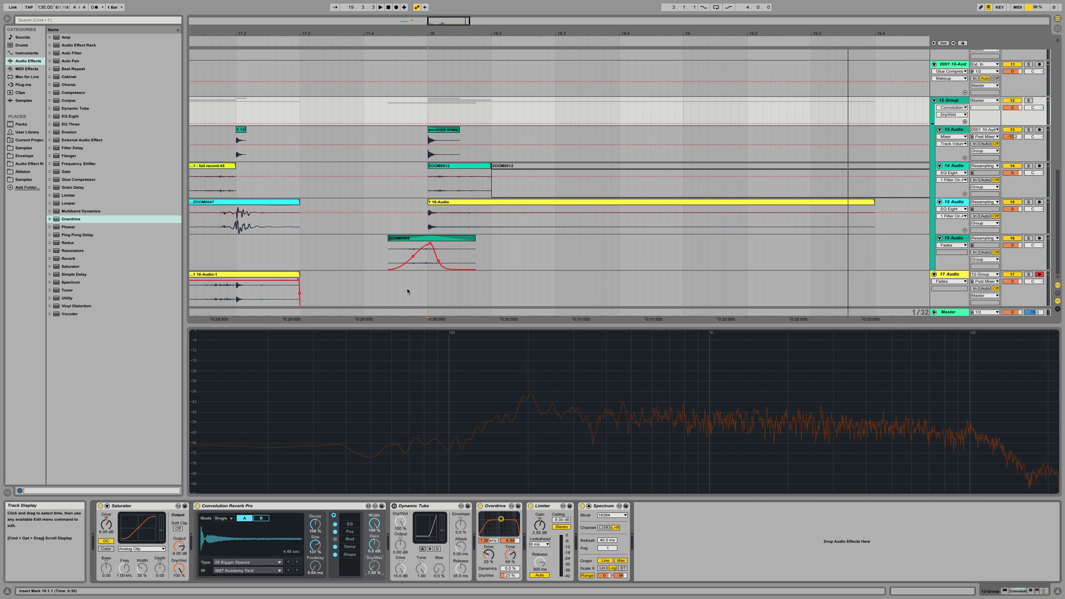
# Record the 12 Group's output onto the 17 Audio track, starting at the beginning of the reversed foley clip.
pyautogui.click(388, 291)
pyautogui.press('space')
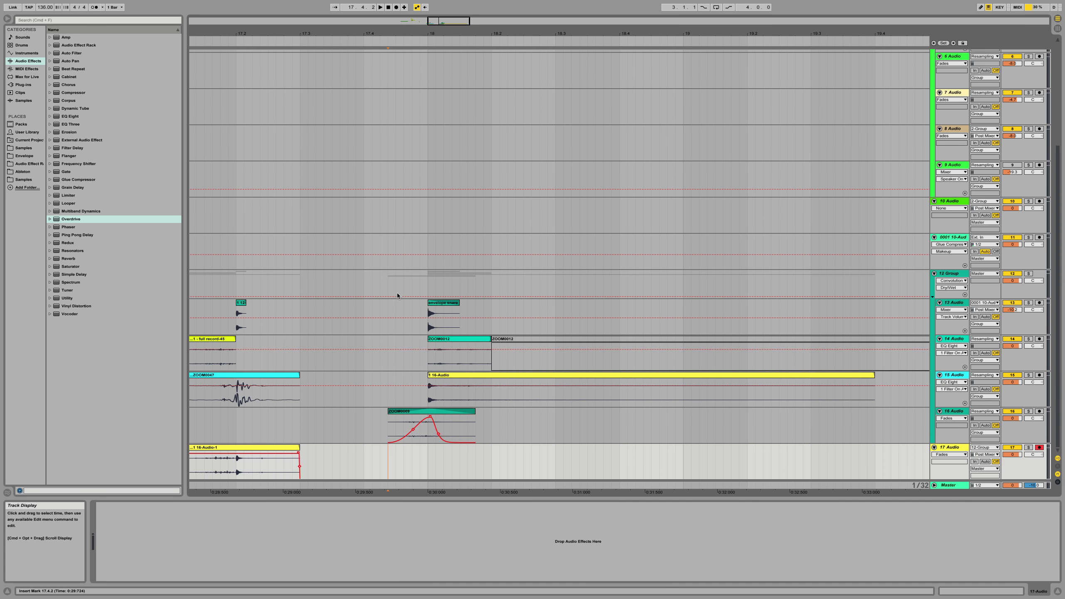
pyautogui.click(396, 9)
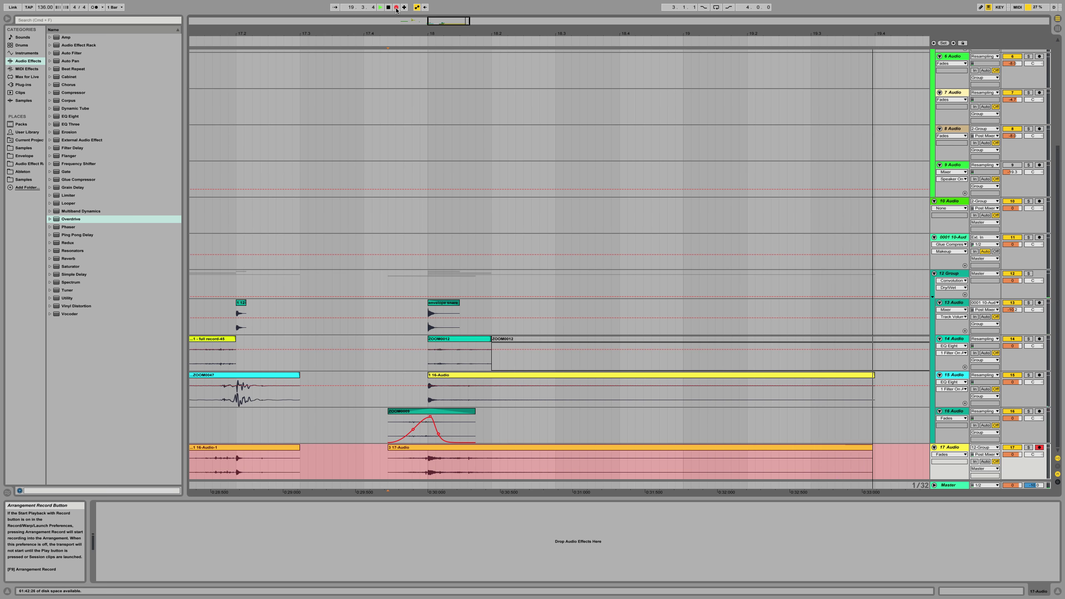
pyautogui.press('space')
# Consolidate the new 17 Audio recording up to the end of the 16-Audio clip and reveal its file in Finder.
pyautogui.moveTo(883, 448); pyautogui.dragTo(876, 450)
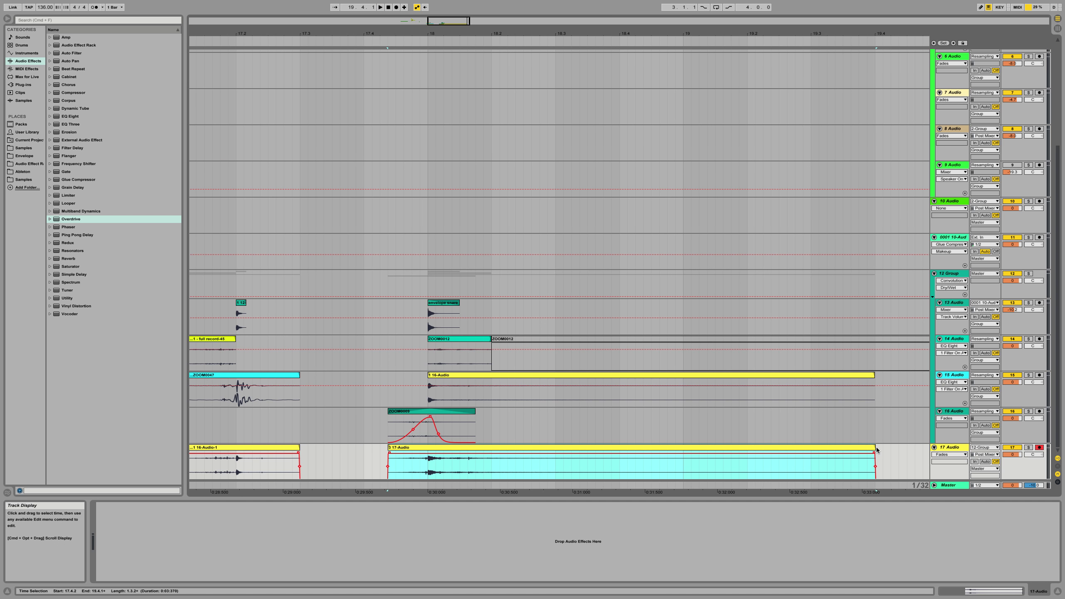
pyautogui.rightClick(432, 456)
pyautogui.click(455, 357)
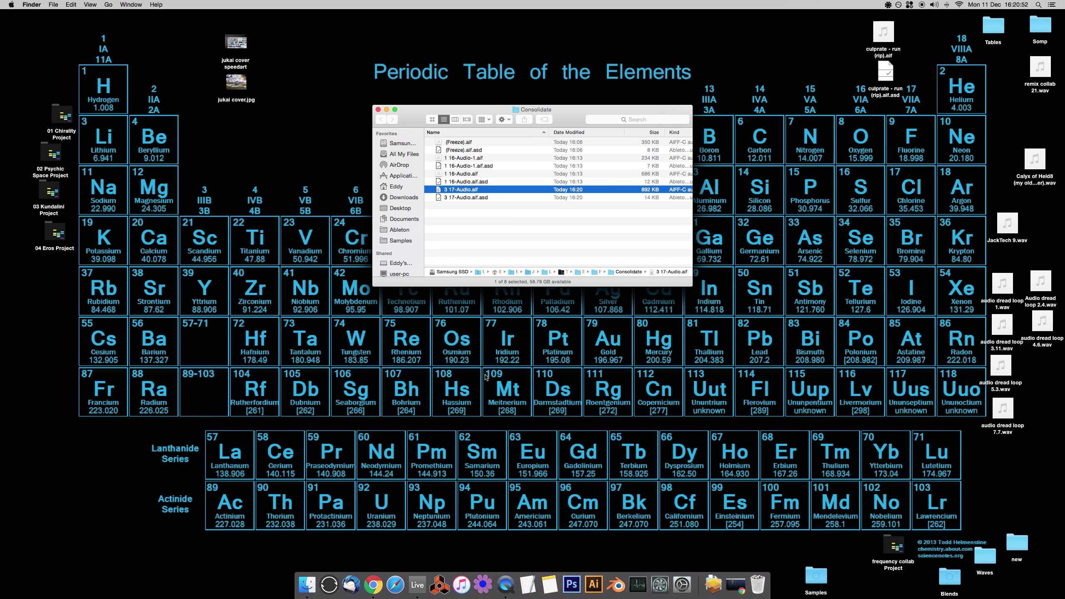
# Go to the 3 hard snares folder inside Samples, 4 drums, Oneshots.
pyautogui.click(407, 241)
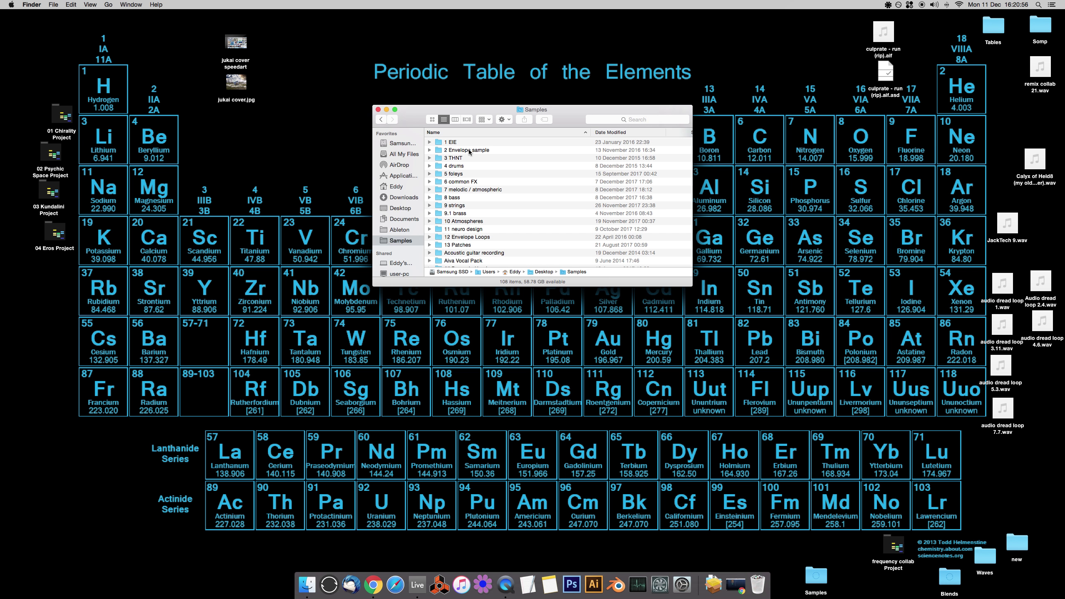
pyautogui.doubleClick(453, 166)
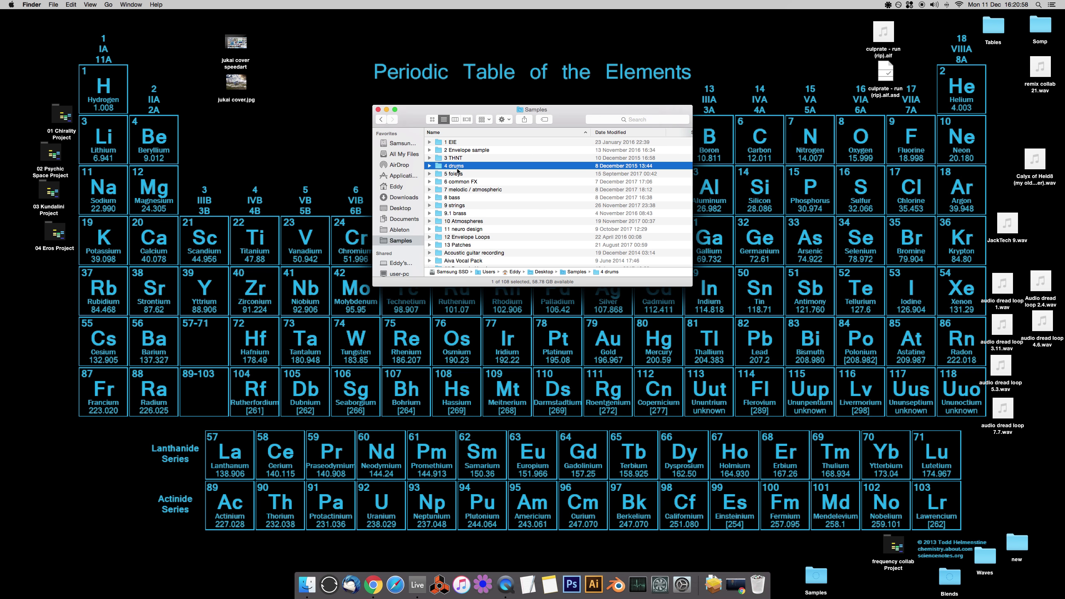
pyautogui.doubleClick(458, 166)
pyautogui.doubleClick(464, 159)
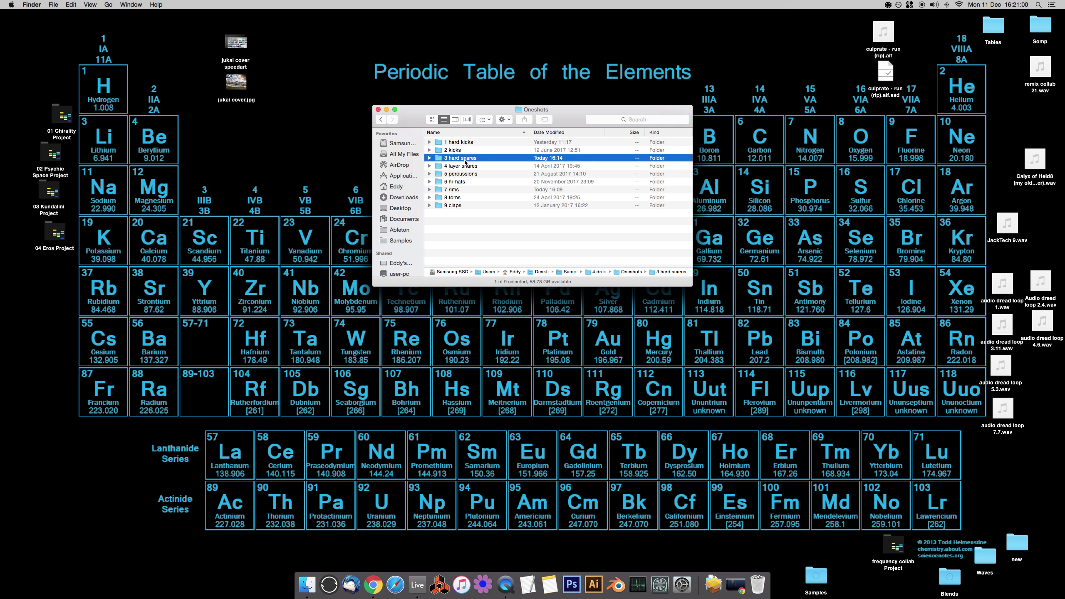
# Place a copy of the consolidated recording in the 3 hard snares folder and rename it envelope snare 51.
pyautogui.click(474, 143)
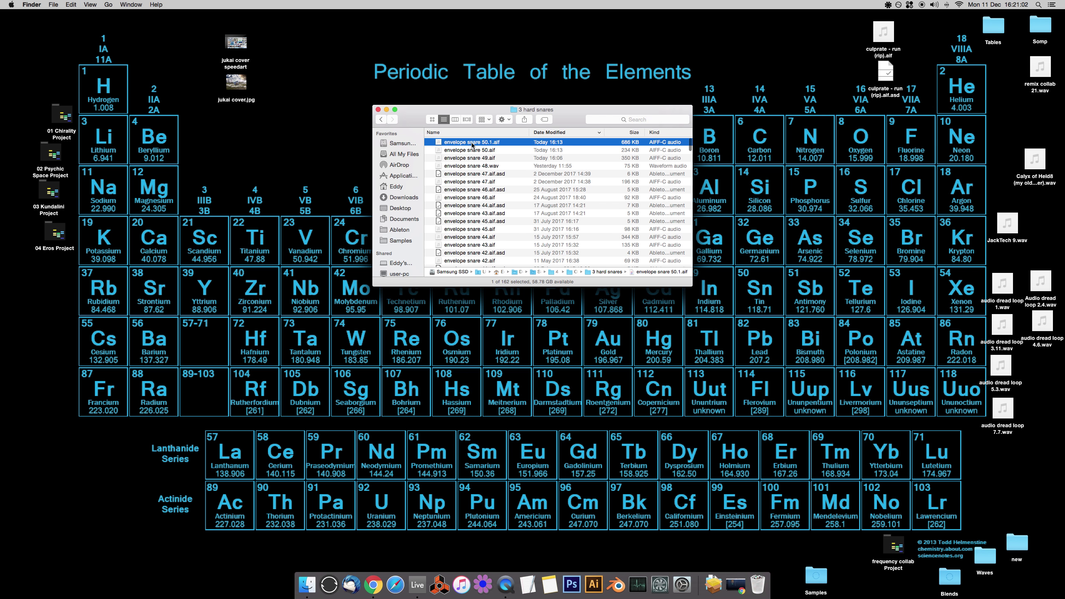
pyautogui.click(461, 142)
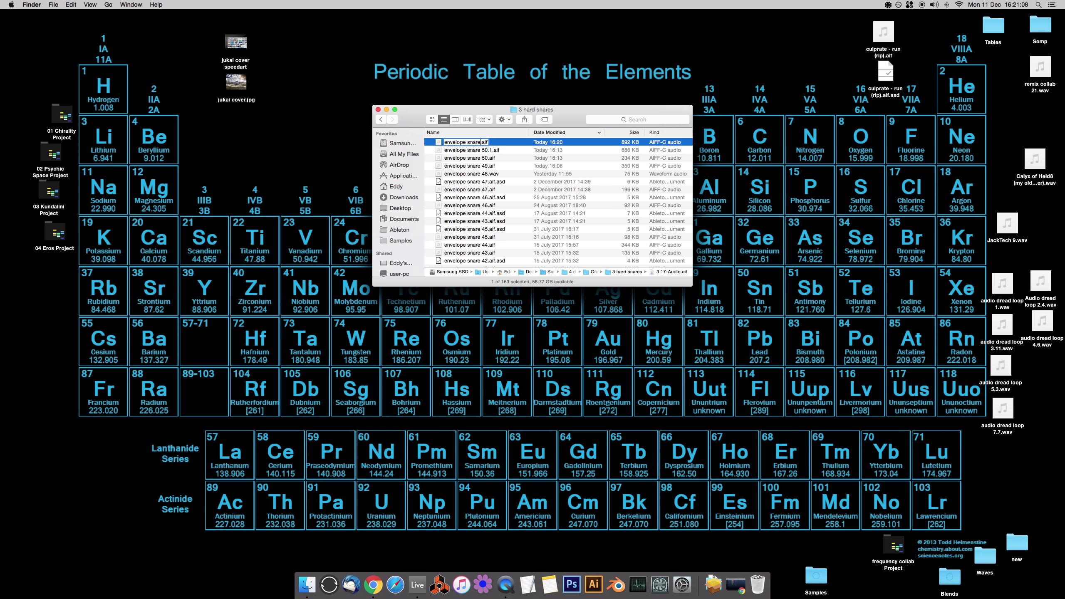
pyautogui.write('1')
pyautogui.press('Return')
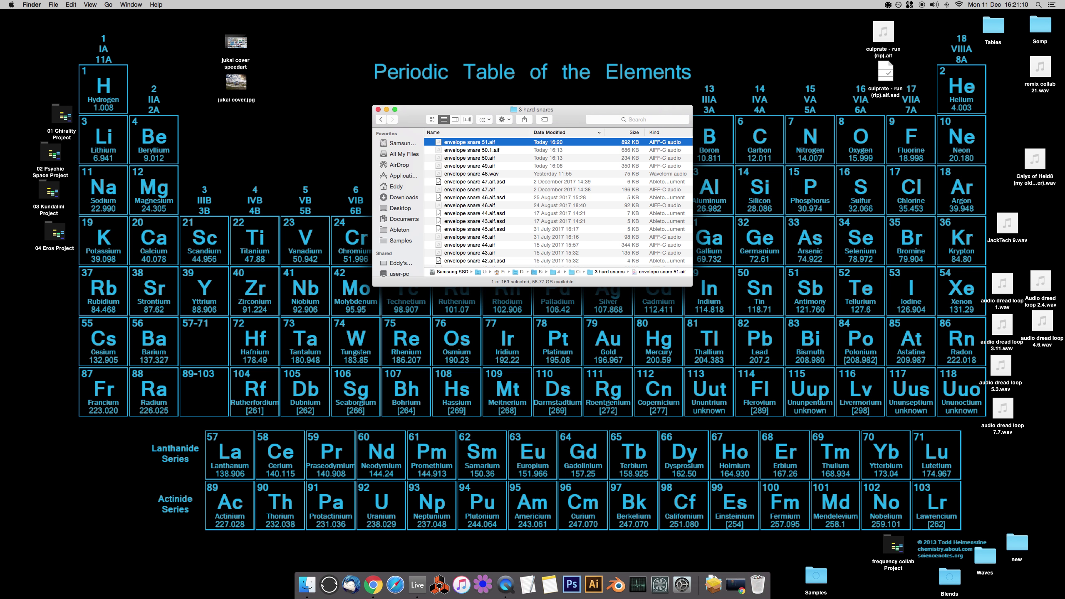